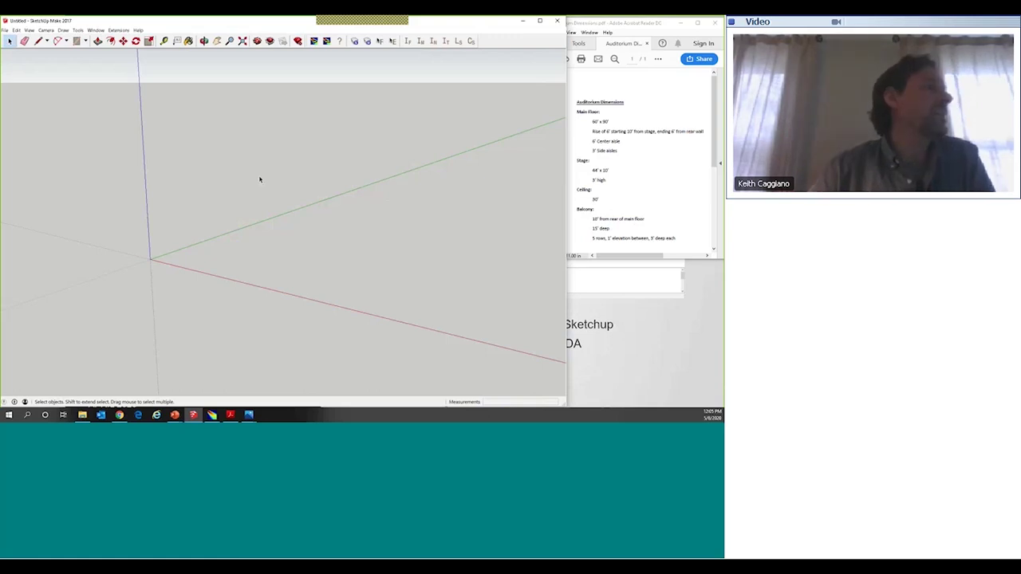
Step: Switch the empty model to the standard top view for laying out the auditorium floor plan
{"action": "mouse_move", "coordinate": [630, 198]}
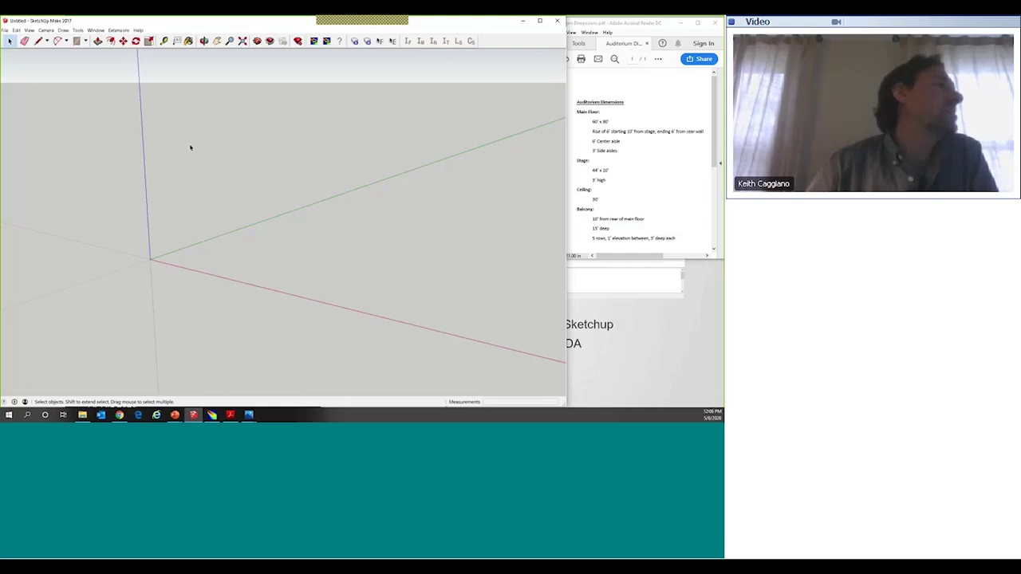
{"action": "left_click", "coordinate": [50, 31]}
{"action": "mouse_move", "coordinate": [63, 54]}
{"action": "left_click", "coordinate": [151, 54]}
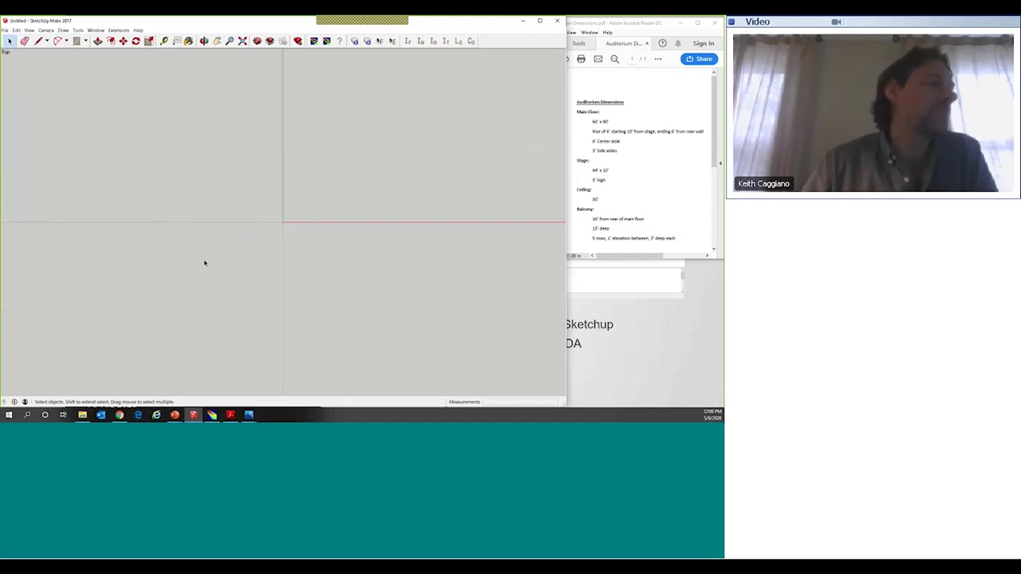
{"action": "left_click_drag", "start_coordinate": [159, 245], "coordinate": [208, 296]}
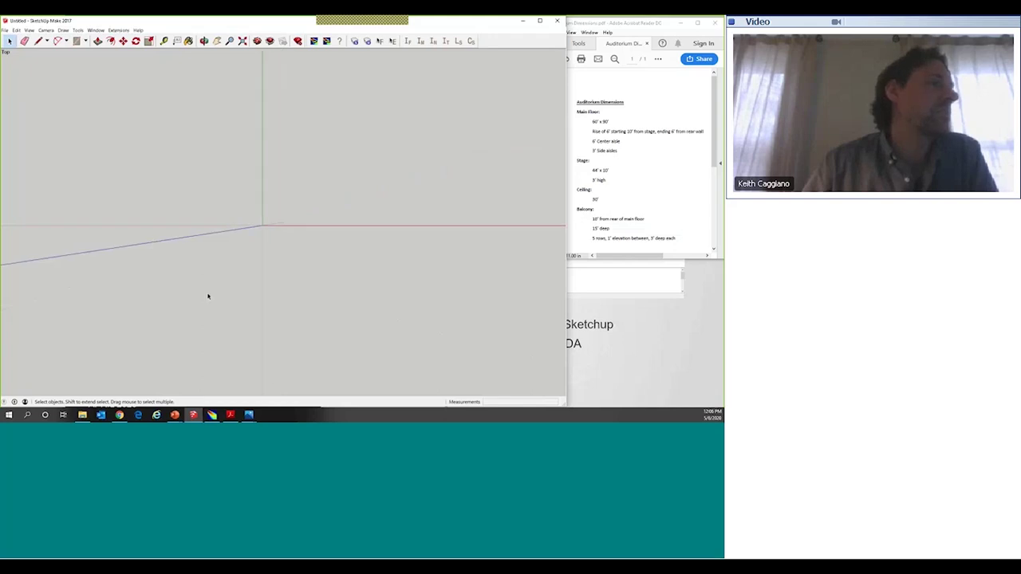
Step: Place two guides parallel to the red axis, 30' to each side of it, for the 60' floor width
{"action": "left_click", "coordinate": [164, 41]}
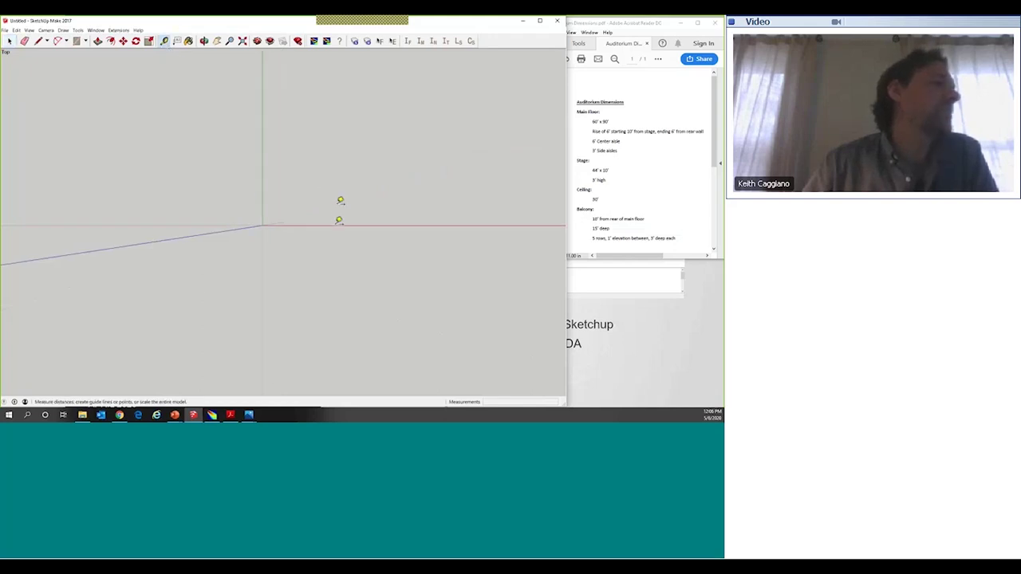
{"action": "left_click", "coordinate": [336, 225]}
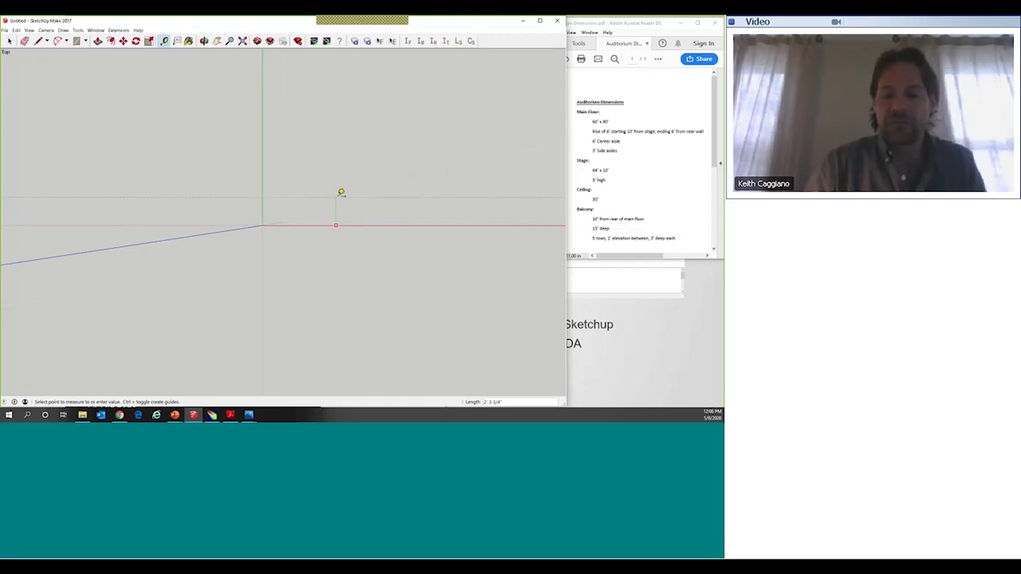
{"action": "type", "text": "30"}
{"action": "key", "text": "Return"}
{"action": "left_click_drag", "start_coordinate": [332, 207], "coordinate": [184, 216]}
{"action": "scroll", "coordinate": [184, 216], "scroll_direction": "down", "scroll_amount": 1}
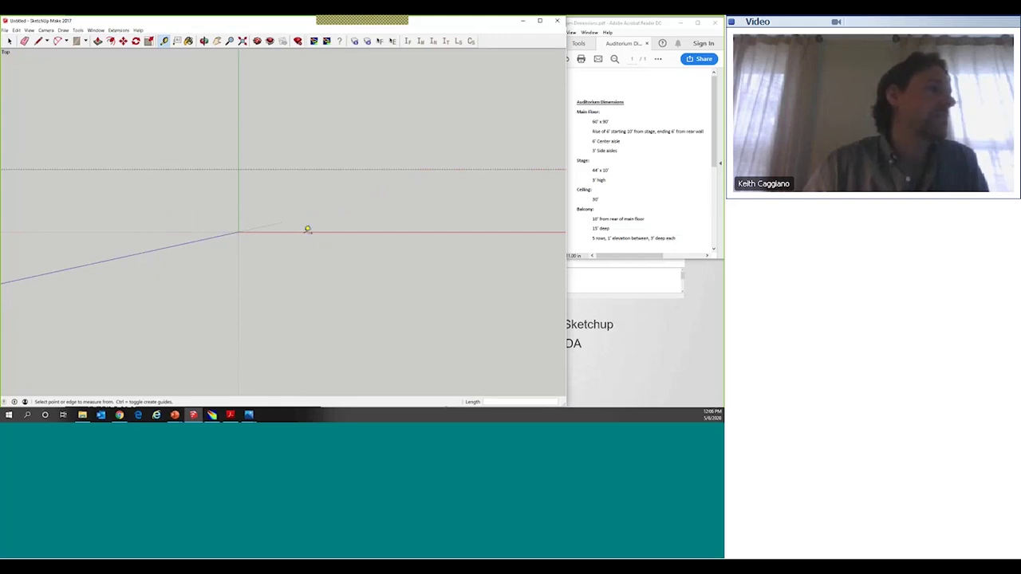
{"action": "left_click", "coordinate": [307, 231]}
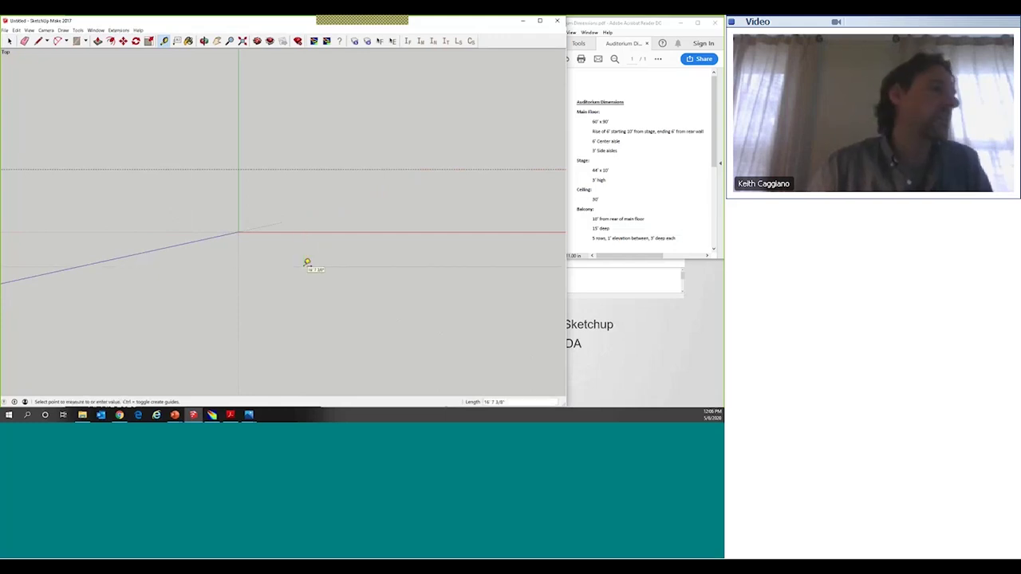
{"action": "type", "text": "30'"}
{"action": "key", "text": "Return"}
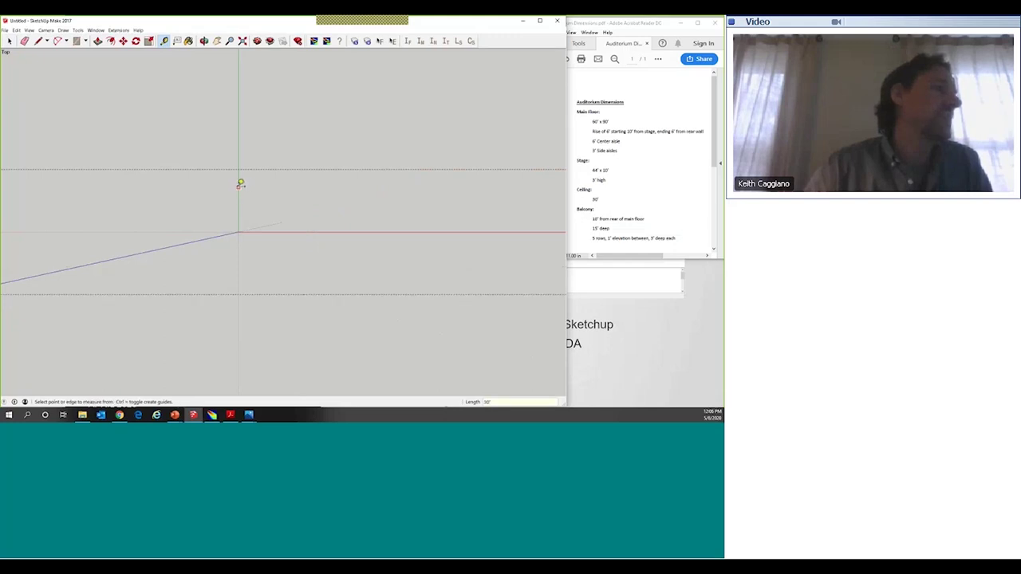
Step: Place guides for the floor's 90' length, one 90' from the green axis and one on the green axis itself
{"action": "left_click", "coordinate": [239, 186]}
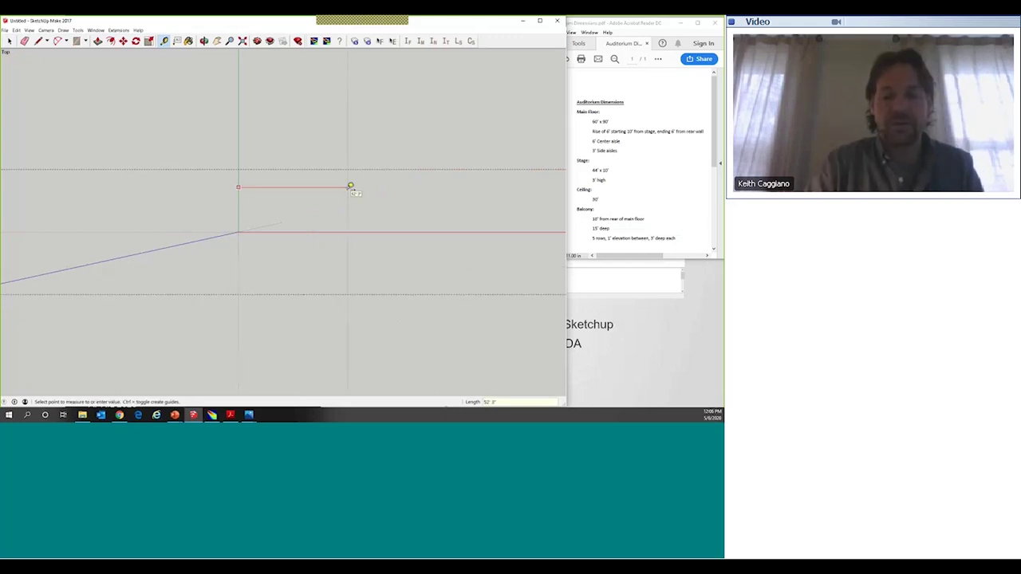
{"action": "type", "text": "90"}
{"action": "key", "text": "Return"}
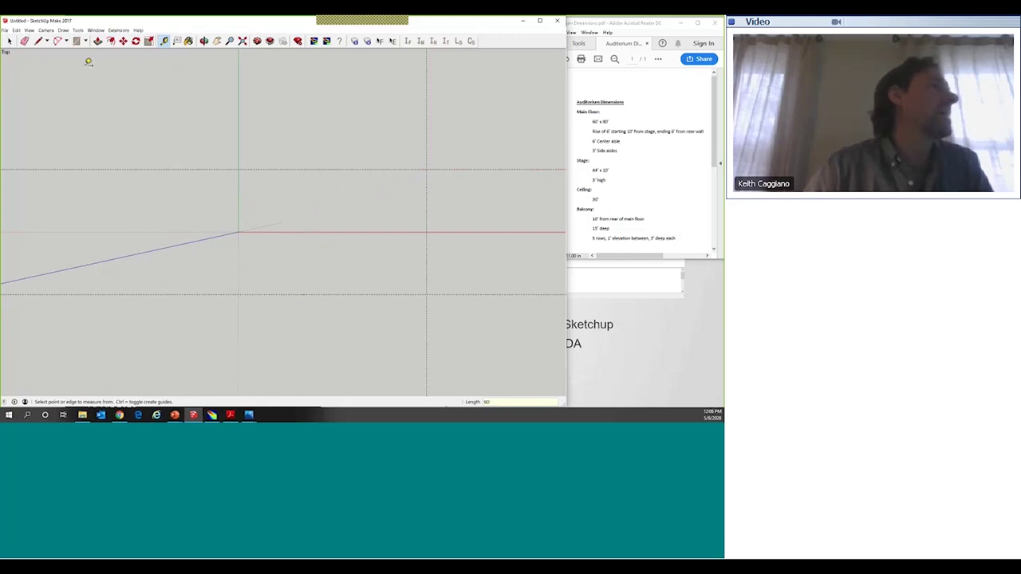
{"action": "left_click", "coordinate": [77, 41]}
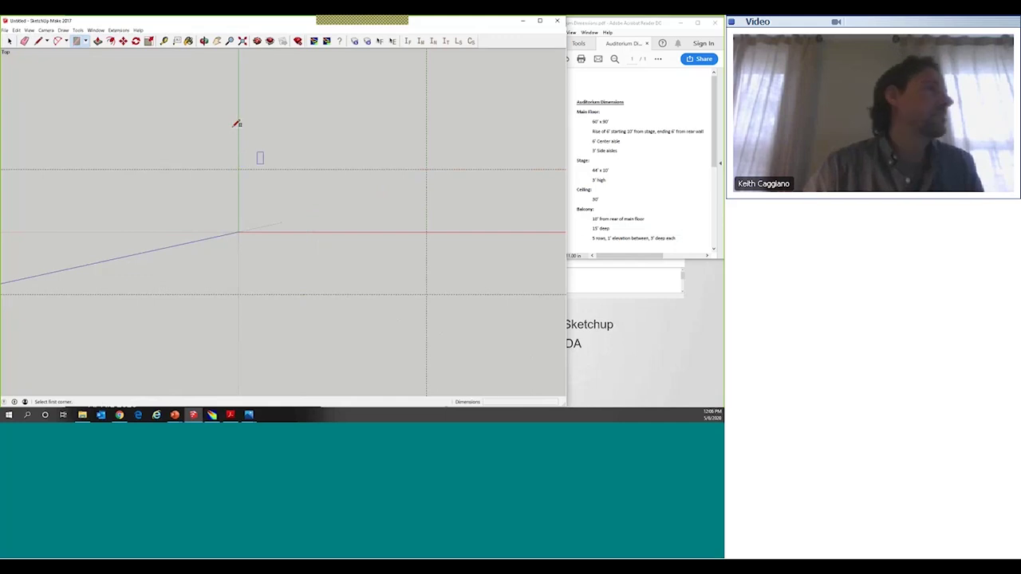
{"action": "left_click", "coordinate": [164, 41]}
{"action": "left_click", "coordinate": [428, 142]}
{"action": "left_click", "coordinate": [241, 151]}
Step: Draw the 90' by 60' main floor rectangle between opposite guide intersections
{"action": "left_click", "coordinate": [77, 42]}
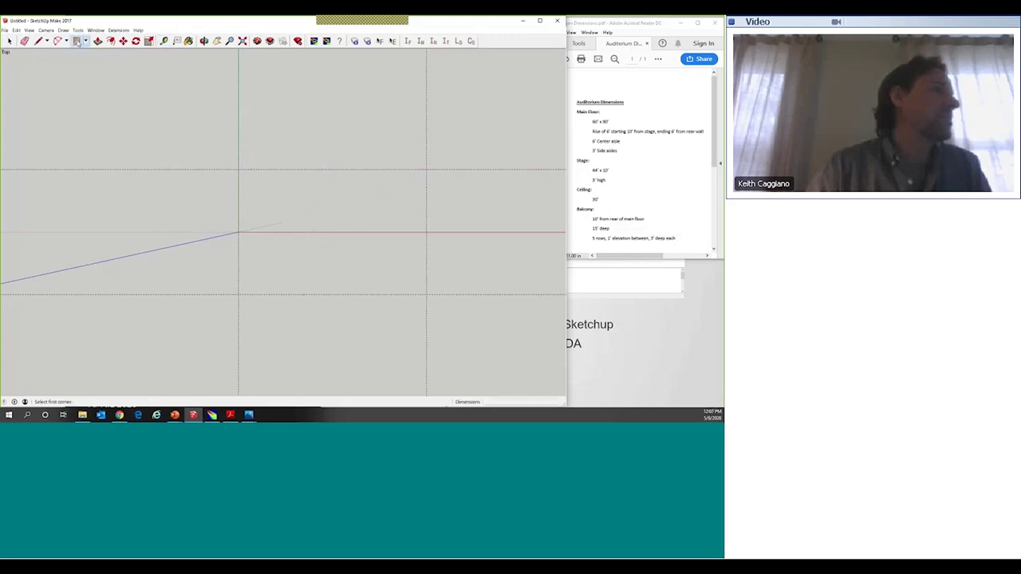
{"action": "left_click", "coordinate": [237, 169]}
{"action": "left_click", "coordinate": [428, 294]}
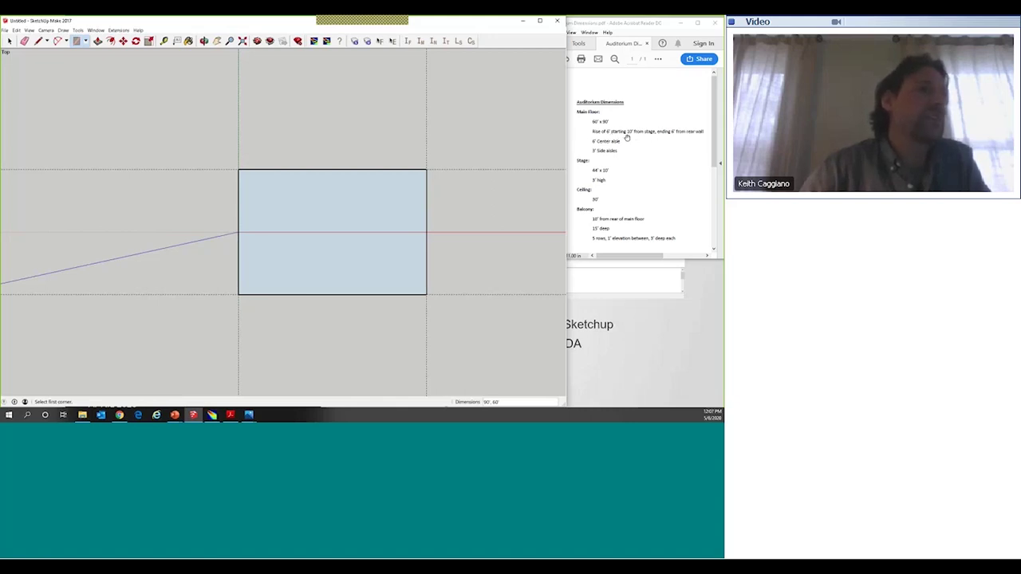
Step: Place a guide 10' in from the stage-end edge and draw a line along it across the floor
{"action": "key", "text": "t"}
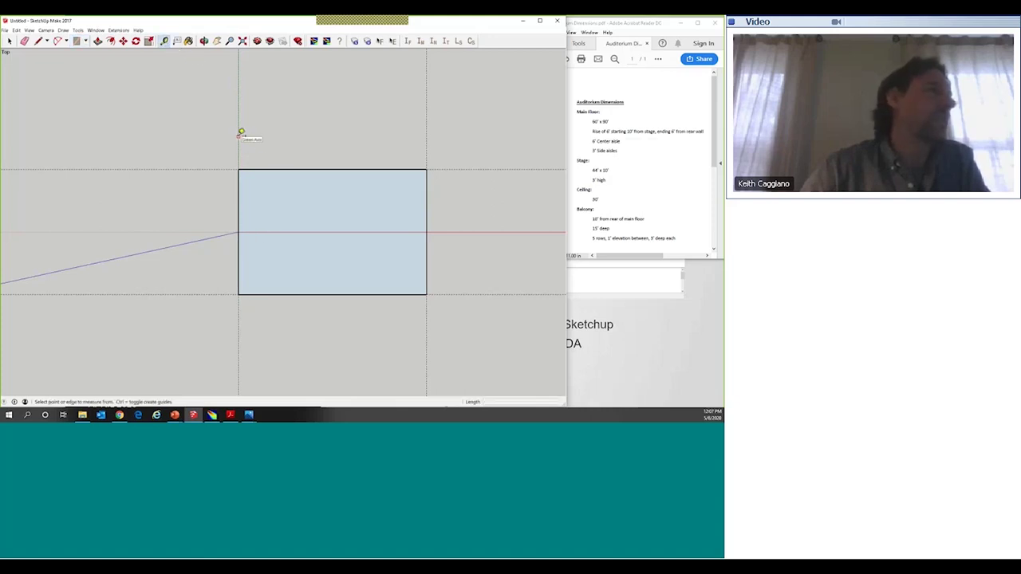
{"action": "left_click", "coordinate": [239, 136]}
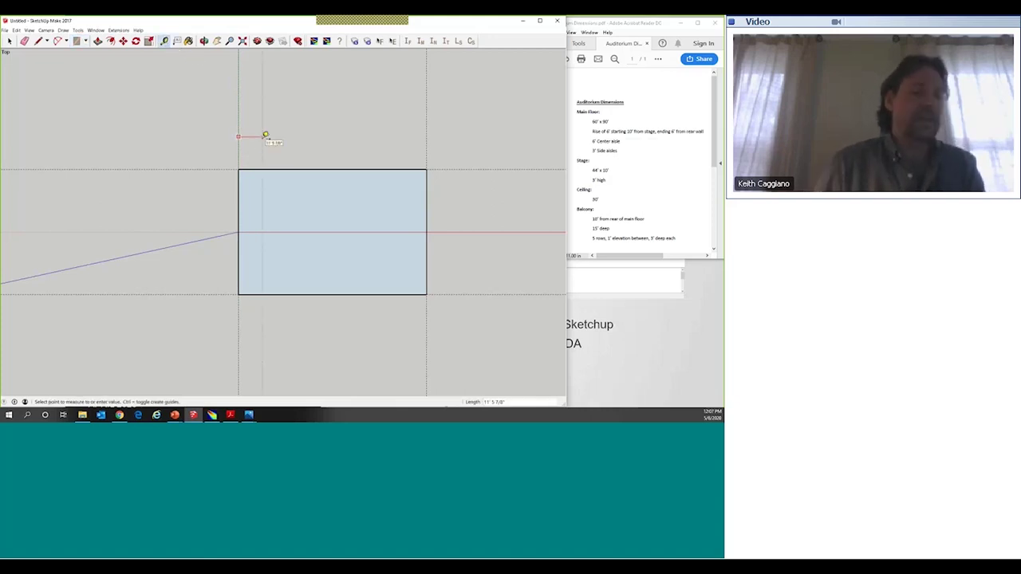
{"action": "type", "text": "10"}
{"action": "key", "text": "Return"}
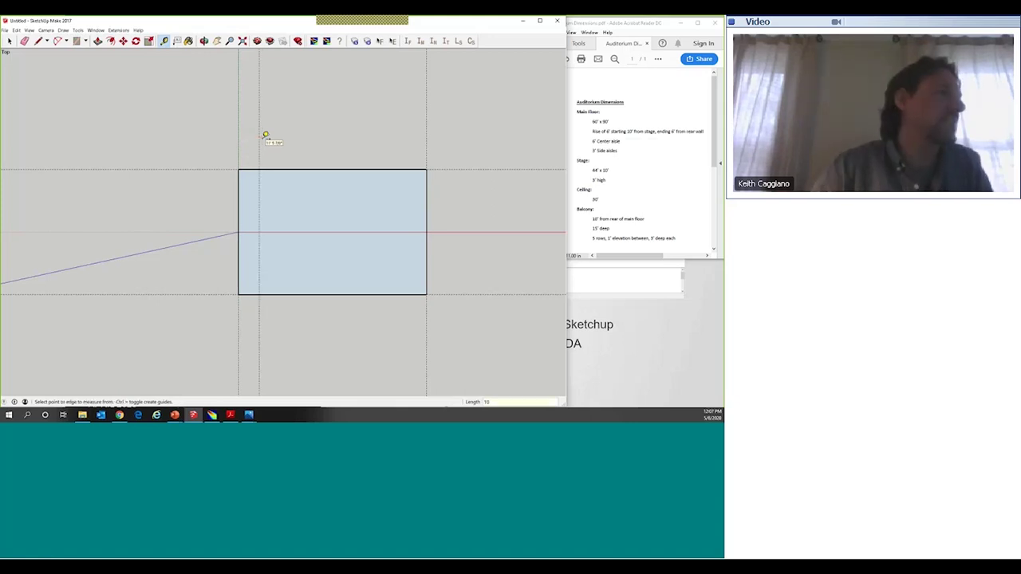
{"action": "left_click", "coordinate": [38, 41]}
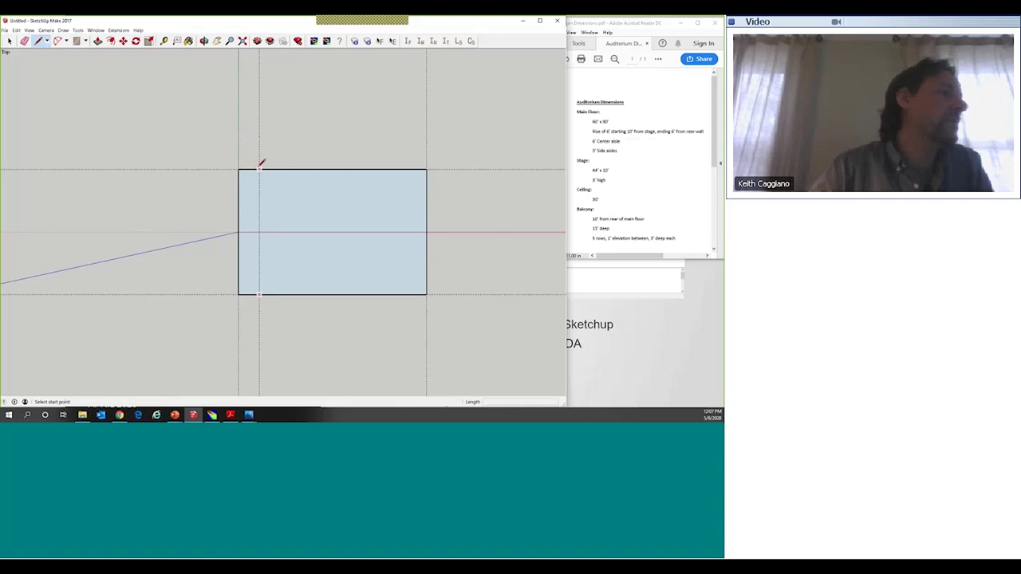
{"action": "left_click", "coordinate": [258, 295]}
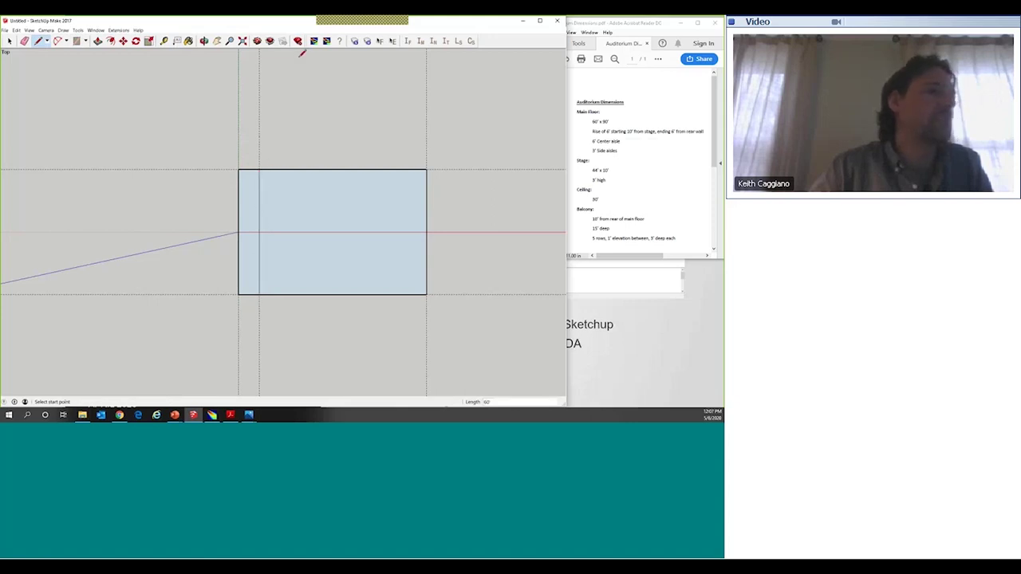
Step: Place a guide 6' in from the rear edge and draw a line along it across the floor
{"action": "left_click", "coordinate": [165, 42]}
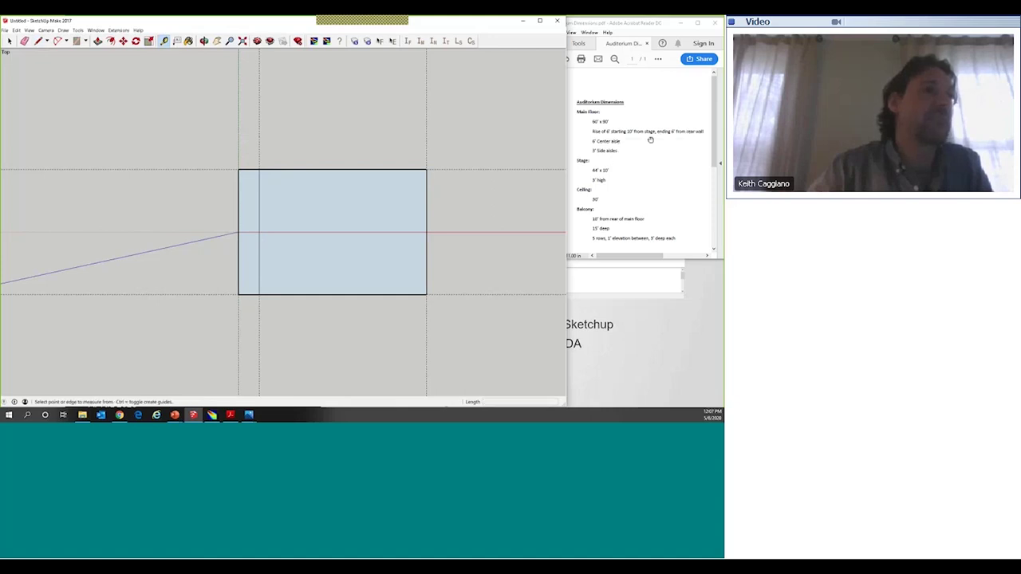
{"action": "left_click", "coordinate": [435, 233]}
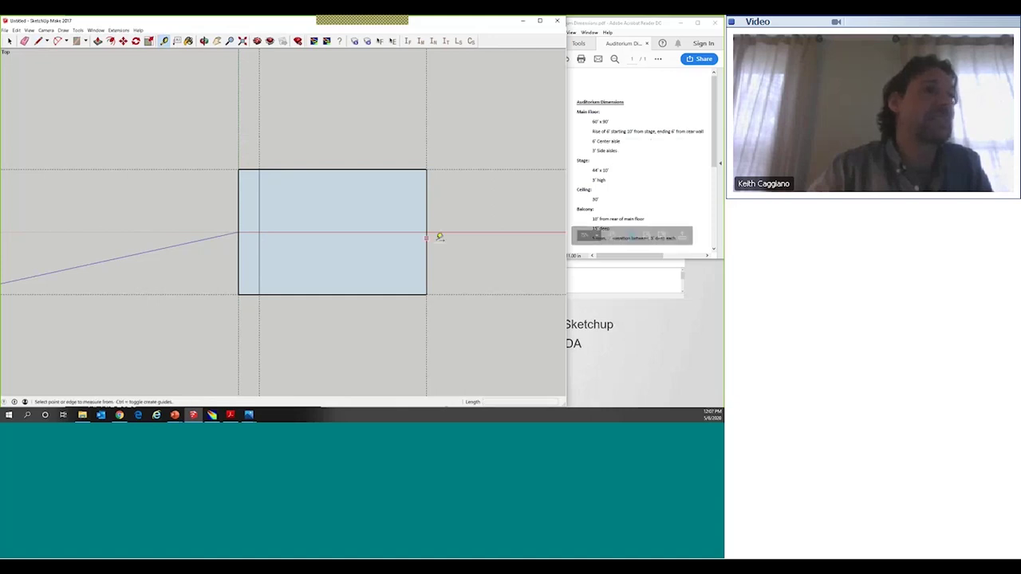
{"action": "left_click", "coordinate": [426, 192]}
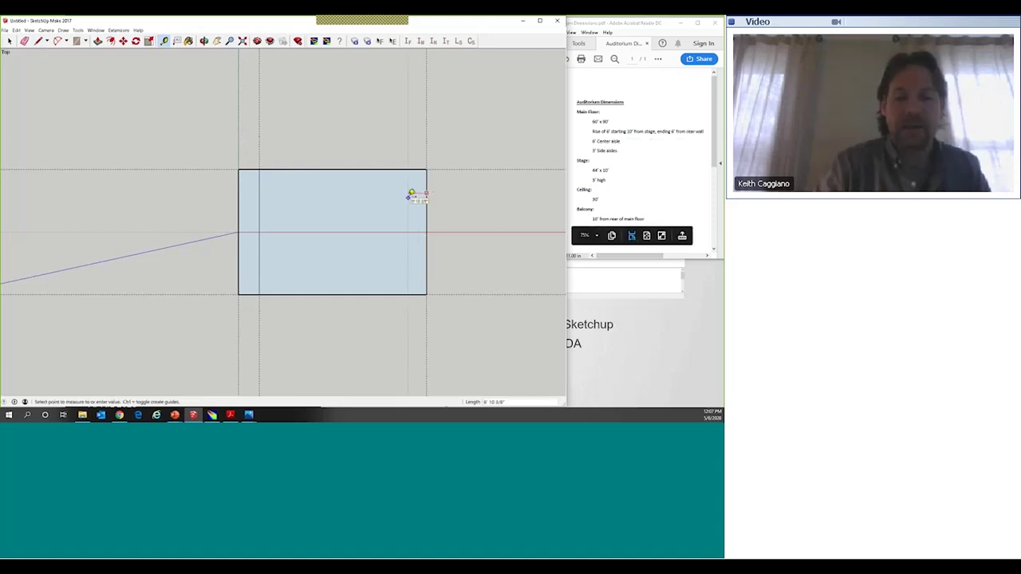
{"action": "type", "text": "6"}
{"action": "key", "text": "Return"}
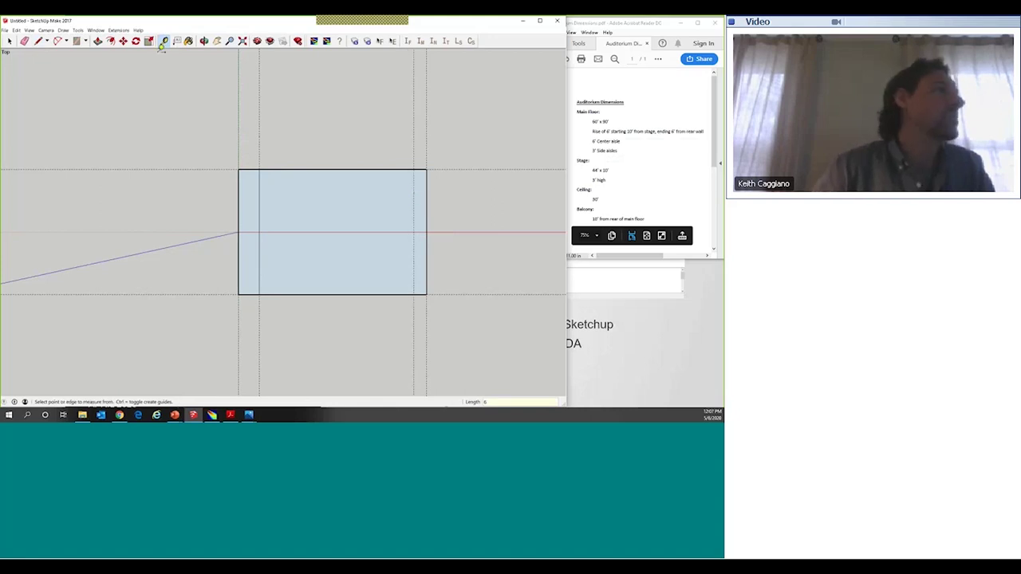
{"action": "left_click", "coordinate": [39, 43]}
{"action": "left_click", "coordinate": [414, 169]}
Step: Move the 6' rear strip up 6' along the blue axis so the floor slopes from the 10' line
{"action": "left_click", "coordinate": [204, 41]}
{"action": "left_click_drag", "start_coordinate": [205, 304], "coordinate": [326, 325]}
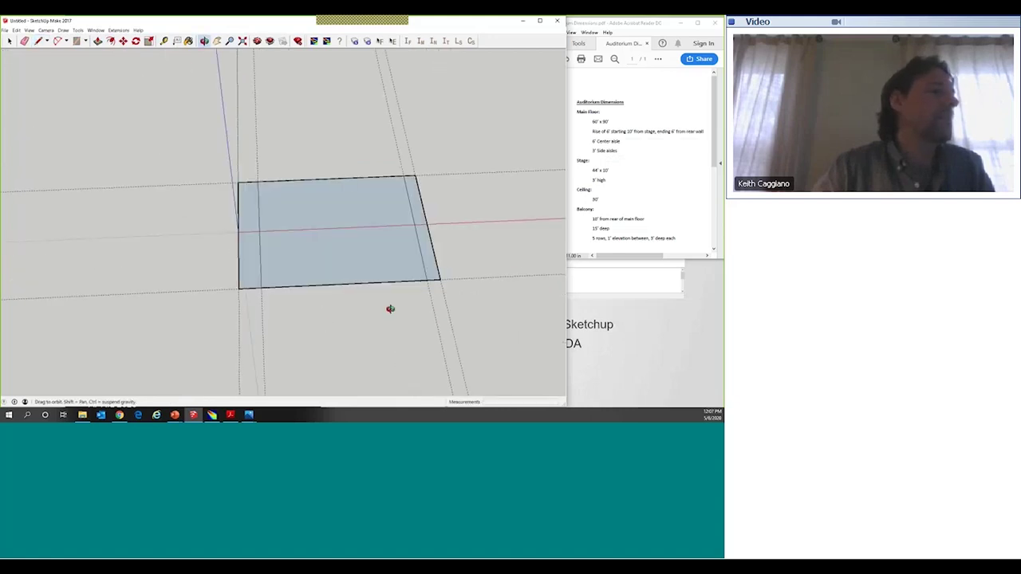
{"action": "left_click_drag", "start_coordinate": [390, 308], "coordinate": [380, 282]}
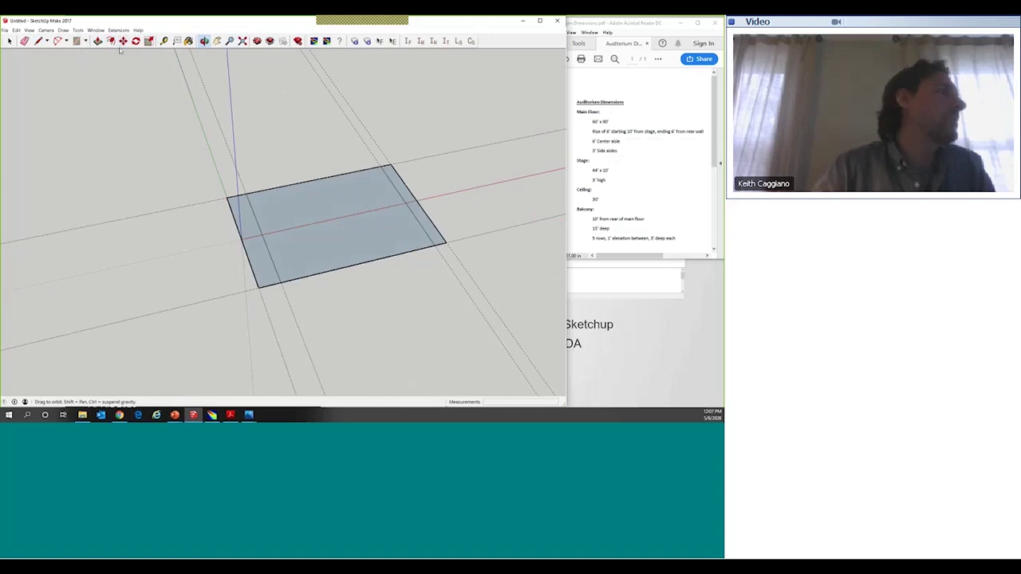
{"action": "left_click", "coordinate": [122, 41]}
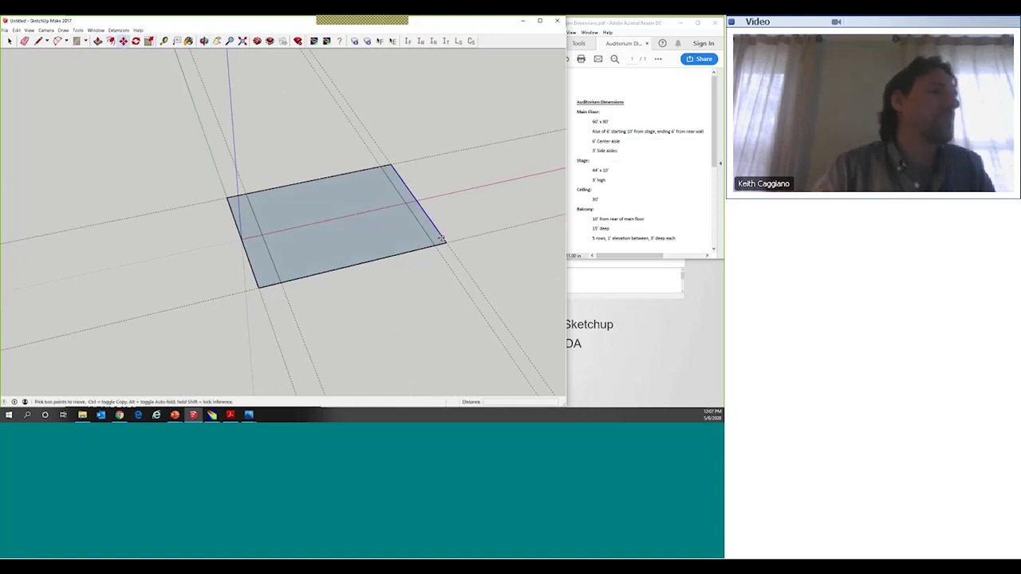
{"action": "key", "text": "space"}
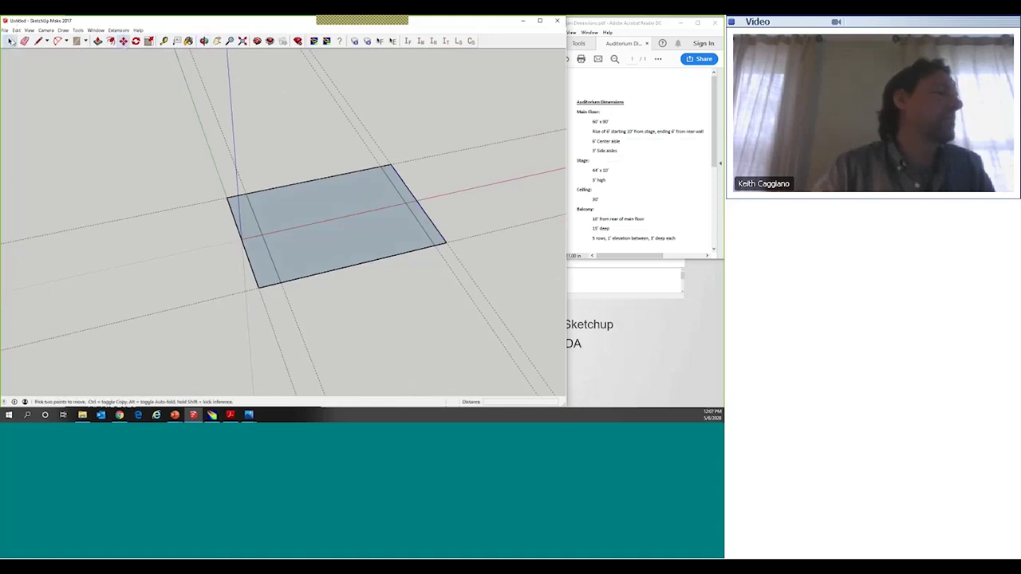
{"action": "key", "text": "m"}
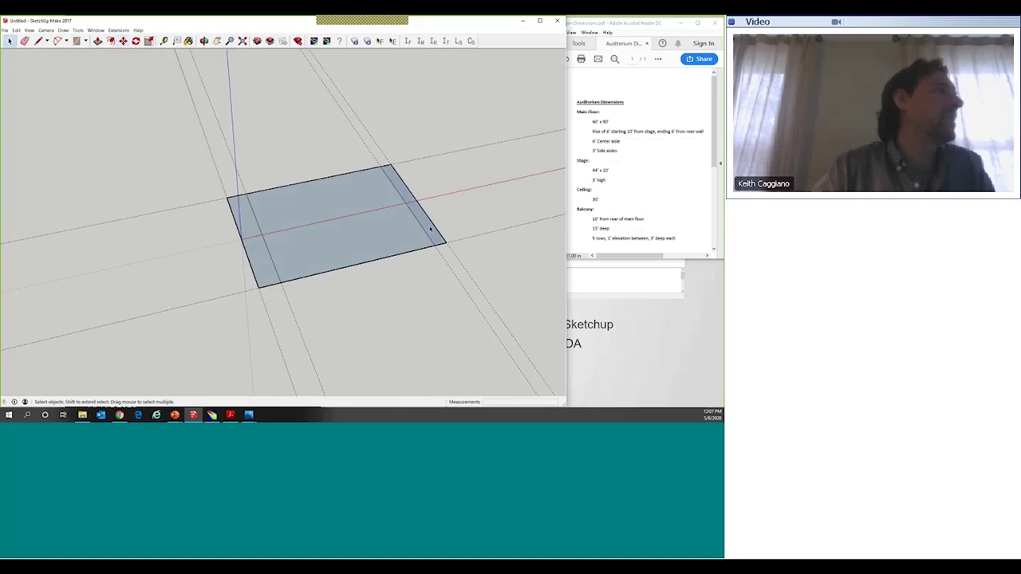
{"action": "left_click", "coordinate": [435, 241]}
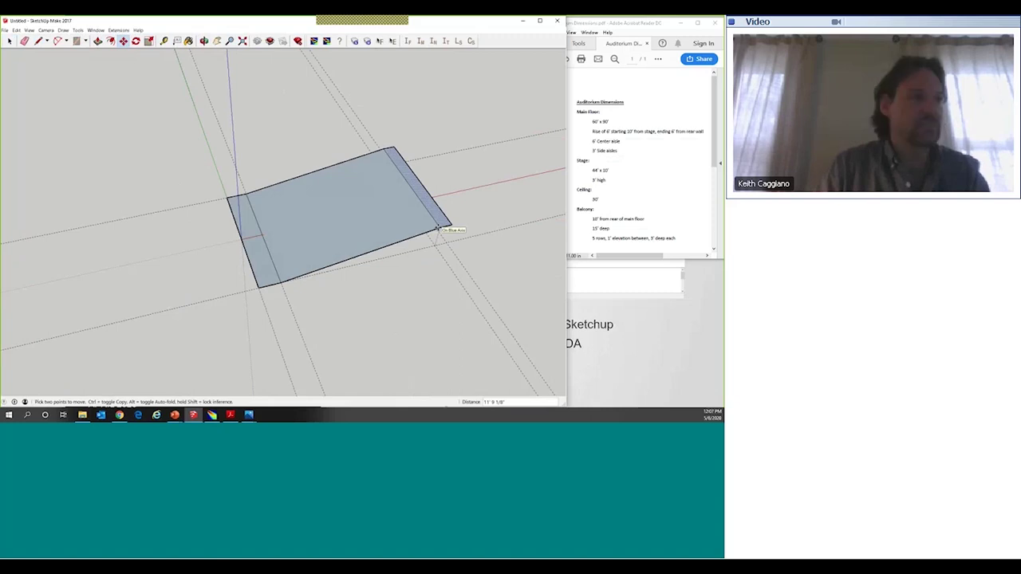
{"action": "type", "text": "6'"}
{"action": "key", "text": "Return"}
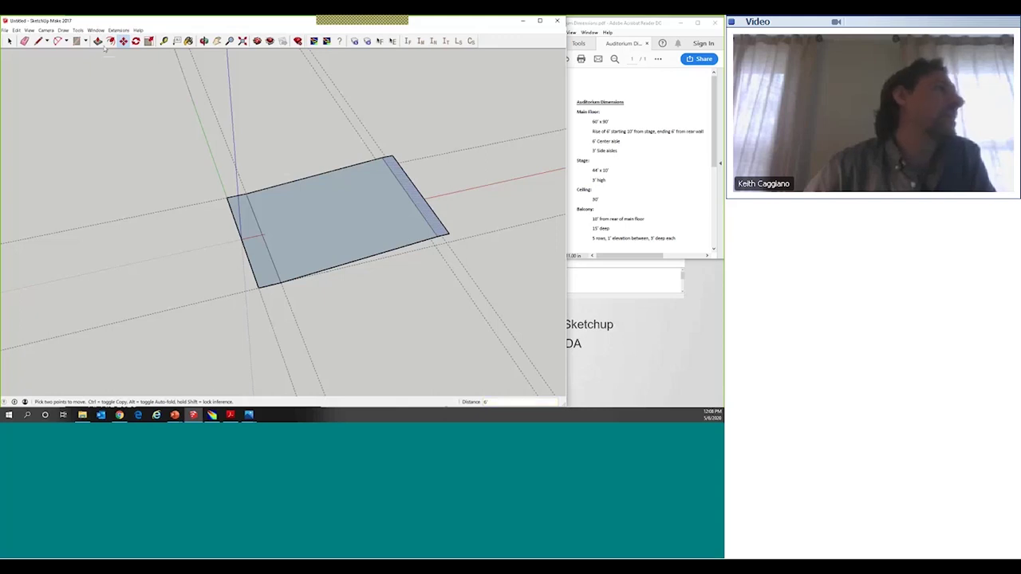
Step: Place a guide along the sloped floor's centerline and one on each side of it for the 6' center aisle
{"action": "left_click", "coordinate": [164, 41]}
{"action": "key", "text": "m"}
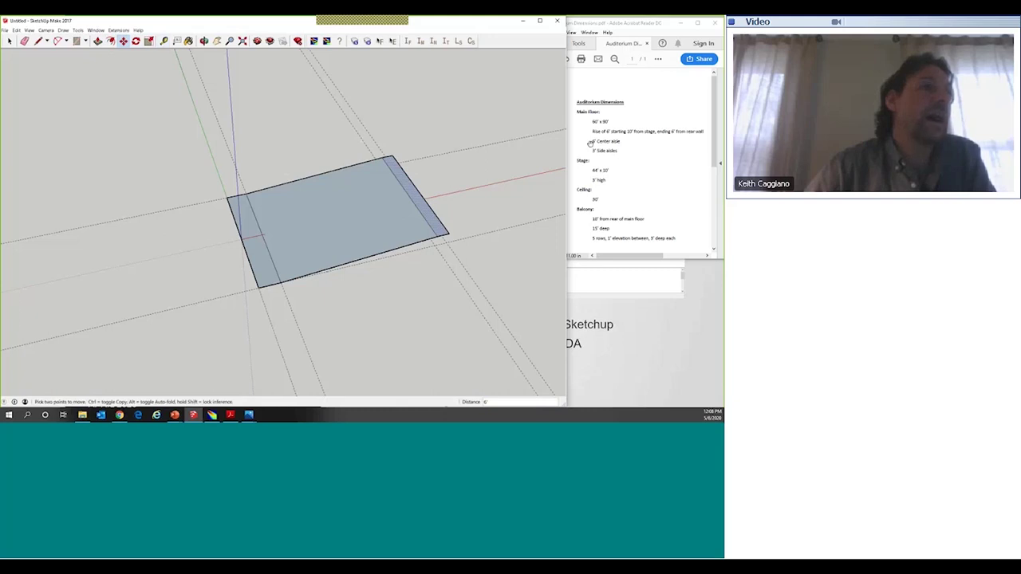
{"action": "left_click", "coordinate": [164, 40]}
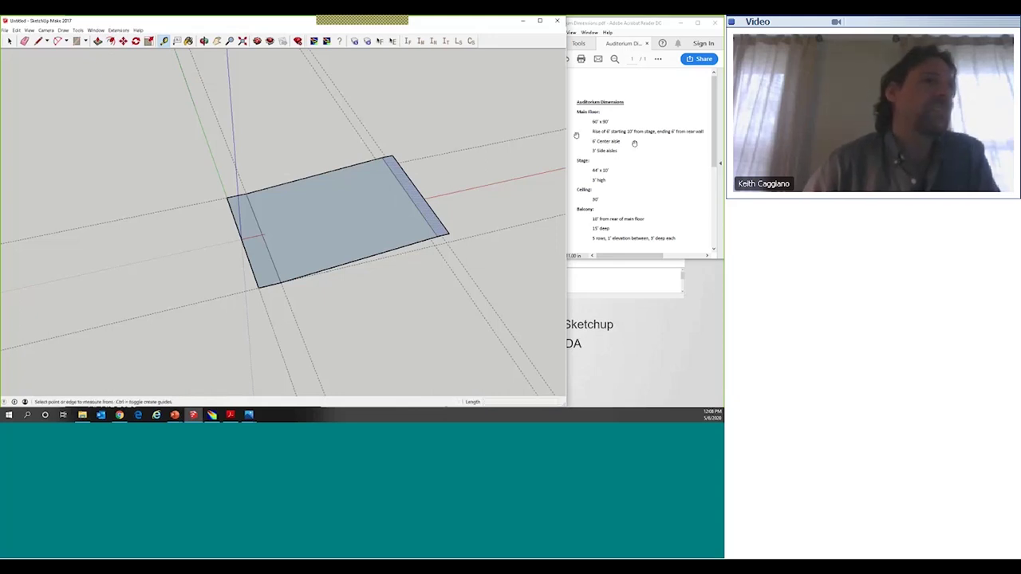
{"action": "left_click", "coordinate": [325, 270]}
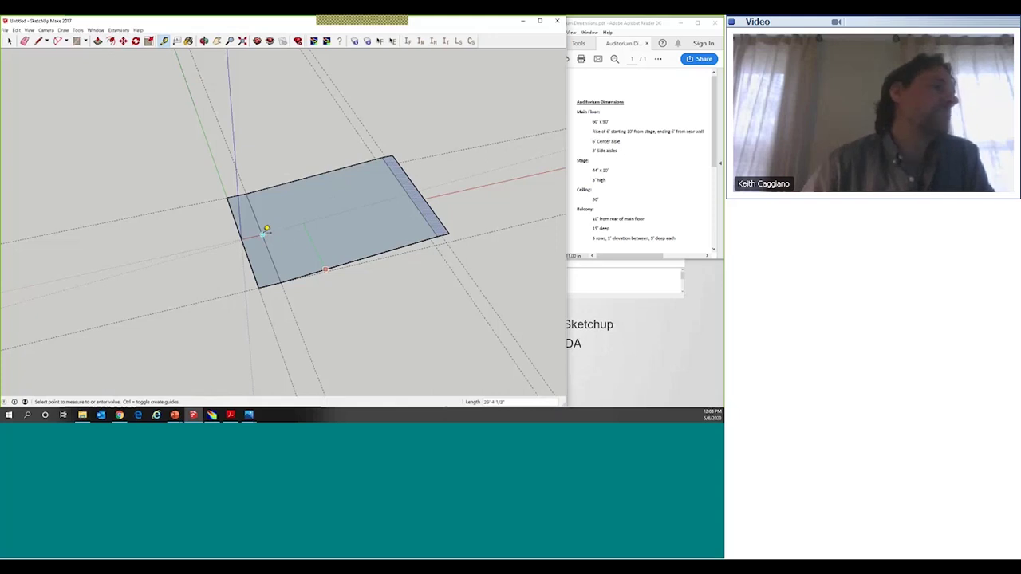
{"action": "type", "text": "6'"}
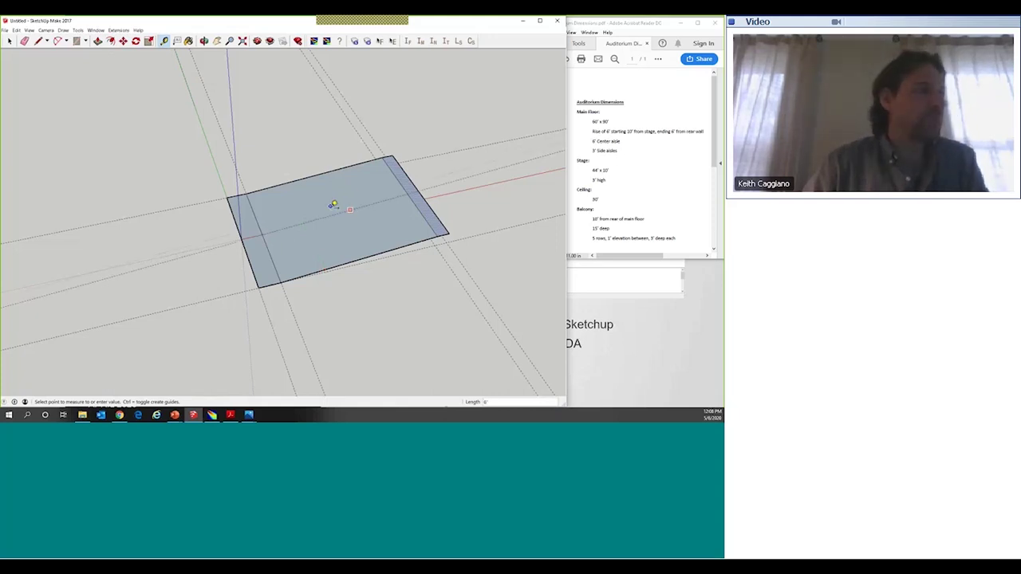
{"action": "key", "text": "Return"}
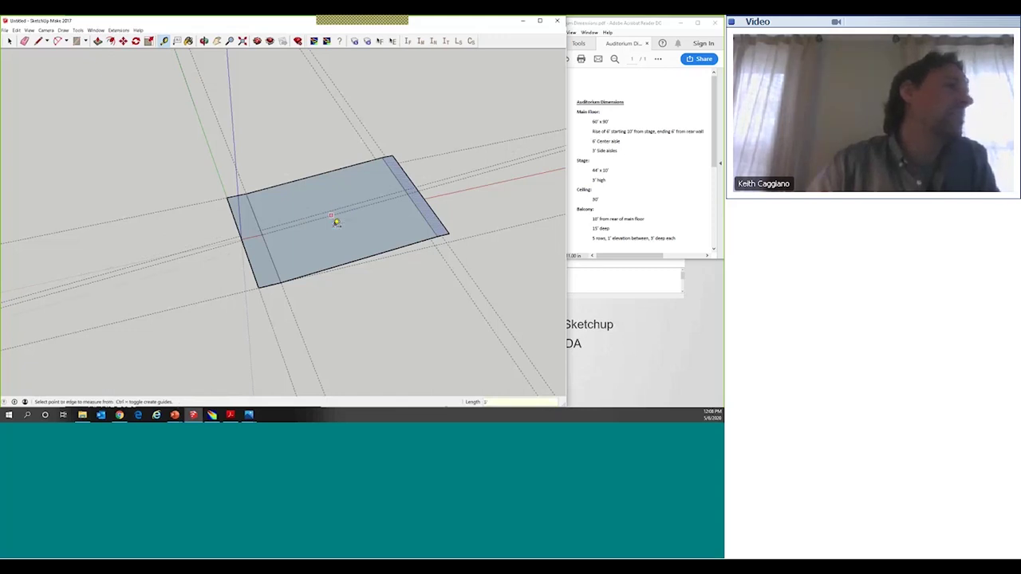
{"action": "left_click", "coordinate": [336, 223]}
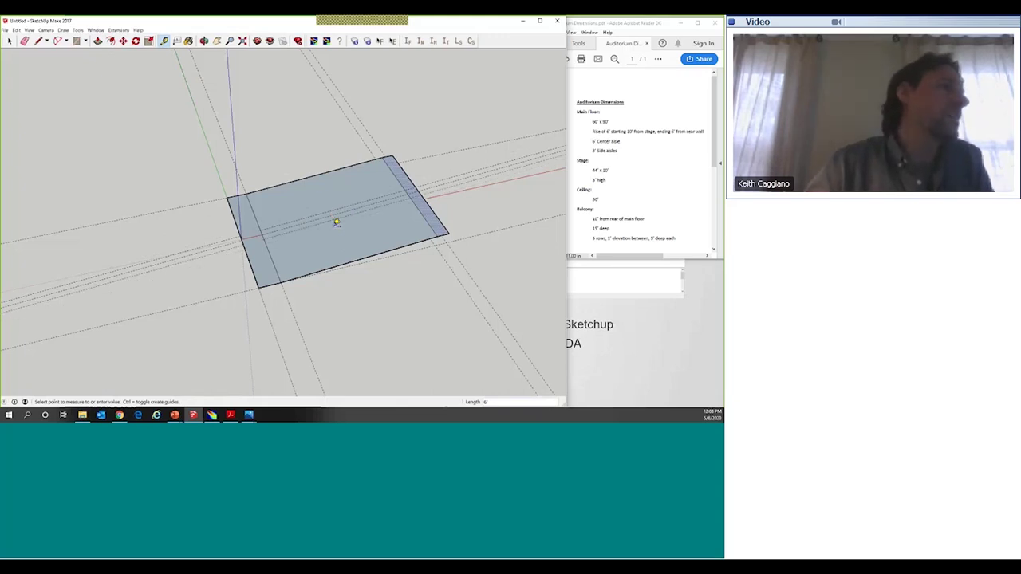
Step: Draw lines along the two outer center-aisle guides, from the 10' line to the 6' rear line
{"action": "left_click", "coordinate": [38, 40]}
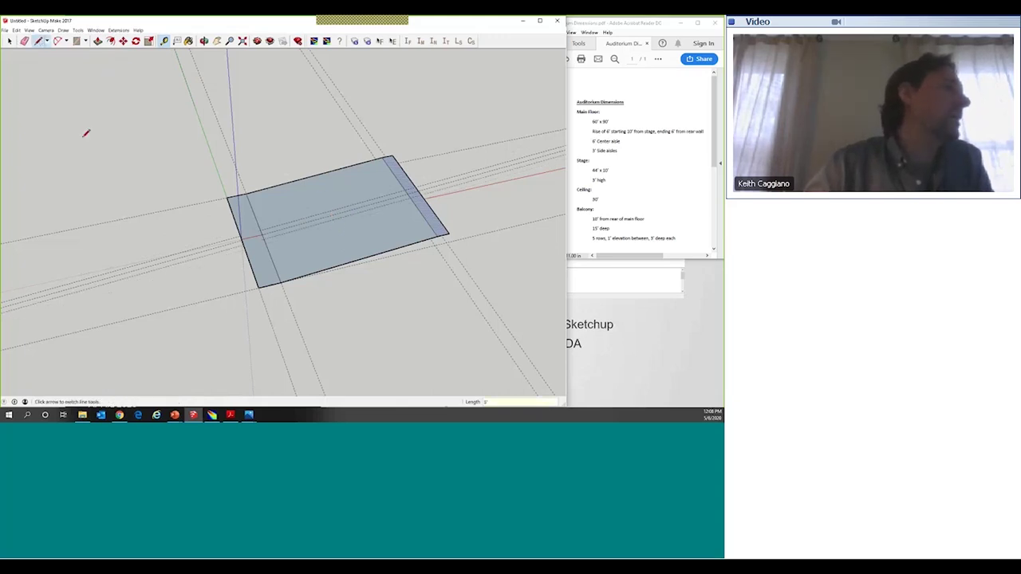
{"action": "left_click", "coordinate": [260, 228]}
{"action": "left_click", "coordinate": [405, 190]}
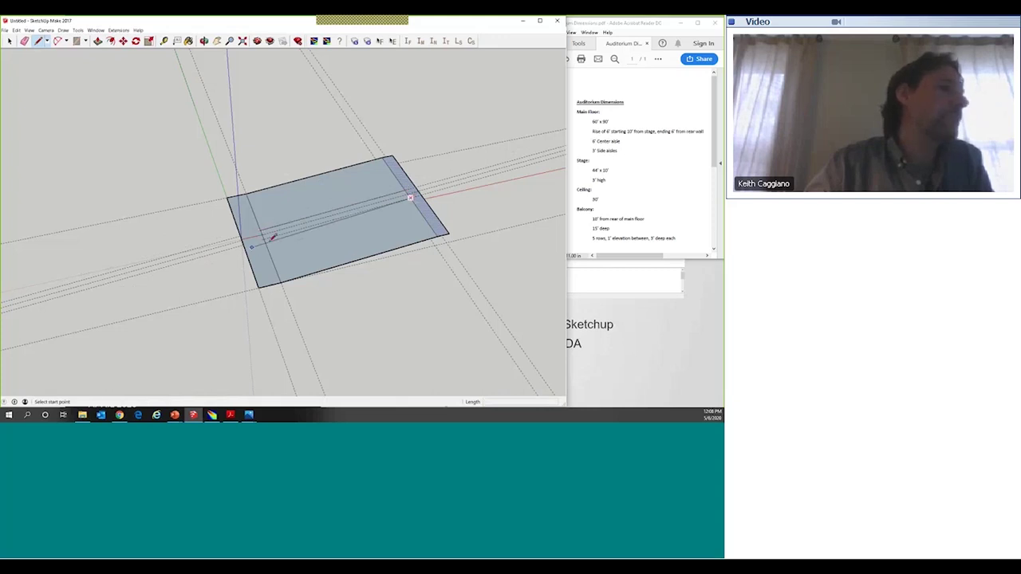
Step: Place guides 3' in from both side edges of the sloped floor and draw the side-aisle lines along them
{"action": "left_click", "coordinate": [162, 42]}
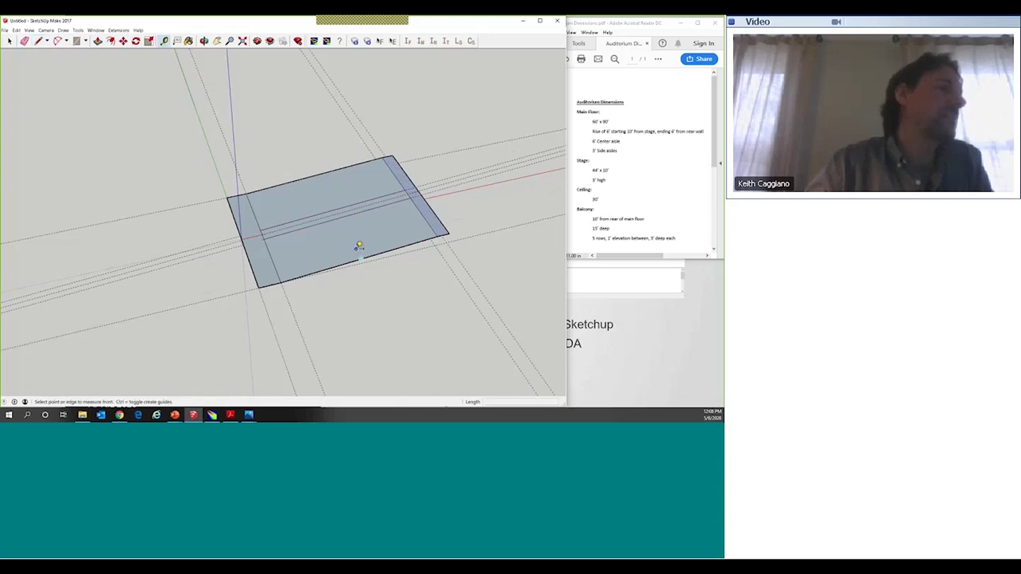
{"action": "left_click", "coordinate": [359, 246]}
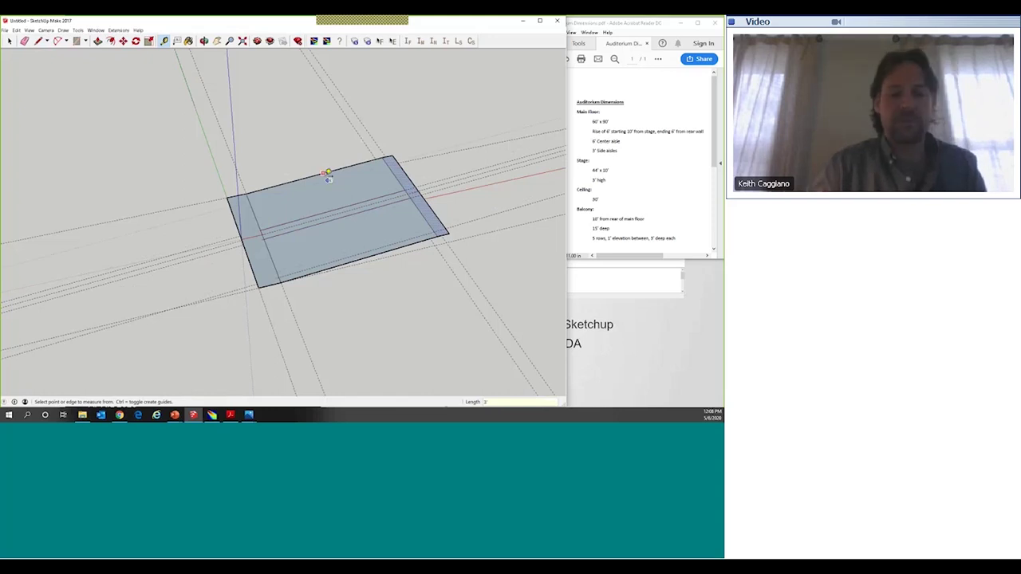
{"action": "left_click", "coordinate": [38, 41]}
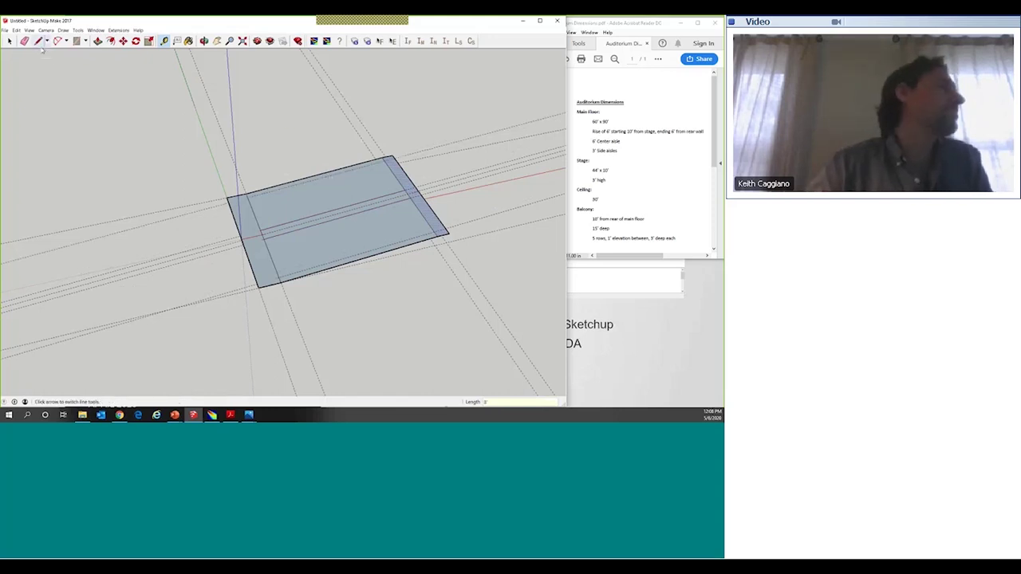
{"action": "left_click", "coordinate": [248, 197]}
{"action": "left_click", "coordinate": [388, 159]}
{"action": "left_click", "coordinate": [278, 276]}
{"action": "left_click", "coordinate": [435, 231]}
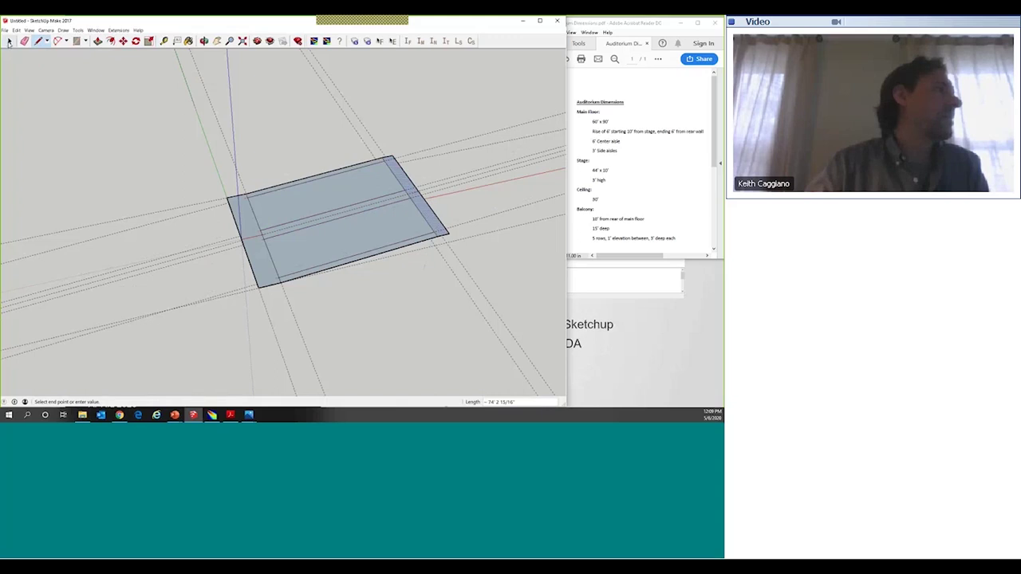
Step: Select the two seating sections on either side of the center aisle in turn to check that they are separate faces
{"action": "left_click", "coordinate": [10, 41]}
{"action": "left_click", "coordinate": [333, 197]}
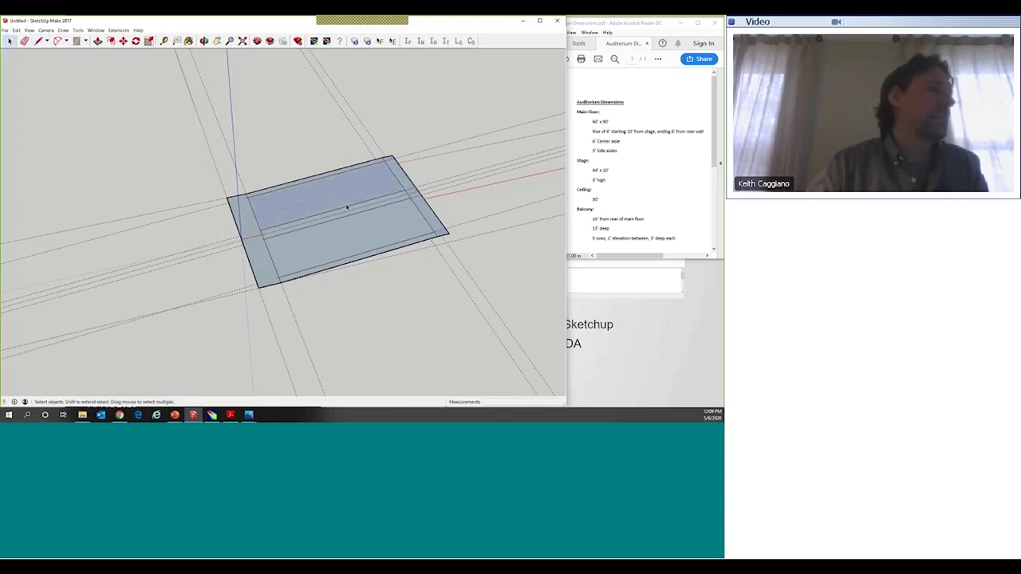
{"action": "left_click", "coordinate": [324, 243]}
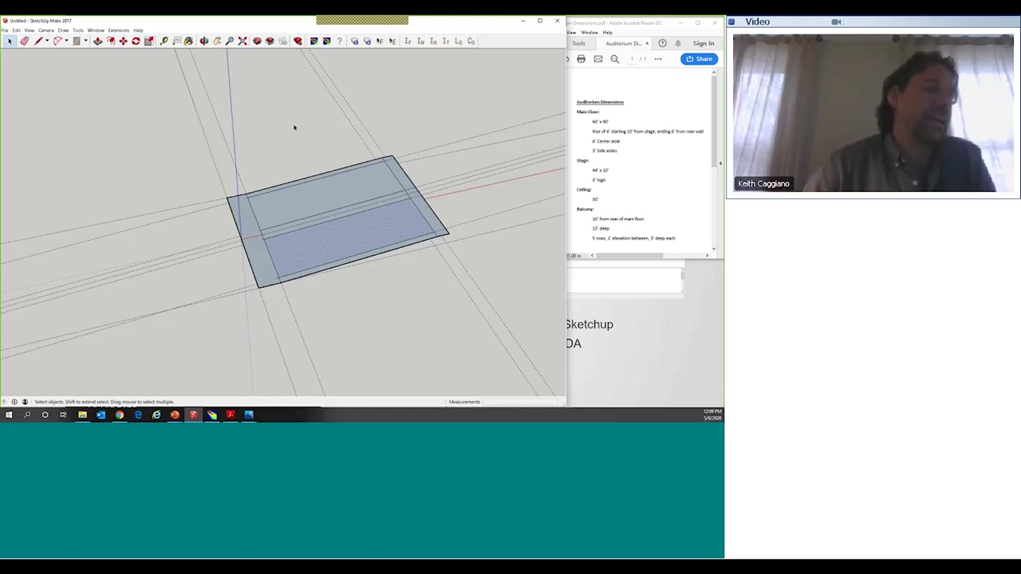
{"action": "left_click", "coordinate": [333, 193]}
{"action": "left_click", "coordinate": [333, 203]}
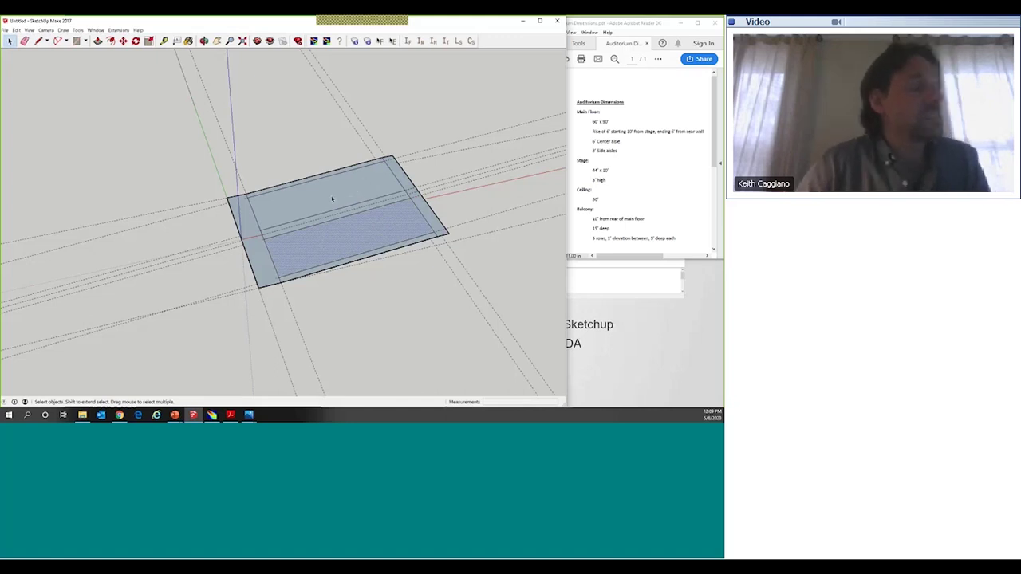
{"action": "left_click", "coordinate": [332, 199]}
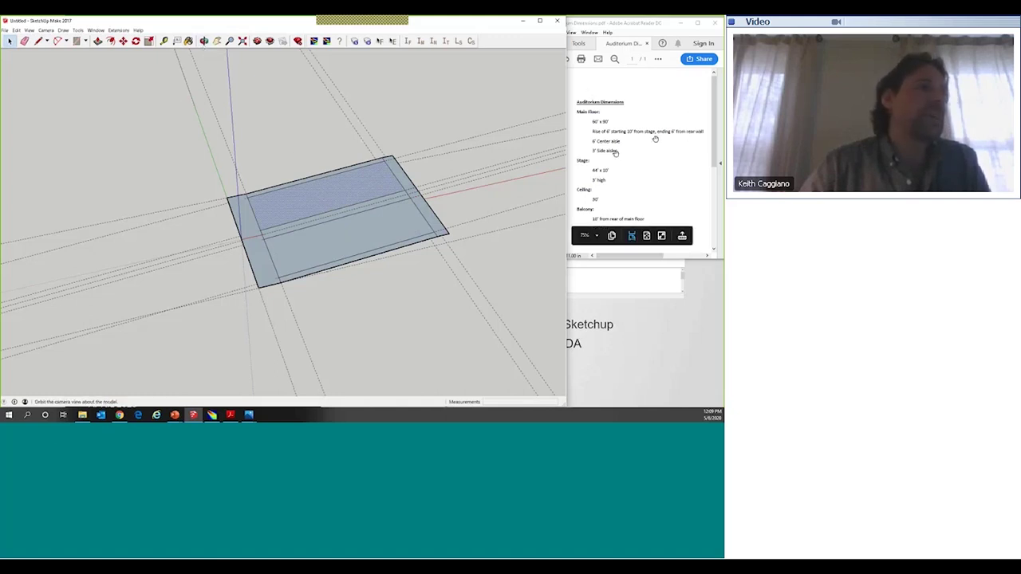
Step: In top view, place guides 22' on each side of the centerline for the stage width
{"action": "key", "text": "o"}
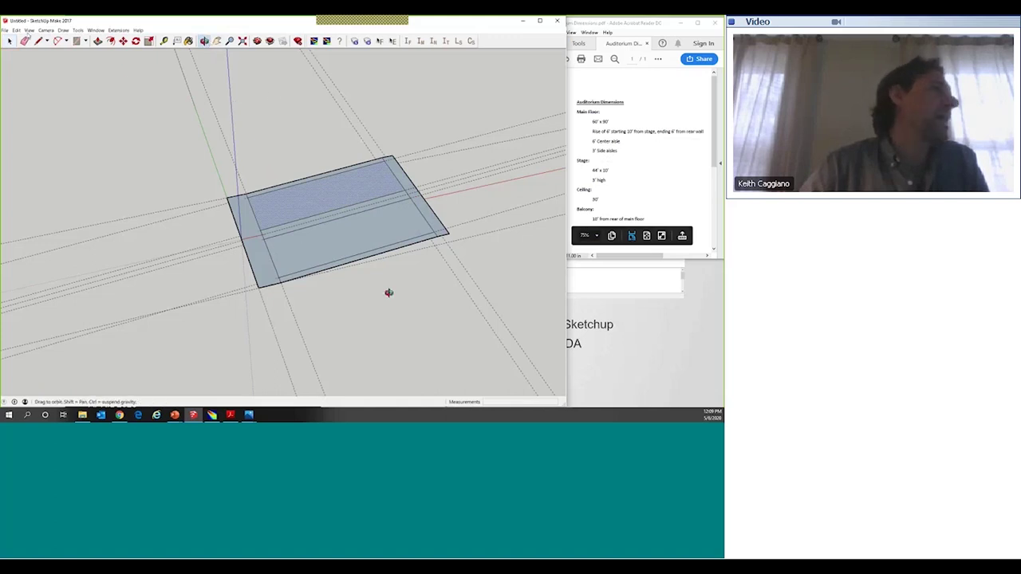
{"action": "left_click", "coordinate": [45, 29]}
{"action": "mouse_move", "coordinate": [59, 54]}
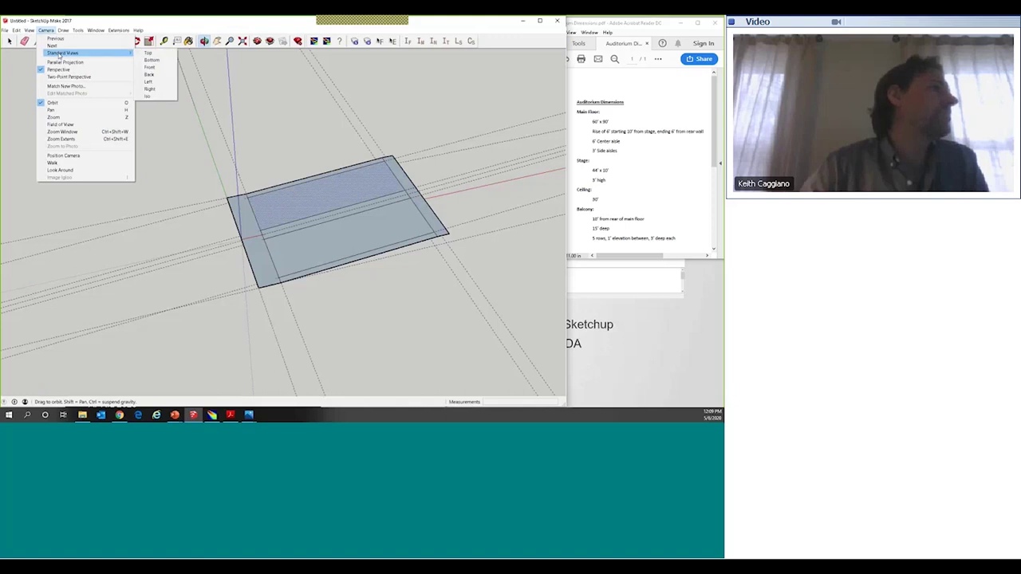
{"action": "left_click", "coordinate": [156, 55]}
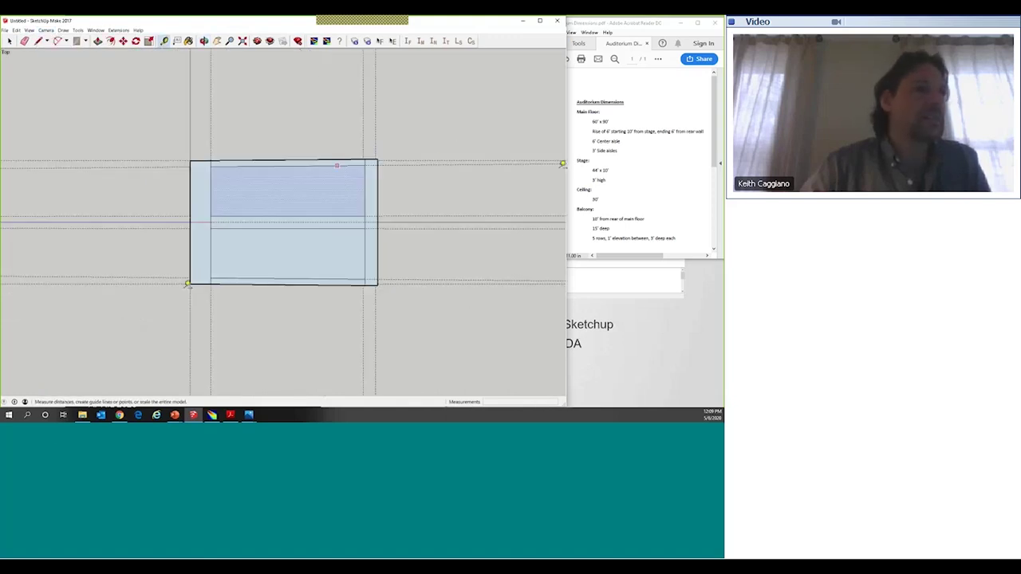
{"action": "left_click", "coordinate": [175, 193]}
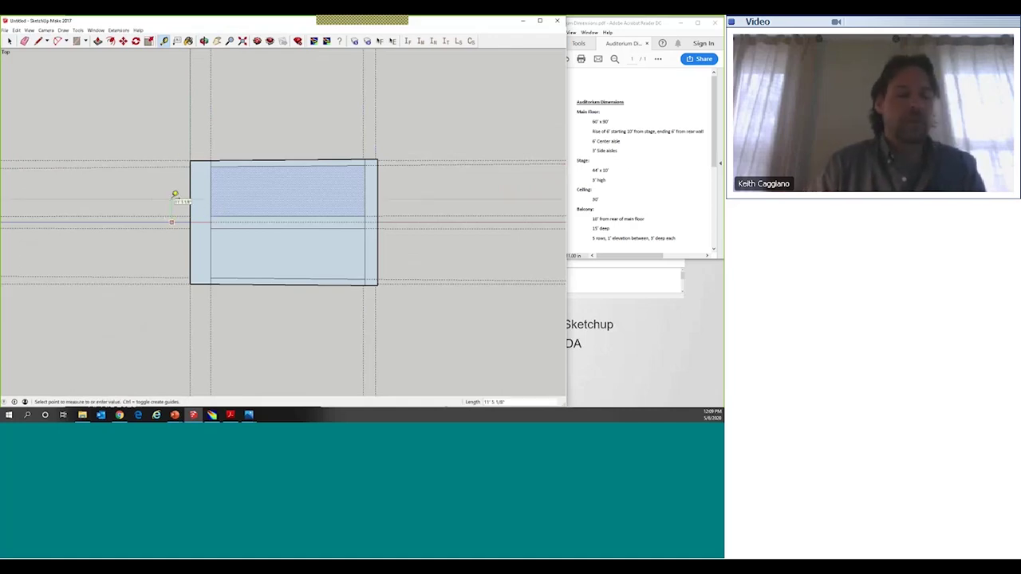
{"action": "type", "text": "22'"}
{"action": "key", "text": "Return"}
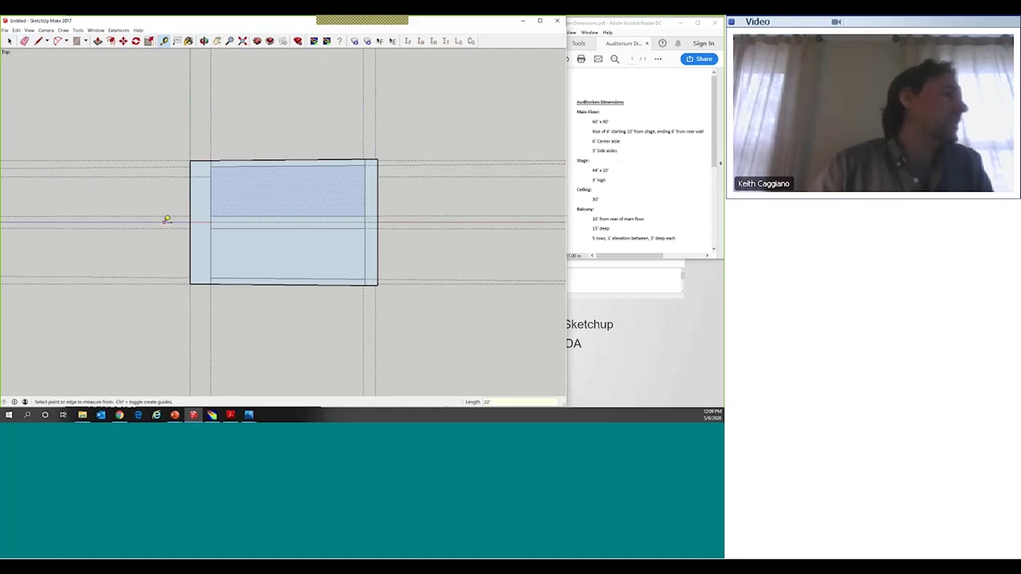
{"action": "left_click", "coordinate": [160, 250]}
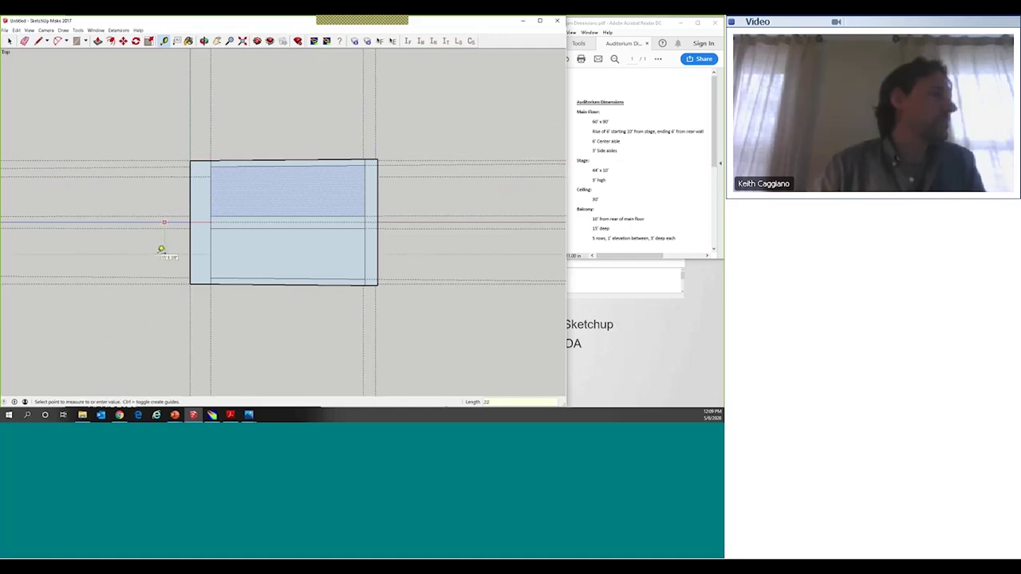
{"action": "key", "text": "Escape"}
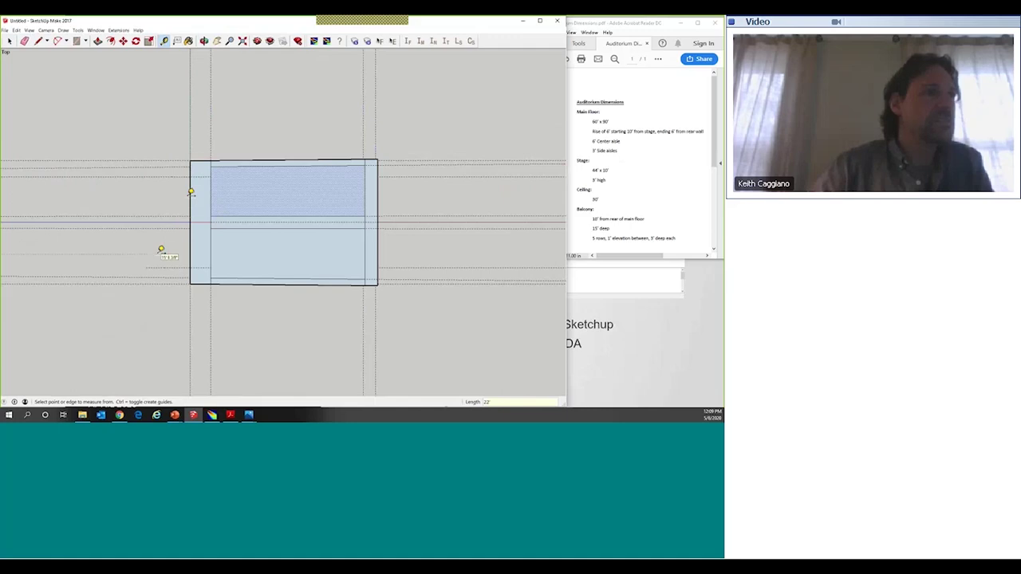
Step: Place a guide 10' outward from the stage-end edge and draw the 44' by 10' stage rectangle between the guides
{"action": "left_click", "coordinate": [189, 193]}
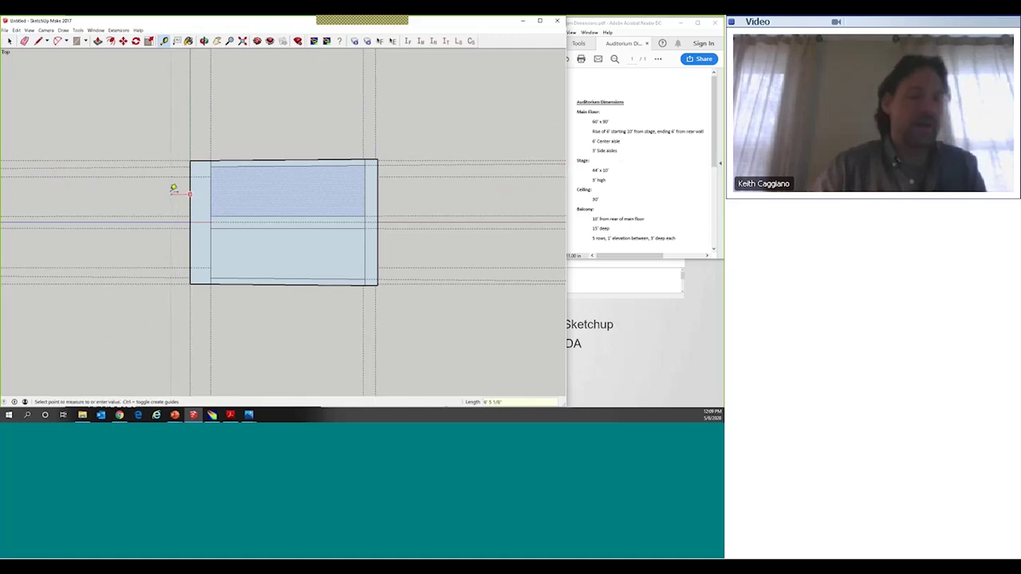
{"action": "type", "text": "10'"}
{"action": "key", "text": "Return"}
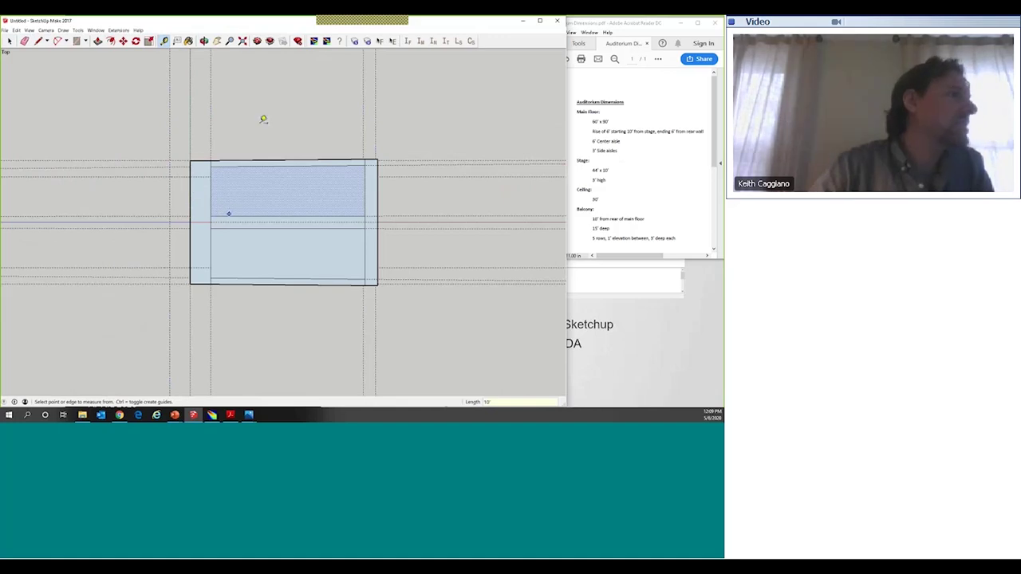
{"action": "left_click", "coordinate": [77, 41]}
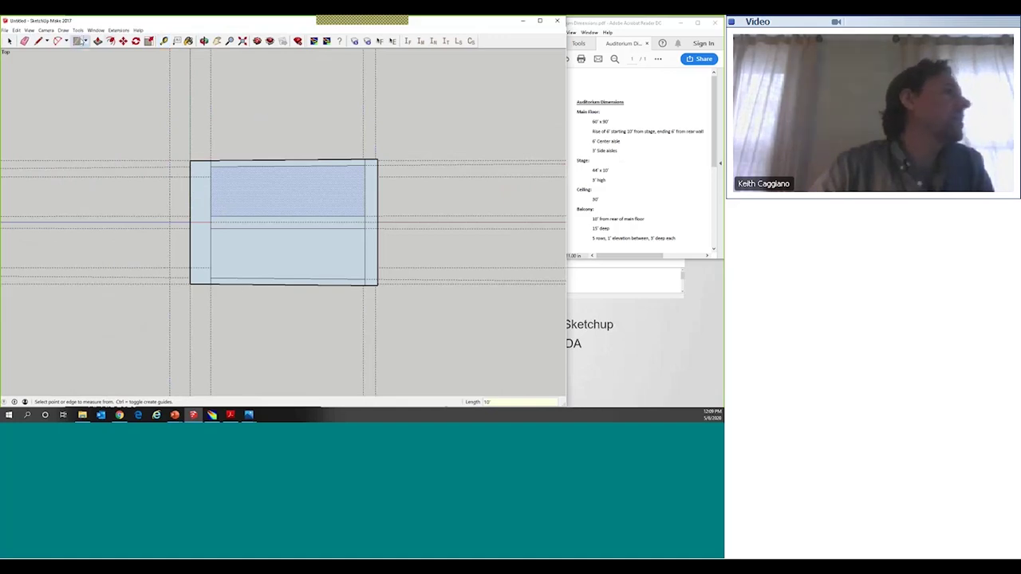
{"action": "left_click", "coordinate": [170, 177]}
{"action": "left_click", "coordinate": [190, 266]}
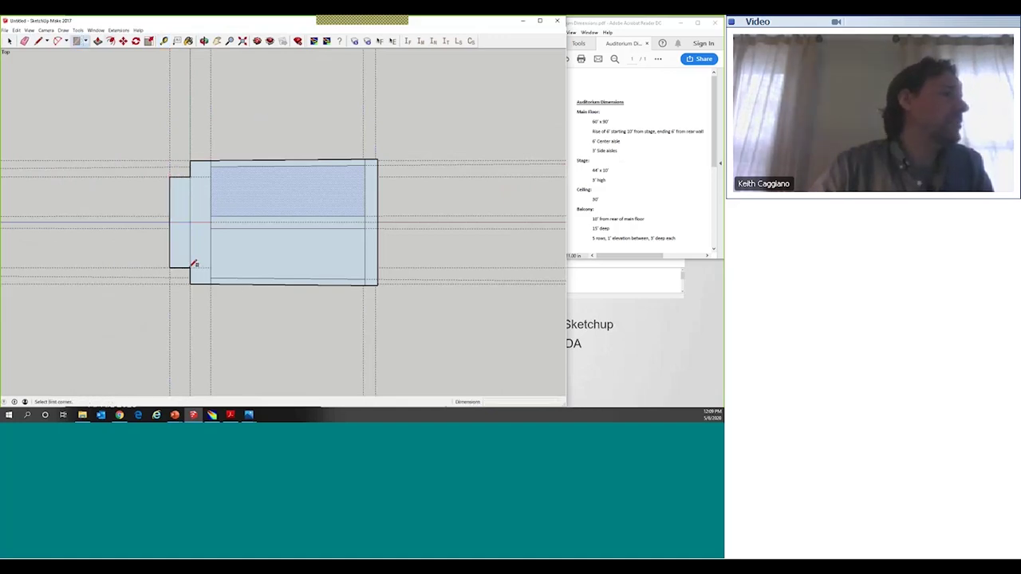
{"action": "type", "text": "44',10'"}
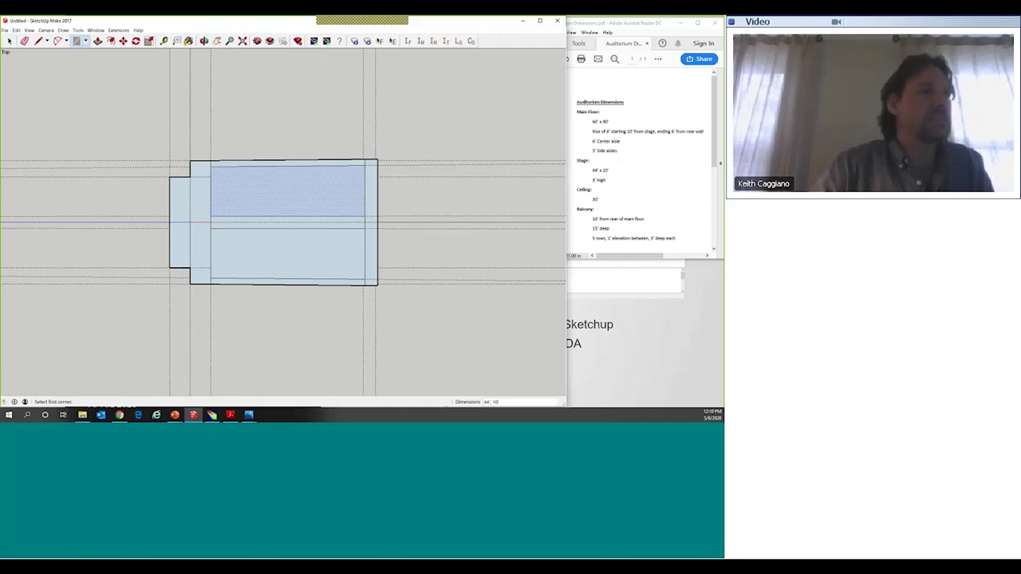
Step: Push/Pull the stage rectangle up 3'
{"action": "left_click", "coordinate": [204, 41]}
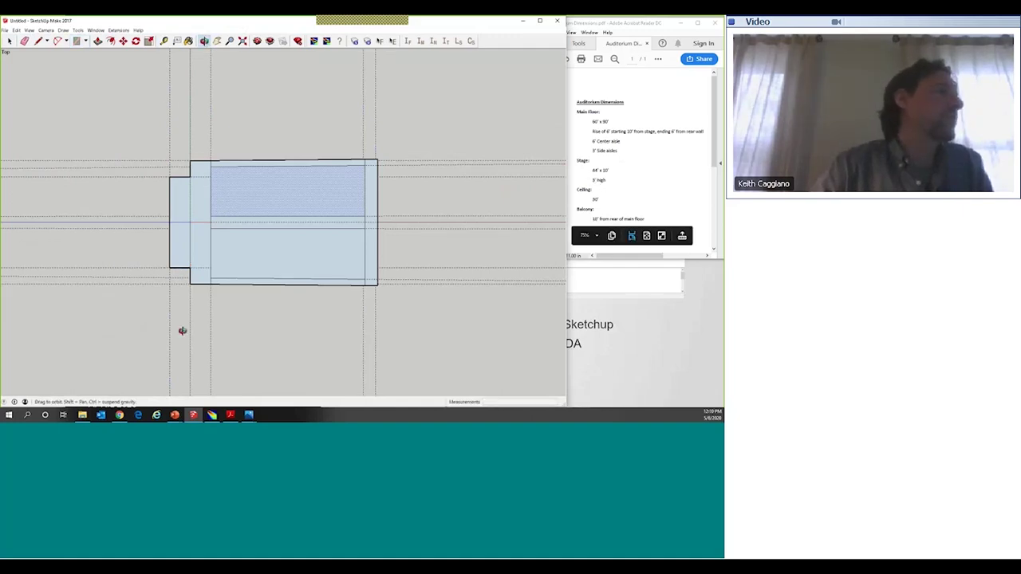
{"action": "left_click_drag", "start_coordinate": [255, 266], "coordinate": [201, 291]}
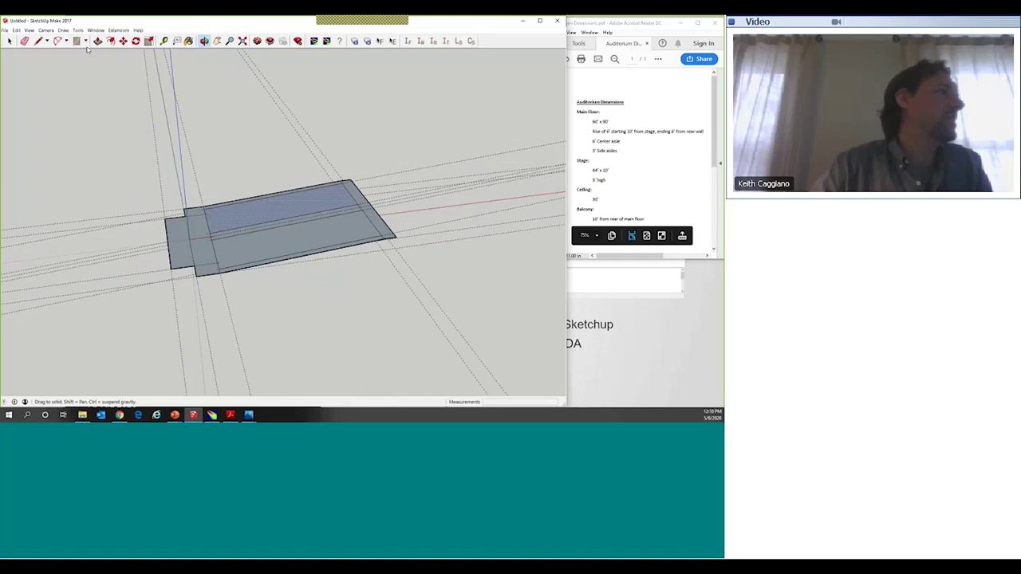
{"action": "left_click", "coordinate": [97, 41]}
{"action": "left_click", "coordinate": [184, 270]}
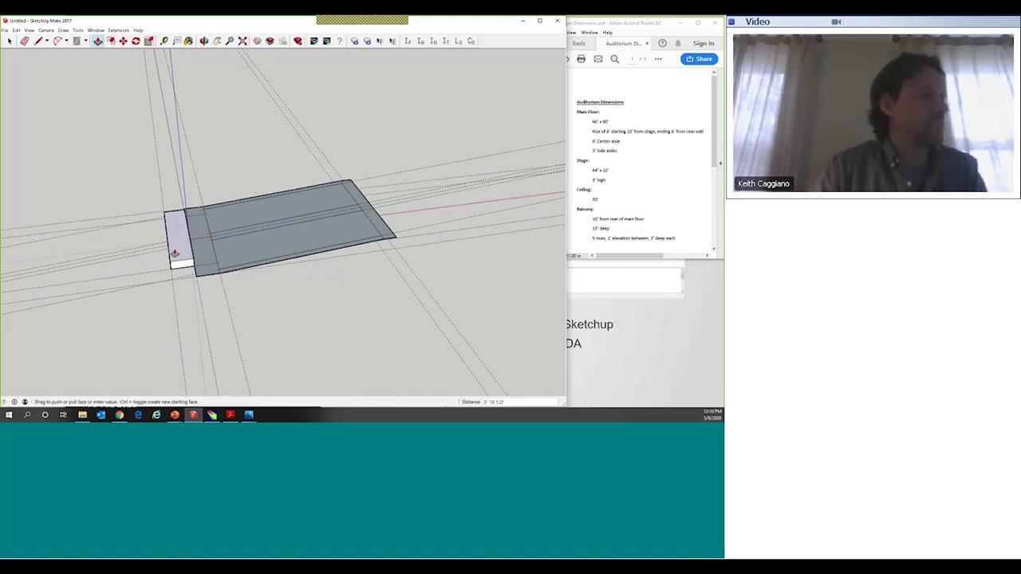
{"action": "type", "text": "3"}
{"action": "key", "text": "Return"}
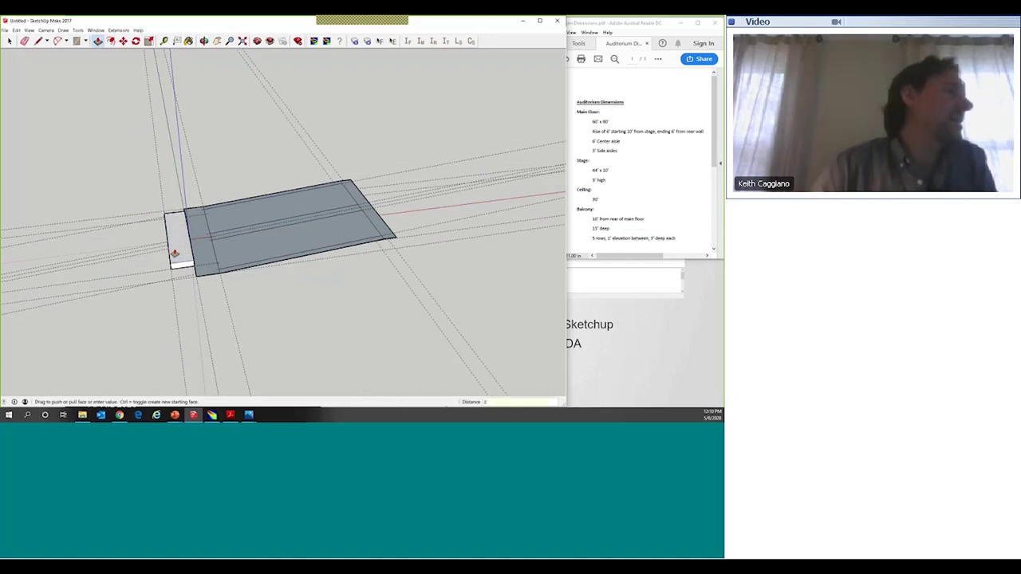
Step: Reverse the stage's top face so its orientation matches the floor
{"action": "left_click", "coordinate": [204, 41]}
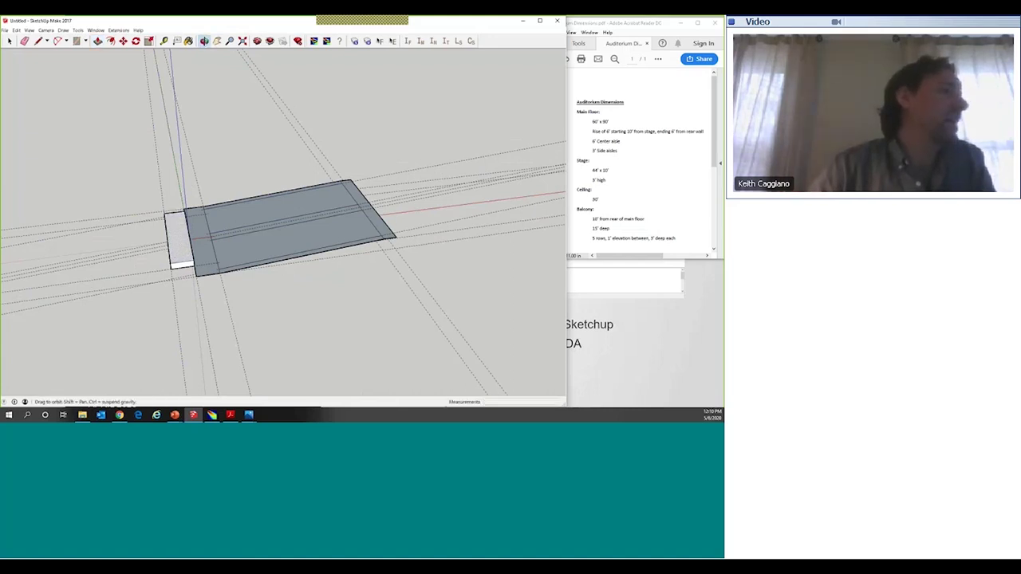
{"action": "left_click_drag", "start_coordinate": [159, 209], "coordinate": [140, 210]}
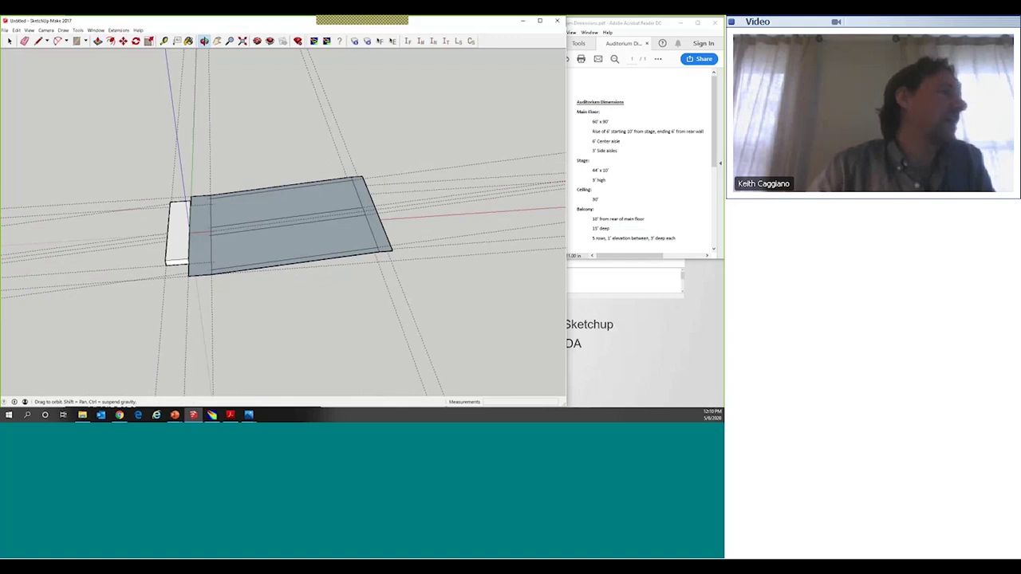
{"action": "left_click_drag", "start_coordinate": [140, 210], "coordinate": [227, 214]}
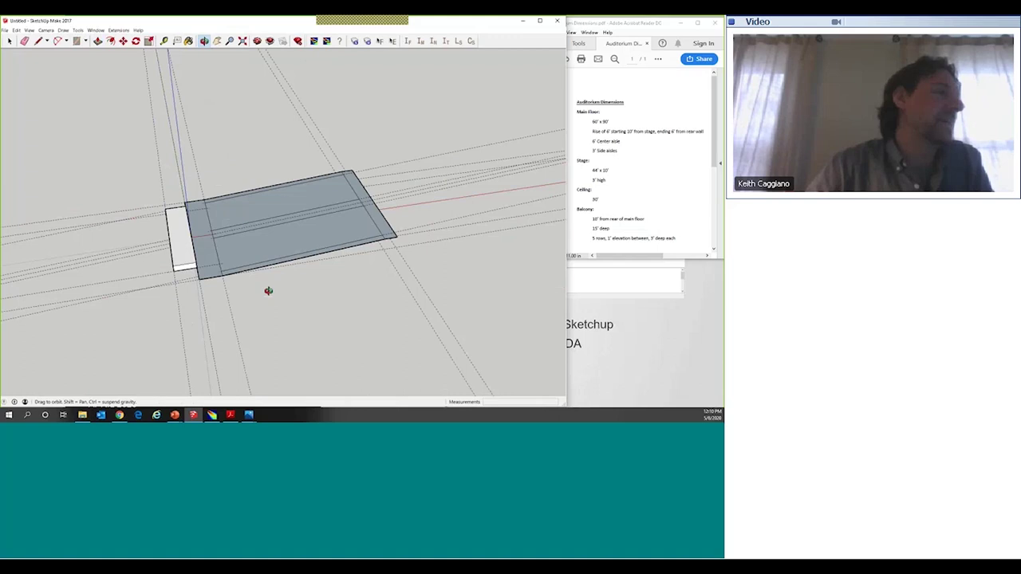
{"action": "left_click_drag", "start_coordinate": [253, 306], "coordinate": [349, 373]}
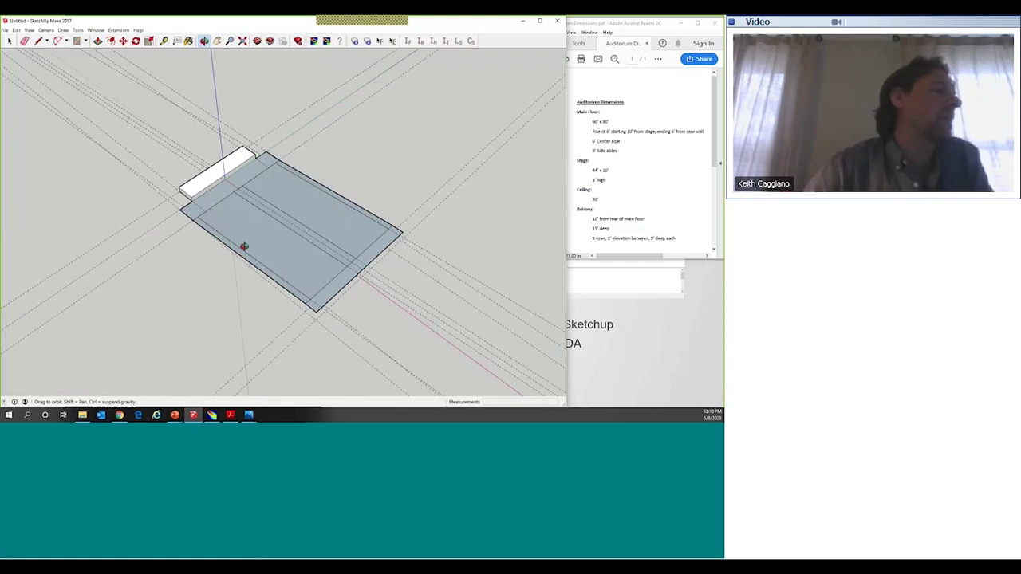
{"action": "left_click_drag", "start_coordinate": [253, 231], "coordinate": [244, 306]}
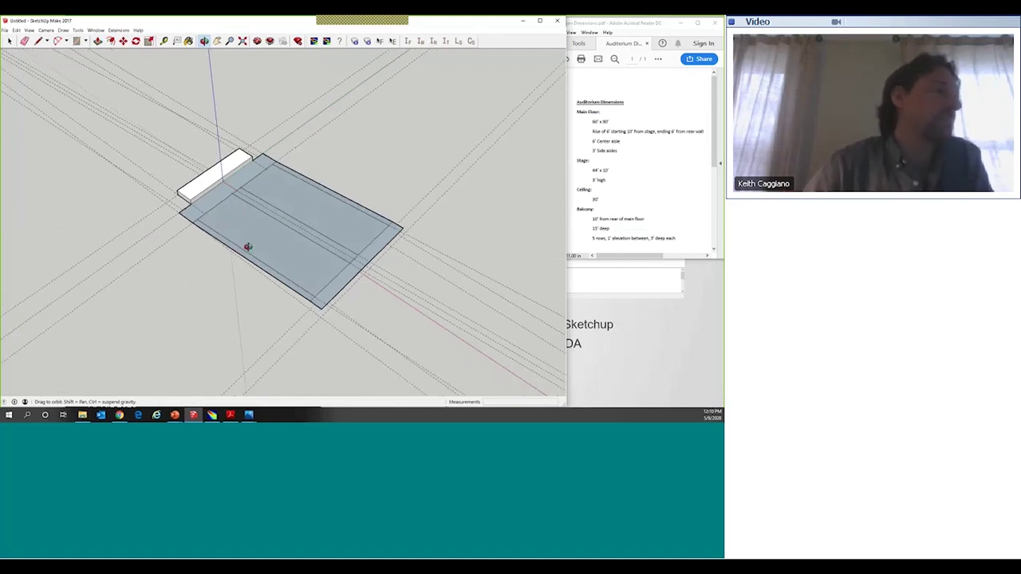
{"action": "left_click_drag", "start_coordinate": [229, 264], "coordinate": [126, 46]}
{"action": "left_click", "coordinate": [9, 41]}
{"action": "right_click", "coordinate": [187, 223]}
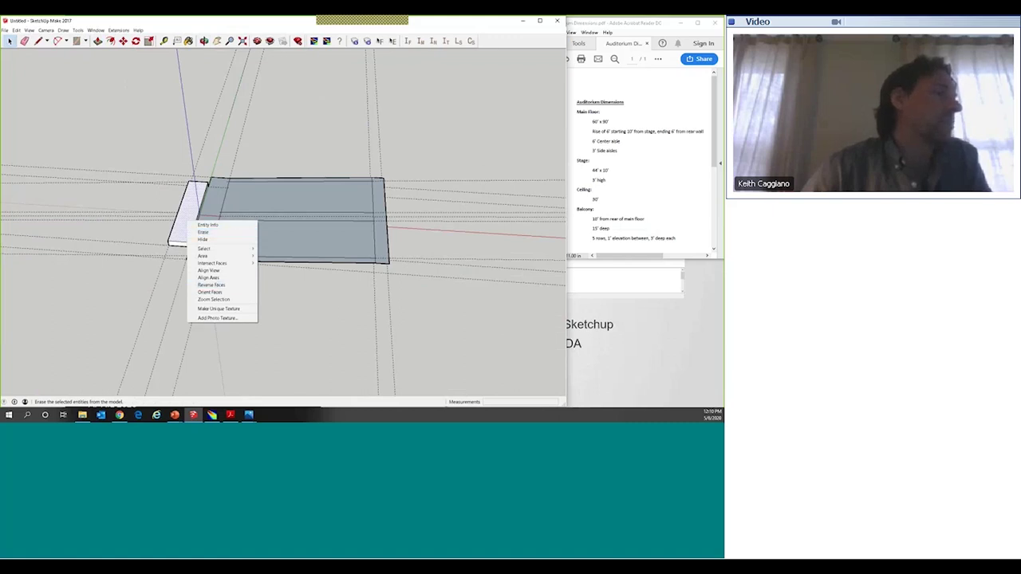
{"action": "left_click", "coordinate": [212, 285]}
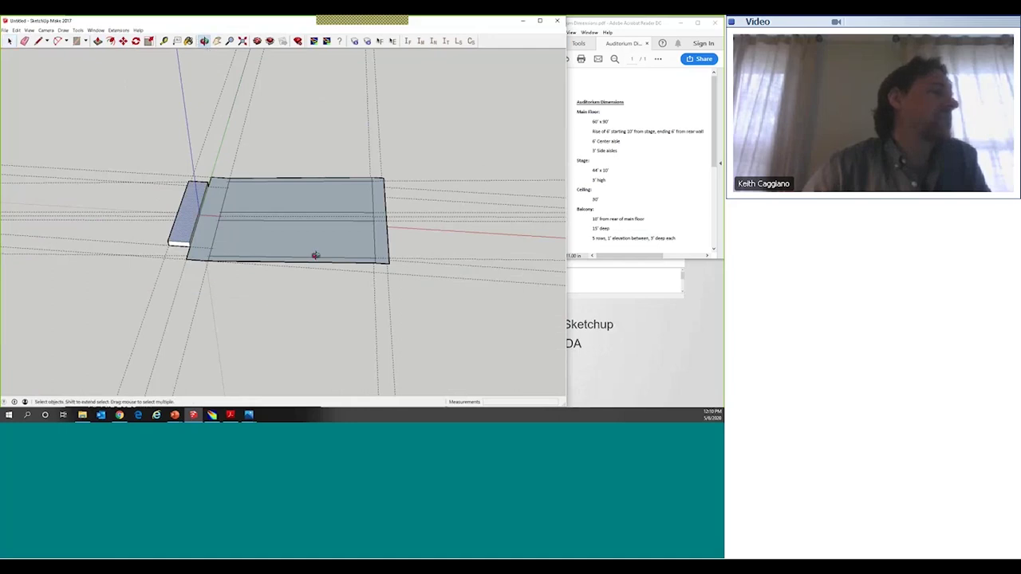
Step: Reverse the stage's front riser face so its orientation matches the other faces
{"action": "left_click_drag", "start_coordinate": [191, 104], "coordinate": [157, 132]}
{"action": "key", "text": "space"}
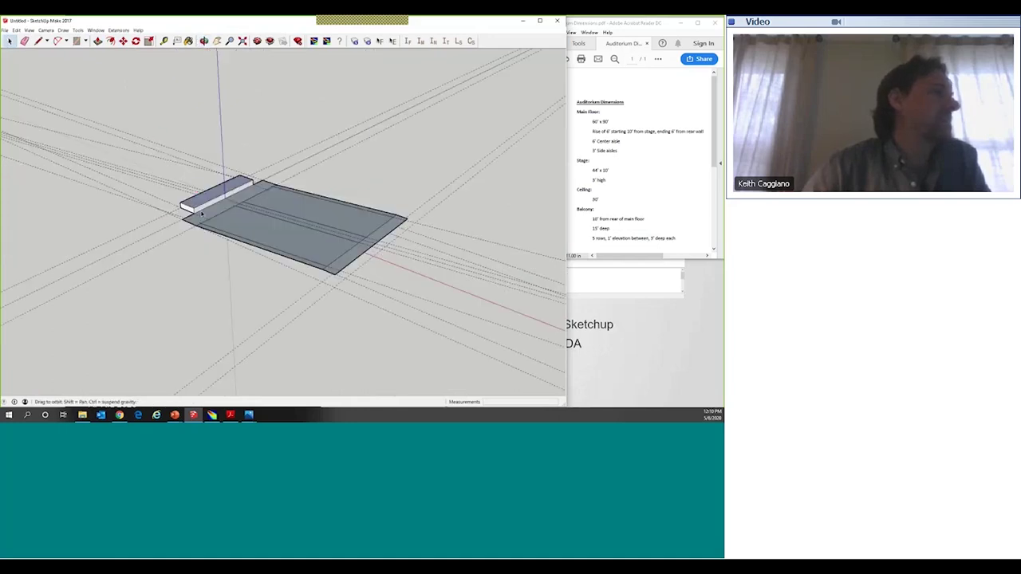
{"action": "scroll", "coordinate": [204, 209], "scroll_direction": "up", "scroll_amount": 5}
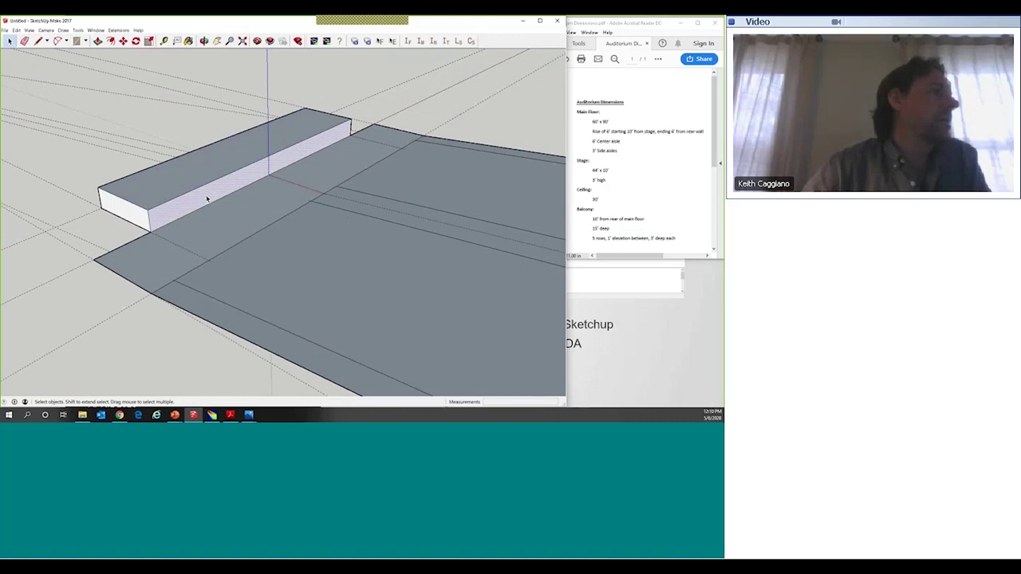
{"action": "right_click", "coordinate": [207, 199]}
{"action": "left_click", "coordinate": [231, 260]}
Step: Erase all the construction guides around the main floor and stage
{"action": "middle_click", "coordinate": [154, 188]}
{"action": "left_click_drag", "start_coordinate": [154, 188], "coordinate": [326, 312]}
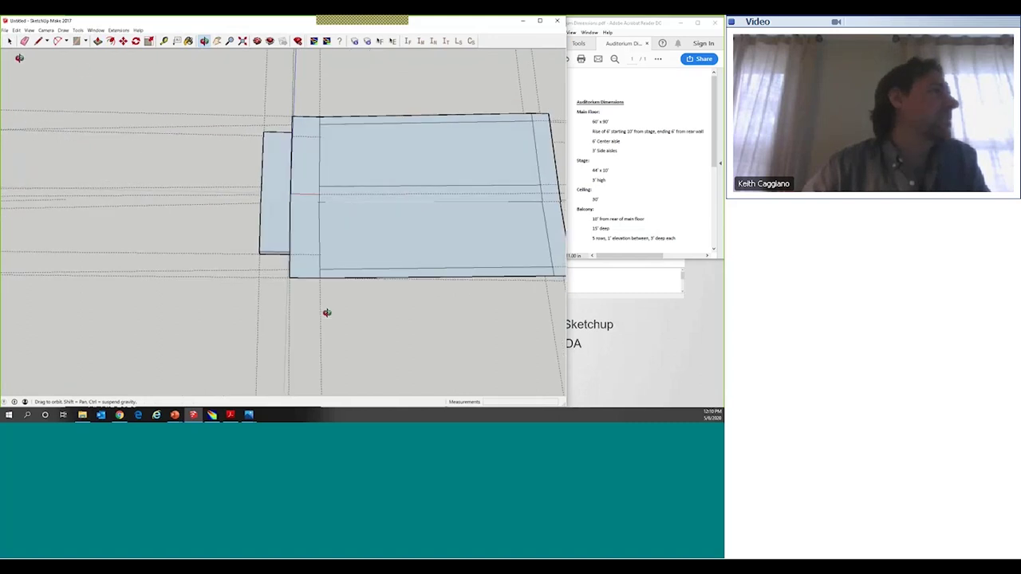
{"action": "key", "text": "space"}
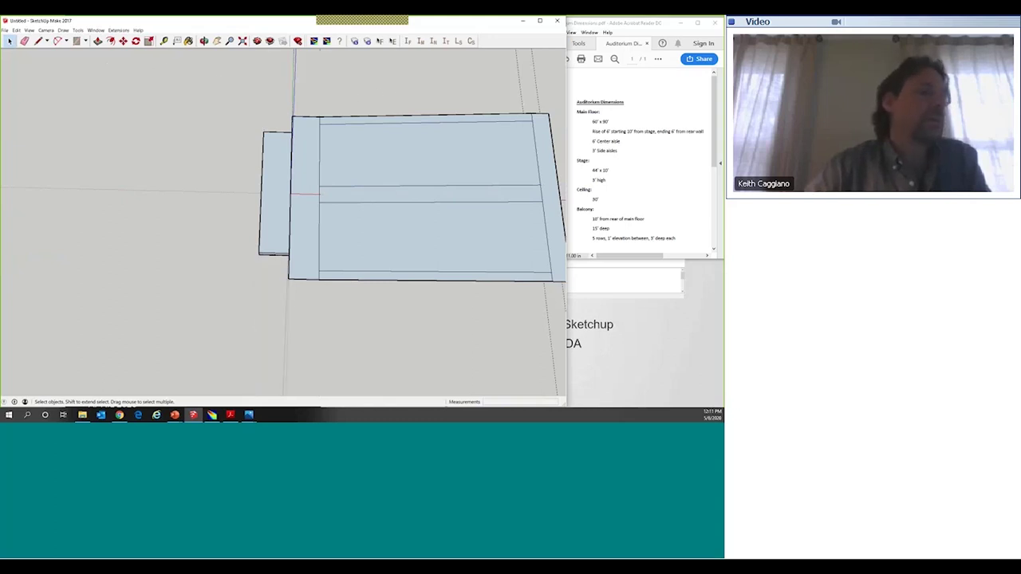
{"action": "scroll", "coordinate": [465, 157], "scroll_direction": "down", "scroll_amount": 3}
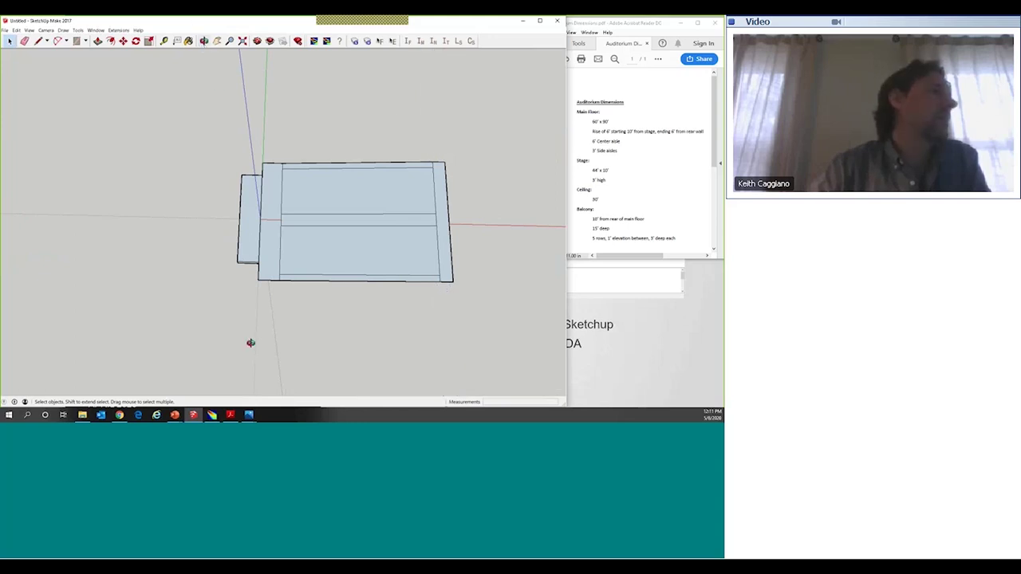
Step: Erase the lower outer edges of the stage block to remove its rear and side faces, keeping the stage top
{"action": "left_click", "coordinate": [204, 41]}
{"action": "left_click_drag", "start_coordinate": [250, 343], "coordinate": [319, 132]}
{"action": "left_click_drag", "start_coordinate": [233, 276], "coordinate": [35, 61]}
{"action": "key", "text": "e"}
{"action": "left_click", "coordinate": [265, 242]}
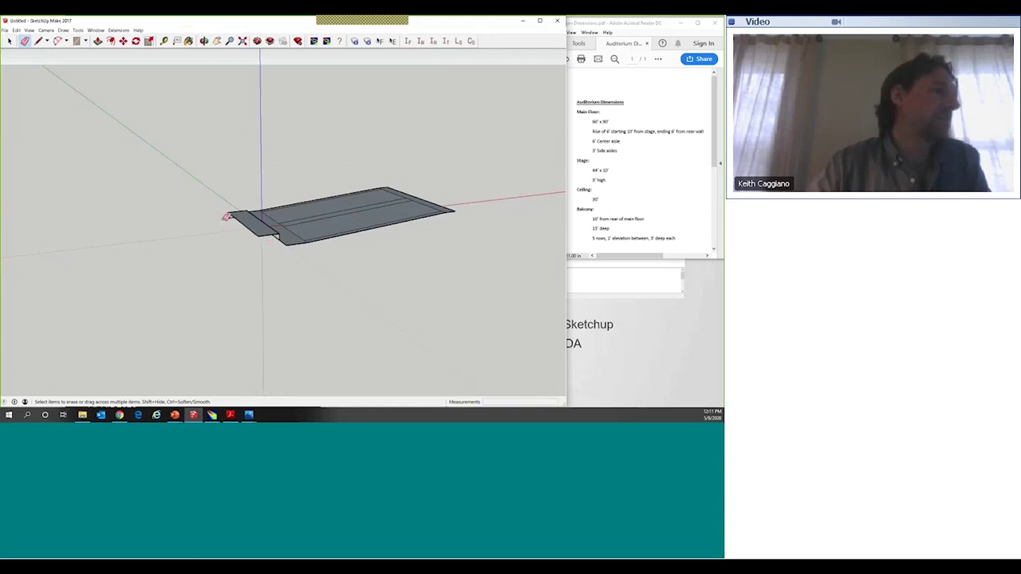
Step: Draw a 30' vertical line up from the main floor's stage-end corner to set the ceiling height
{"action": "left_click", "coordinate": [204, 41]}
{"action": "left_click_drag", "start_coordinate": [338, 276], "coordinate": [185, 304]}
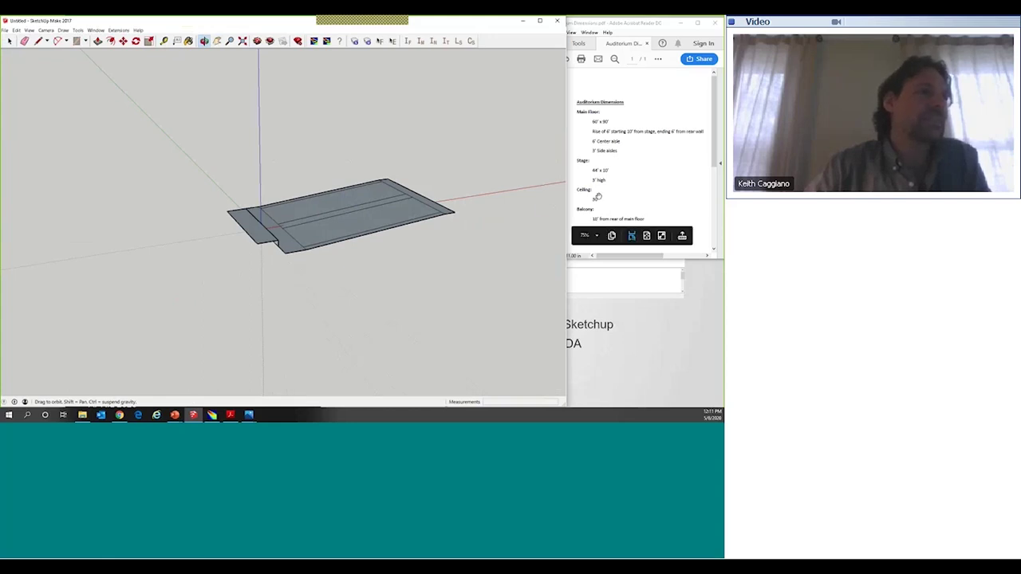
{"action": "left_click_drag", "start_coordinate": [510, 211], "coordinate": [526, 209]}
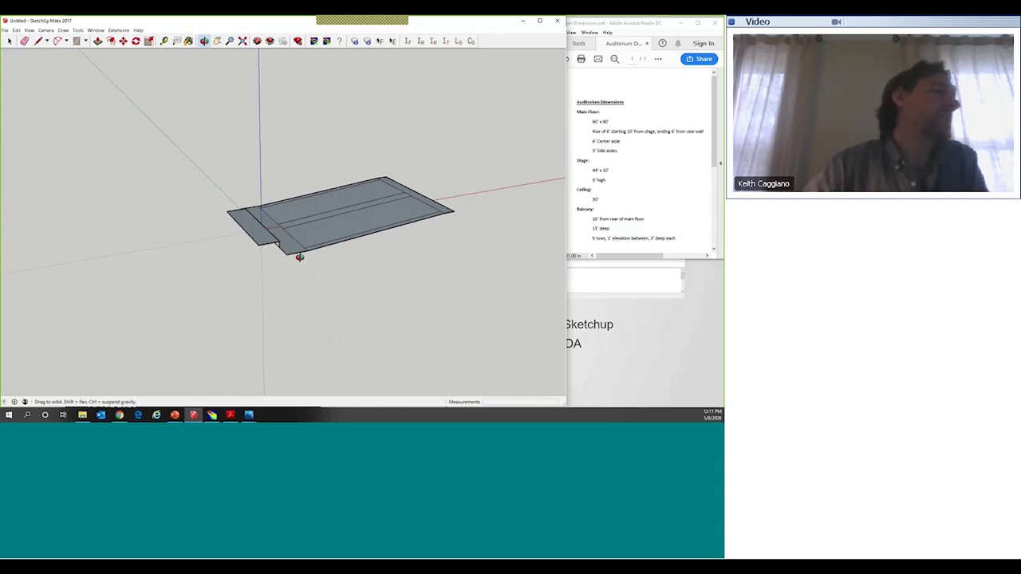
{"action": "left_click_drag", "start_coordinate": [291, 249], "coordinate": [283, 185]}
{"action": "left_click", "coordinate": [40, 41]}
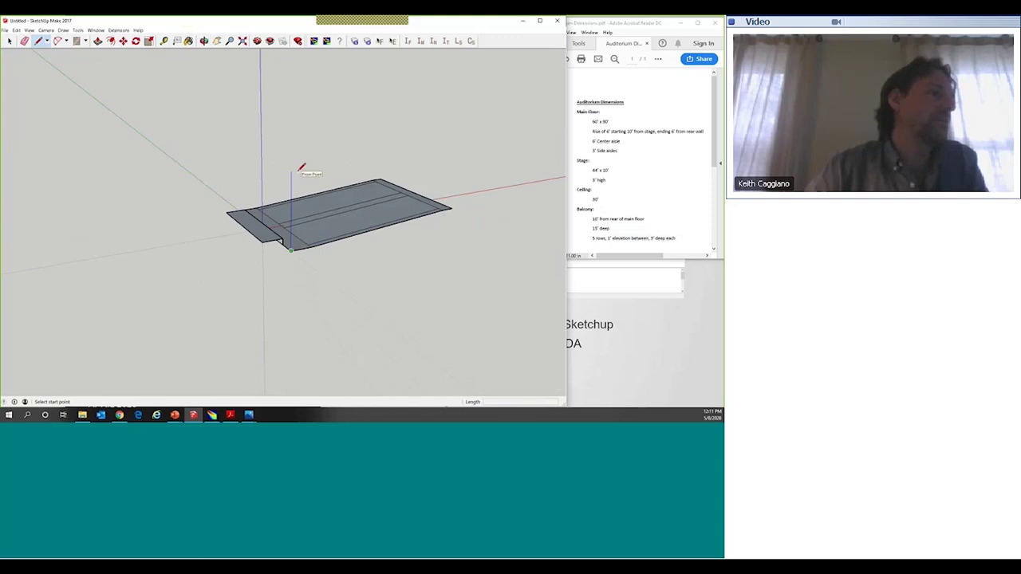
{"action": "left_click", "coordinate": [291, 249]}
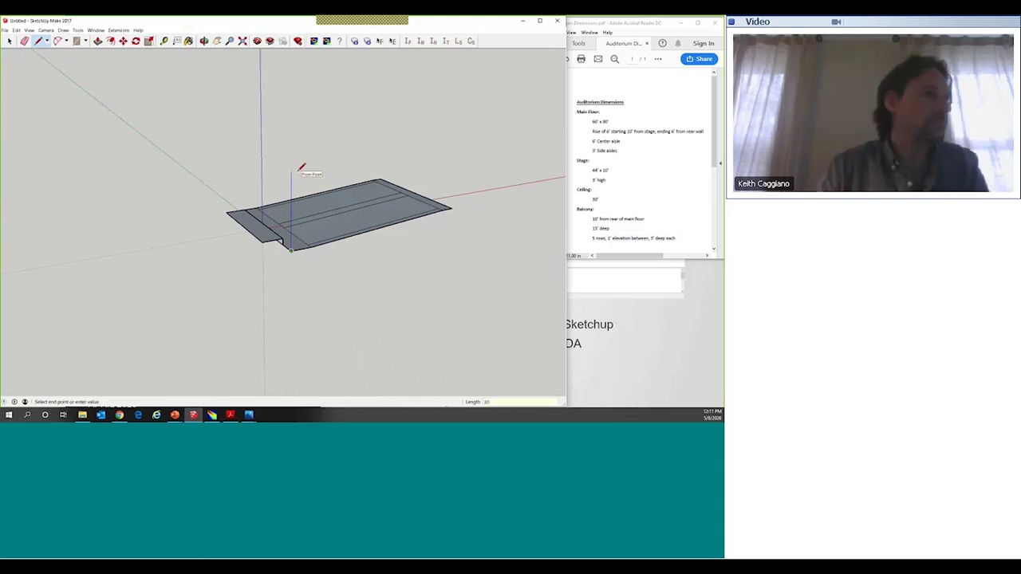
{"action": "type", "text": "10"}
{"action": "key", "text": "Return"}
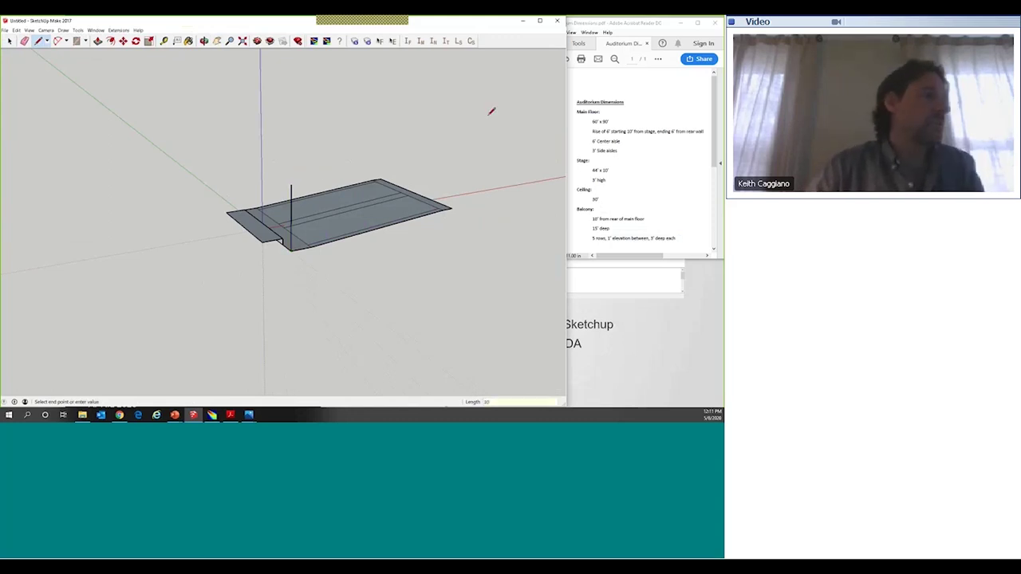
{"action": "key", "text": "Escape"}
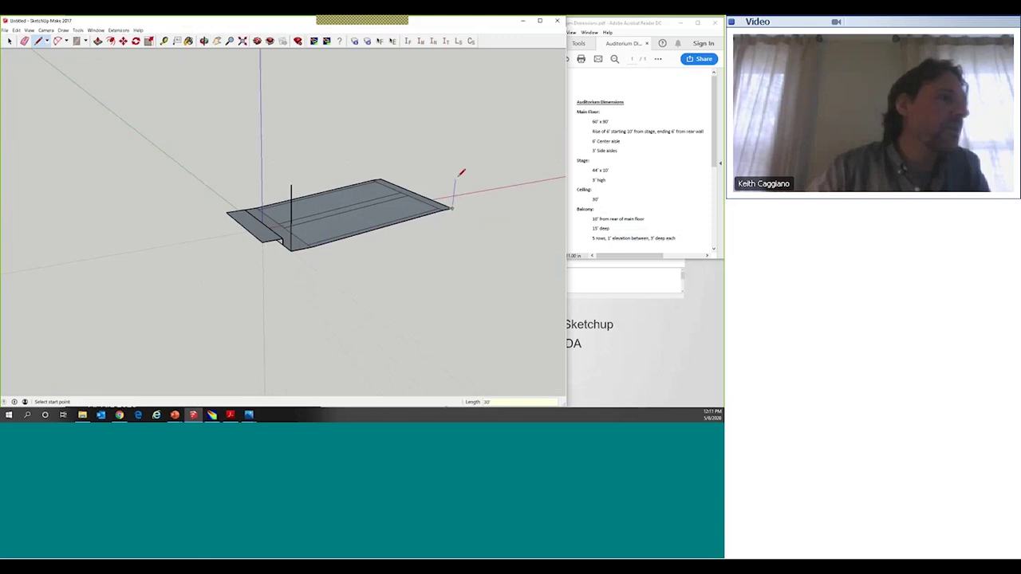
Step: Draw a matching vertical edge at the floor's rear corner and connect the tops to close the side wall
{"action": "left_click", "coordinate": [292, 185]}
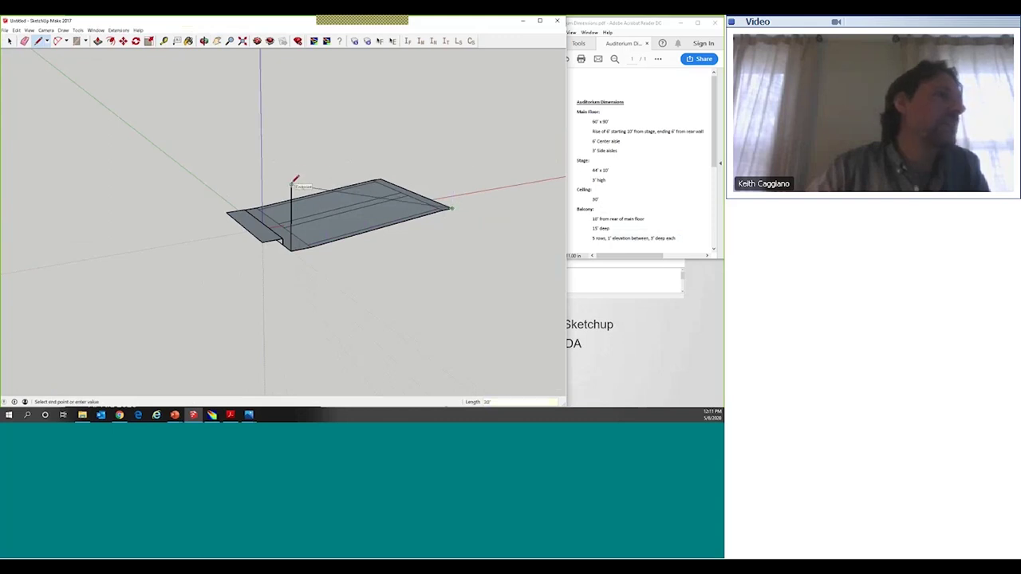
{"action": "left_click", "coordinate": [451, 207]}
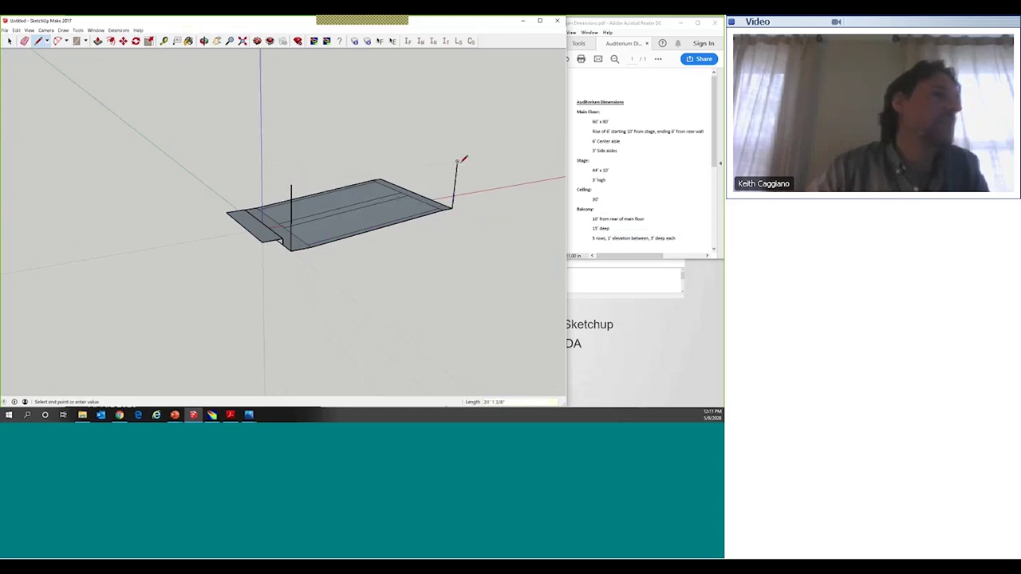
{"action": "left_click", "coordinate": [457, 161]}
{"action": "left_click", "coordinate": [292, 184]}
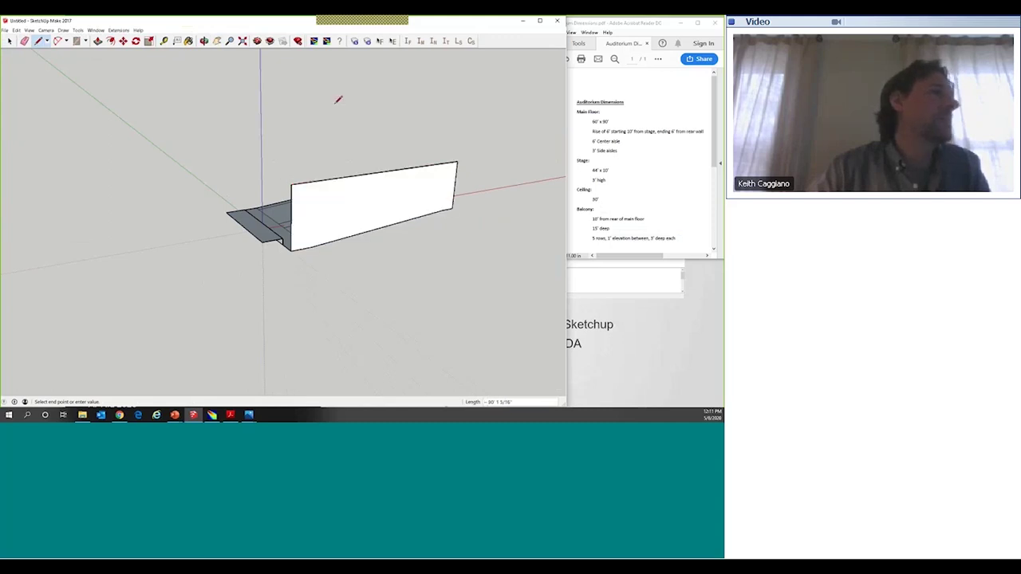
Step: Draw the short front wall between the finished side wall and the stage, up to ceiling height
{"action": "left_click", "coordinate": [204, 41]}
{"action": "mouse_move", "coordinate": [212, 166]}
{"action": "left_mouse_down"}
{"action": "mouse_move", "coordinate": [295, 198]}
{"action": "mouse_move", "coordinate": [271, 199]}
{"action": "left_mouse_up"}
{"action": "left_click", "coordinate": [37, 40]}
{"action": "left_click", "coordinate": [306, 245]}
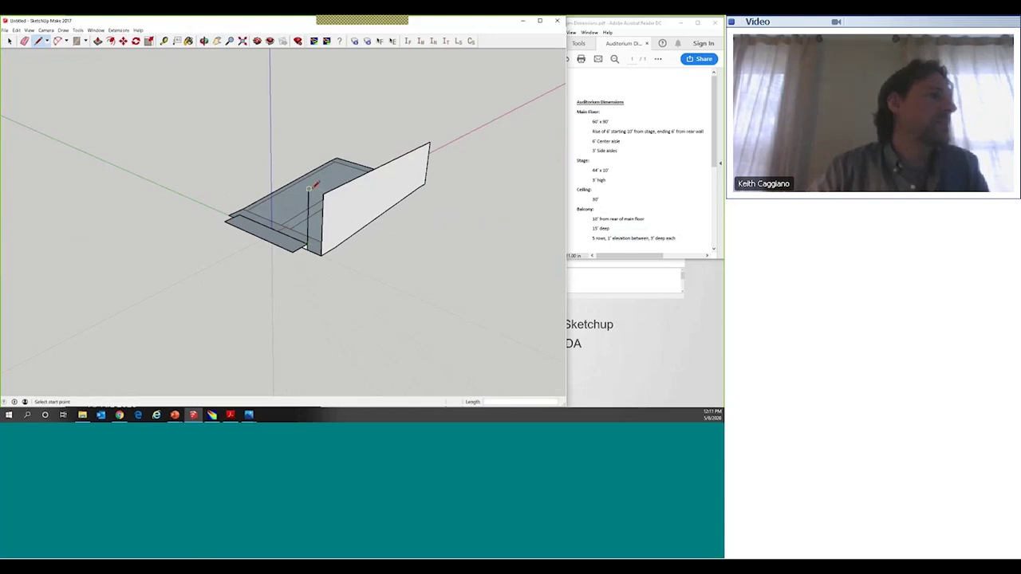
{"action": "left_click", "coordinate": [309, 189]}
Step: Draw the stage's near side wall and its rear wall up to ceiling height
{"action": "left_click", "coordinate": [293, 250]}
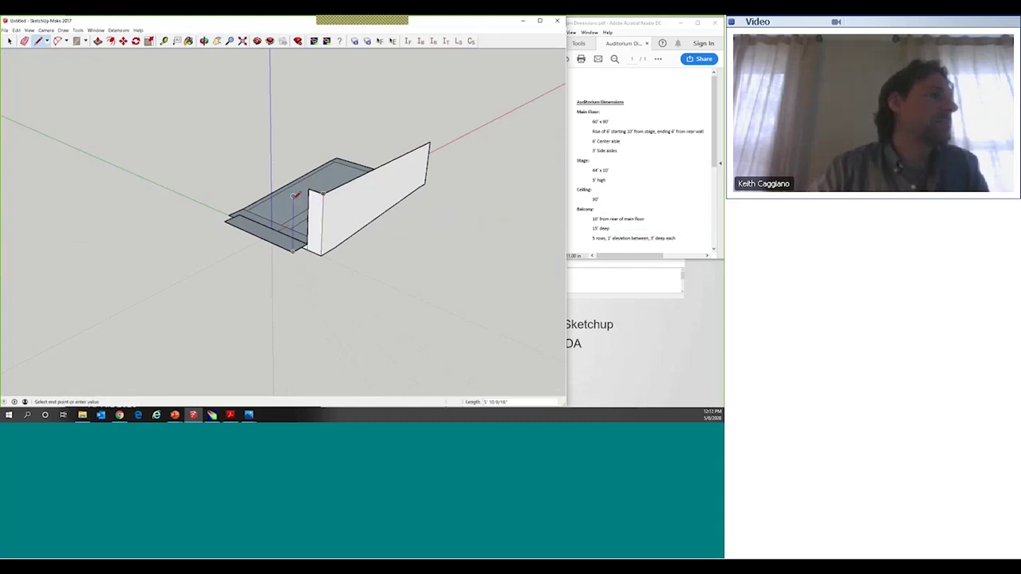
{"action": "left_click", "coordinate": [294, 194]}
{"action": "left_click", "coordinate": [231, 218]}
{"action": "left_click", "coordinate": [225, 171]}
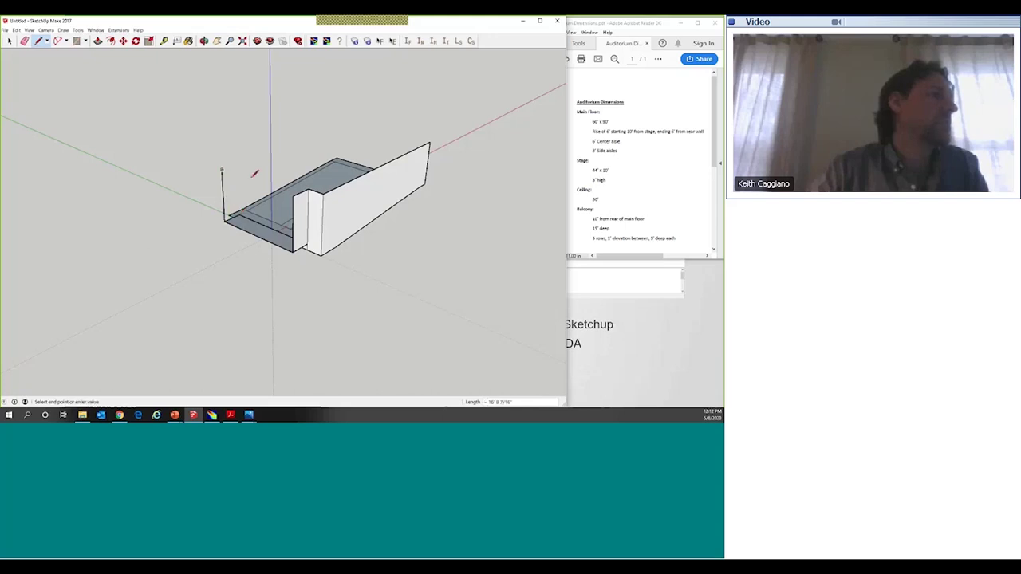
{"action": "left_click", "coordinate": [292, 193]}
Step: Draw the stage's opposite side wall and the adjoining short front wall up to ceiling height
{"action": "left_click", "coordinate": [204, 40]}
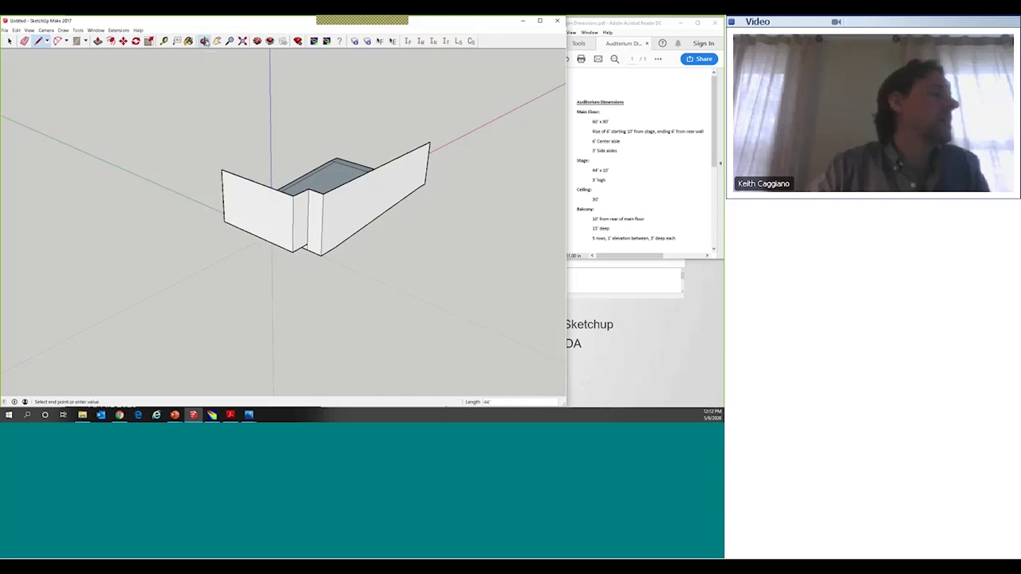
{"action": "mouse_move", "coordinate": [153, 170]}
{"action": "left_mouse_down"}
{"action": "mouse_move", "coordinate": [130, 225]}
{"action": "mouse_move", "coordinate": [336, 217]}
{"action": "mouse_move", "coordinate": [187, 237]}
{"action": "mouse_move", "coordinate": [335, 209]}
{"action": "left_mouse_up"}
{"action": "key", "text": "l"}
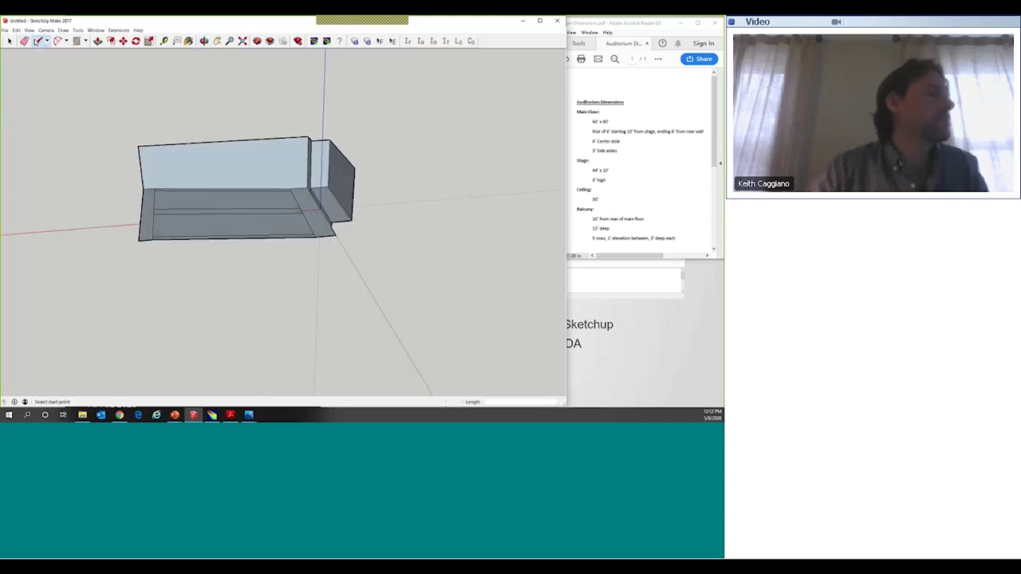
{"action": "left_click", "coordinate": [335, 168]}
{"action": "type", "text": "10'"}
{"action": "key", "text": "Return"}
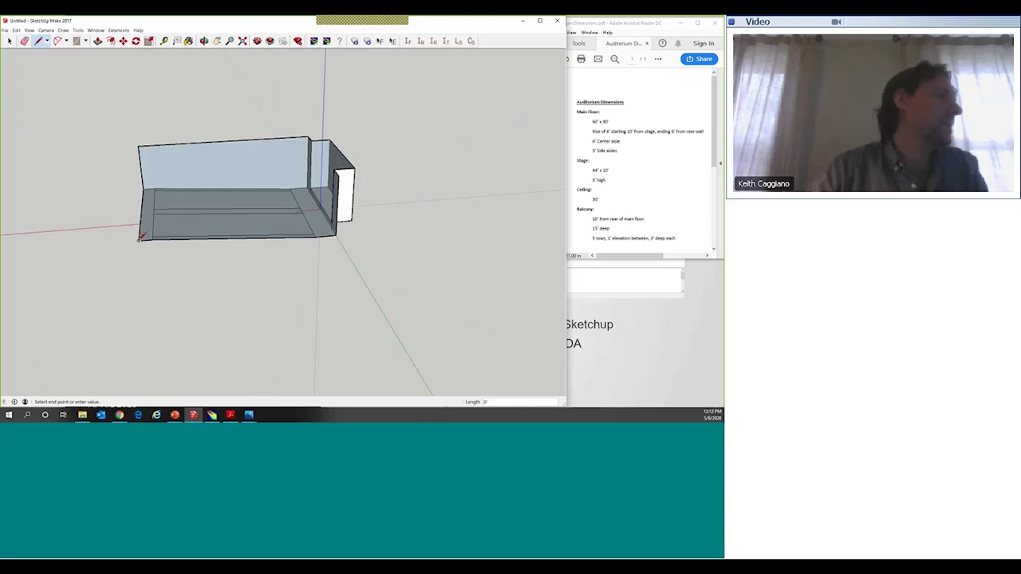
Step: Draw the remaining vertical and top edges to close the auditorium's rear wall, second side wall and ceiling
{"action": "left_click", "coordinate": [142, 145]}
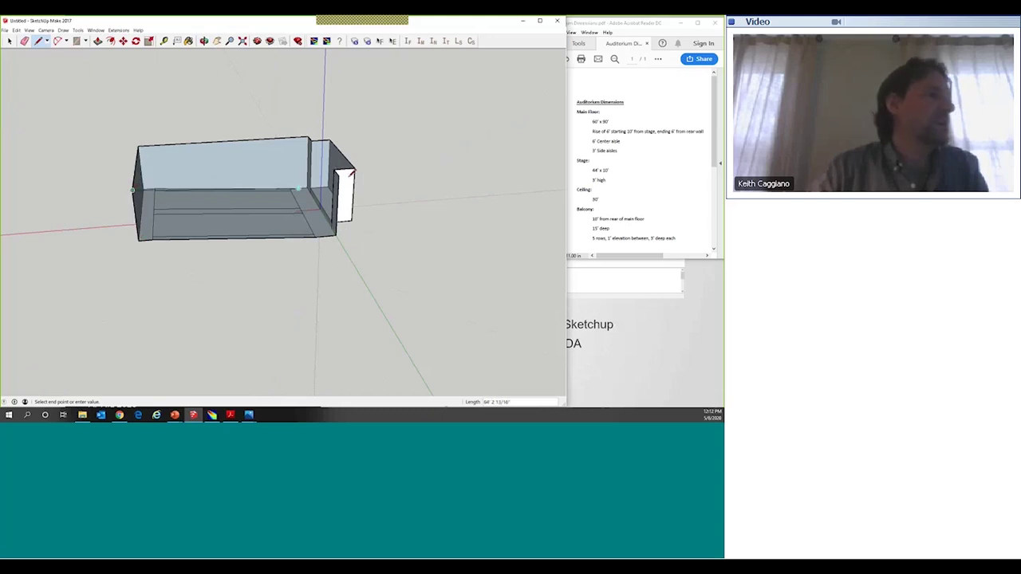
{"action": "left_click", "coordinate": [338, 175]}
{"action": "key", "text": "Escape"}
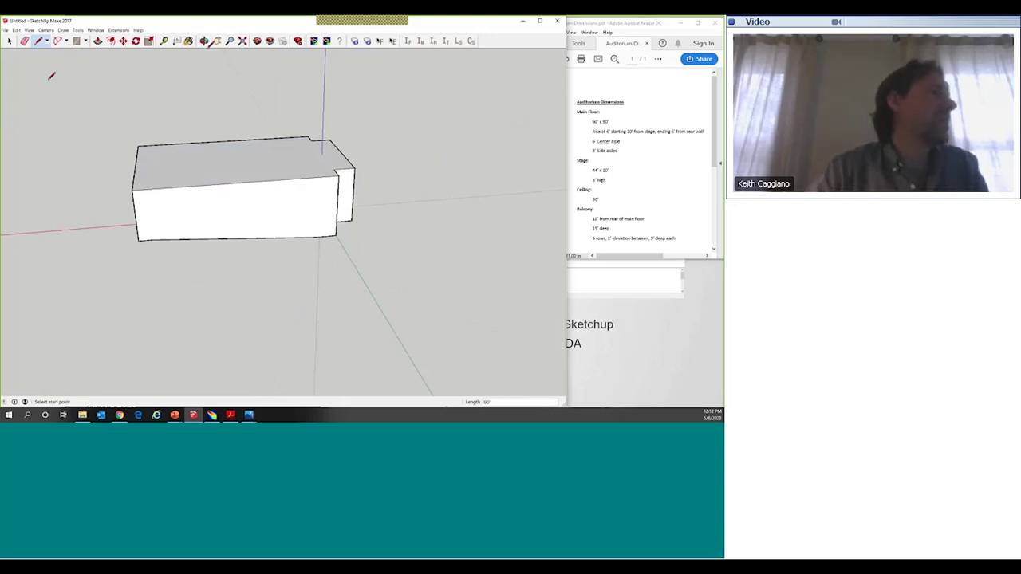
Step: Place a horizontal guide on the side wall 10' above the flat rear part of the floor for the balcony
{"action": "mouse_move", "coordinate": [240, 239]}
{"action": "left_mouse_down"}
{"action": "mouse_move", "coordinate": [40, 228]}
{"action": "mouse_move", "coordinate": [420, 168]}
{"action": "mouse_move", "coordinate": [353, 299]}
{"action": "mouse_move", "coordinate": [347, 225]}
{"action": "mouse_move", "coordinate": [214, 328]}
{"action": "mouse_move", "coordinate": [335, 292]}
{"action": "mouse_move", "coordinate": [342, 283]}
{"action": "mouse_move", "coordinate": [212, 298]}
{"action": "mouse_move", "coordinate": [247, 293]}
{"action": "mouse_move", "coordinate": [251, 310]}
{"action": "left_mouse_up"}
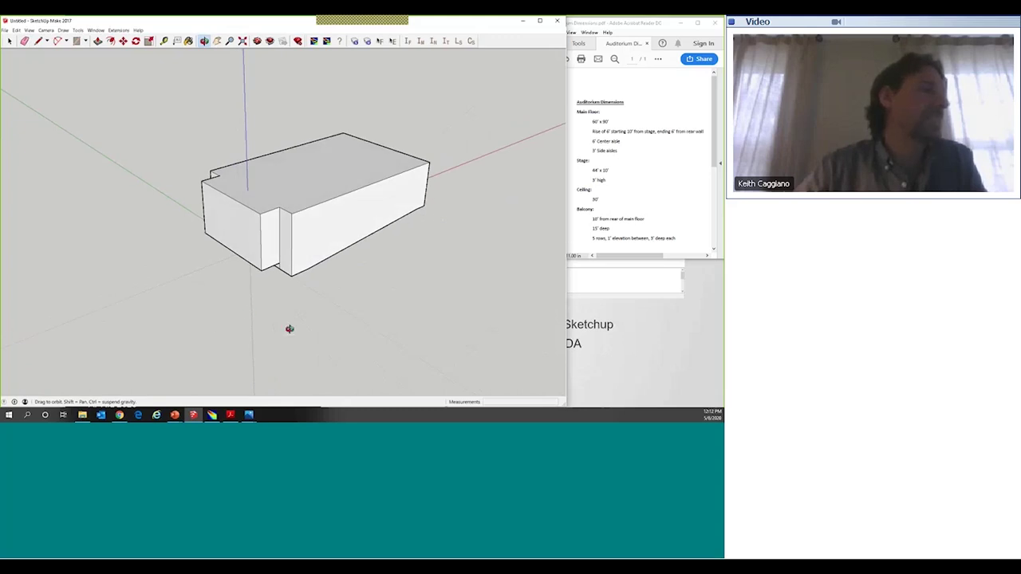
{"action": "mouse_move", "coordinate": [290, 329]}
{"action": "left_mouse_down"}
{"action": "mouse_move", "coordinate": [212, 226]}
{"action": "mouse_move", "coordinate": [308, 221]}
{"action": "mouse_move", "coordinate": [254, 245]}
{"action": "mouse_move", "coordinate": [383, 209]}
{"action": "mouse_move", "coordinate": [361, 226]}
{"action": "mouse_move", "coordinate": [192, 274]}
{"action": "left_mouse_up"}
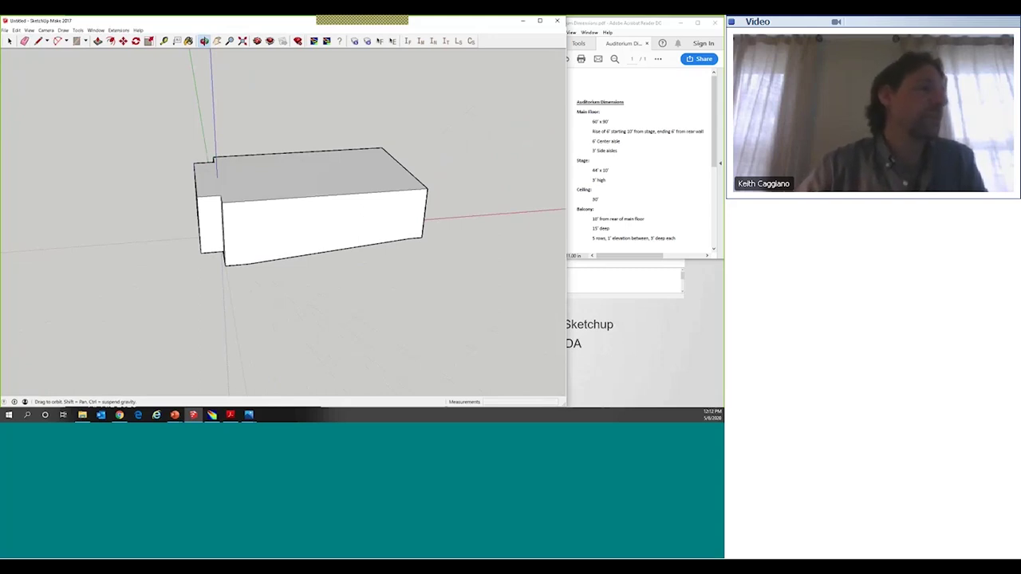
{"action": "mouse_move", "coordinate": [303, 294]}
{"action": "left_mouse_down"}
{"action": "mouse_move", "coordinate": [466, 279]}
{"action": "mouse_move", "coordinate": [362, 228]}
{"action": "mouse_move", "coordinate": [282, 221]}
{"action": "mouse_move", "coordinate": [301, 237]}
{"action": "mouse_move", "coordinate": [279, 223]}
{"action": "mouse_move", "coordinate": [273, 232]}
{"action": "mouse_move", "coordinate": [438, 212]}
{"action": "mouse_move", "coordinate": [335, 246]}
{"action": "left_mouse_up"}
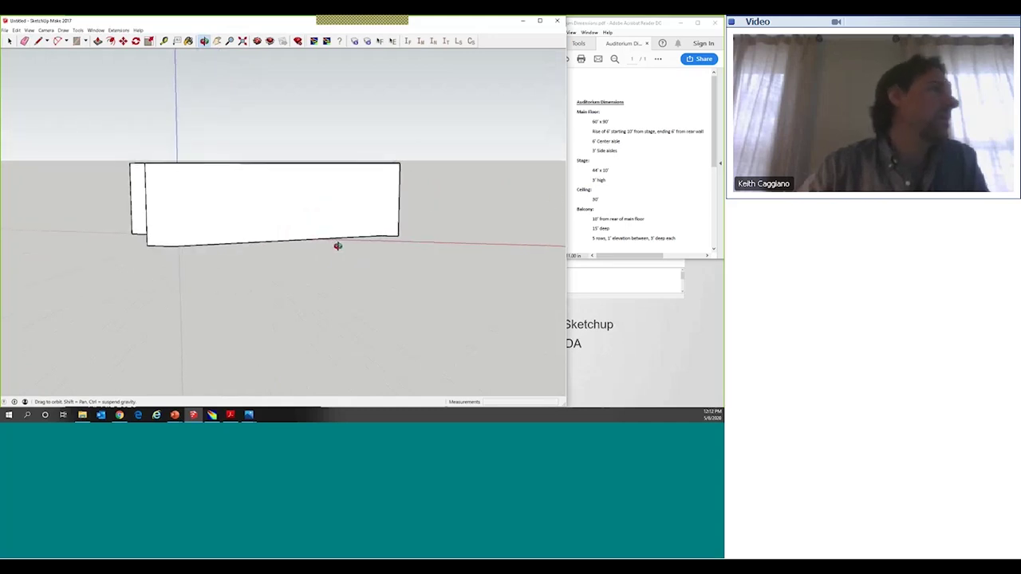
{"action": "left_click", "coordinate": [164, 41]}
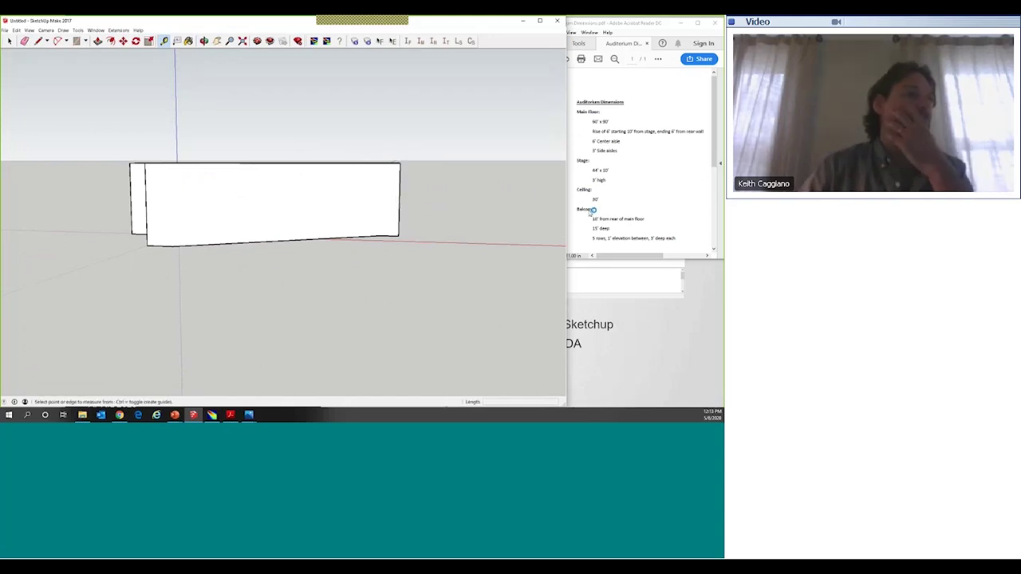
{"action": "left_click", "coordinate": [638, 188]}
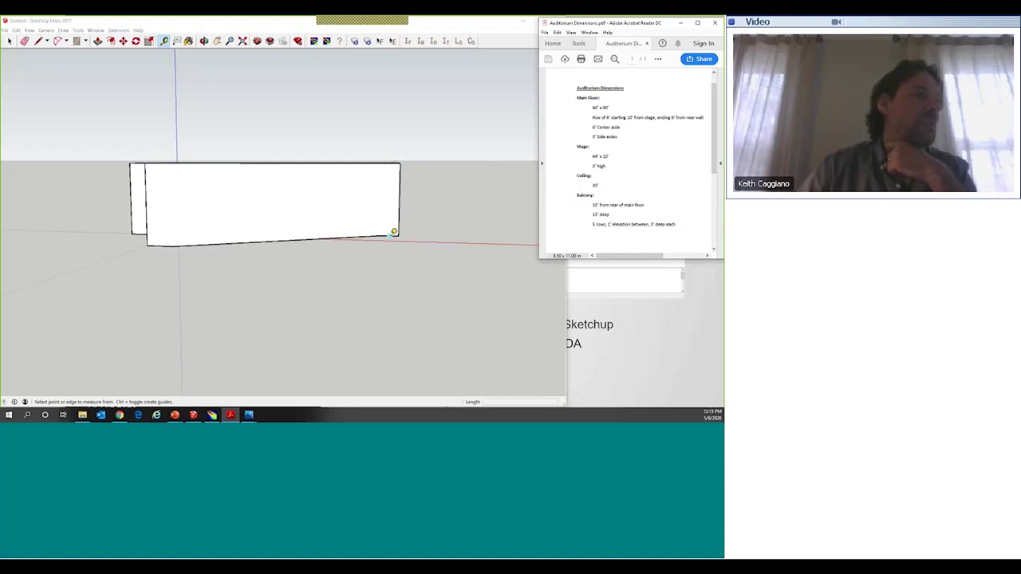
{"action": "left_click", "coordinate": [390, 232]}
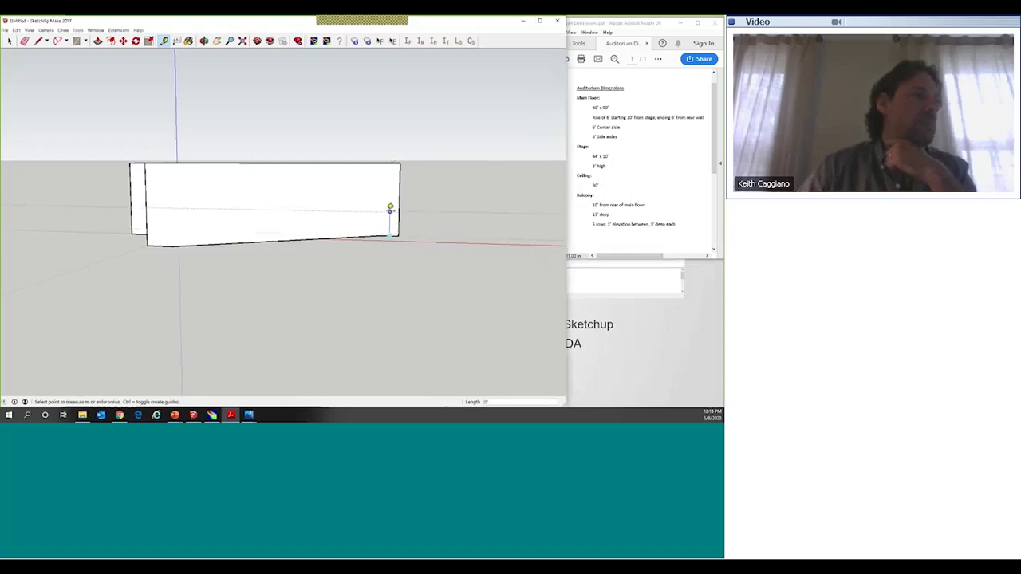
{"action": "type", "text": "10"}
{"action": "key", "text": "Return"}
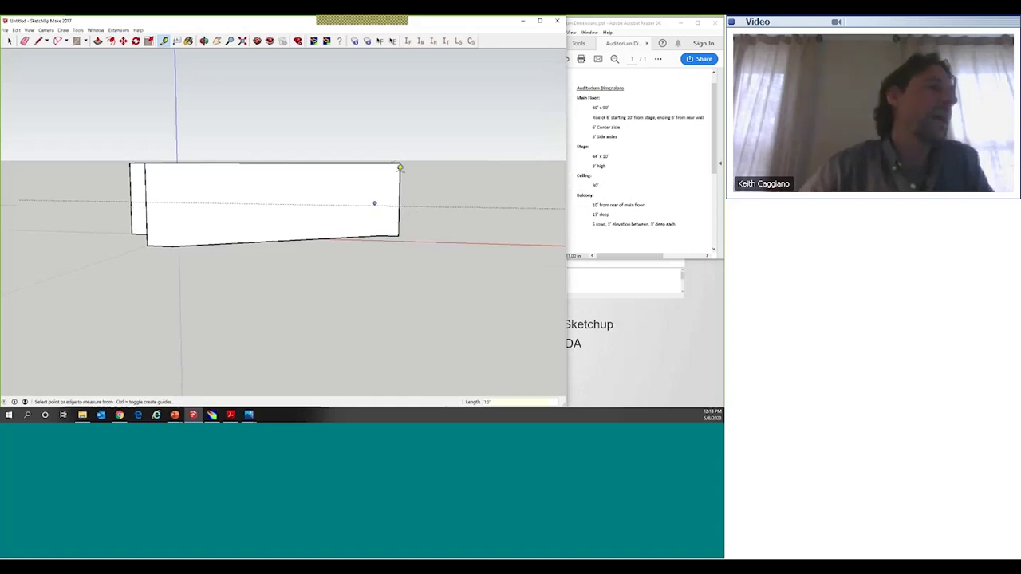
Step: Place a vertical guide on the side wall 15.5' in from its rear edge, plus a second one slightly closer to the rear
{"action": "left_click", "coordinate": [400, 193]}
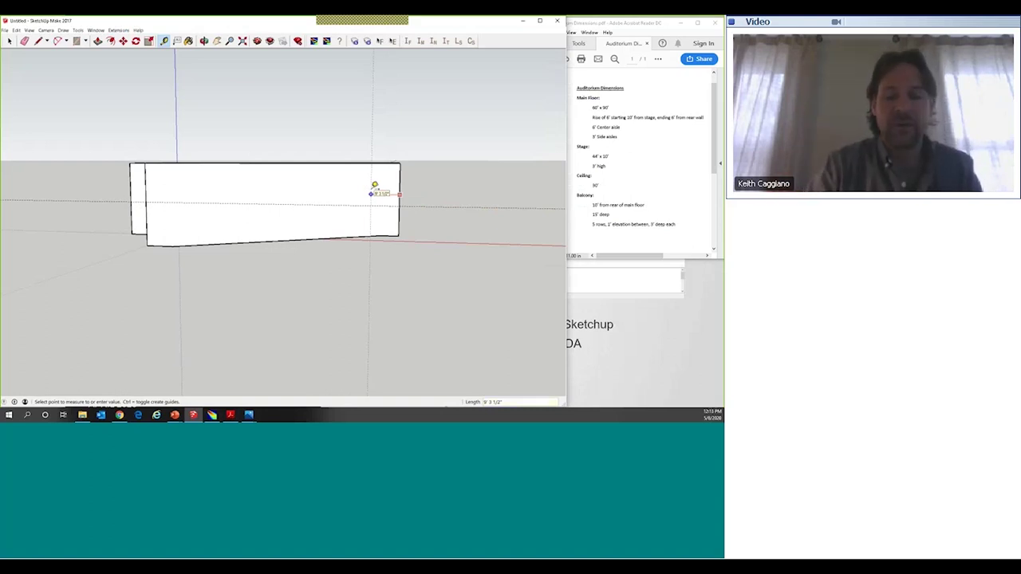
{"action": "type", "text": "15.5"}
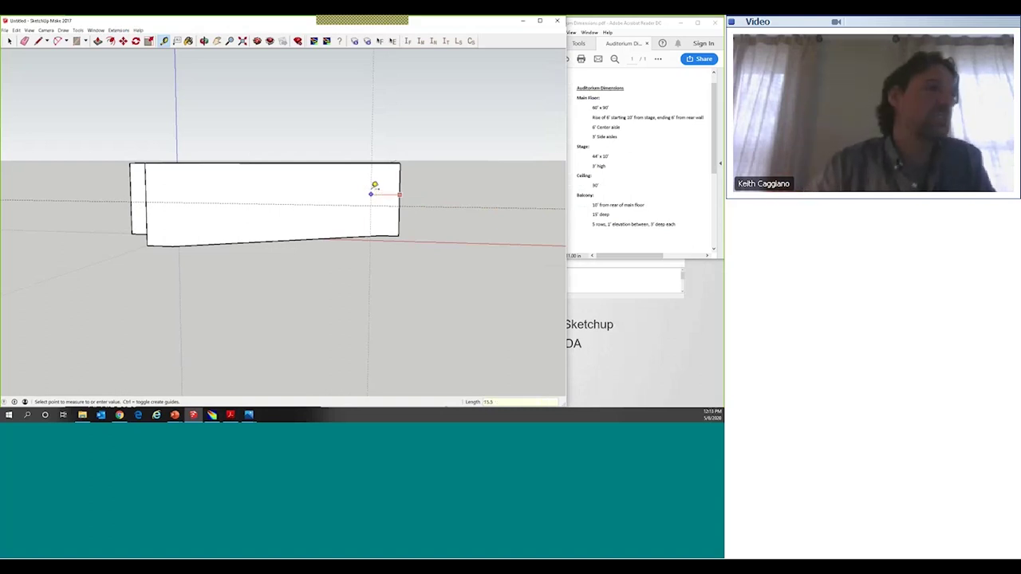
{"action": "key", "text": "Return"}
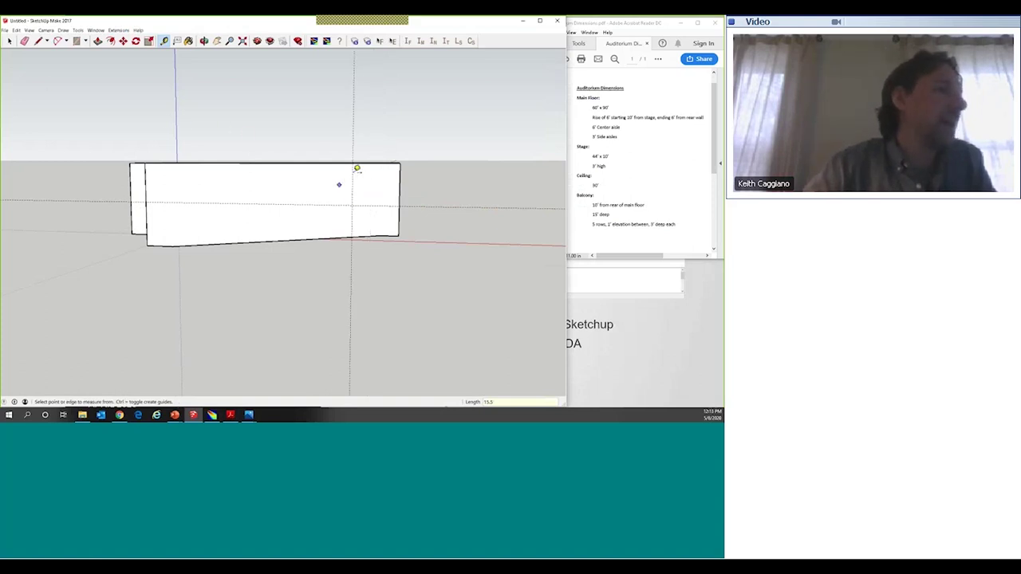
{"action": "left_click", "coordinate": [352, 175]}
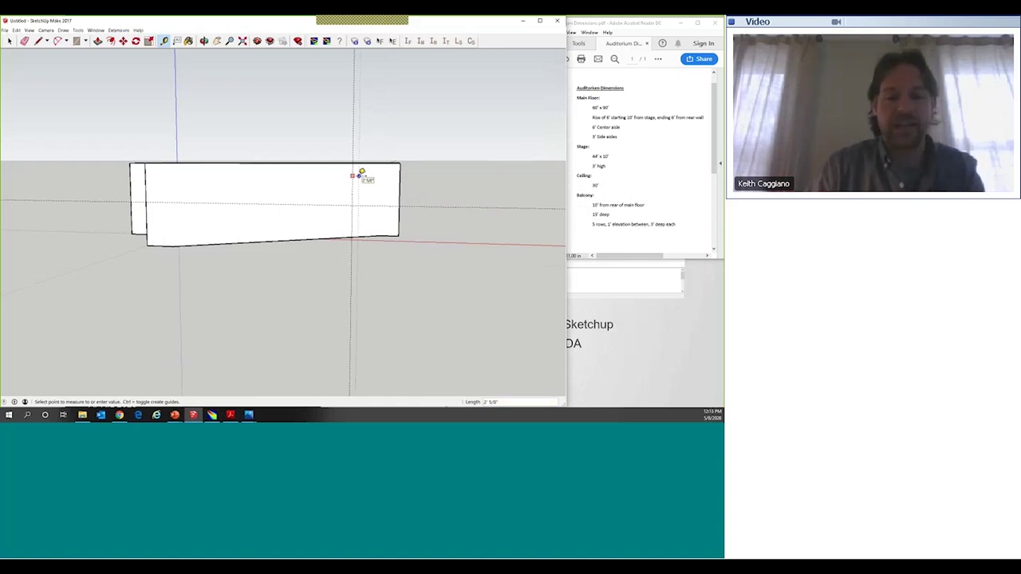
{"action": "left_click", "coordinate": [358, 187]}
{"action": "scroll", "coordinate": [358, 192], "scroll_direction": "up", "scroll_amount": 3}
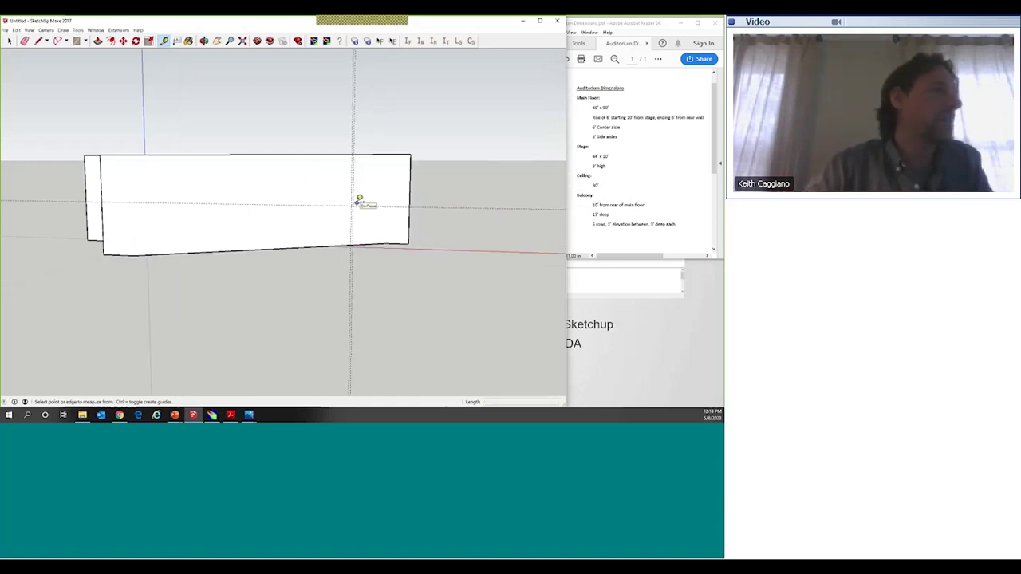
Step: Place a second horizontal guide on the side wall 6" above the balcony's base guide
{"action": "scroll", "coordinate": [359, 199], "scroll_direction": "up", "scroll_amount": 4}
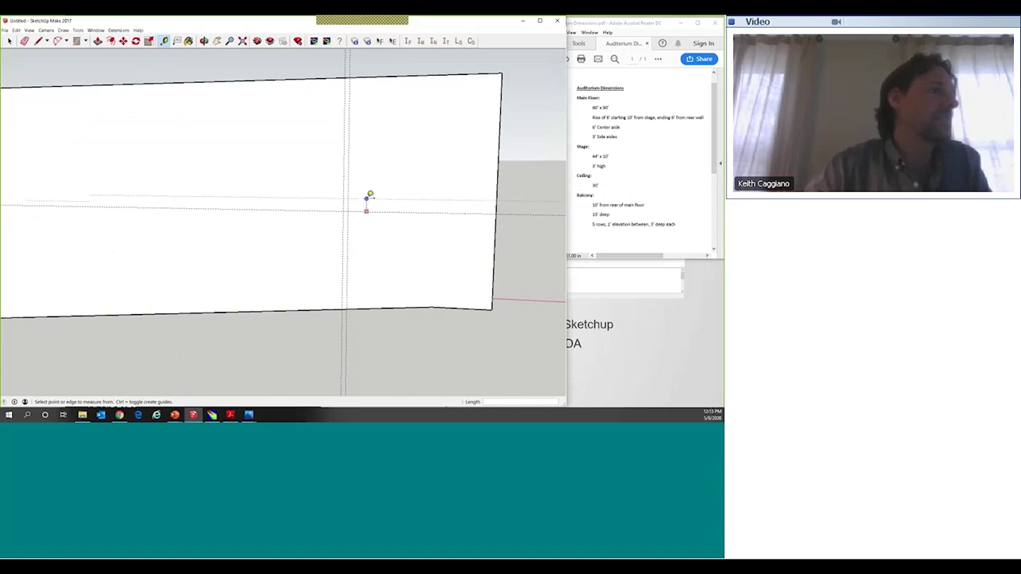
{"action": "left_click", "coordinate": [366, 209]}
{"action": "left_click", "coordinate": [369, 197]}
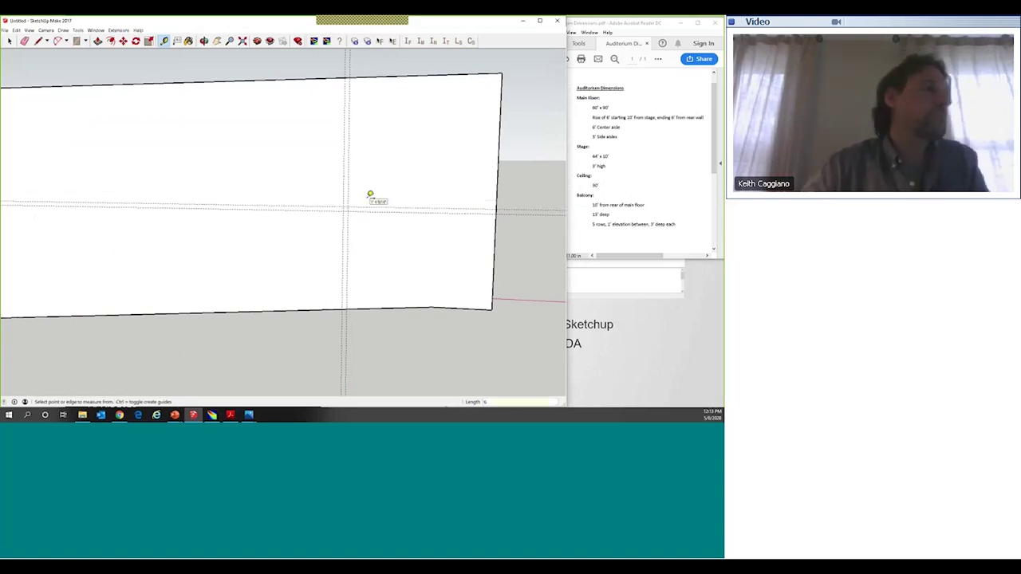
Step: Draw the balcony's 15'6" underside from the wall's rear edge and a front rail 3' high, 6" thick, with a 2'6" inner side
{"action": "left_click", "coordinate": [37, 41]}
{"action": "left_click", "coordinate": [461, 308]}
{"action": "key", "text": "Escape"}
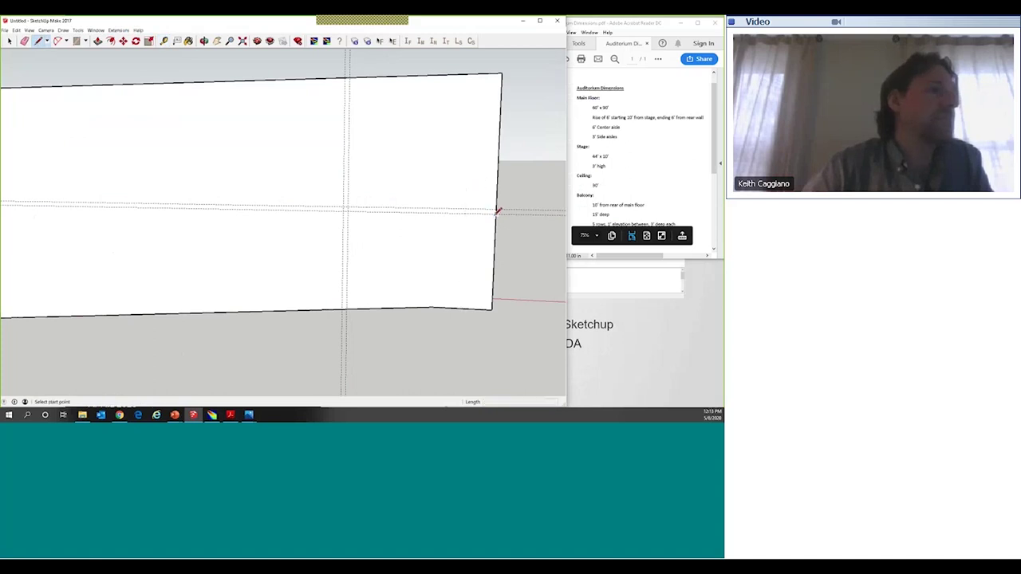
{"action": "left_click", "coordinate": [497, 211]}
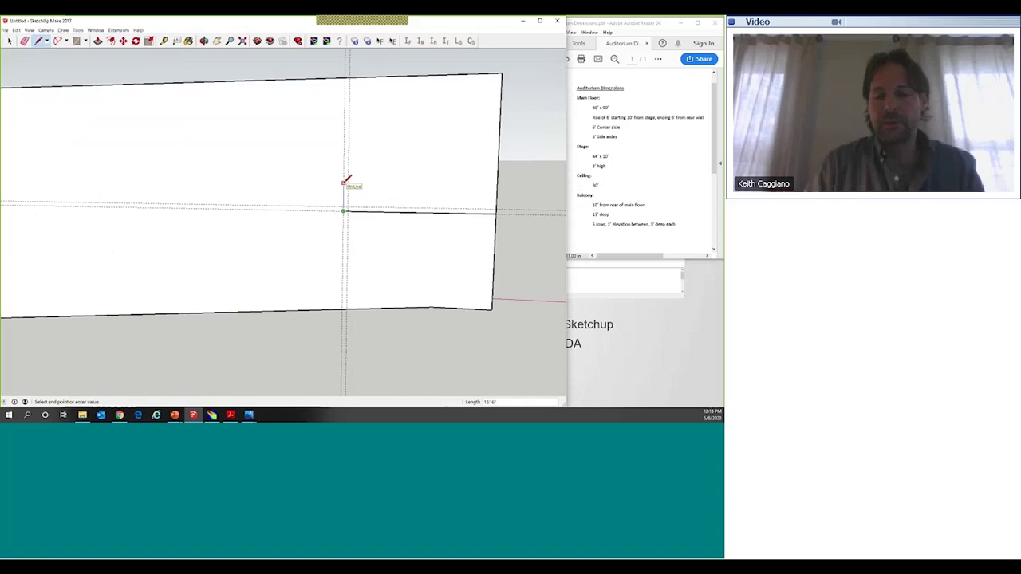
{"action": "type", "text": "3'"}
{"action": "key", "text": "Return"}
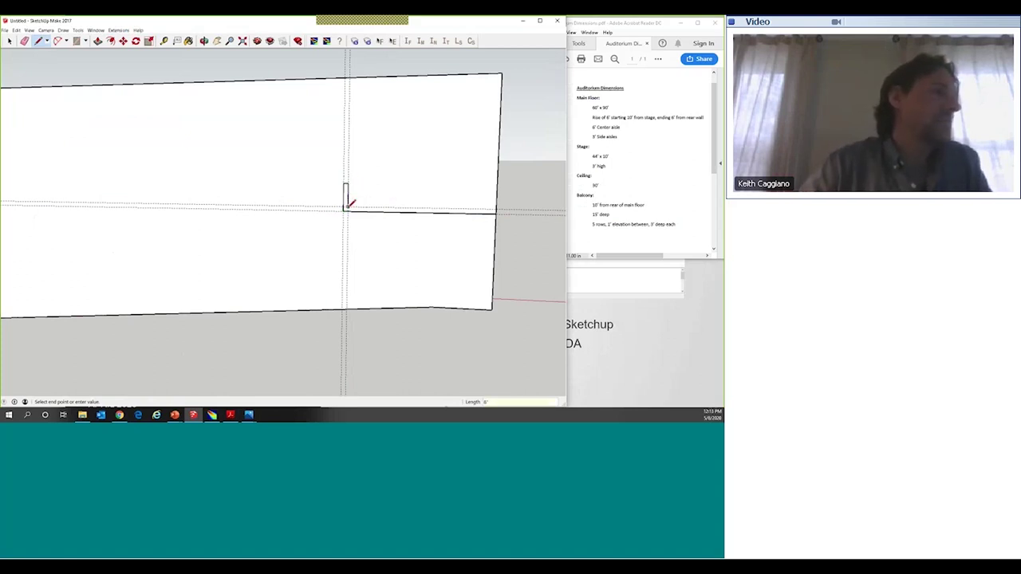
{"action": "type", "text": "2'6"}
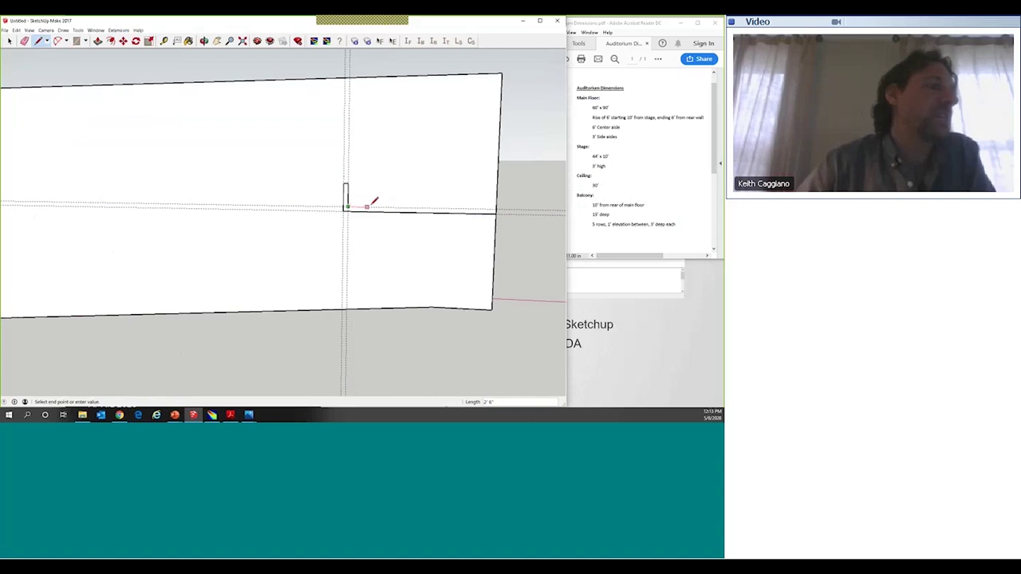
Step: Draw the balcony's five stepped rows from the rail to the wall's rear edge, each 3' deep with 1' rises between them
{"action": "type", "text": "3"}
{"action": "key", "text": "Return"}
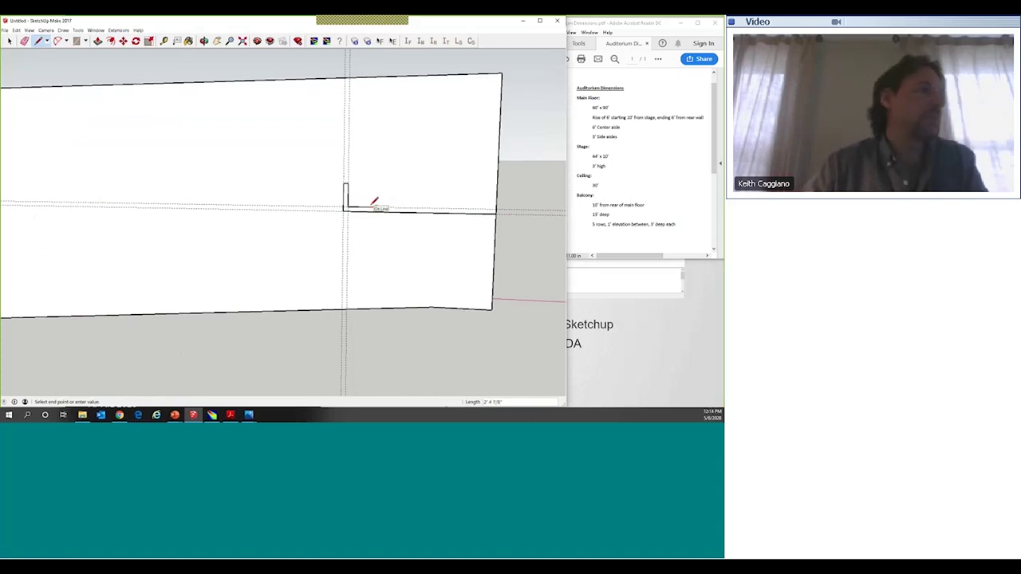
{"action": "left_click", "coordinate": [377, 197]}
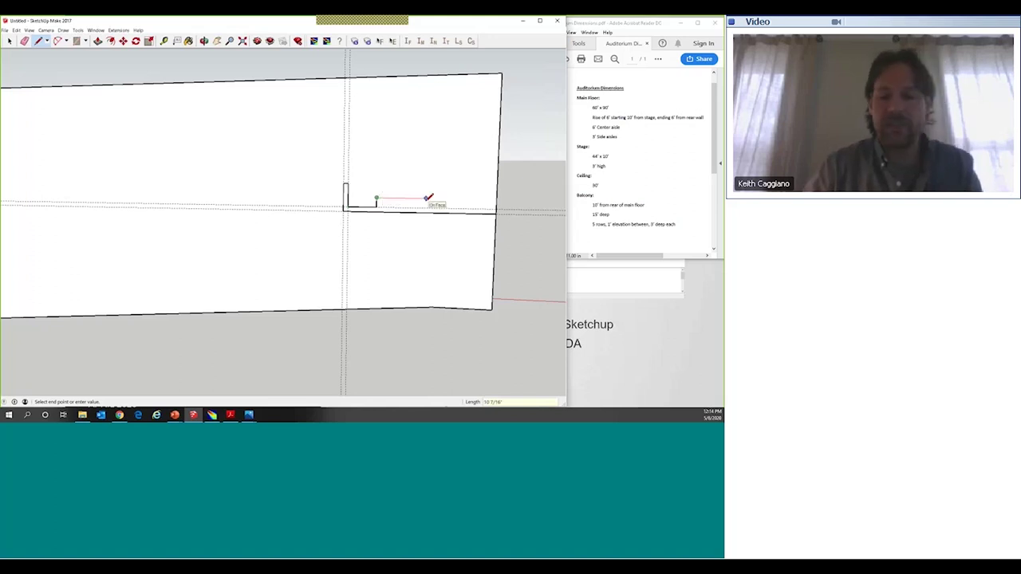
{"action": "type", "text": "3"}
{"action": "key", "text": "Return"}
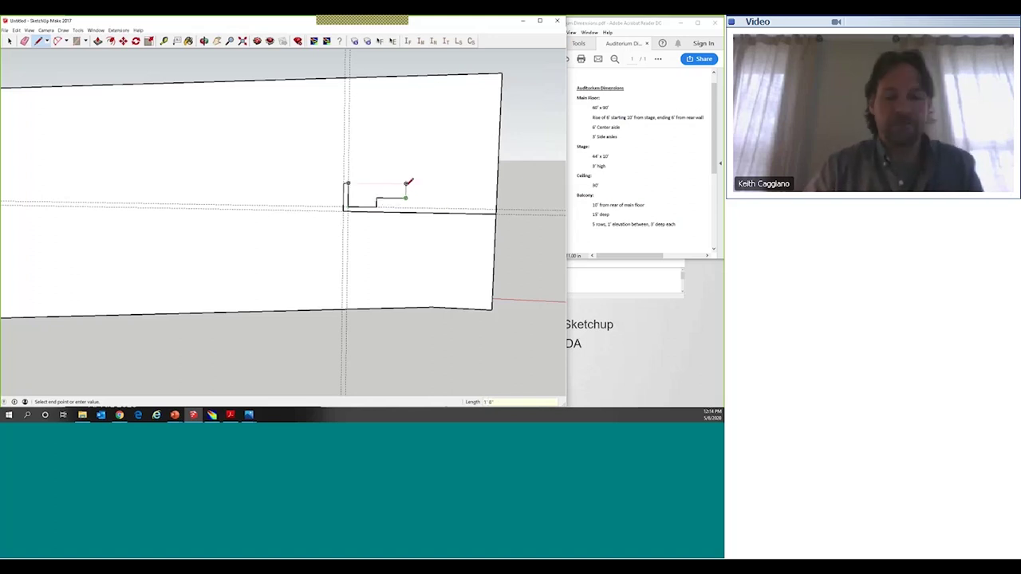
{"action": "type", "text": "1"}
{"action": "key", "text": "Return"}
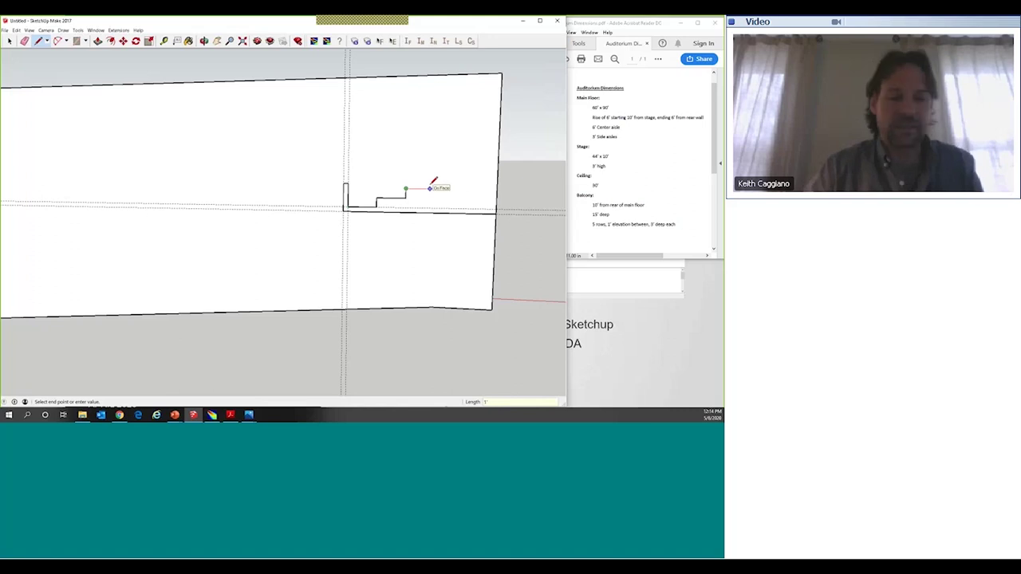
{"action": "type", "text": "3"}
{"action": "key", "text": "Return"}
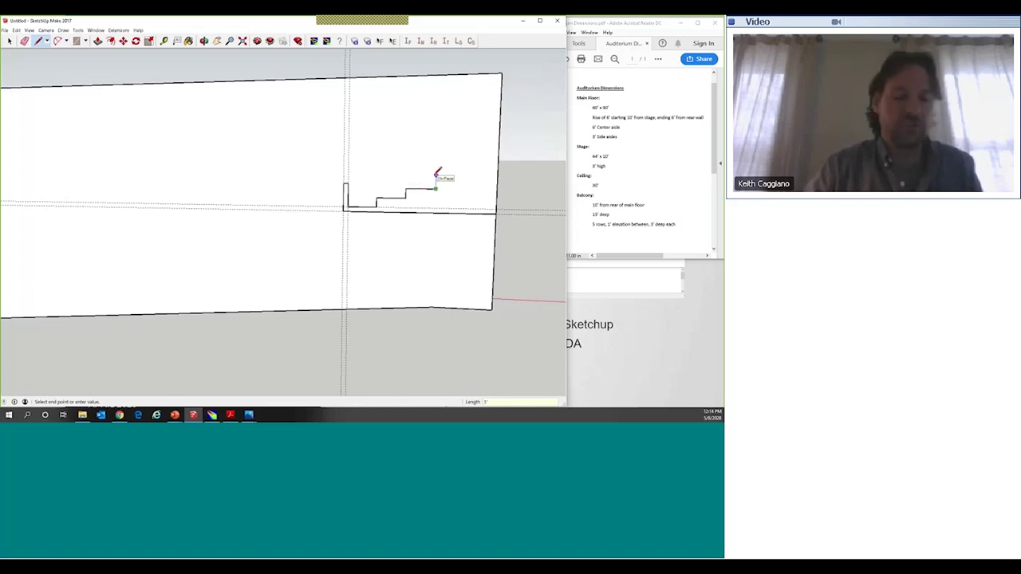
{"action": "type", "text": "1"}
{"action": "key", "text": "Return"}
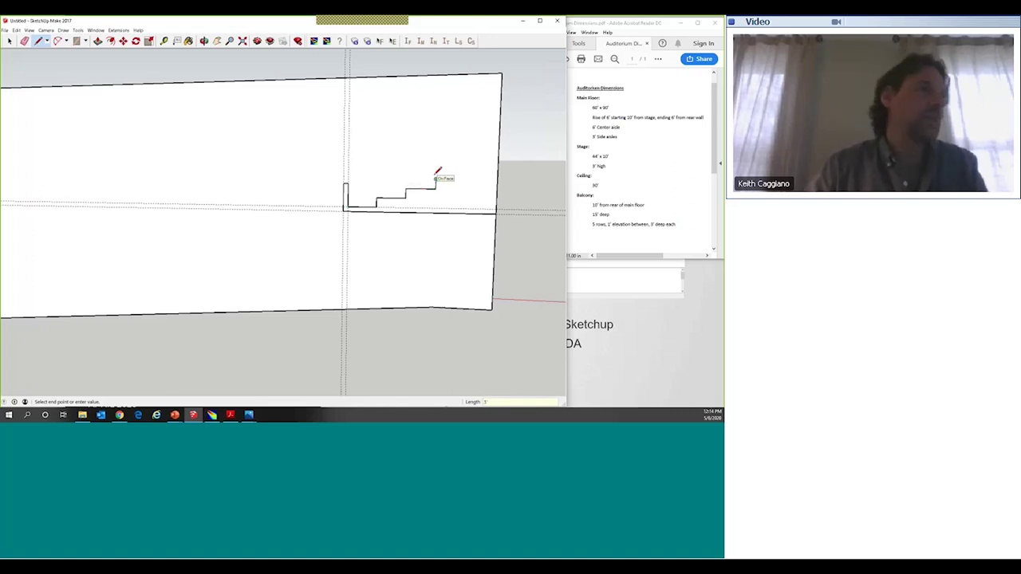
{"action": "left_click", "coordinate": [500, 169]}
{"action": "key", "text": "Escape"}
Step: Remove the construction guides around the balcony profile
{"action": "left_click", "coordinate": [205, 41]}
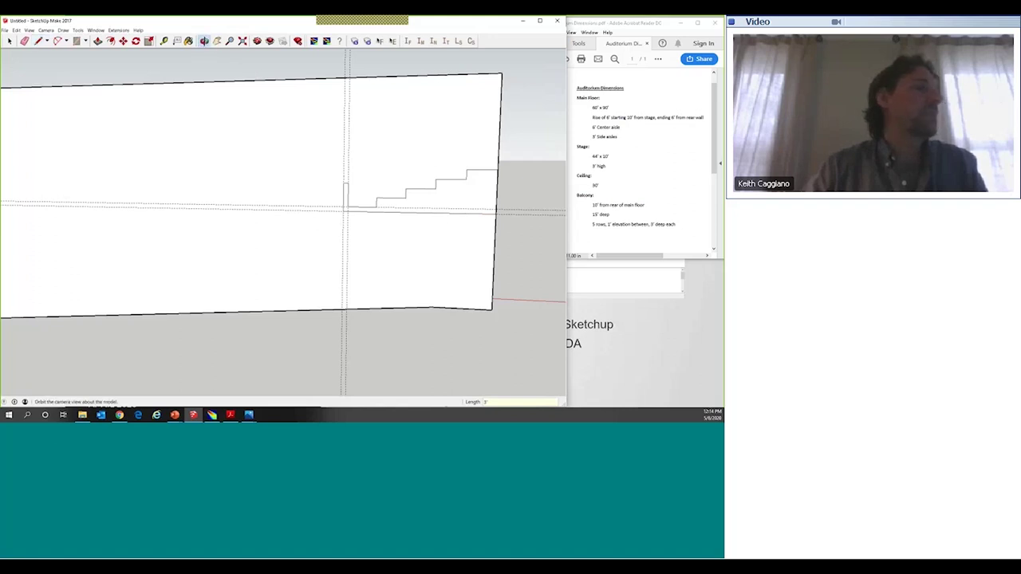
{"action": "mouse_move", "coordinate": [357, 214]}
{"action": "left_mouse_down"}
{"action": "mouse_move", "coordinate": [364, 268]}
{"action": "mouse_move", "coordinate": [196, 256]}
{"action": "mouse_move", "coordinate": [326, 250]}
{"action": "mouse_move", "coordinate": [318, 267]}
{"action": "mouse_move", "coordinate": [25, 47]}
{"action": "left_mouse_up"}
{"action": "left_click", "coordinate": [24, 42]}
{"action": "left_click", "coordinate": [9, 40]}
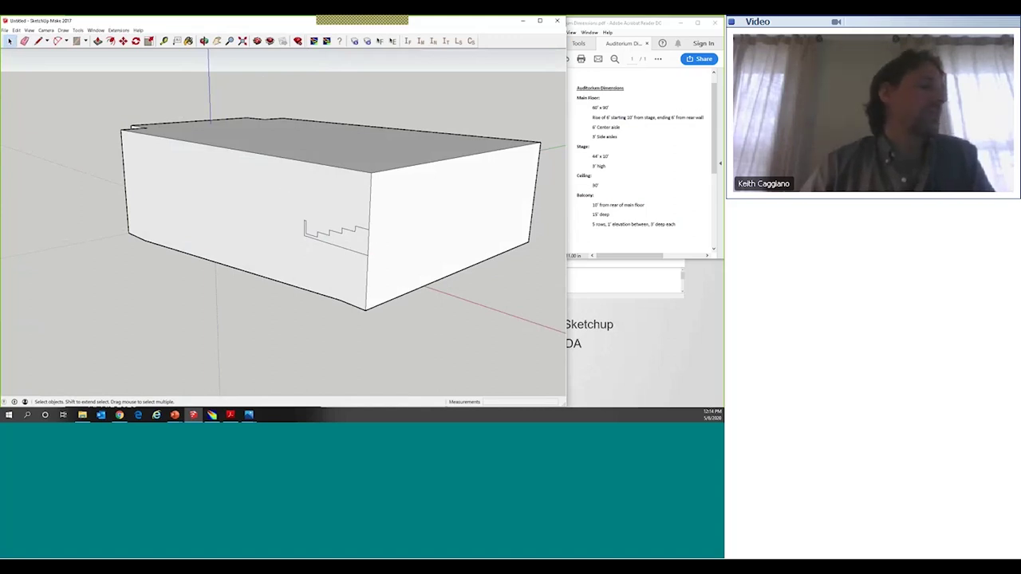
Step: Push the stepped balcony profile 60' through the auditorium to the opposite side wall
{"action": "key", "text": "p"}
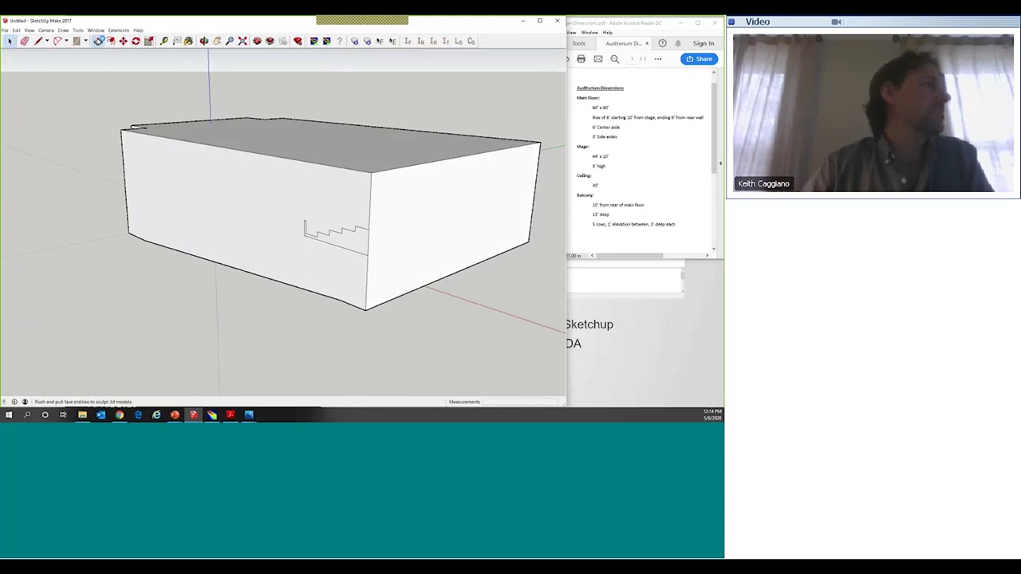
{"action": "left_click", "coordinate": [347, 244]}
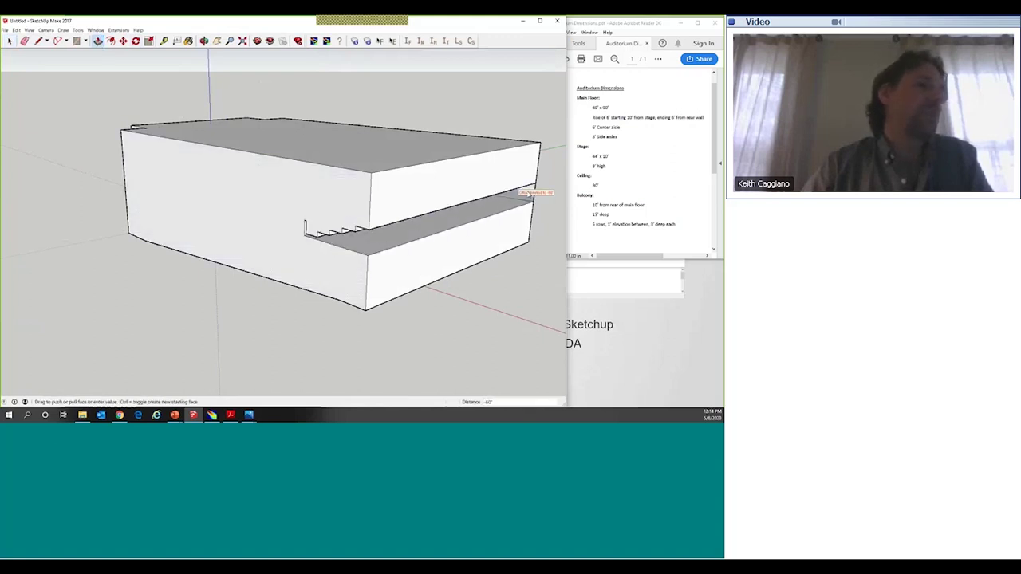
{"action": "left_click", "coordinate": [534, 225]}
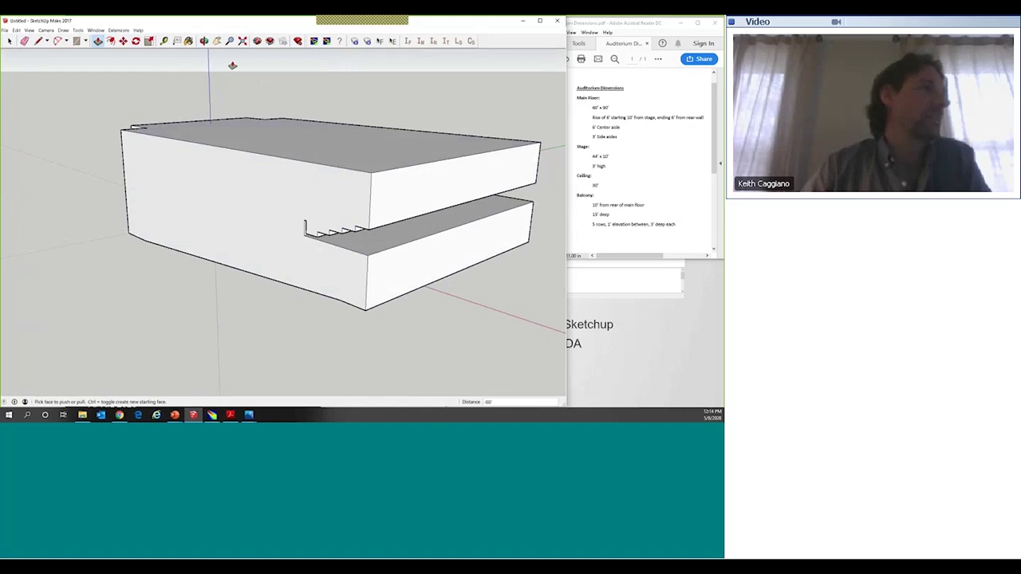
Step: Delete the ceiling face and examine the stage, floor and balcony rows inside the auditorium from several angles
{"action": "key", "text": "o"}
{"action": "left_click_drag", "start_coordinate": [166, 284], "coordinate": [273, 216]}
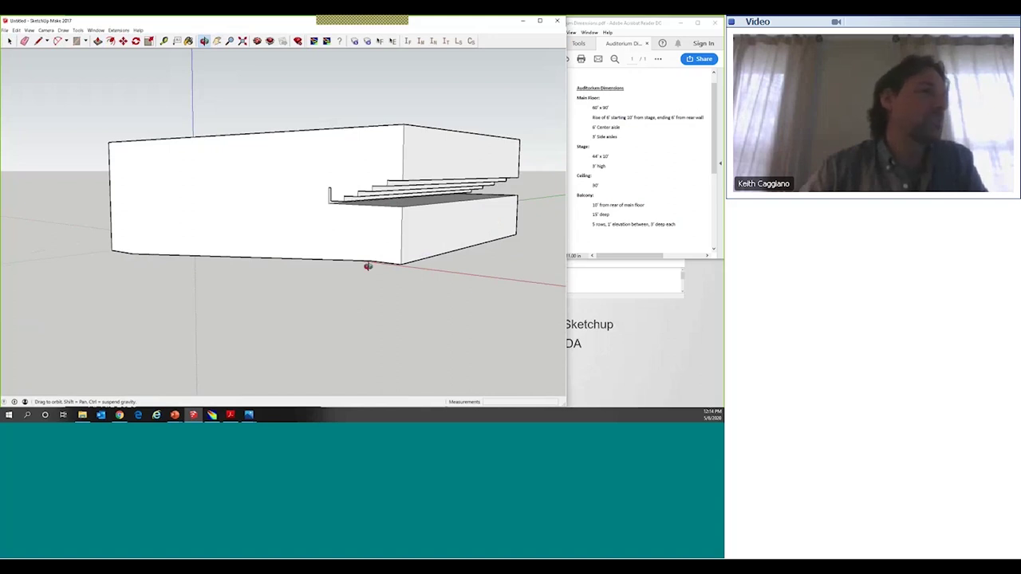
{"action": "mouse_move", "coordinate": [439, 217]}
{"action": "left_mouse_down"}
{"action": "mouse_move", "coordinate": [485, 216]}
{"action": "mouse_move", "coordinate": [404, 255]}
{"action": "mouse_move", "coordinate": [282, 223]}
{"action": "left_mouse_up"}
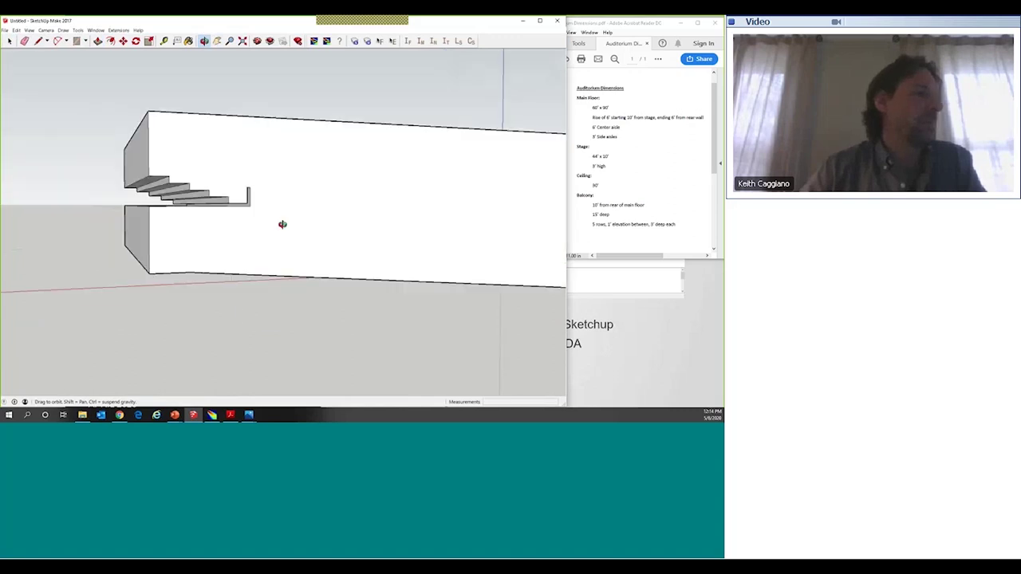
{"action": "mouse_move", "coordinate": [347, 237]}
{"action": "left_mouse_down"}
{"action": "mouse_move", "coordinate": [336, 307]}
{"action": "mouse_move", "coordinate": [166, 227]}
{"action": "mouse_move", "coordinate": [269, 278]}
{"action": "mouse_move", "coordinate": [269, 232]}
{"action": "mouse_move", "coordinate": [156, 111]}
{"action": "left_mouse_up"}
{"action": "key", "text": "space"}
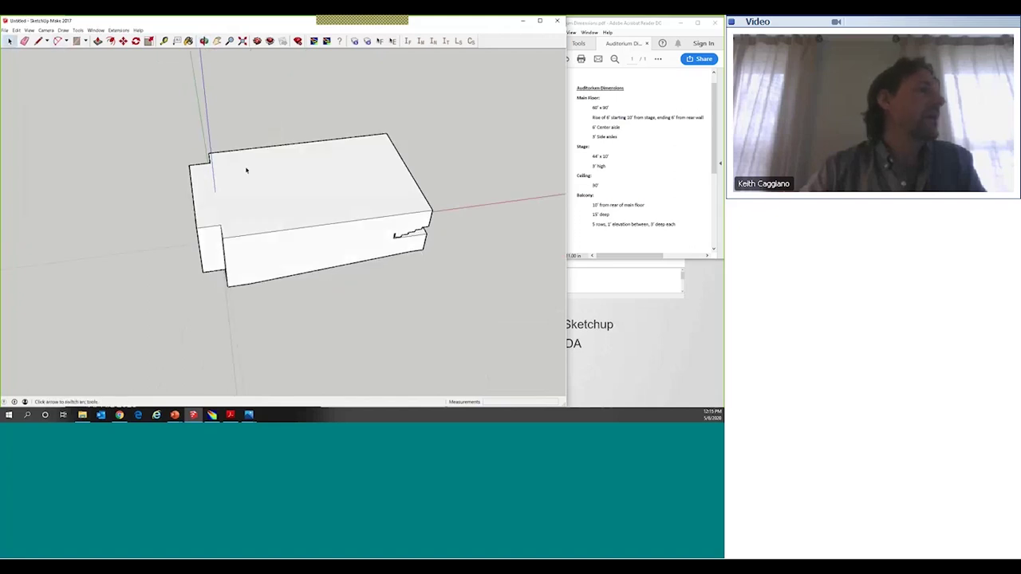
{"action": "left_click", "coordinate": [276, 182]}
{"action": "key", "text": "Delete"}
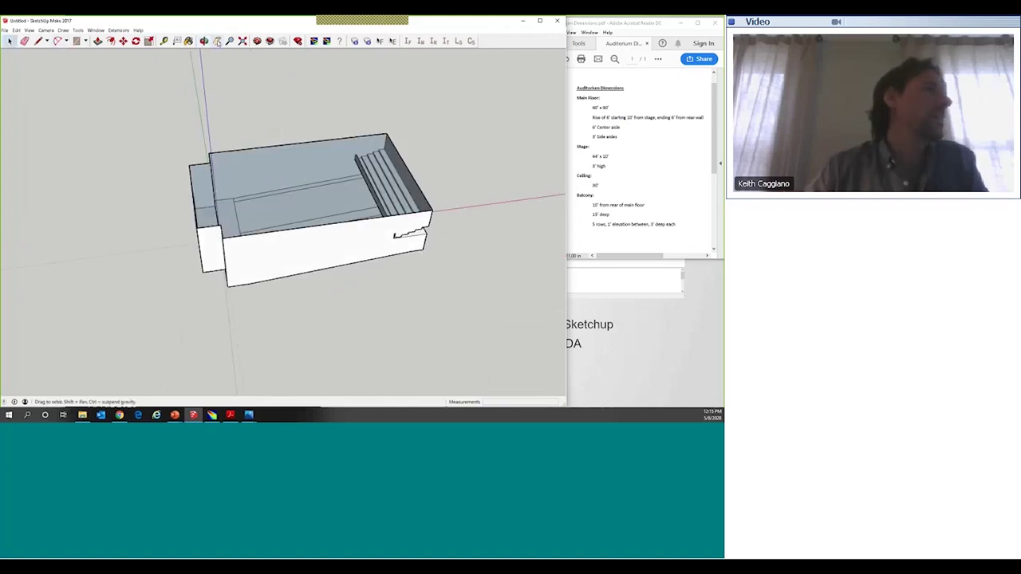
{"action": "left_click_drag", "start_coordinate": [335, 208], "coordinate": [278, 199]}
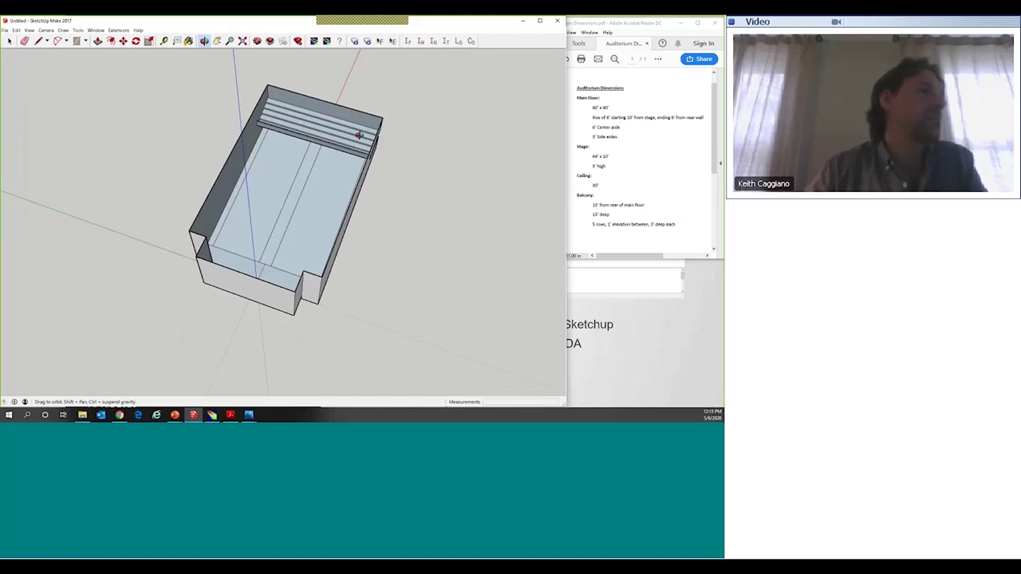
{"action": "mouse_move", "coordinate": [363, 248]}
{"action": "left_mouse_down"}
{"action": "mouse_move", "coordinate": [376, 226]}
{"action": "mouse_move", "coordinate": [303, 292]}
{"action": "mouse_move", "coordinate": [358, 182]}
{"action": "left_mouse_up"}
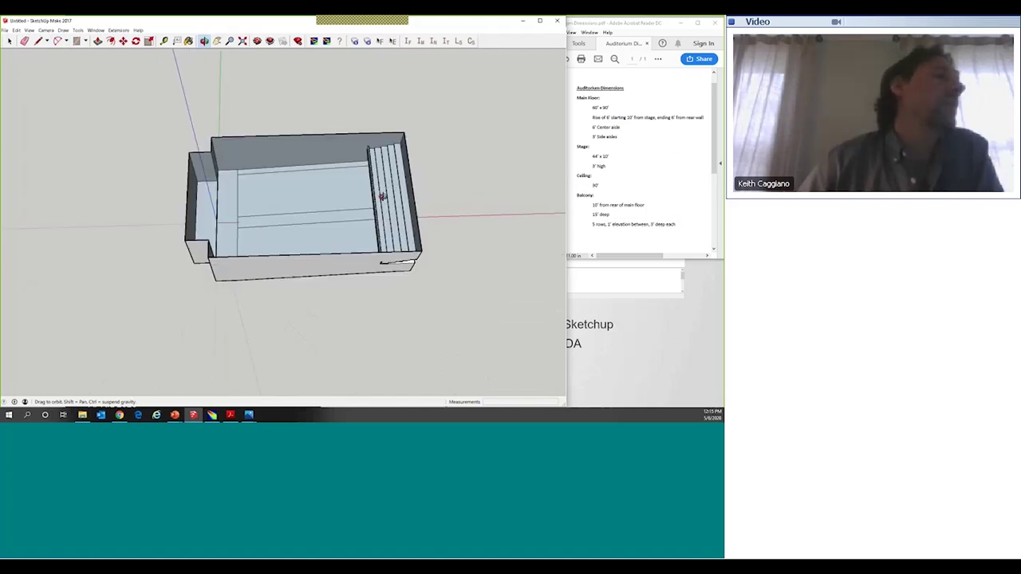
{"action": "mouse_move", "coordinate": [286, 255]}
{"action": "left_mouse_down"}
{"action": "mouse_move", "coordinate": [342, 234]}
{"action": "mouse_move", "coordinate": [247, 250]}
{"action": "mouse_move", "coordinate": [165, 210]}
{"action": "mouse_move", "coordinate": [285, 240]}
{"action": "mouse_move", "coordinate": [247, 239]}
{"action": "left_mouse_up"}
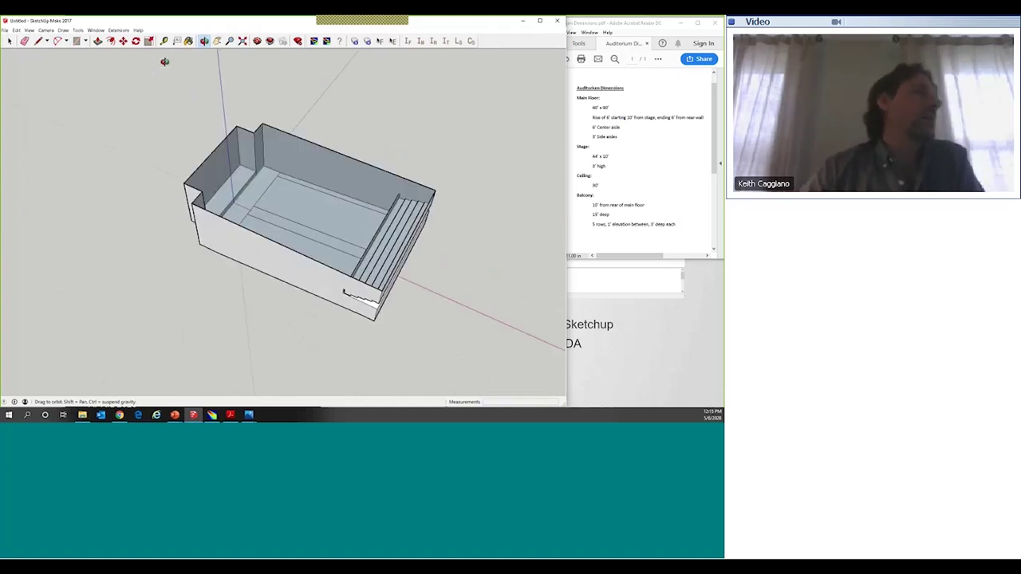
{"action": "mouse_move", "coordinate": [187, 113]}
{"action": "left_mouse_down"}
{"action": "mouse_move", "coordinate": [219, 258]}
{"action": "mouse_move", "coordinate": [216, 175]}
{"action": "left_mouse_up"}
{"action": "mouse_move", "coordinate": [267, 201]}
{"action": "left_mouse_down"}
{"action": "mouse_move", "coordinate": [282, 241]}
{"action": "mouse_move", "coordinate": [273, 218]}
{"action": "left_mouse_up"}
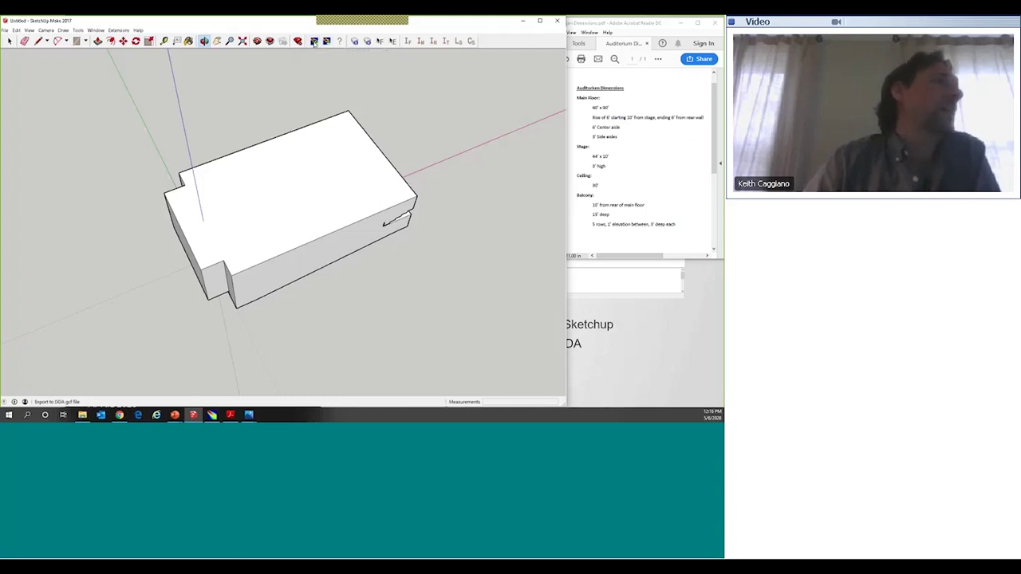
Step: Try to export the entire model as a DDA .gcf file with outside as face front, only used materials and corner reduction
{"action": "left_click", "coordinate": [314, 42]}
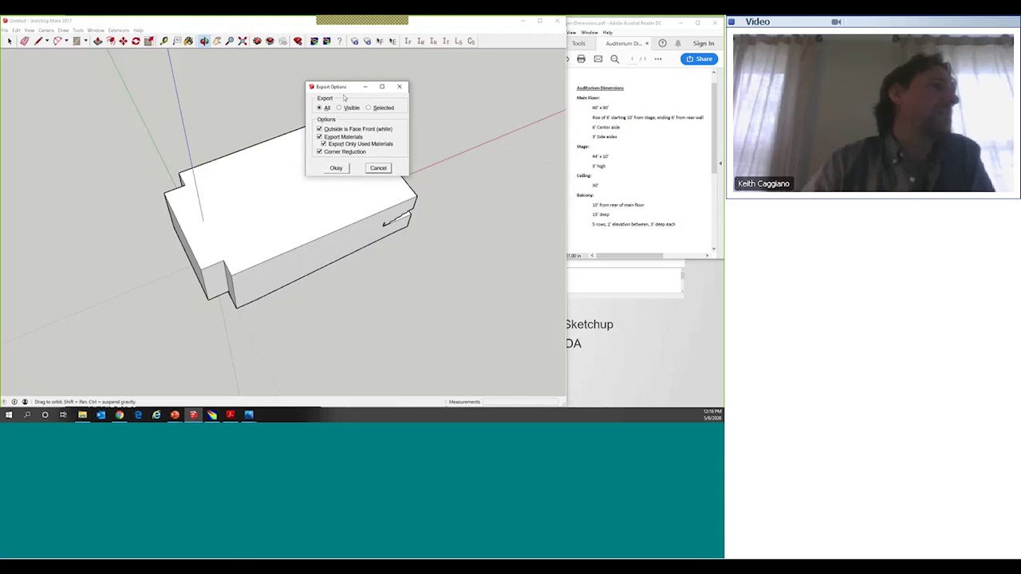
{"action": "left_click_drag", "start_coordinate": [349, 89], "coordinate": [437, 102]}
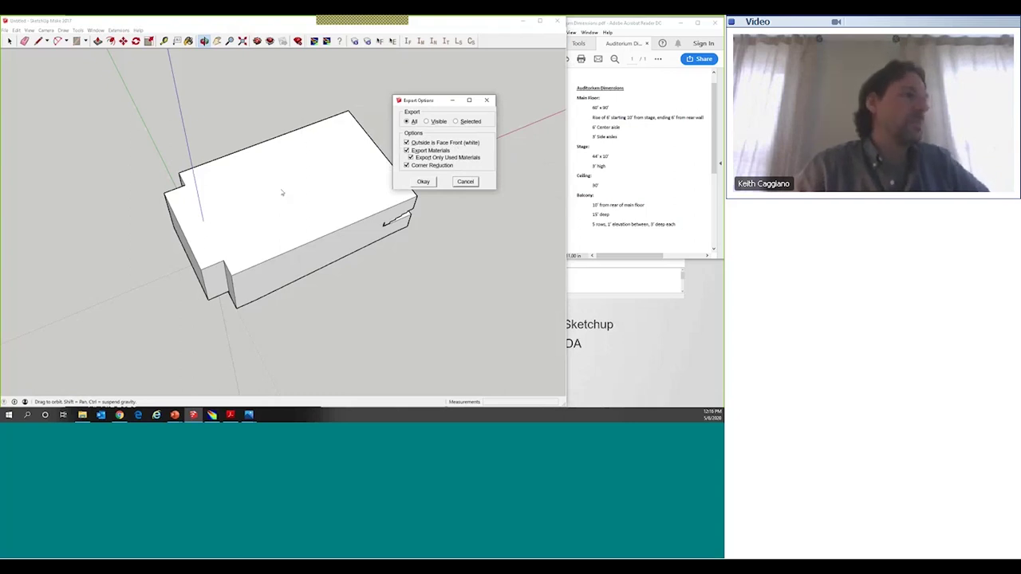
{"action": "left_click", "coordinate": [406, 142]}
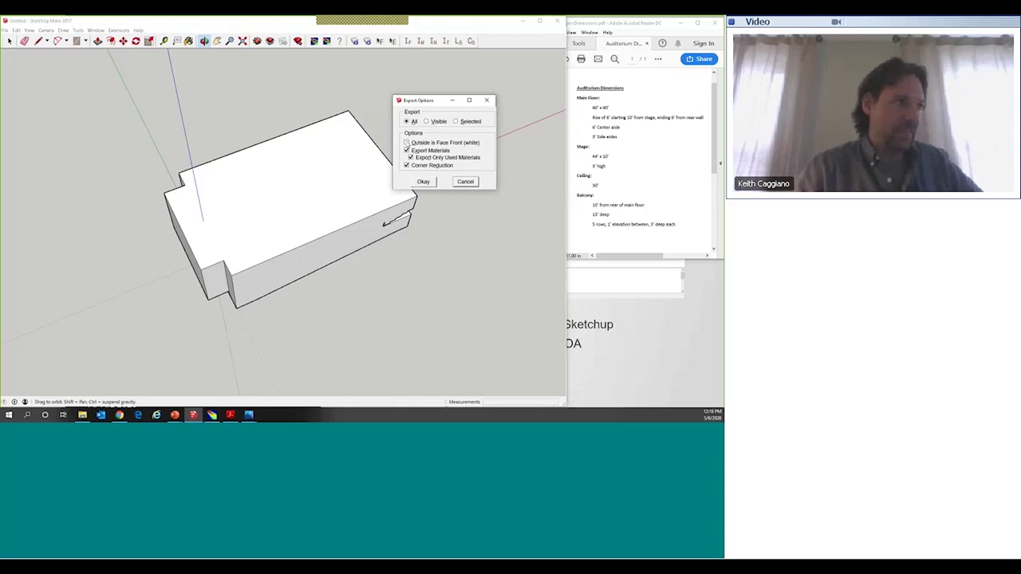
{"action": "left_click", "coordinate": [406, 142]}
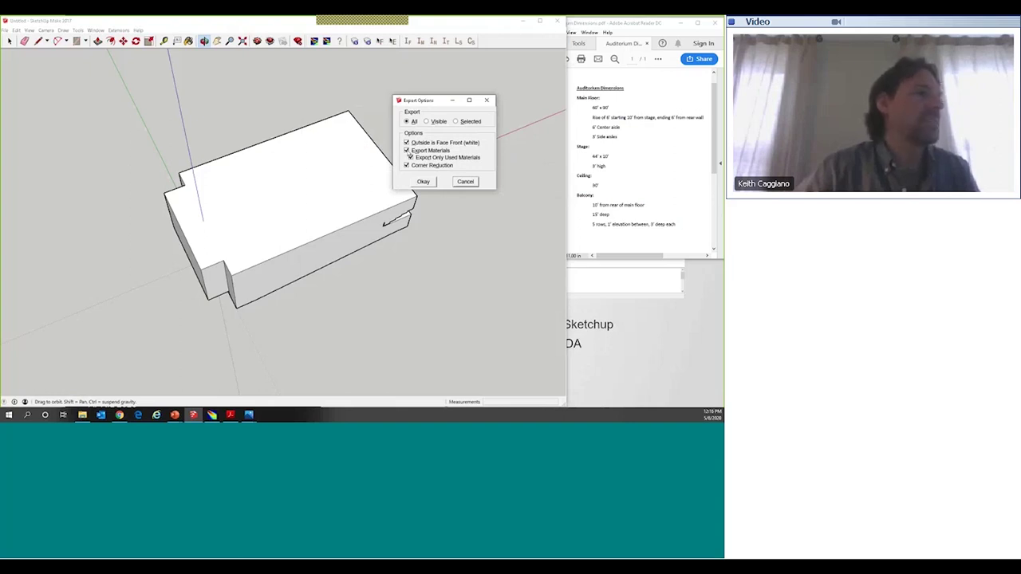
{"action": "left_click", "coordinate": [406, 151]}
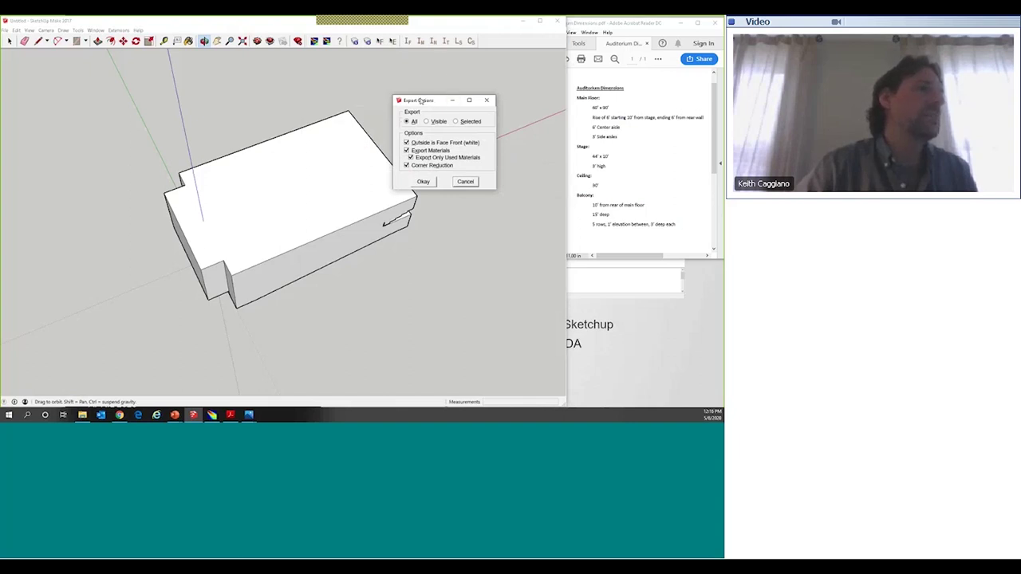
{"action": "left_click_drag", "start_coordinate": [424, 101], "coordinate": [431, 84]}
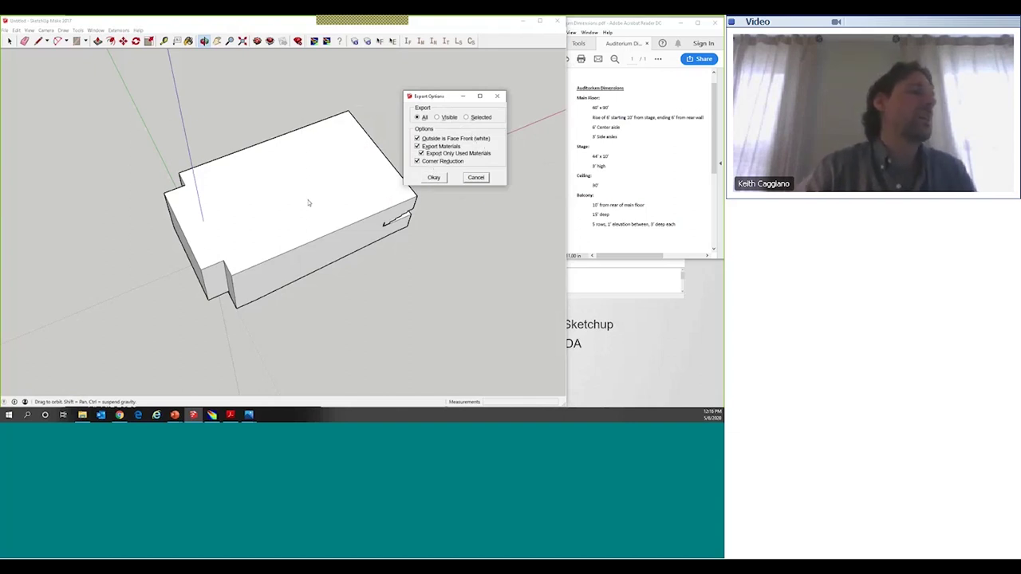
{"action": "left_click", "coordinate": [434, 178]}
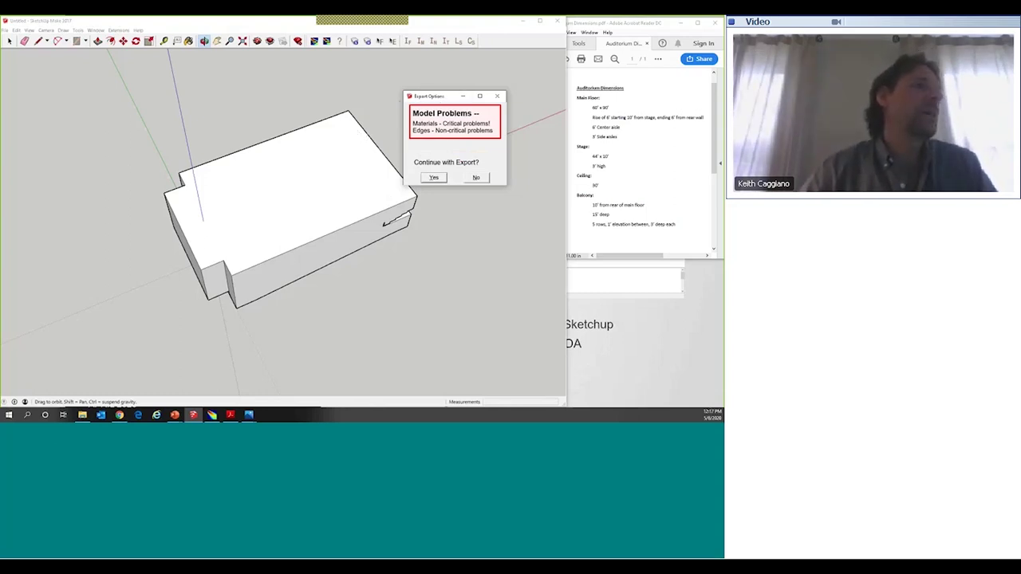
{"action": "left_click_drag", "start_coordinate": [417, 96], "coordinate": [394, 94]}
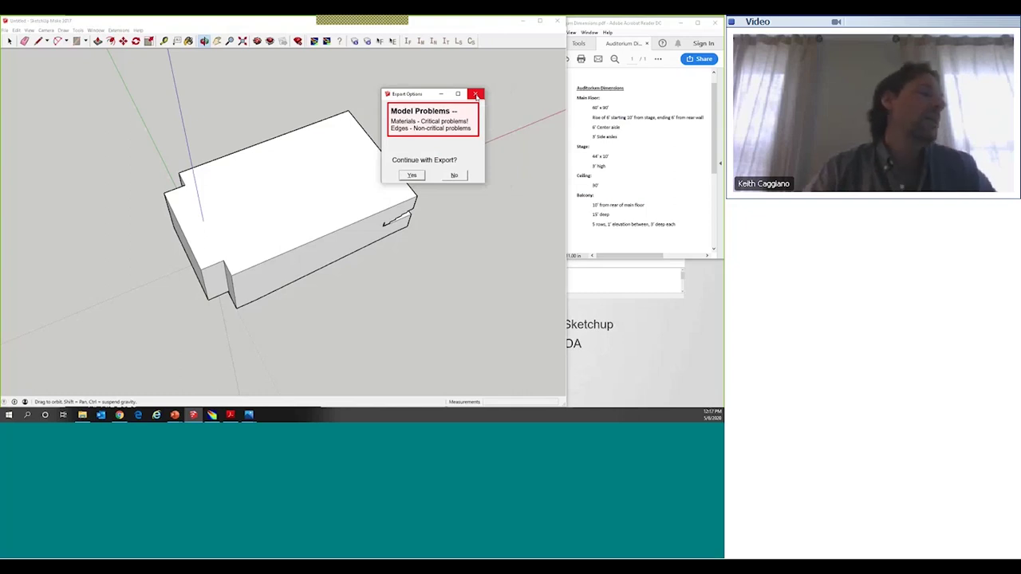
{"action": "left_click", "coordinate": [476, 95]}
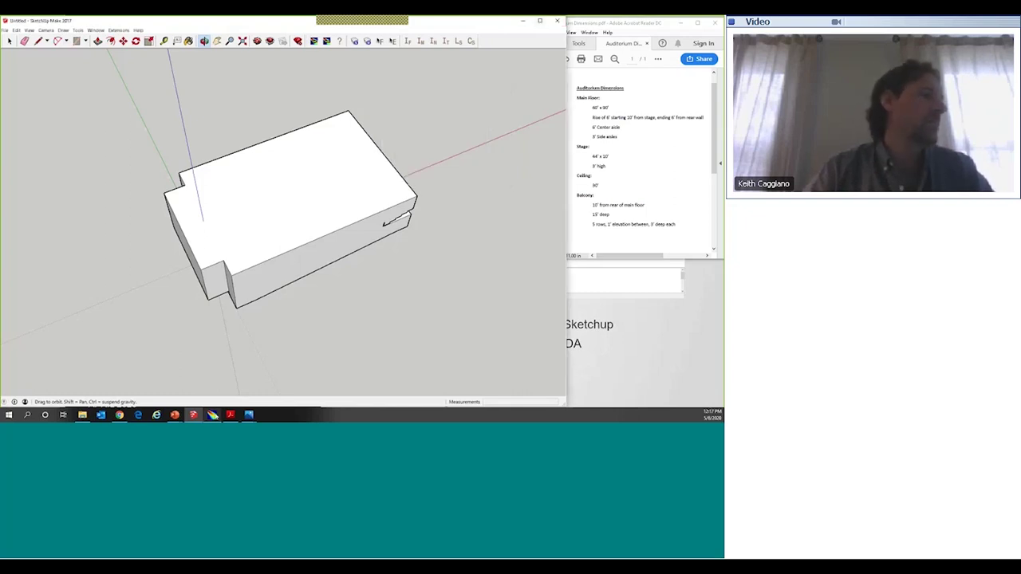
Step: Switch to DDA
{"action": "left_click", "coordinate": [211, 415]}
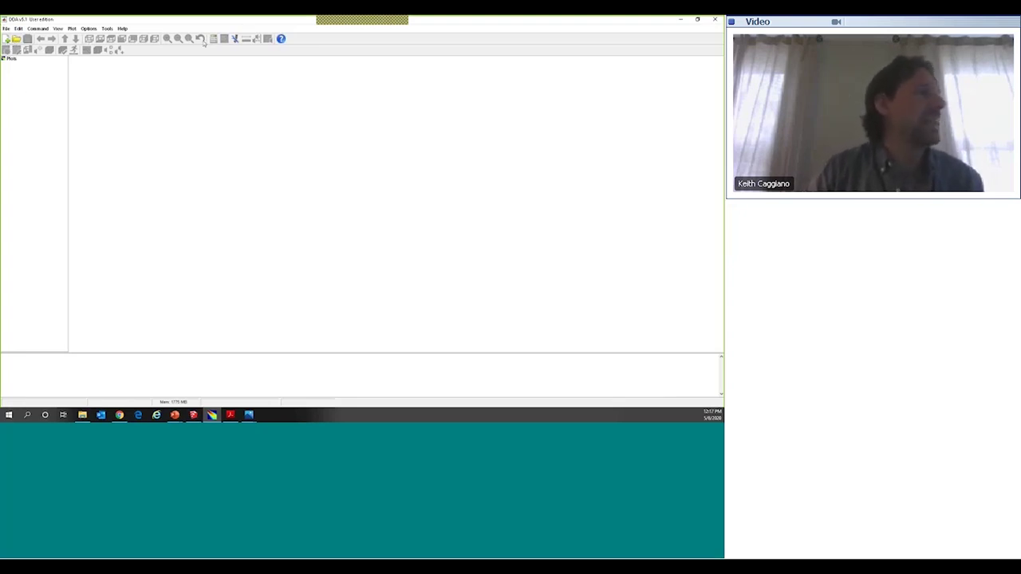
Step: Create a new DDA project named DDA Auditorium in the DDA folder inside Desktop > DDA Webinar
{"action": "left_click", "coordinate": [7, 28]}
{"action": "left_click", "coordinate": [19, 37]}
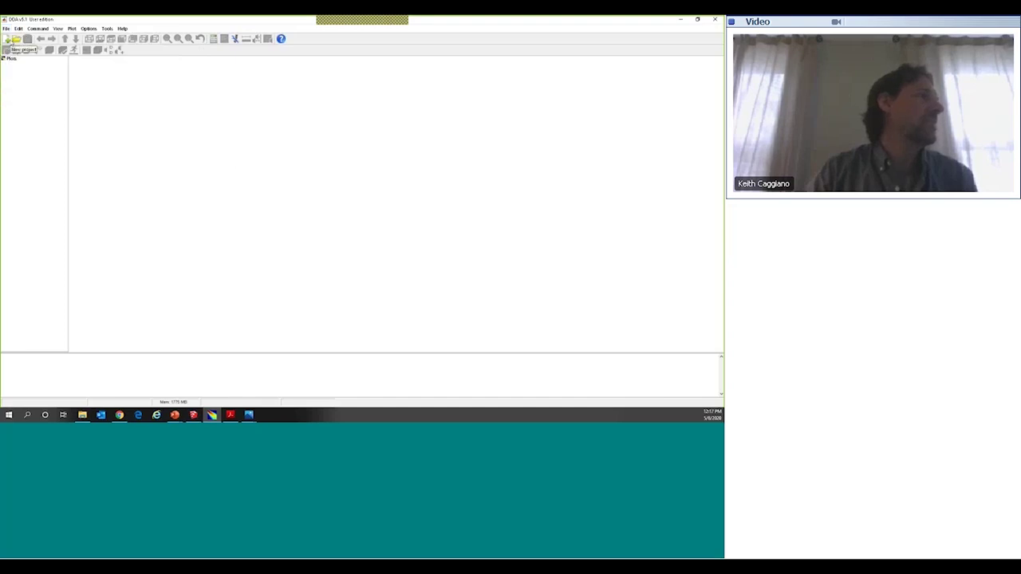
{"action": "left_click", "coordinate": [7, 28]}
{"action": "left_click", "coordinate": [183, 146]}
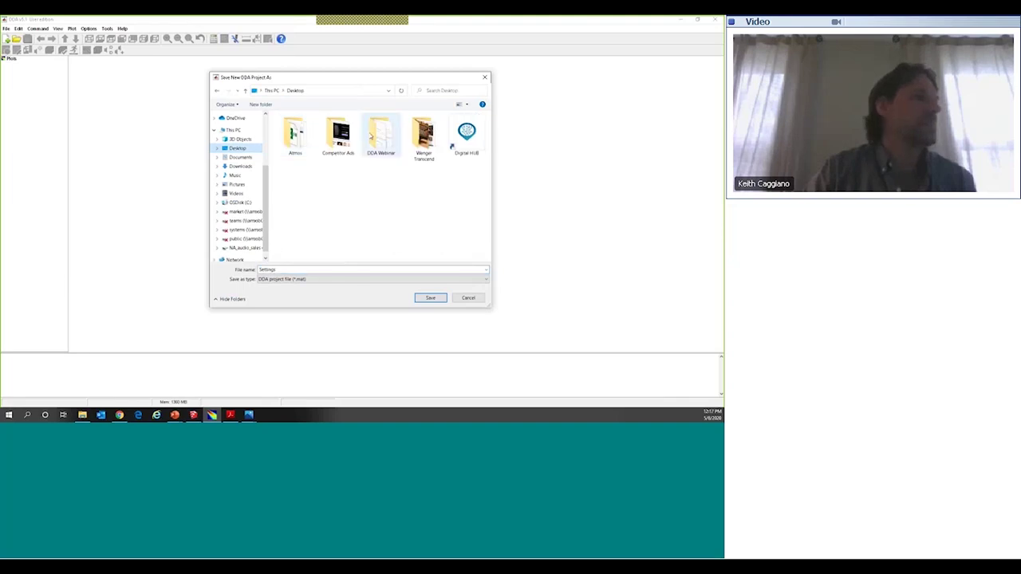
{"action": "double_click", "coordinate": [377, 141]}
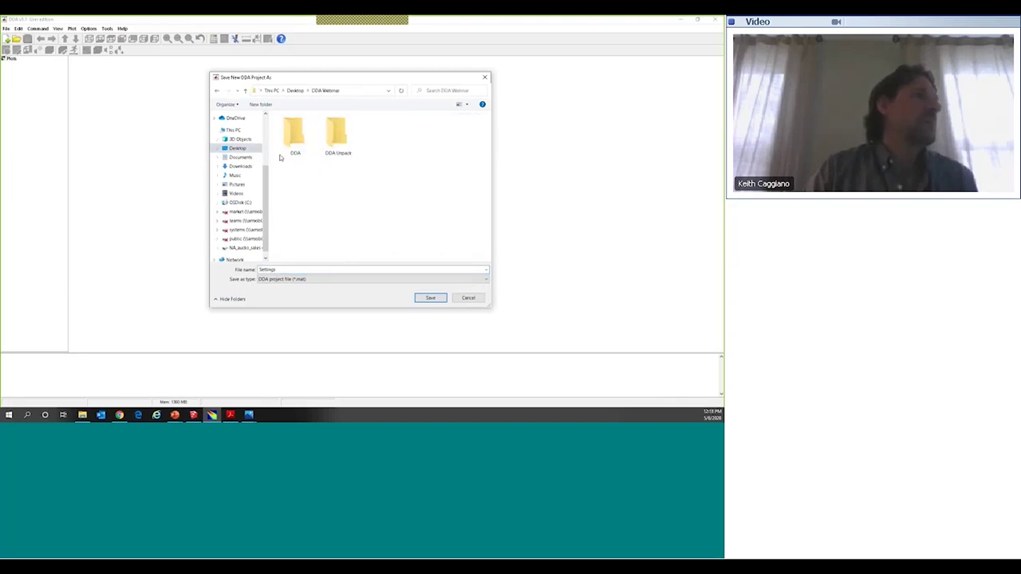
{"action": "double_click", "coordinate": [300, 136]}
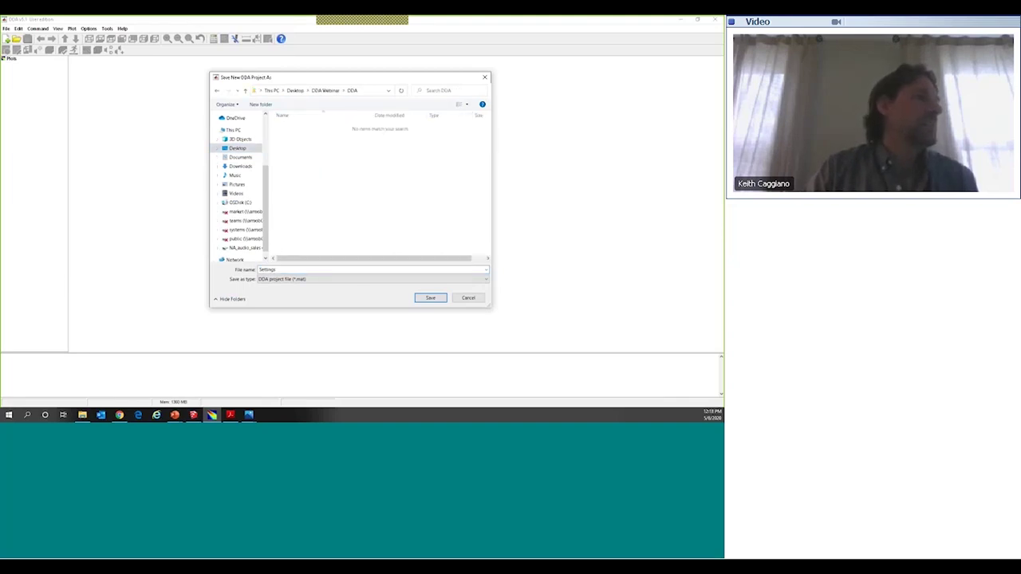
{"action": "double_click", "coordinate": [289, 270]}
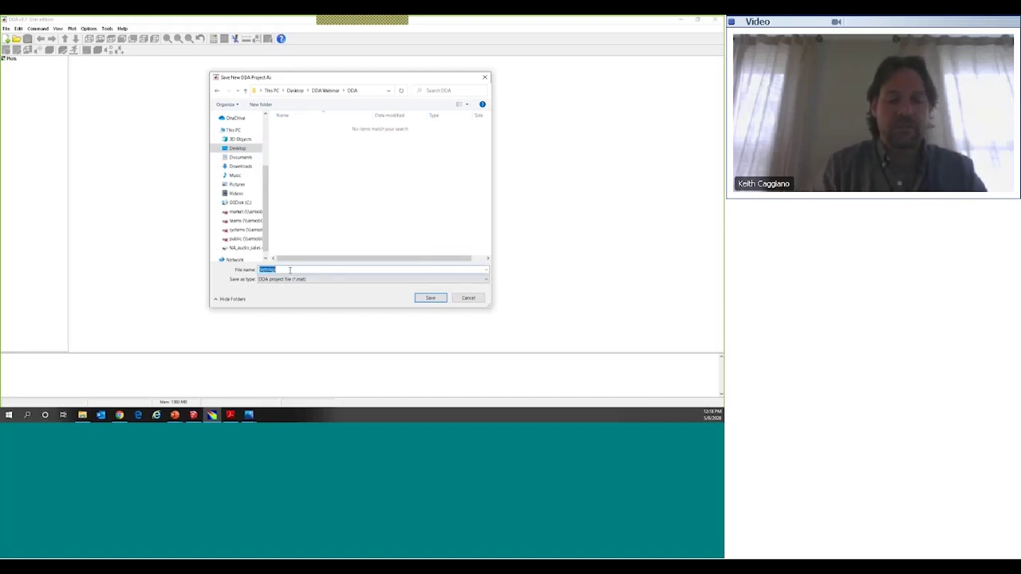
{"action": "type", "text": "DA"}
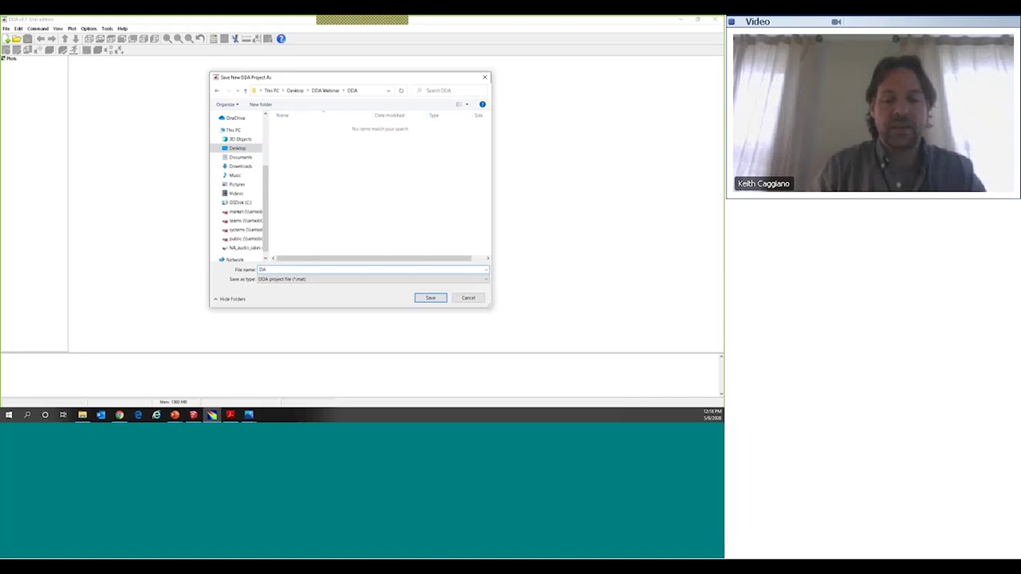
{"action": "type", "text": "A Auditorium"}
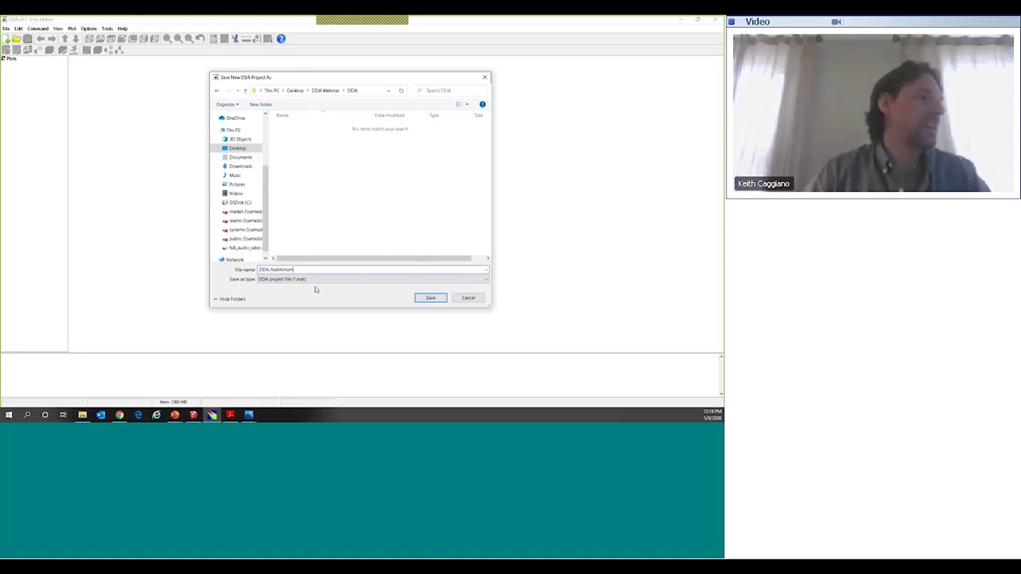
{"action": "left_click", "coordinate": [431, 297]}
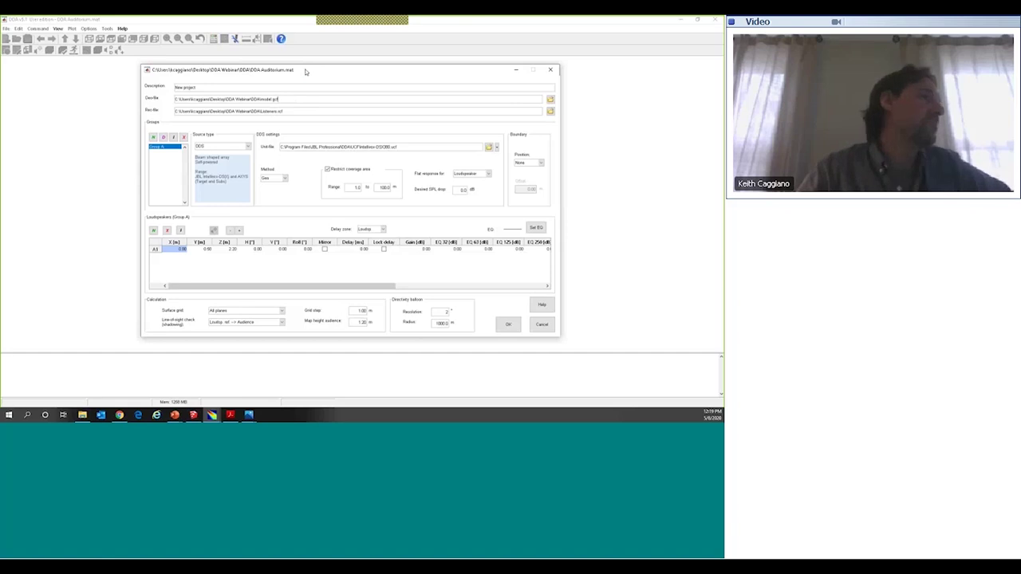
Step: Search the DDA Webinar folder and its DDA subfolder for the exported auditorium geo-file
{"action": "left_click_drag", "start_coordinate": [305, 73], "coordinate": [306, 72]}
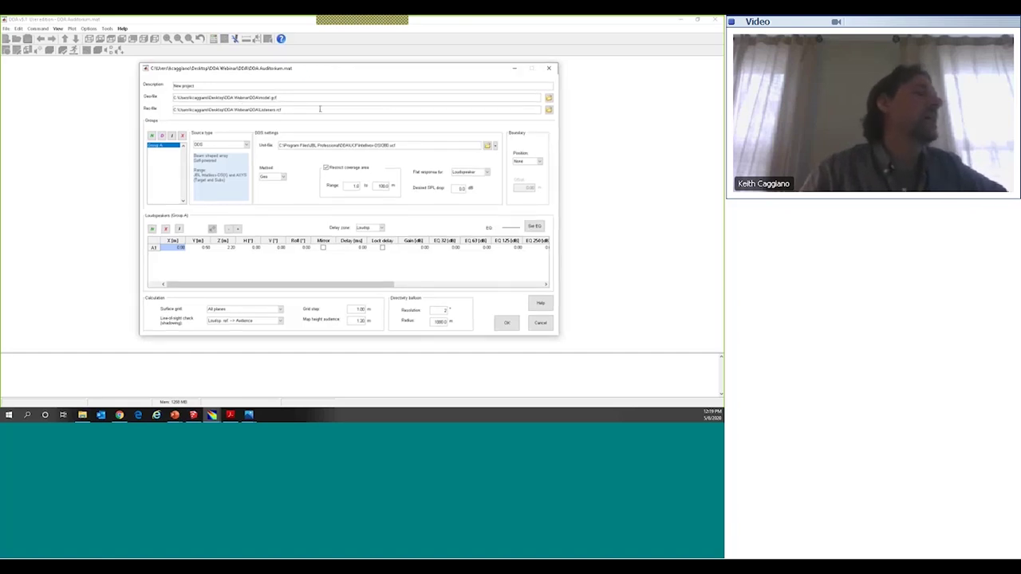
{"action": "left_click", "coordinate": [548, 98]}
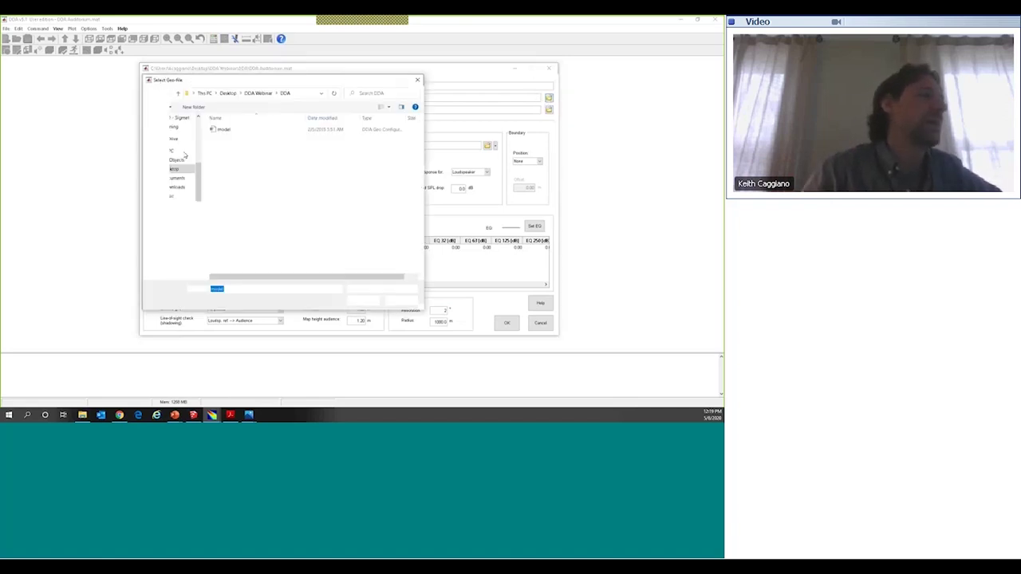
{"action": "left_click", "coordinate": [178, 93]}
{"action": "left_click", "coordinate": [178, 93]}
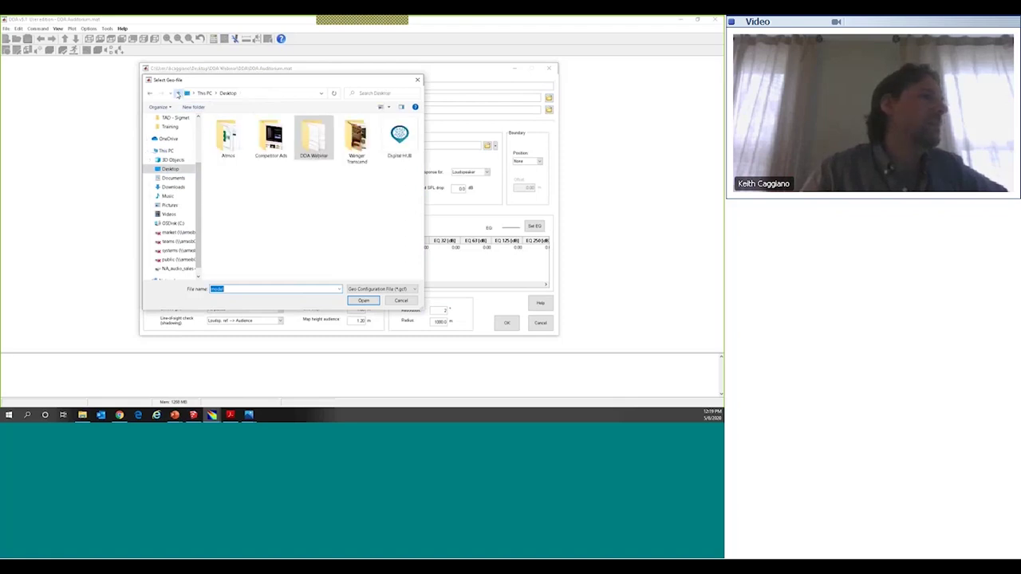
{"action": "key", "text": "alt+Left"}
{"action": "left_click", "coordinate": [326, 274]}
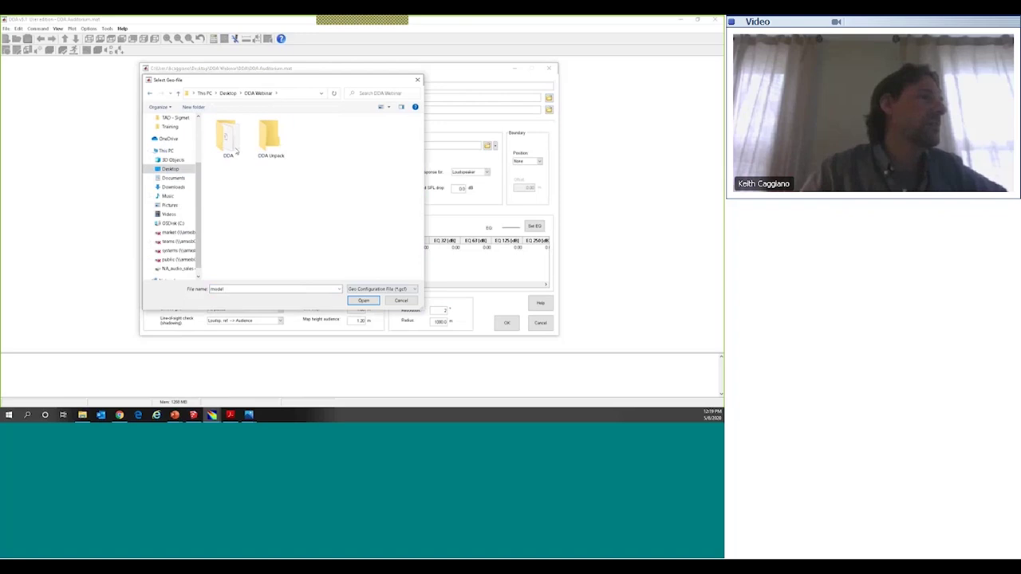
{"action": "double_click", "coordinate": [226, 140]}
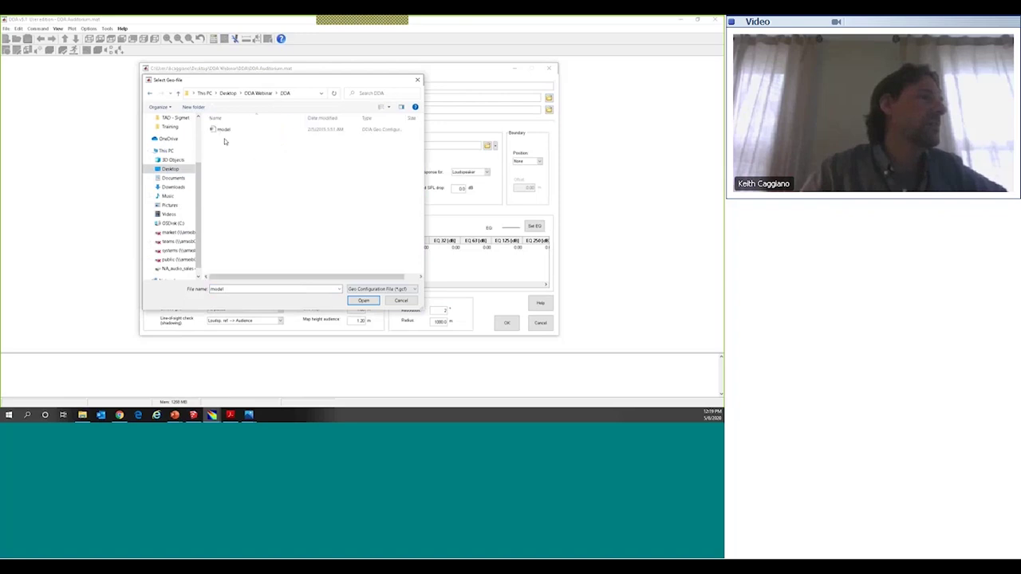
{"action": "left_click", "coordinate": [417, 81]}
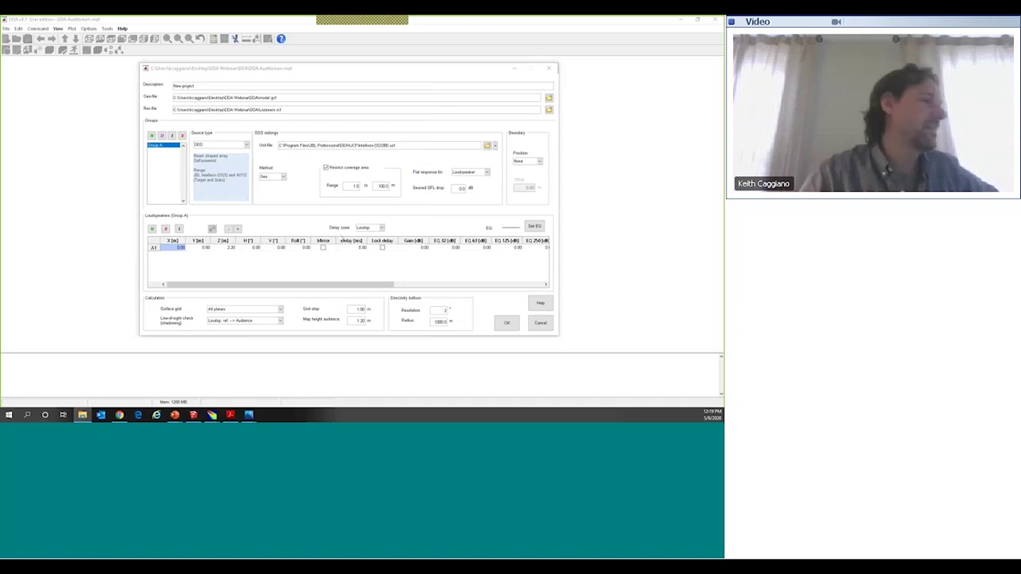
Step: Switch to SketchUp and complete the DDA export, saving it as DDA Auditorium Model.gcf in the DDA Webinar folder
{"action": "left_click", "coordinate": [193, 415]}
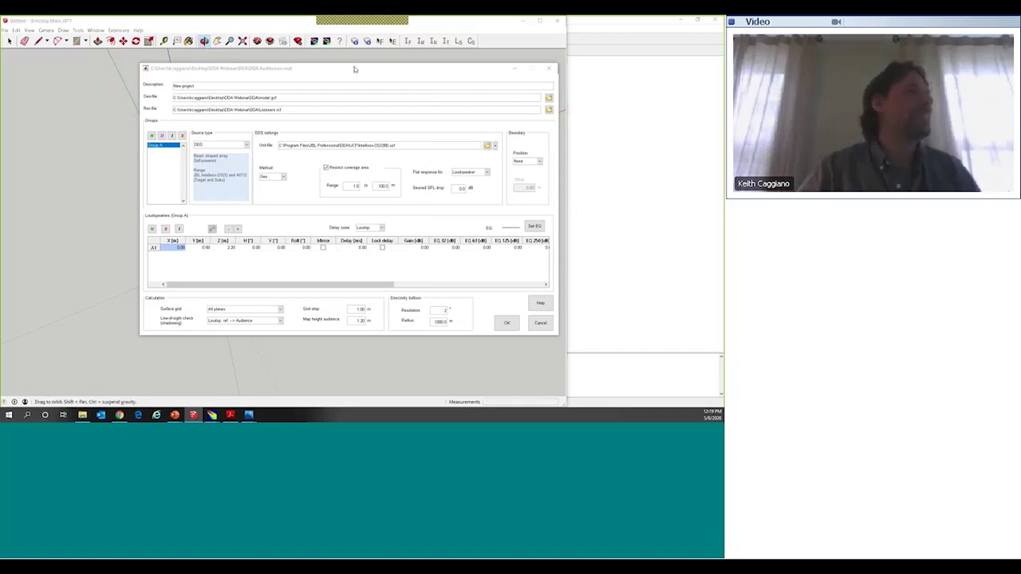
{"action": "left_click_drag", "start_coordinate": [354, 67], "coordinate": [530, 261]}
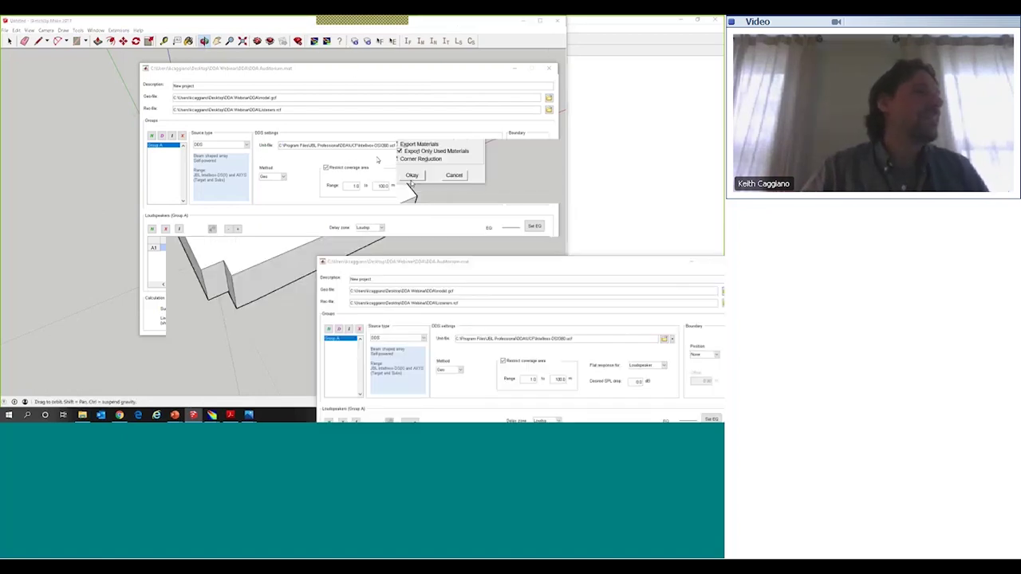
{"action": "left_click", "coordinate": [412, 176]}
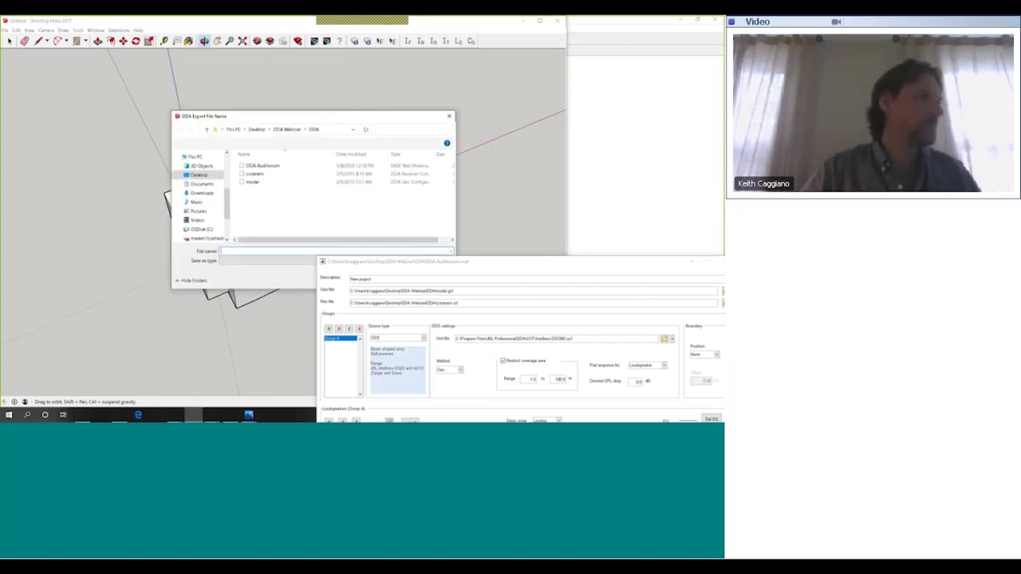
{"action": "left_click", "coordinate": [152, 124]}
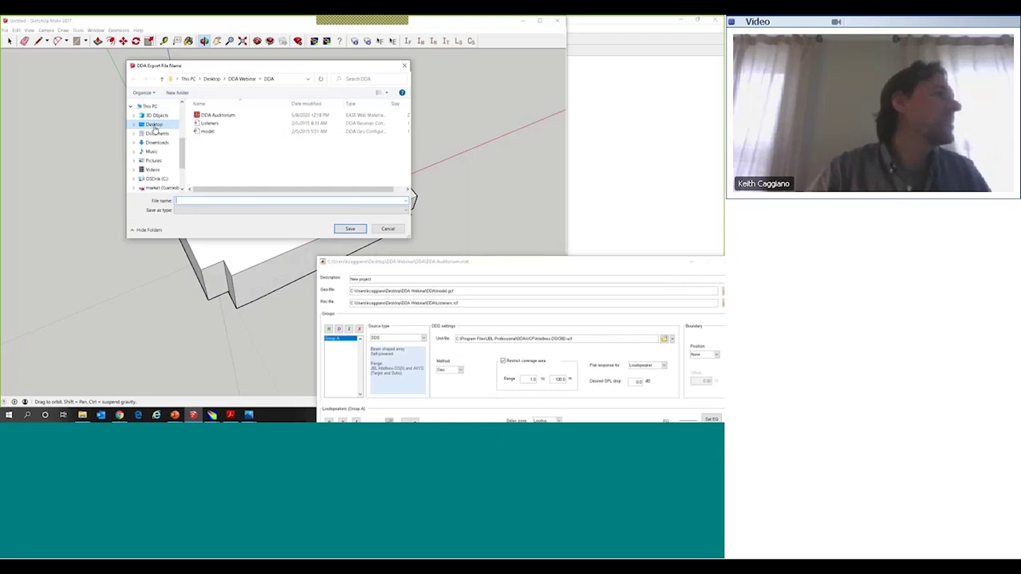
{"action": "double_click", "coordinate": [305, 125]}
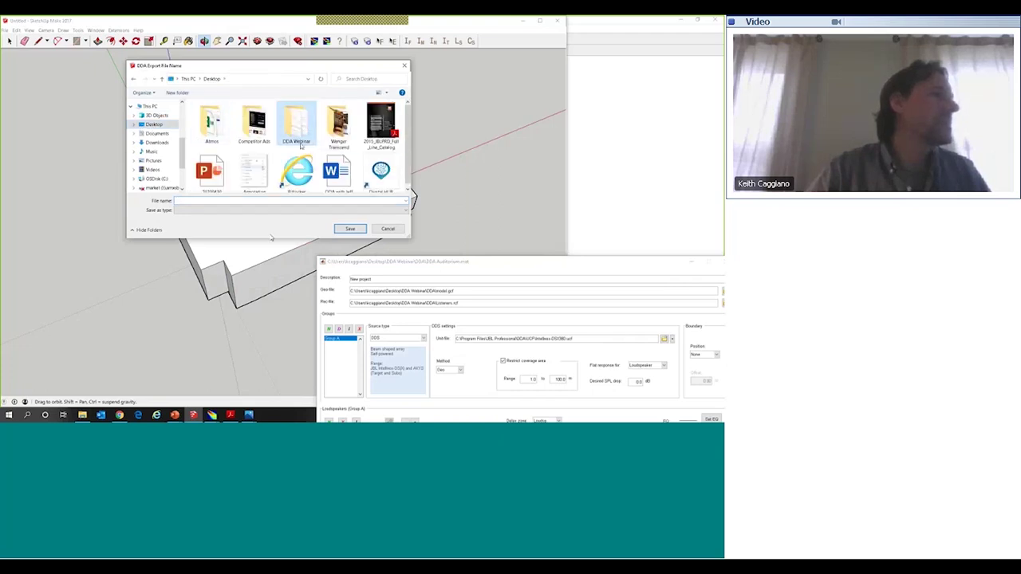
{"action": "left_click", "coordinate": [248, 201]}
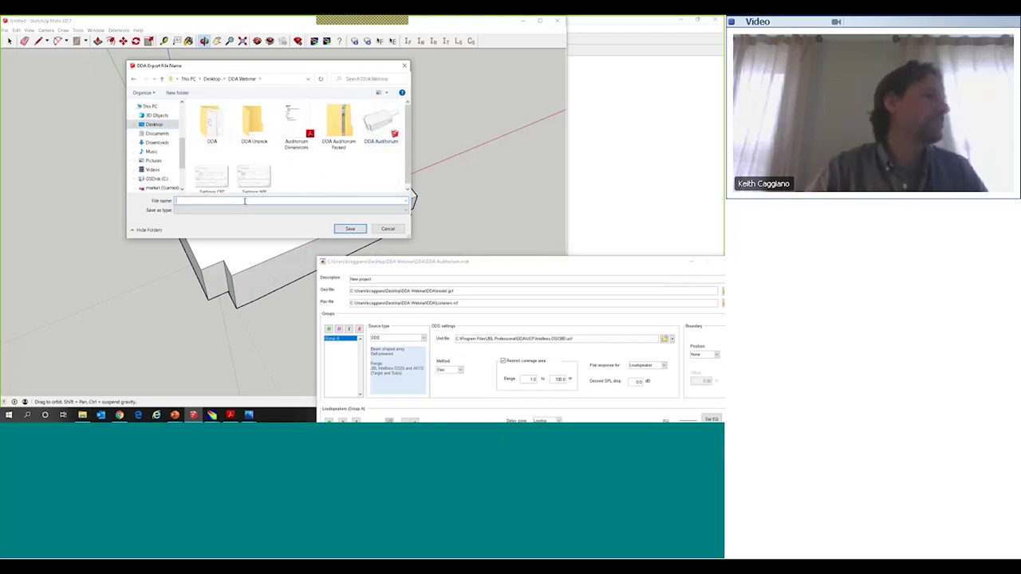
{"action": "type", "text": "DDA"}
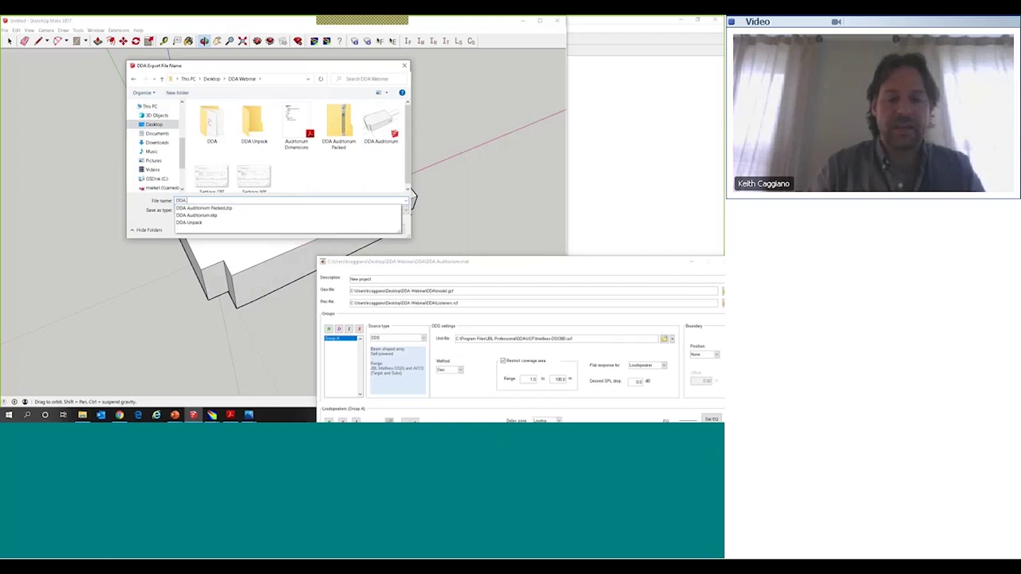
{"action": "type", "text": " Auditorium"}
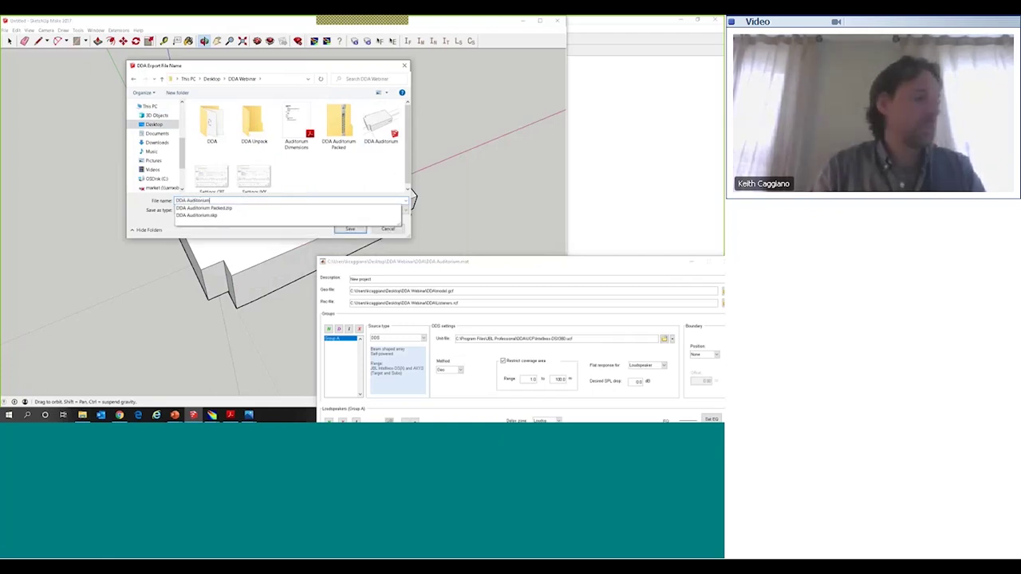
{"action": "type", "text": " Model.gcf"}
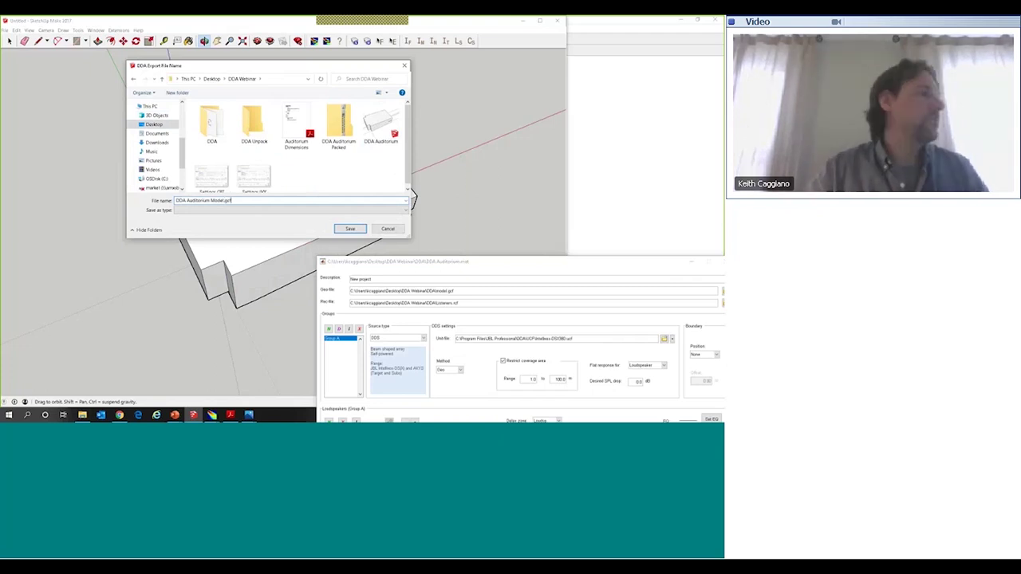
{"action": "key", "text": "Return"}
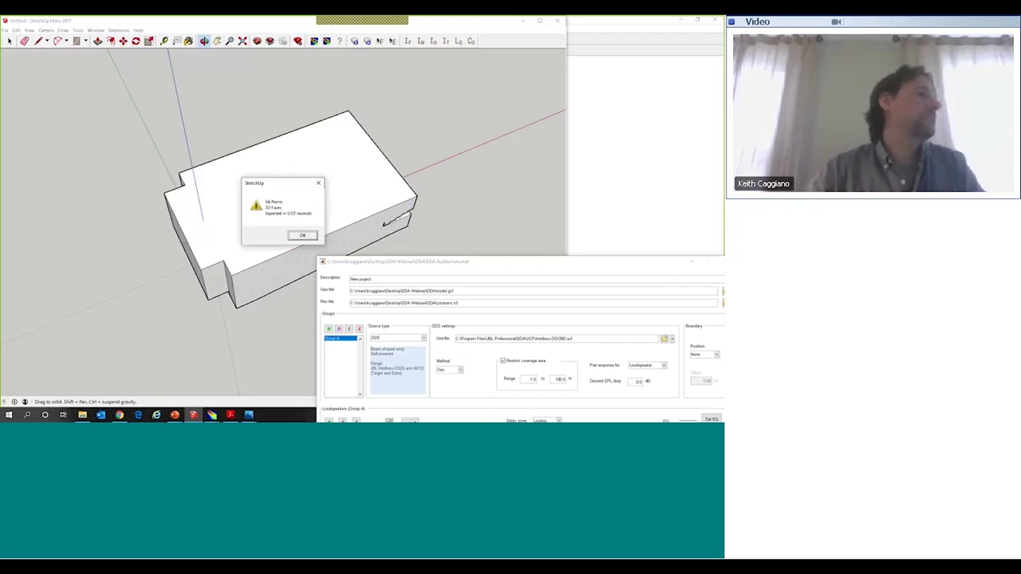
{"action": "left_click", "coordinate": [307, 237]}
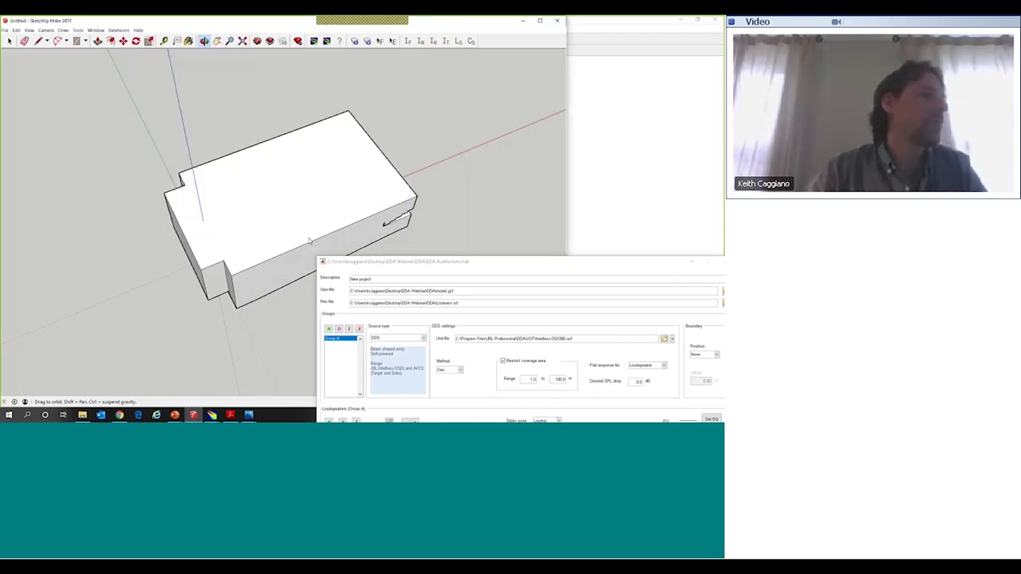
Step: Return to the DDA project settings and load DDA Auditorium Model from the DDA Webinar folder as the geo-file
{"action": "left_click_drag", "start_coordinate": [537, 267], "coordinate": [308, 76]}
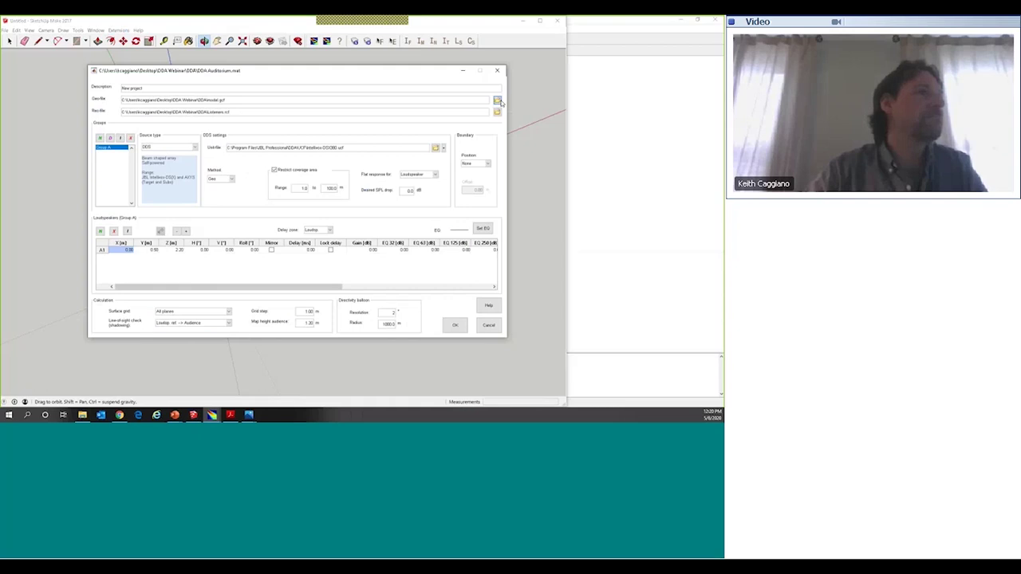
{"action": "left_click", "coordinate": [497, 100]}
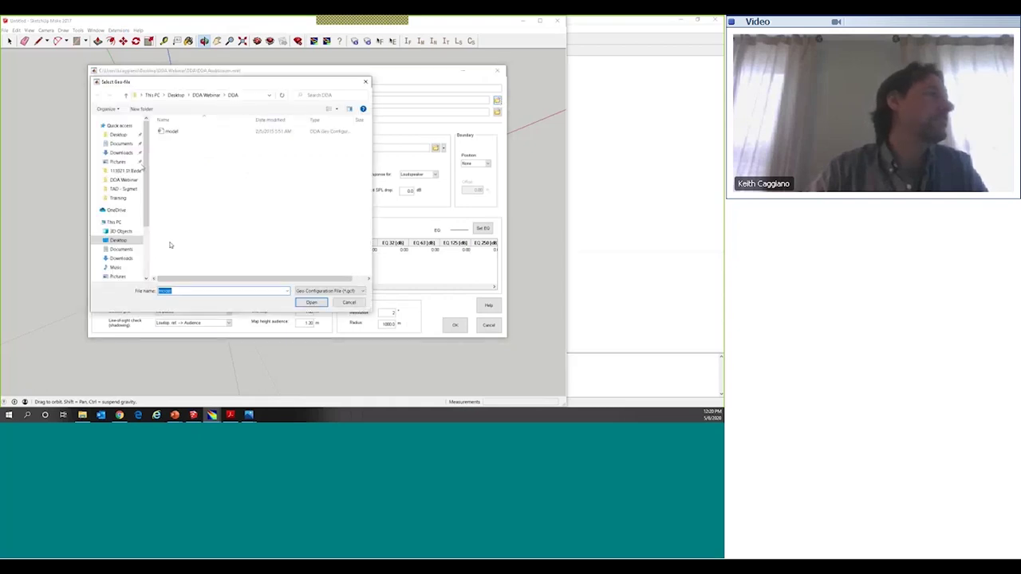
{"action": "left_click", "coordinate": [127, 95]}
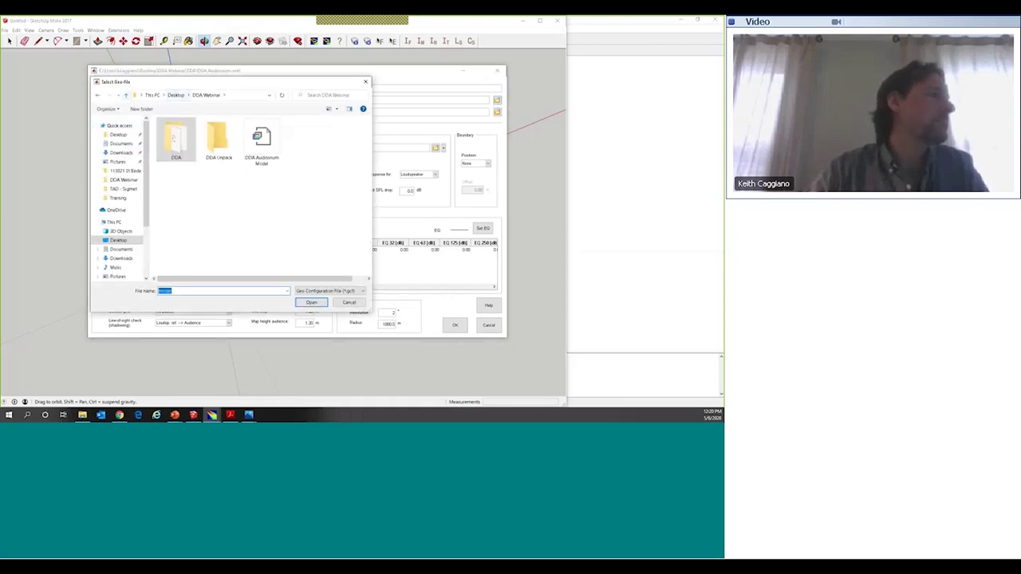
{"action": "left_click", "coordinate": [262, 142]}
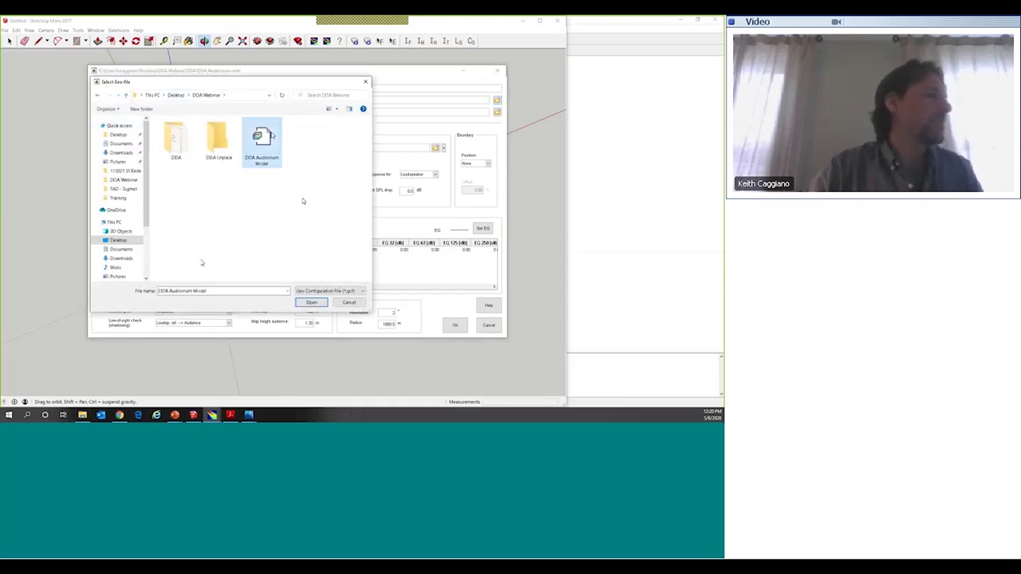
{"action": "left_click", "coordinate": [311, 303]}
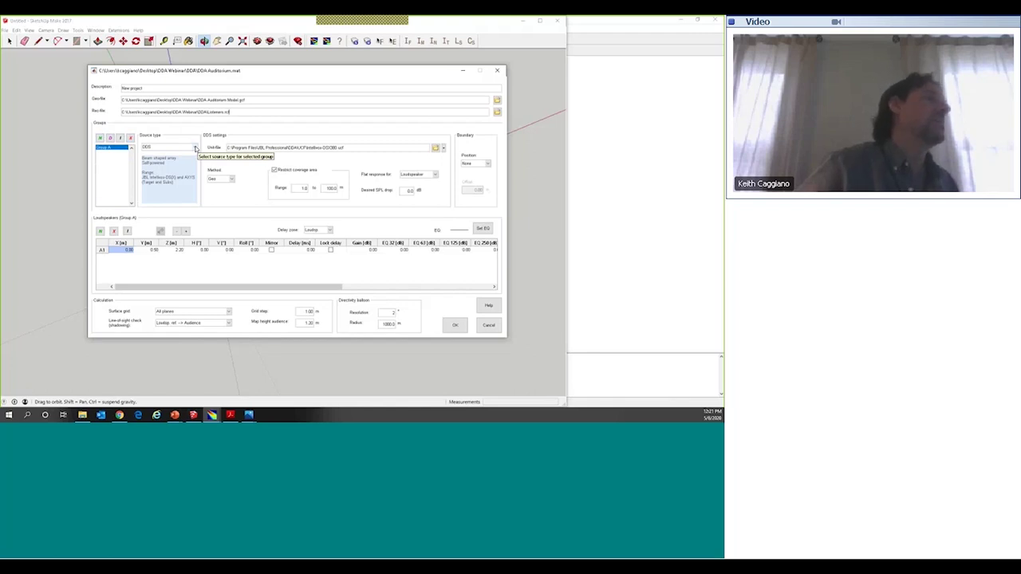
Step: Review the source types for Group A, keeping DDS, and browse the unit files in the default UCF folder
{"action": "left_click", "coordinate": [194, 148]}
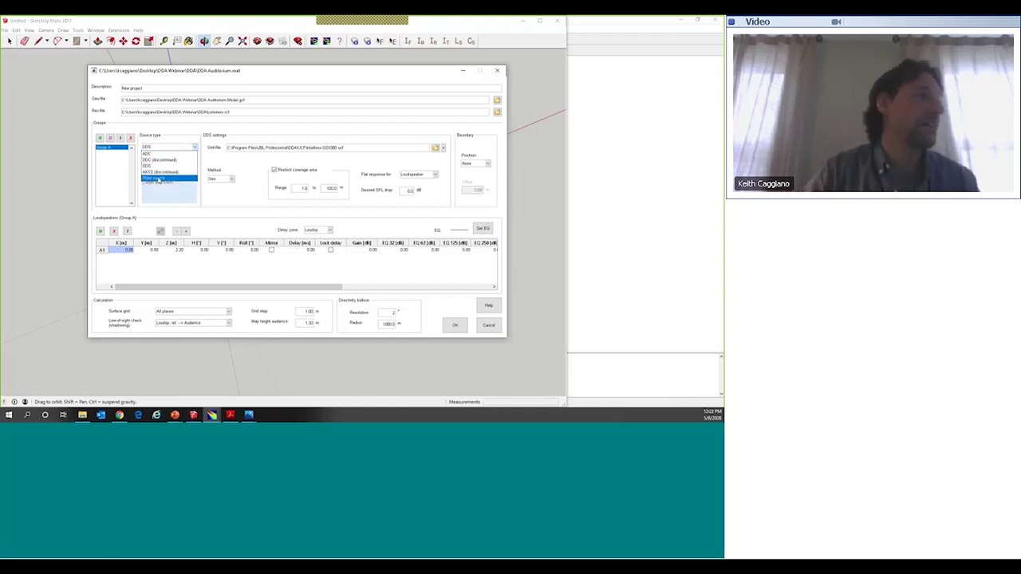
{"action": "left_click", "coordinate": [156, 165]}
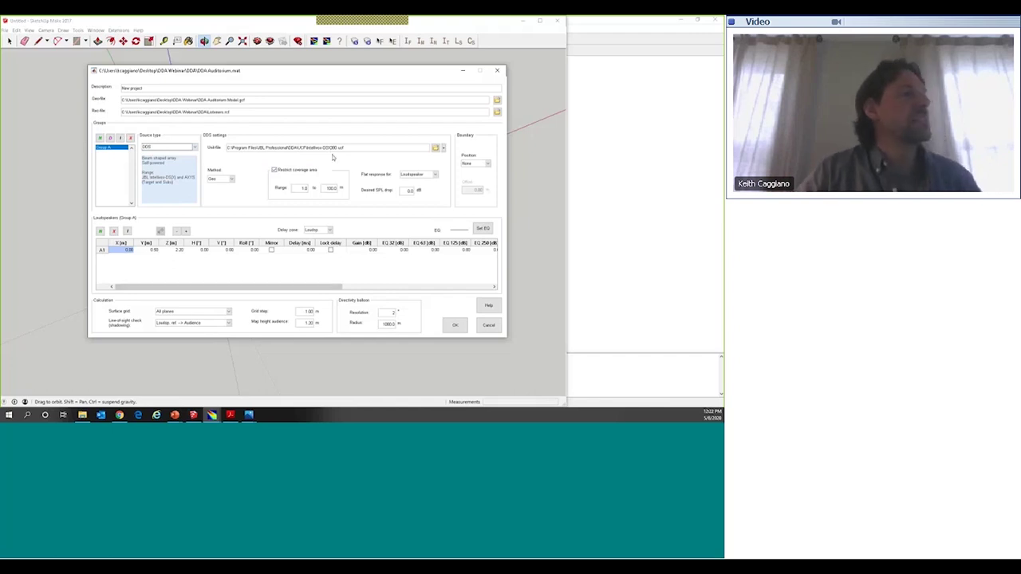
{"action": "left_click", "coordinate": [443, 149]}
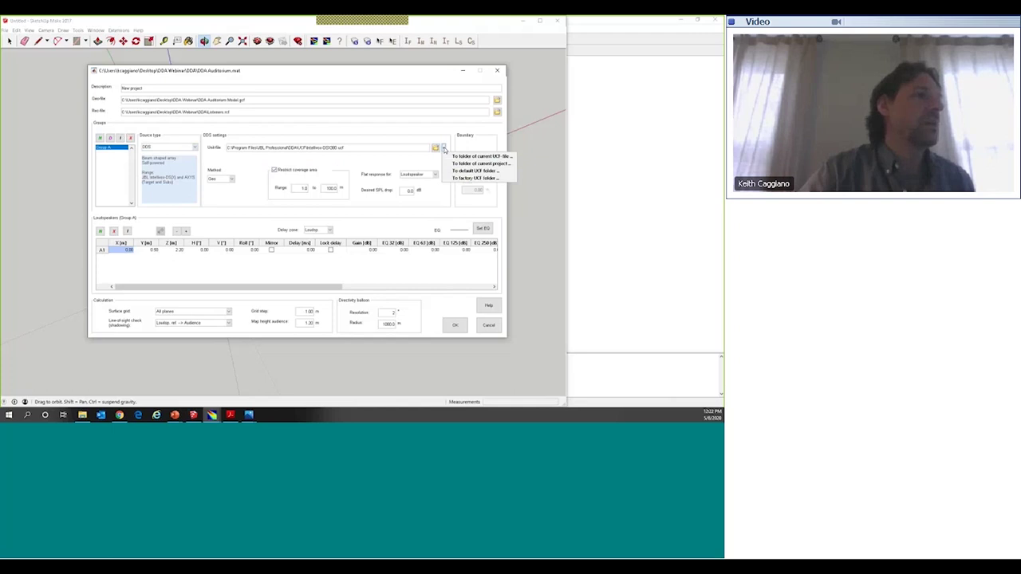
{"action": "left_click", "coordinate": [460, 173]}
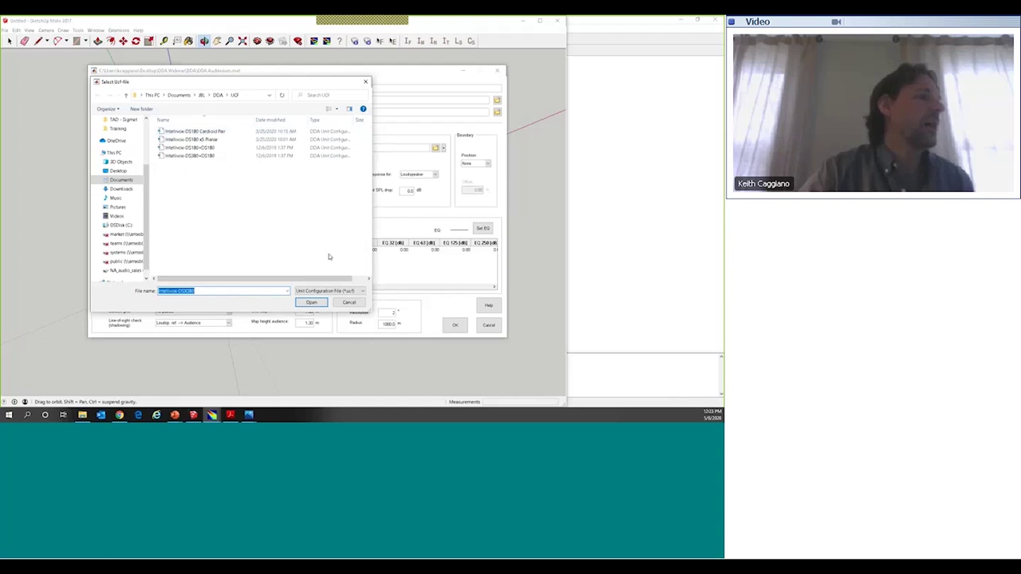
{"action": "left_click", "coordinate": [311, 302]}
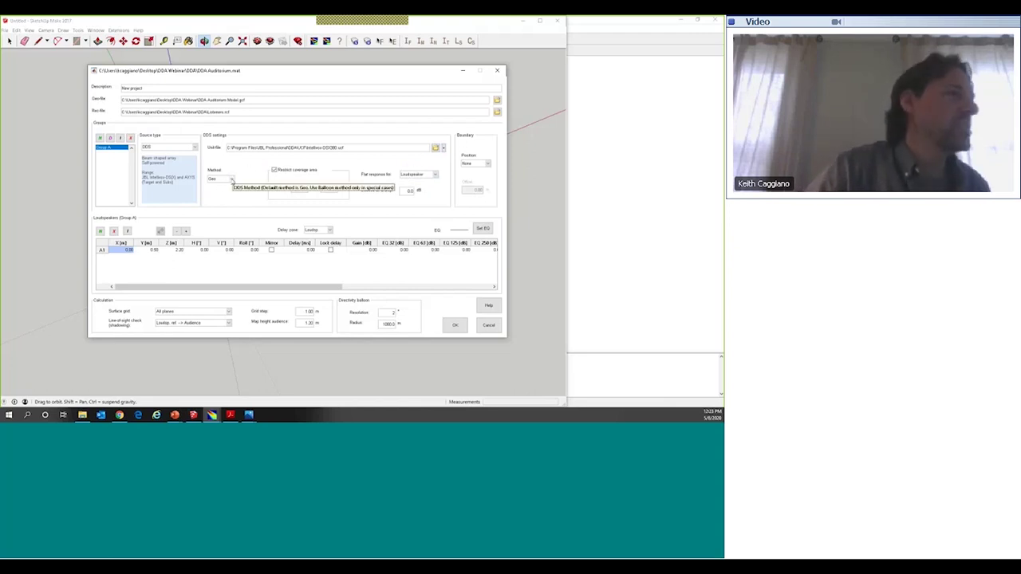
Step: Review the method and boundary options for Group A, keeping Geo and None, and set its flat response to Group
{"action": "left_click", "coordinate": [232, 180]}
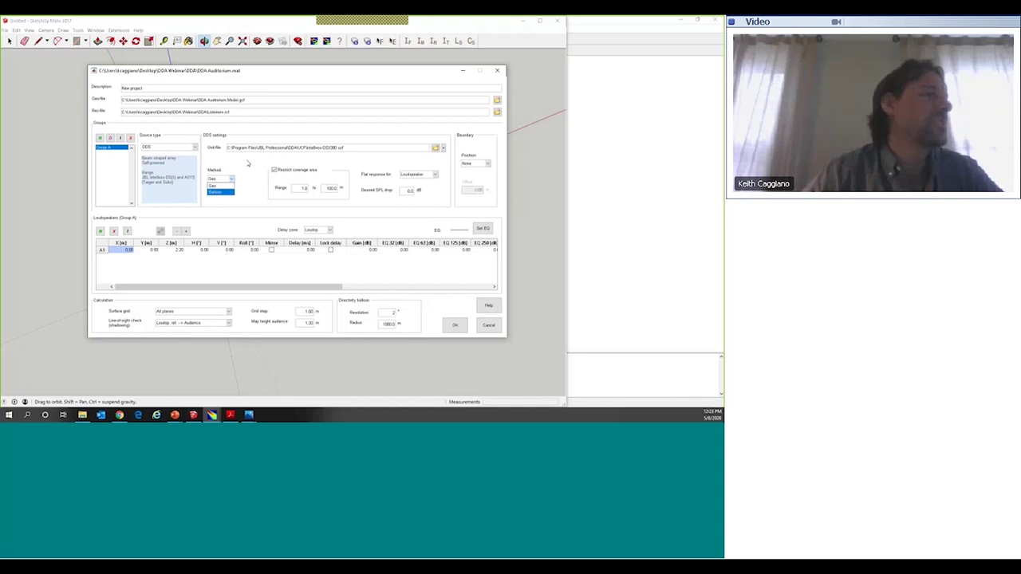
{"action": "left_click", "coordinate": [251, 167]}
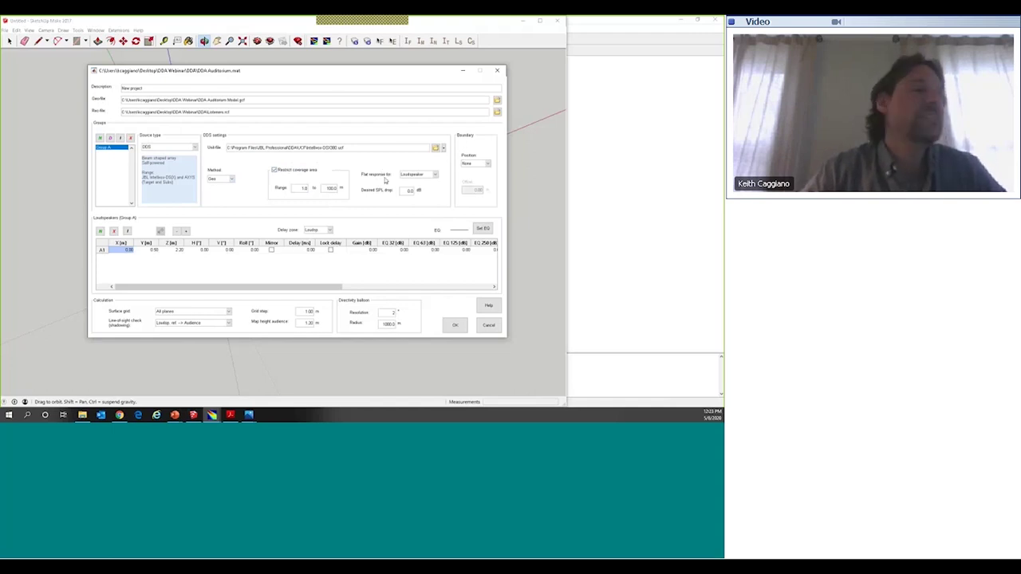
{"action": "left_click", "coordinate": [435, 174]}
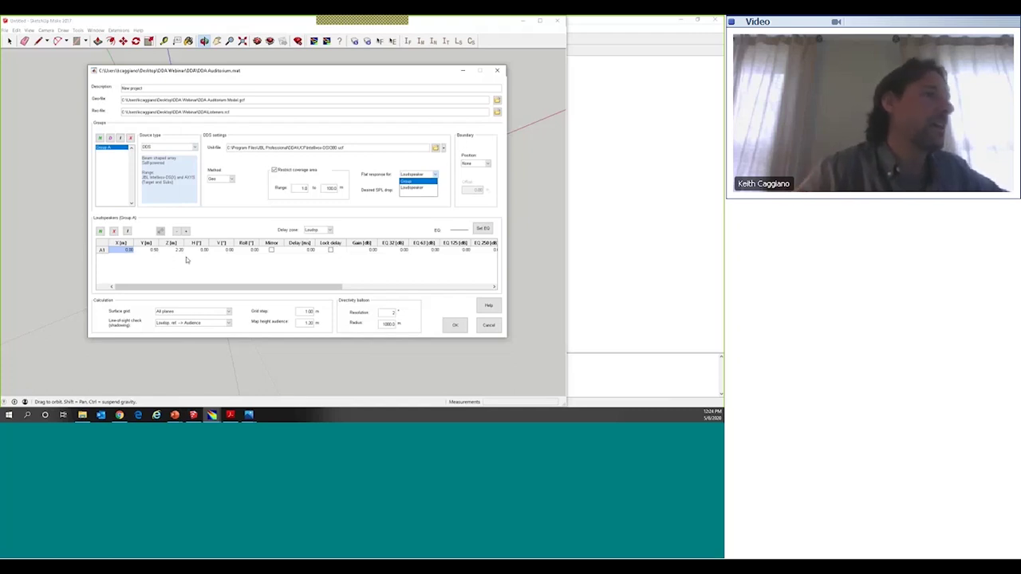
{"action": "left_click", "coordinate": [407, 182]}
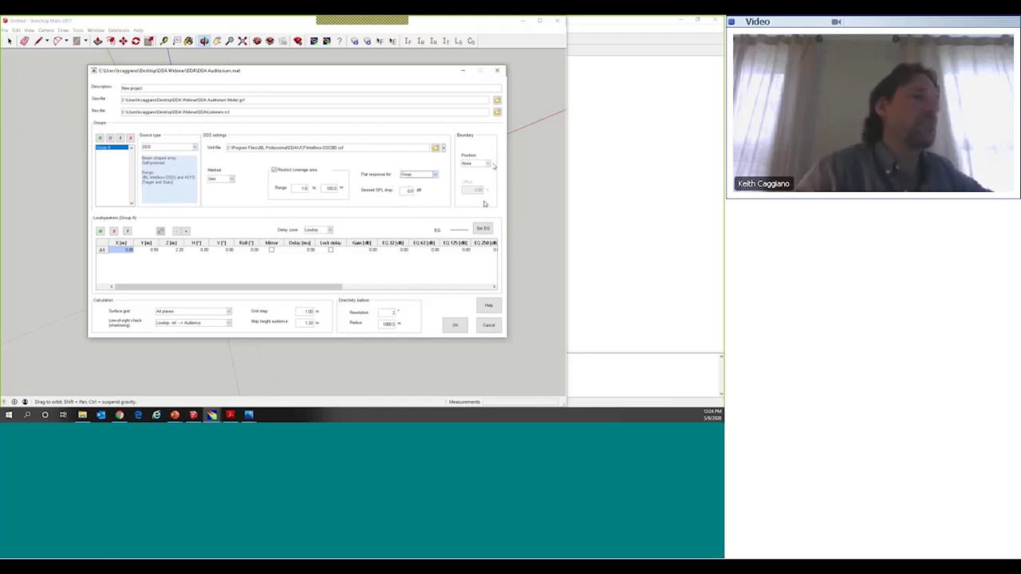
{"action": "left_click", "coordinate": [488, 165]}
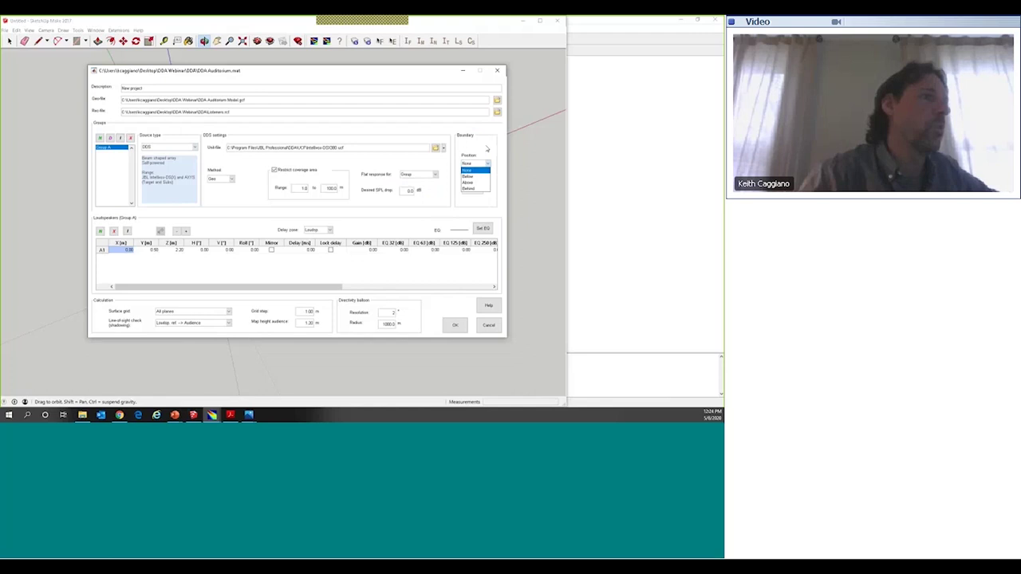
{"action": "left_click", "coordinate": [473, 170]}
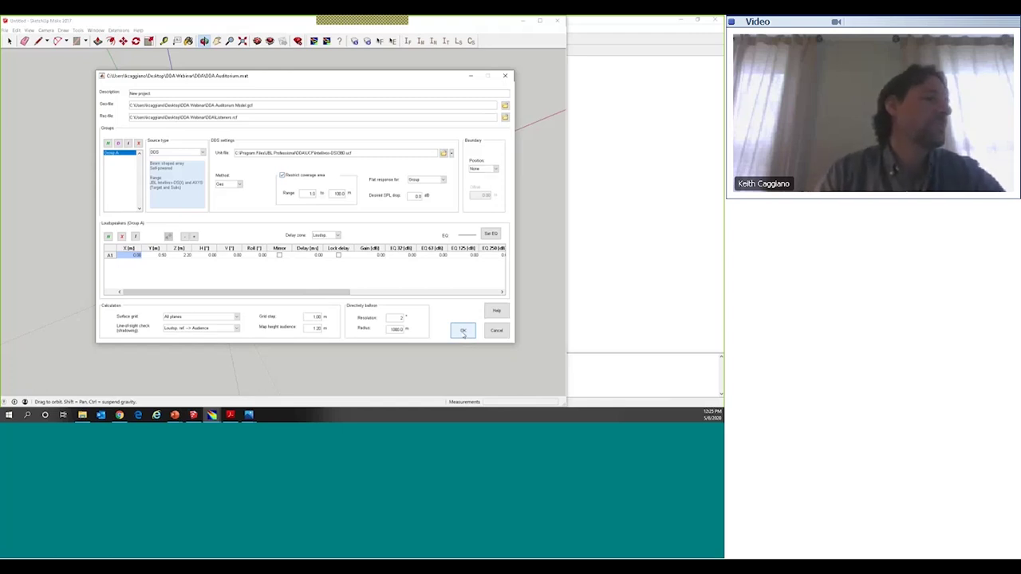
Step: Accept the project settings and build the geometry of the auditorium model
{"action": "left_click", "coordinate": [462, 332]}
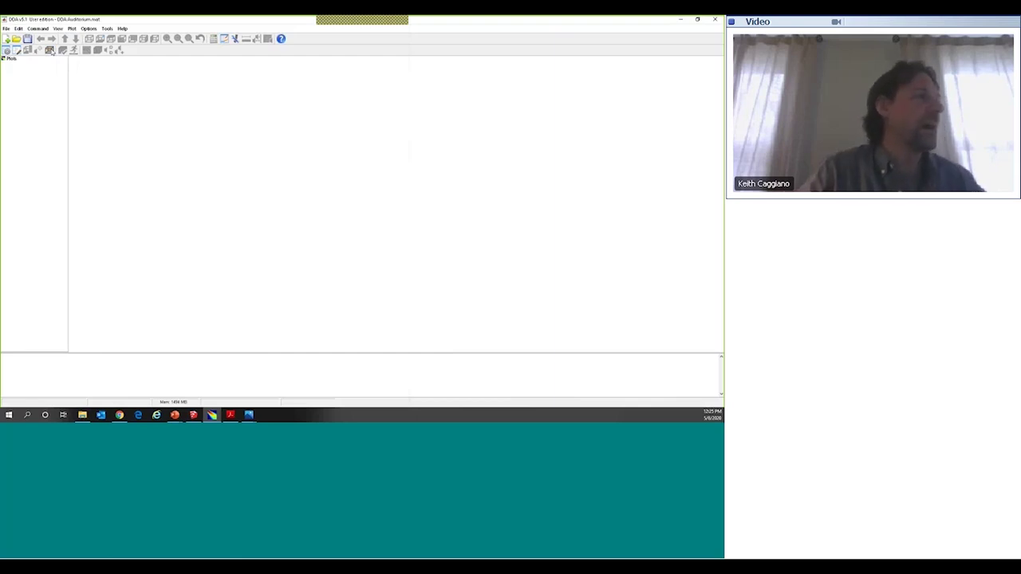
{"action": "left_click", "coordinate": [49, 50]}
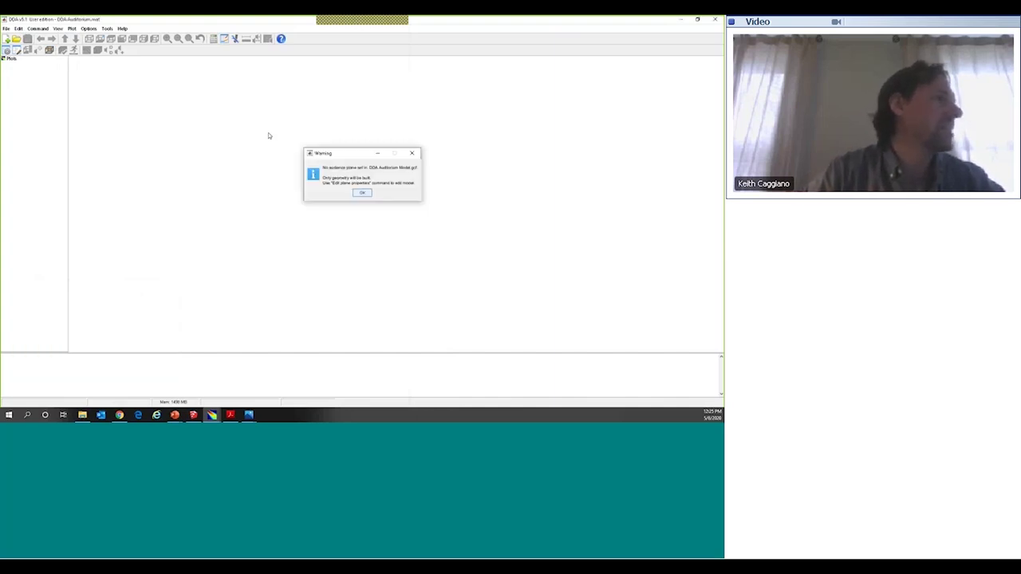
{"action": "left_click", "coordinate": [362, 194]}
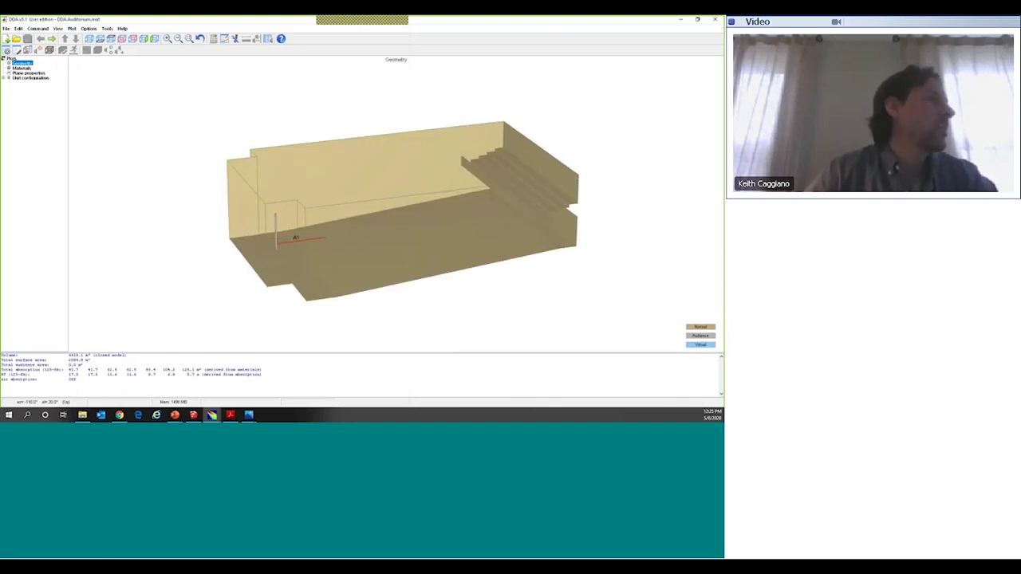
Step: Examine the auditorium geometry and the position of loudspeaker A1 from several angles
{"action": "left_click_drag", "start_coordinate": [495, 192], "coordinate": [546, 185]}
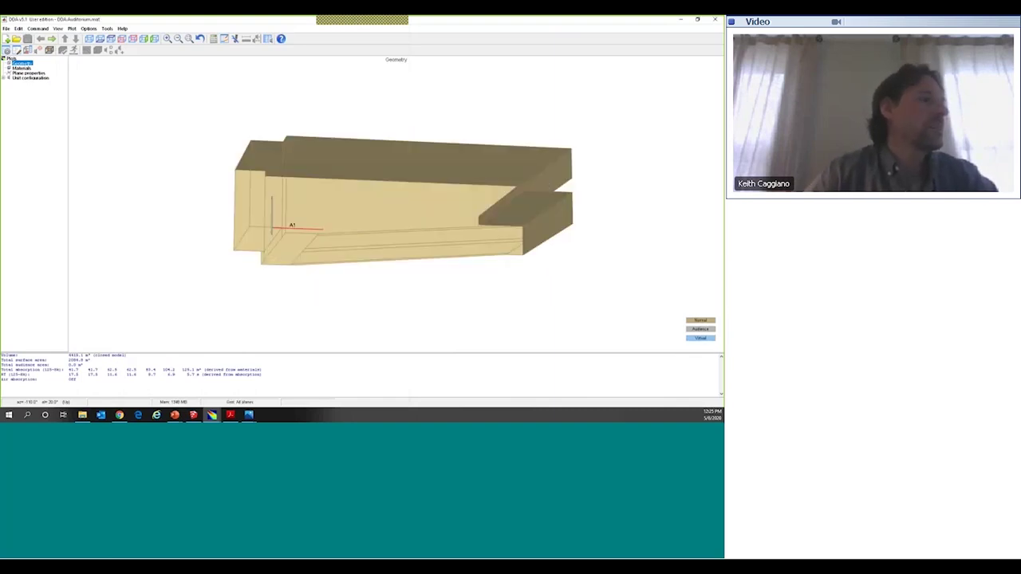
{"action": "left_click_drag", "start_coordinate": [303, 271], "coordinate": [439, 209]}
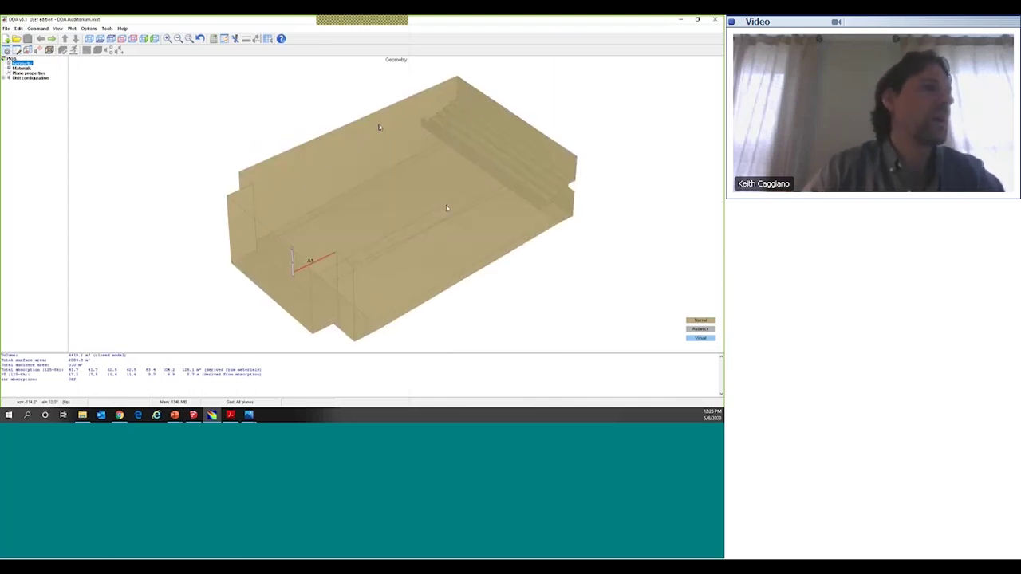
{"action": "left_click_drag", "start_coordinate": [175, 269], "coordinate": [319, 199]}
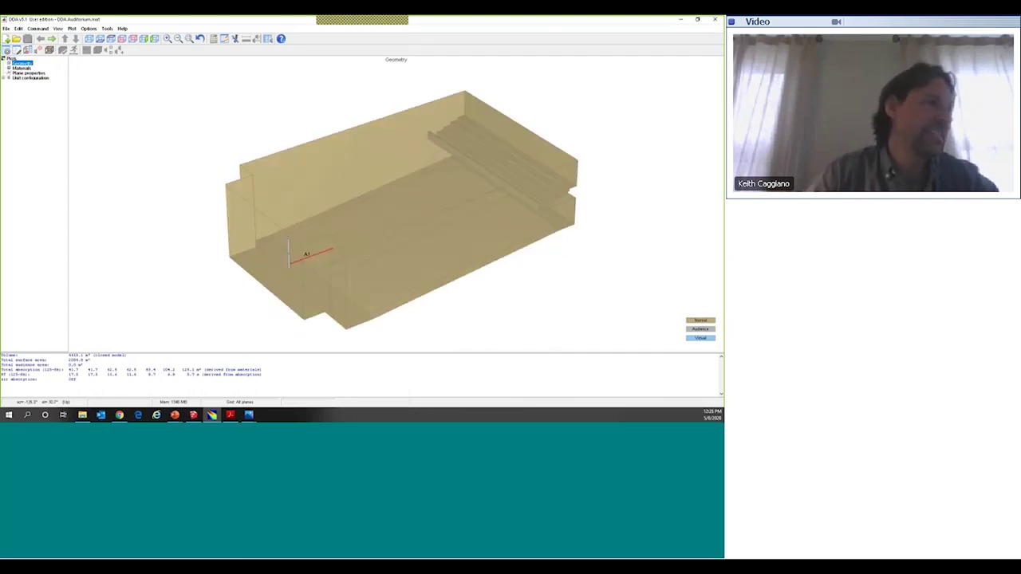
{"action": "left_click_drag", "start_coordinate": [176, 180], "coordinate": [601, 146]}
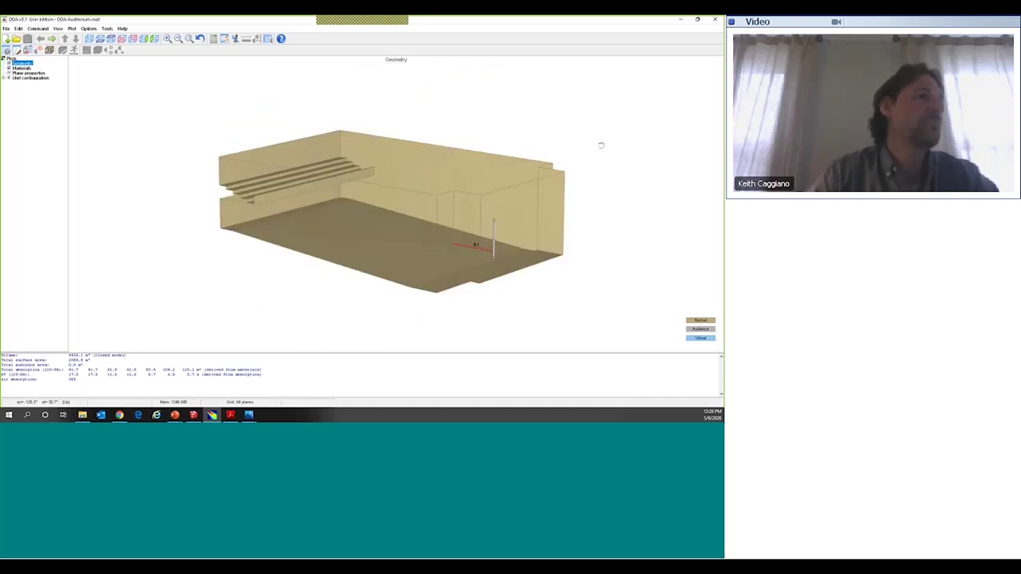
{"action": "left_click_drag", "start_coordinate": [601, 145], "coordinate": [166, 191]}
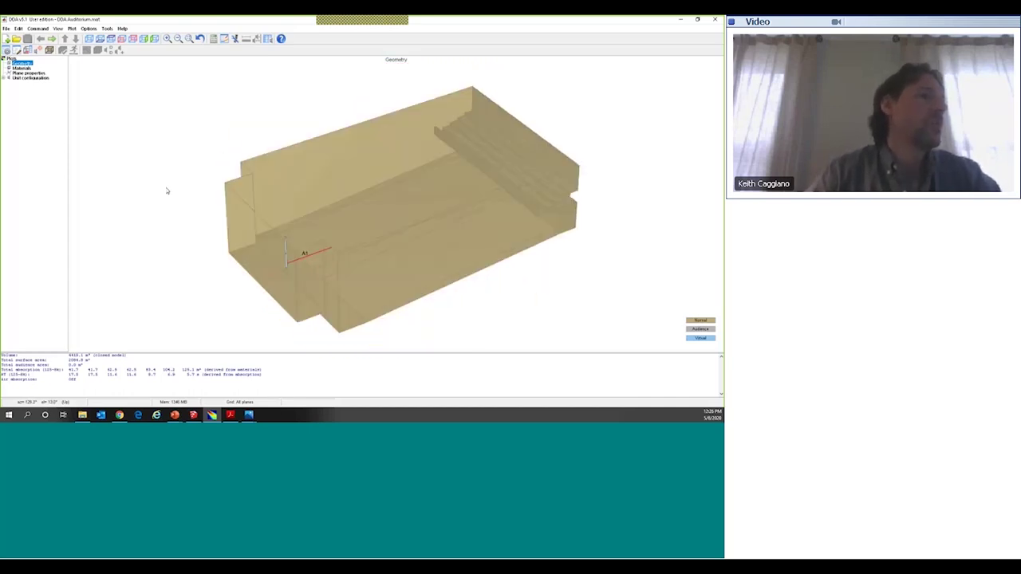
{"action": "left_click_drag", "start_coordinate": [319, 200], "coordinate": [417, 205]}
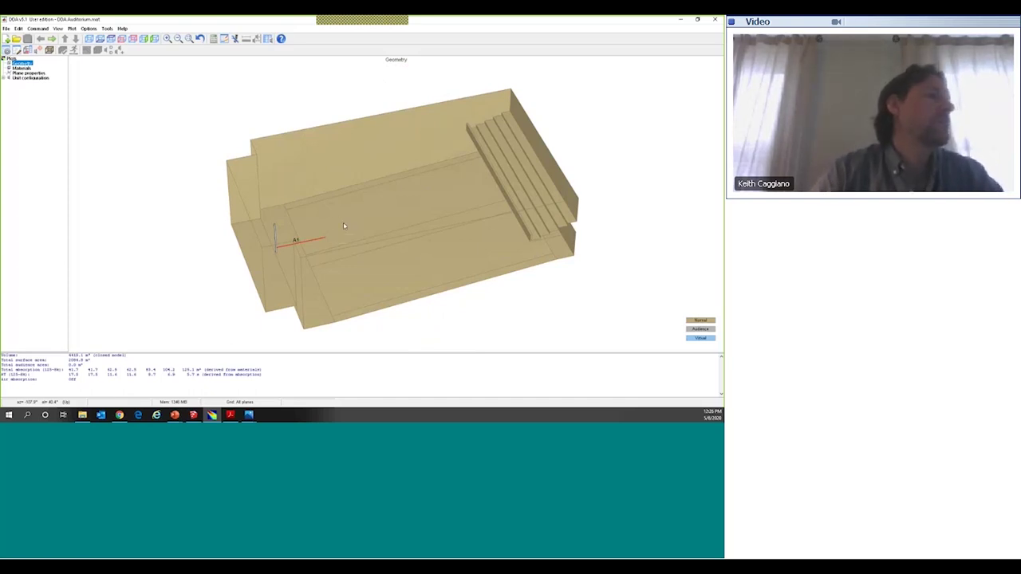
{"action": "key", "text": "Left"}
{"action": "key", "text": "Left"}
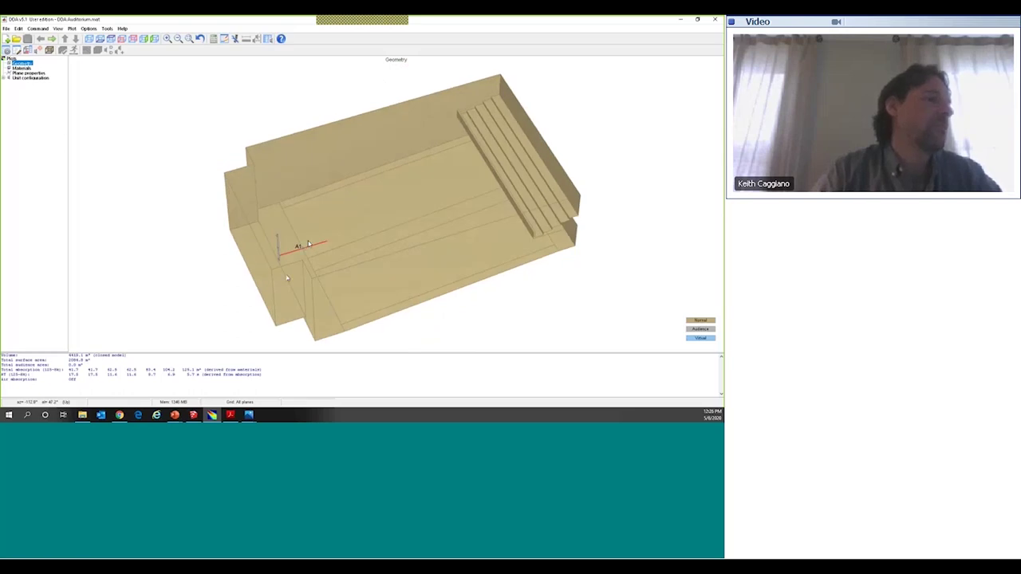
{"action": "left_click_drag", "start_coordinate": [308, 243], "coordinate": [316, 271]}
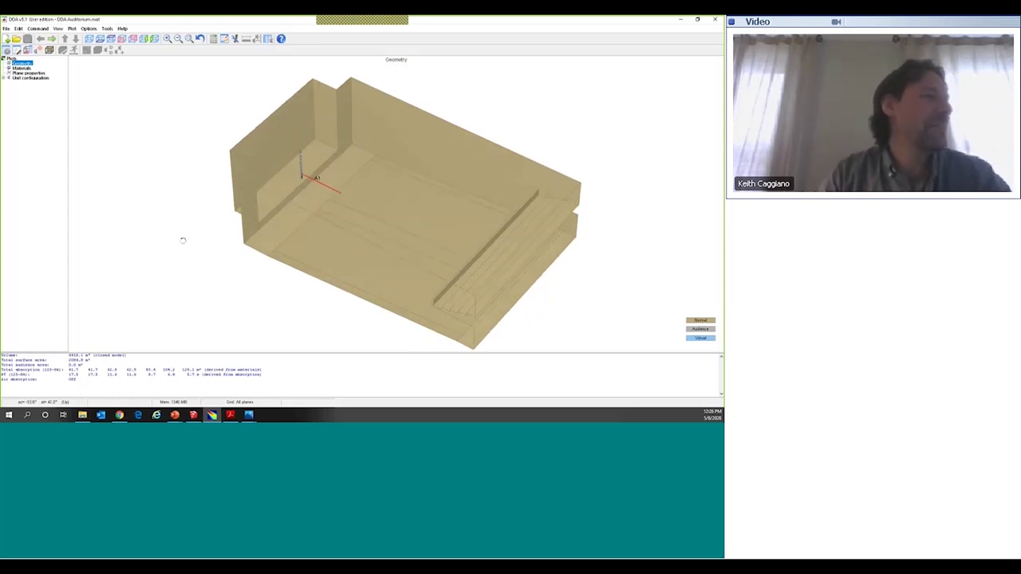
{"action": "mouse_move", "coordinate": [182, 240]}
{"action": "left_mouse_down"}
{"action": "mouse_move", "coordinate": [407, 285]}
{"action": "mouse_move", "coordinate": [274, 245]}
{"action": "left_mouse_up"}
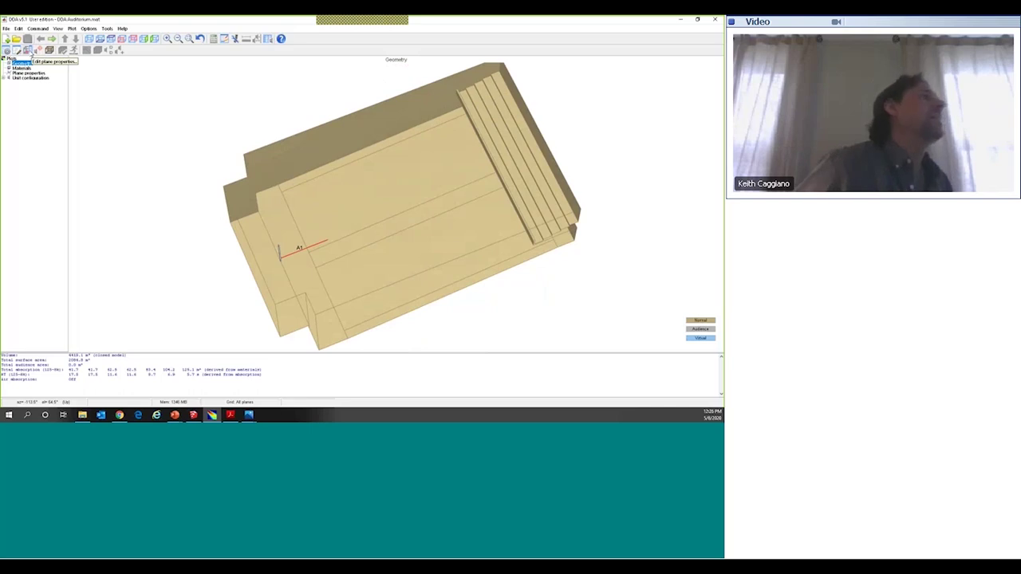
Step: Start editing plane properties and select the two large seating planes on the main floor together
{"action": "left_click", "coordinate": [28, 49]}
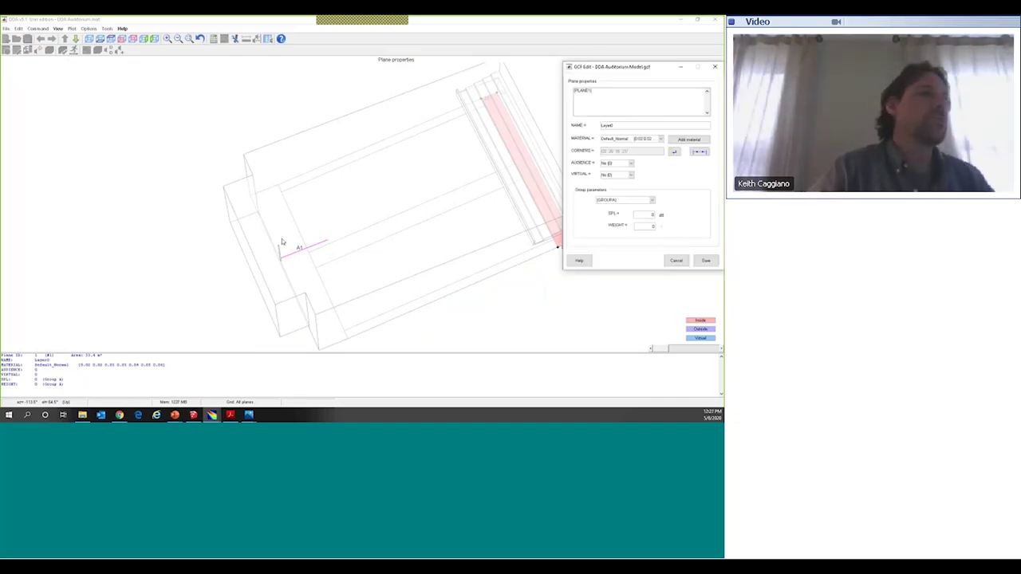
{"action": "left_click", "coordinate": [229, 272]}
{"action": "left_click_drag", "start_coordinate": [240, 262], "coordinate": [258, 264]}
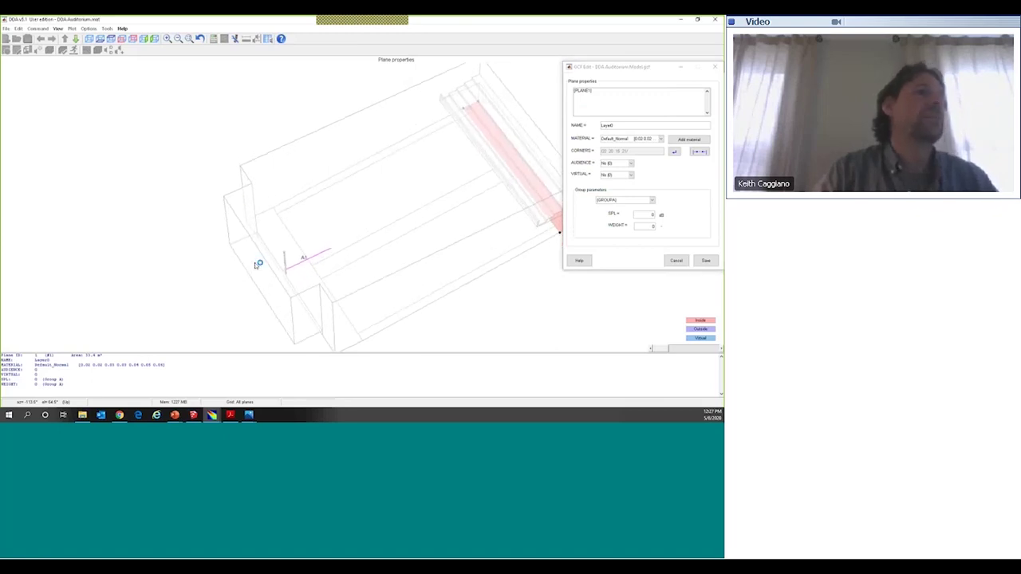
{"action": "left_click", "coordinate": [329, 207]}
{"action": "left_click", "coordinate": [329, 207]}
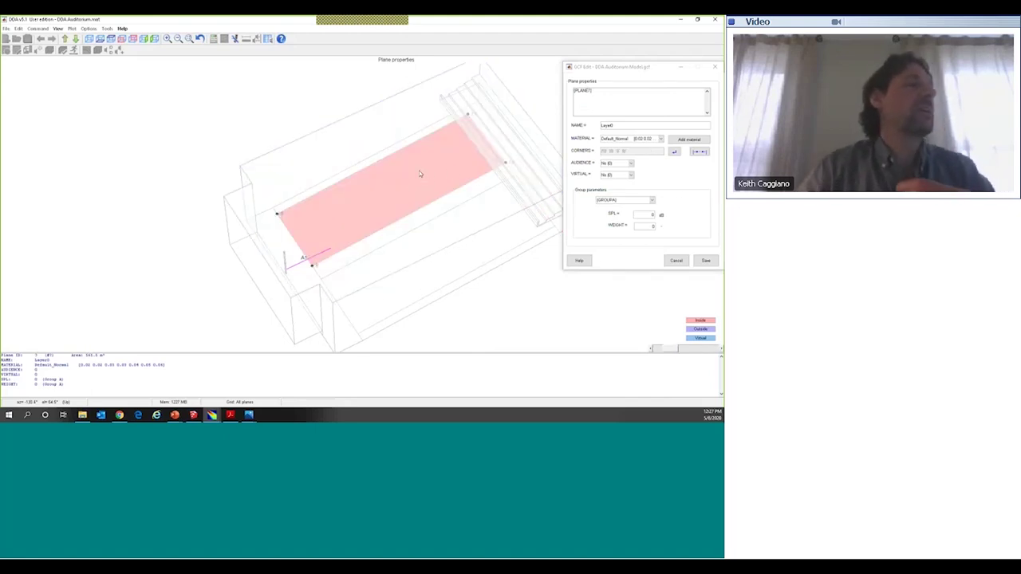
{"action": "left_click", "coordinate": [388, 201]}
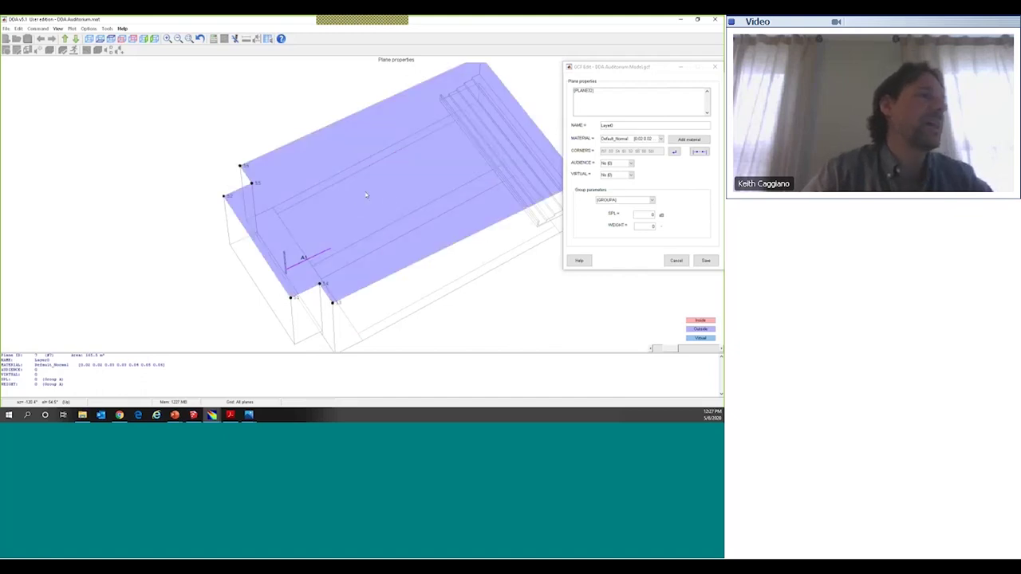
{"action": "left_click", "coordinate": [389, 191]}
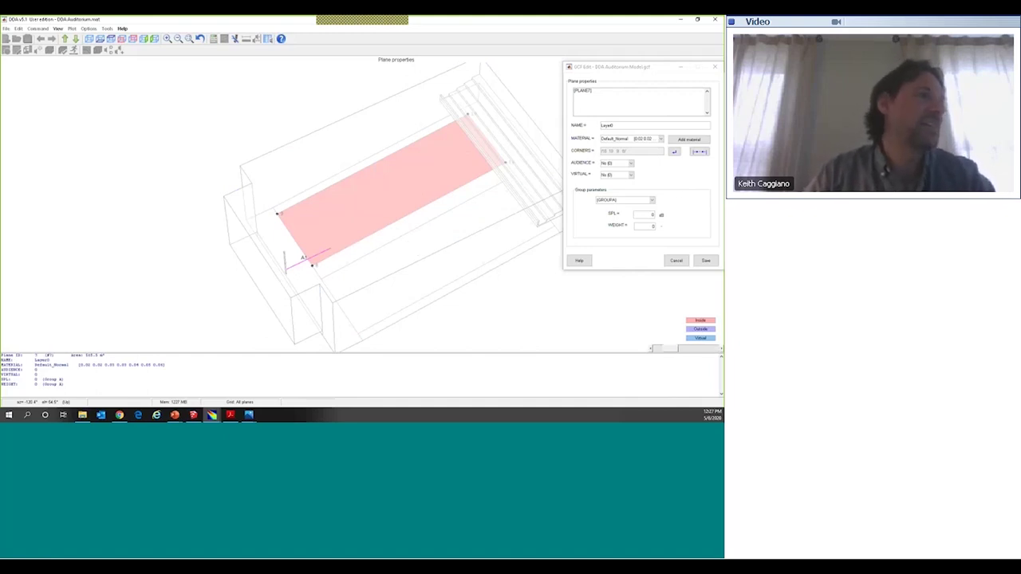
{"action": "left_click", "coordinate": [383, 216]}
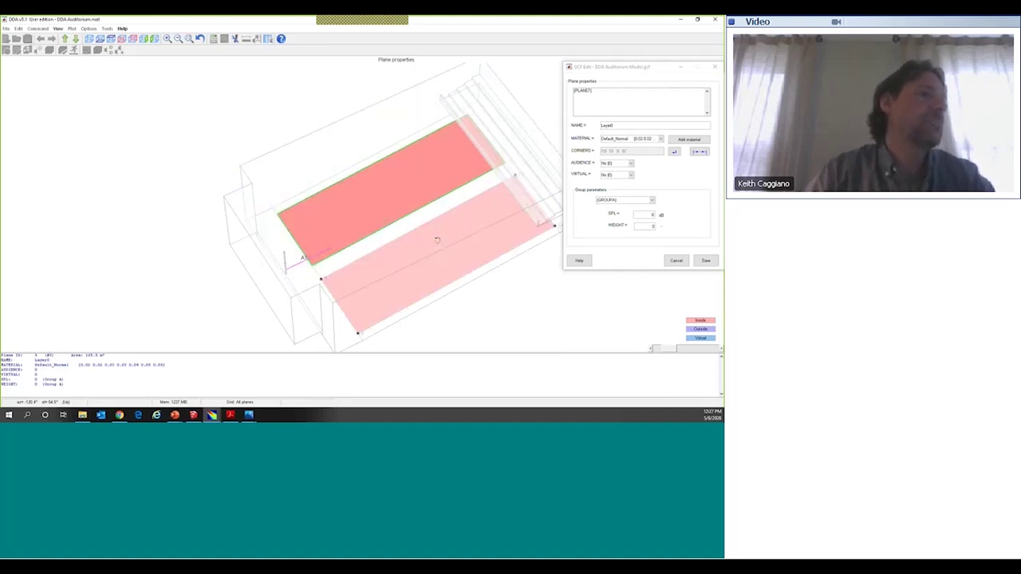
{"action": "left_click", "coordinate": [438, 240]}
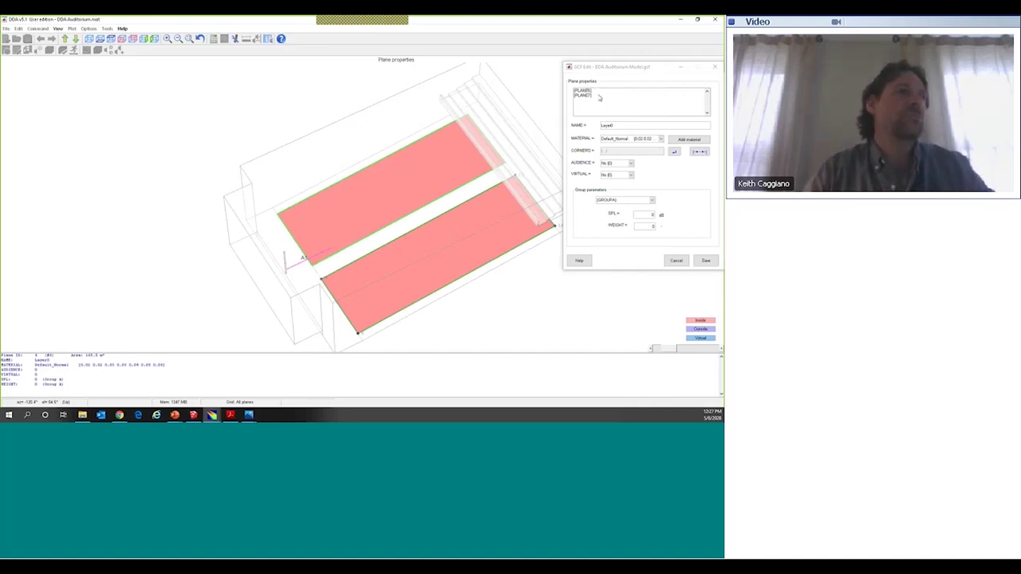
Step: Mark the two selected floor planes as audience planes by setting Audience to Yes (1)
{"action": "left_click", "coordinate": [620, 126]}
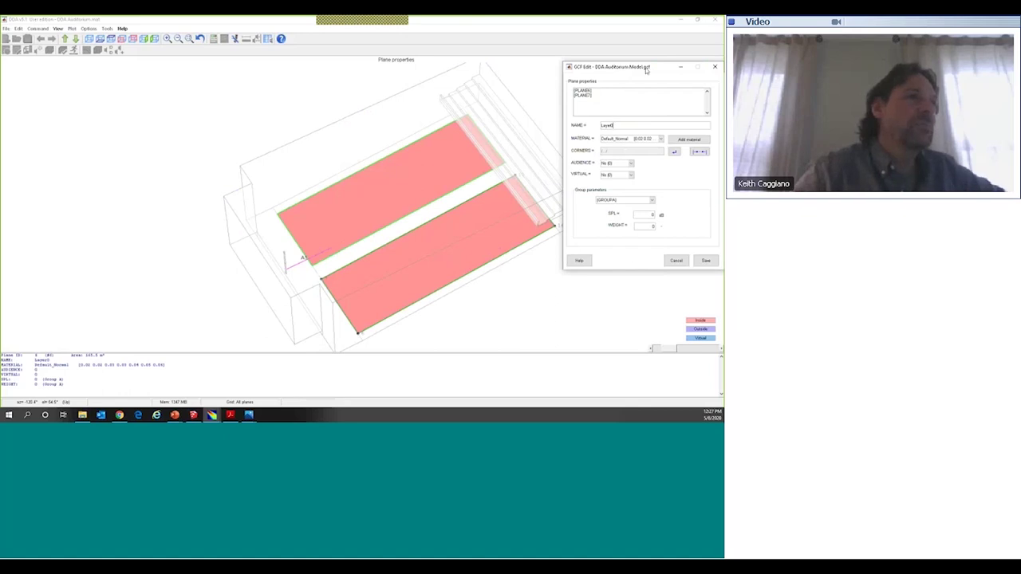
{"action": "left_click_drag", "start_coordinate": [643, 67], "coordinate": [639, 64]}
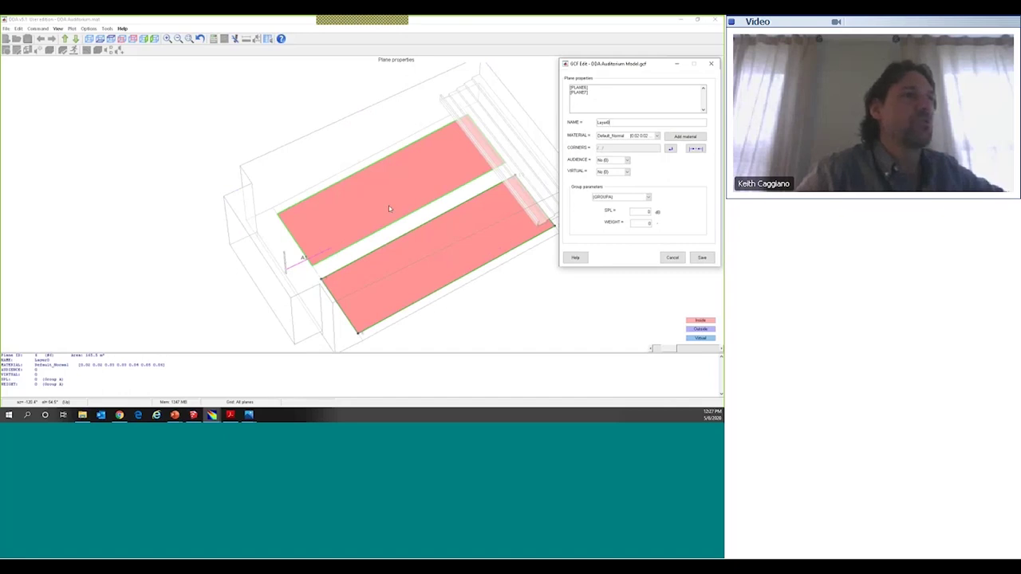
{"action": "left_click", "coordinate": [627, 162]}
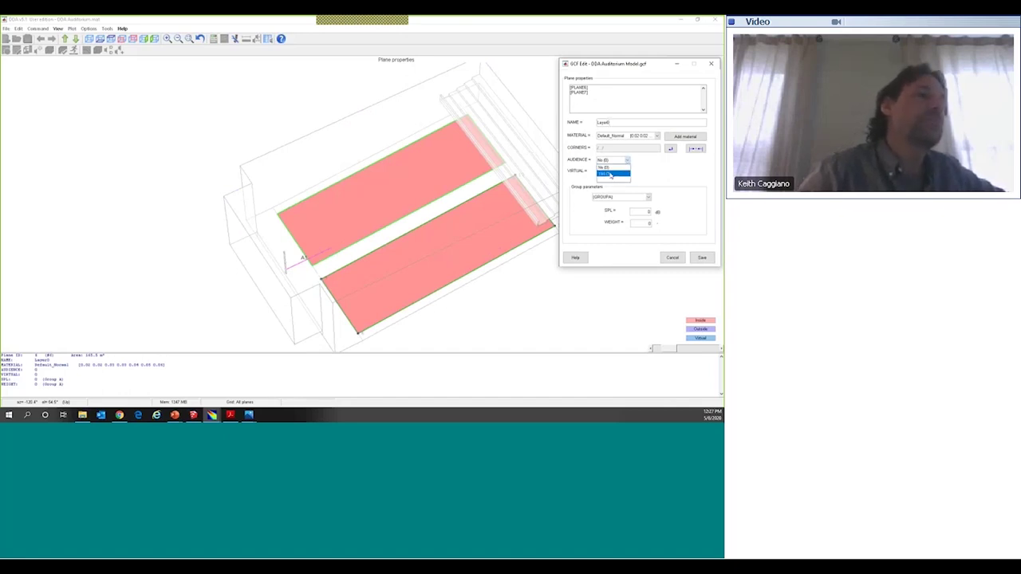
{"action": "left_click", "coordinate": [611, 175]}
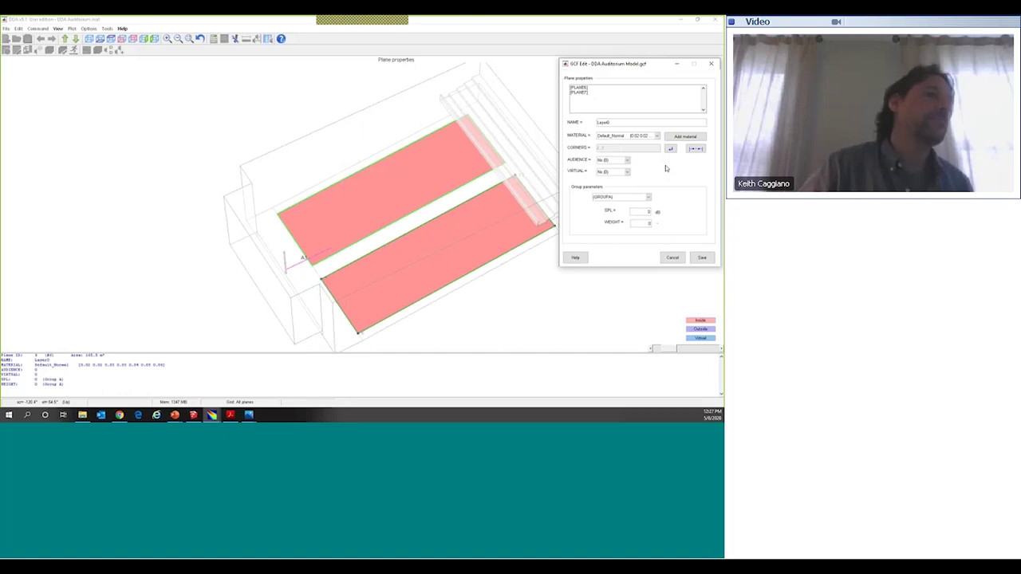
{"action": "left_click", "coordinate": [627, 161]}
{"action": "left_click", "coordinate": [617, 175]}
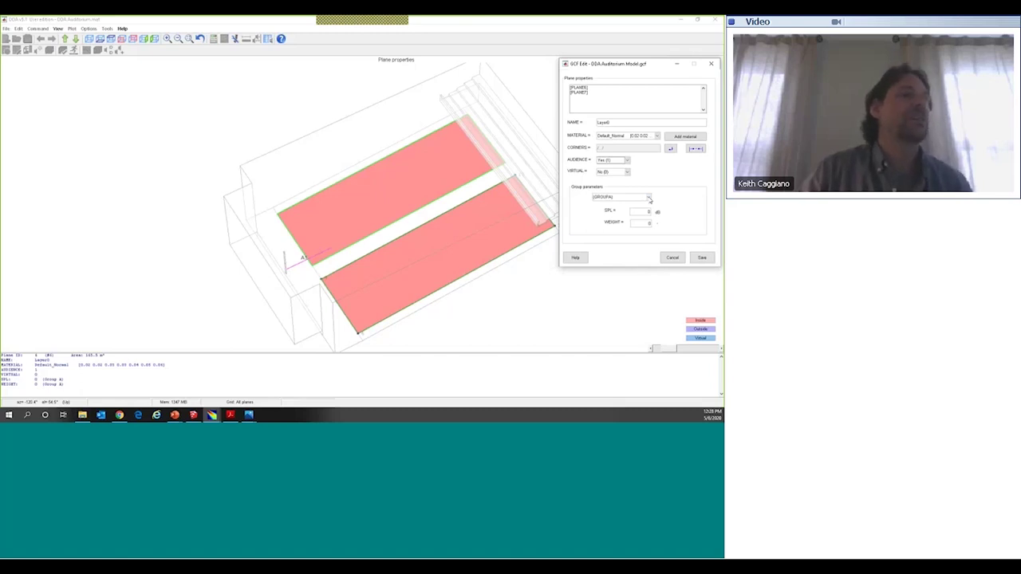
Step: Enter the target SPL and a weight of 1 for Group A on the two selected floor planes
{"action": "left_click", "coordinate": [650, 199]}
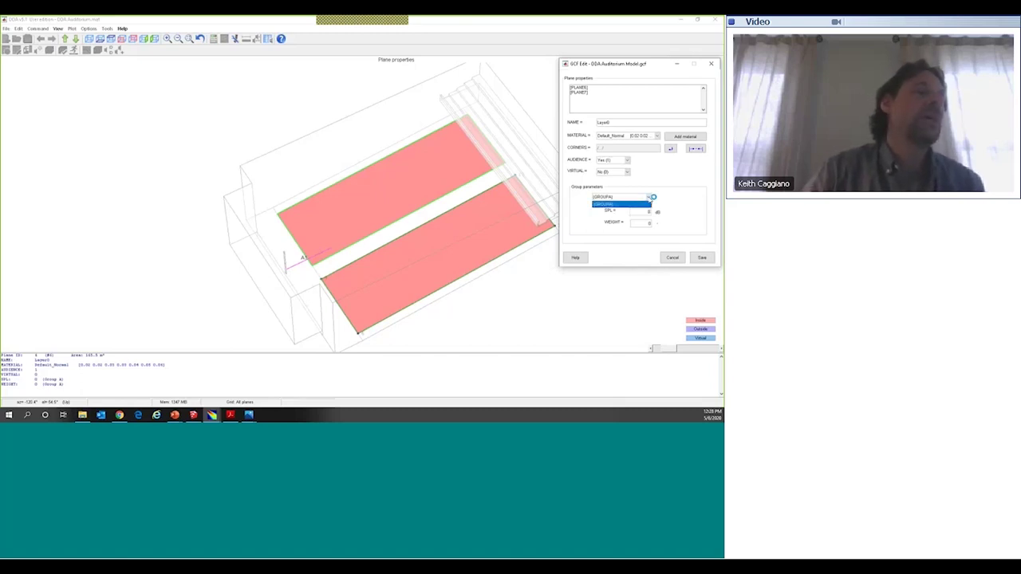
{"action": "left_click", "coordinate": [651, 198]}
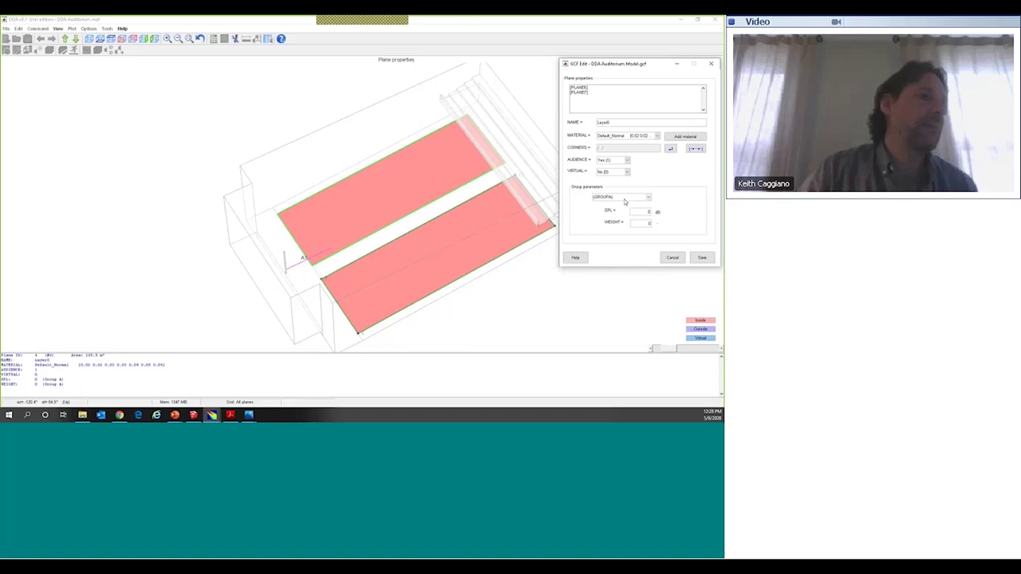
{"action": "left_click", "coordinate": [648, 198]}
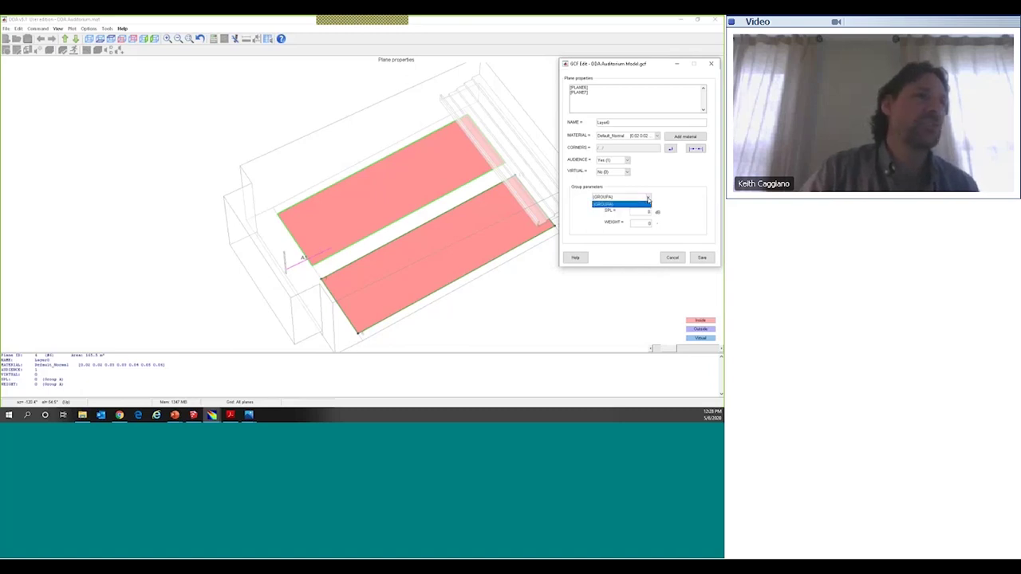
{"action": "left_click", "coordinate": [627, 207]}
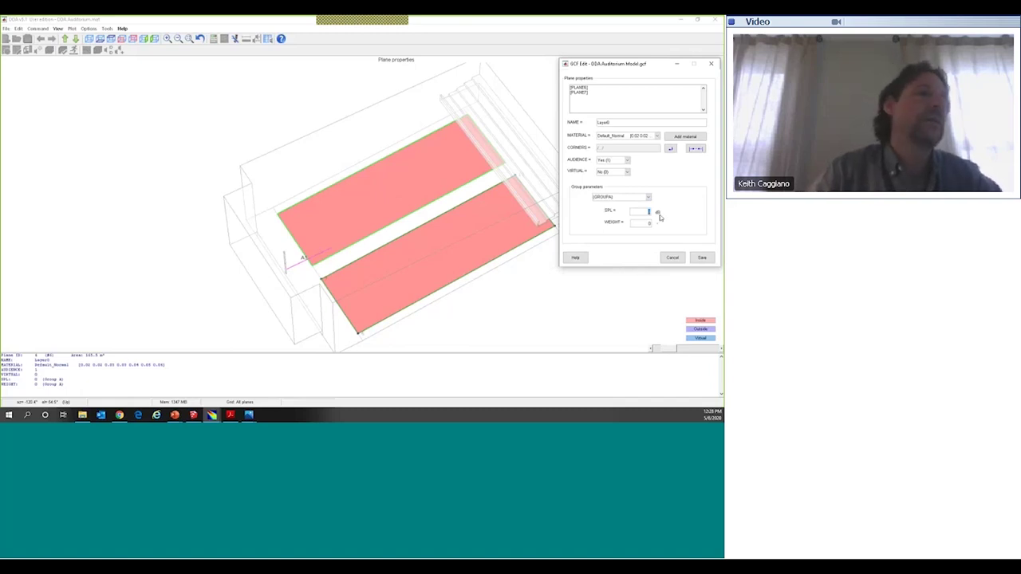
{"action": "key", "text": "Tab"}
{"action": "key", "text": "Tab"}
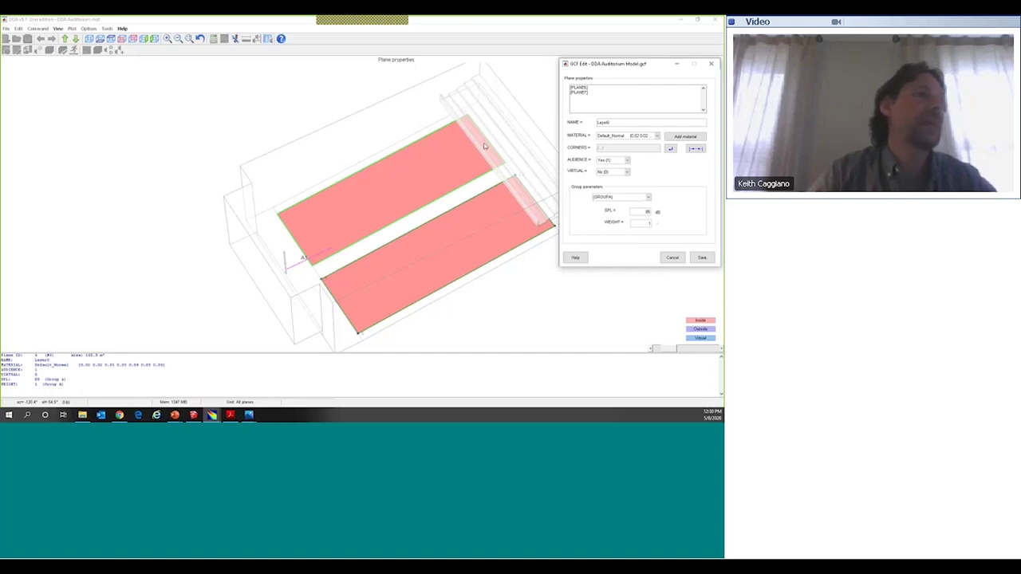
Step: Clear the floor plane selection and select the five stepped balcony planes together instead
{"action": "left_click", "coordinate": [463, 163]}
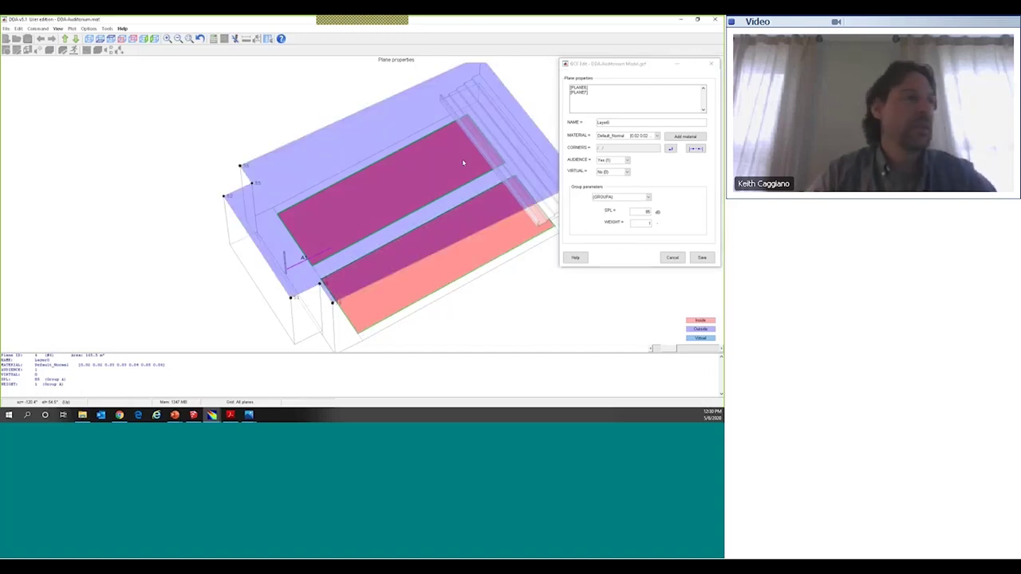
{"action": "right_click", "coordinate": [404, 171]}
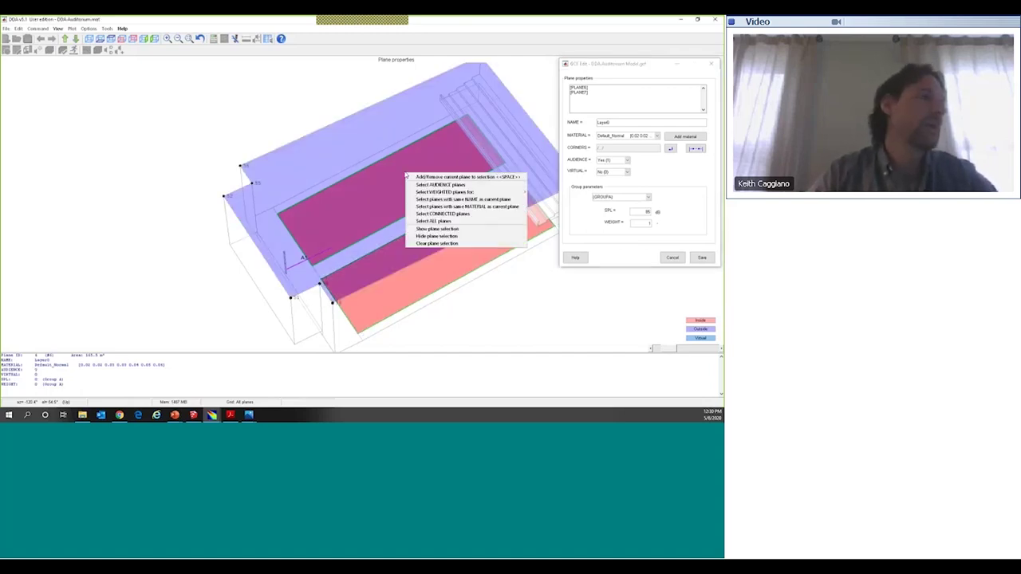
{"action": "left_click", "coordinate": [459, 245]}
{"action": "left_click", "coordinate": [377, 241]}
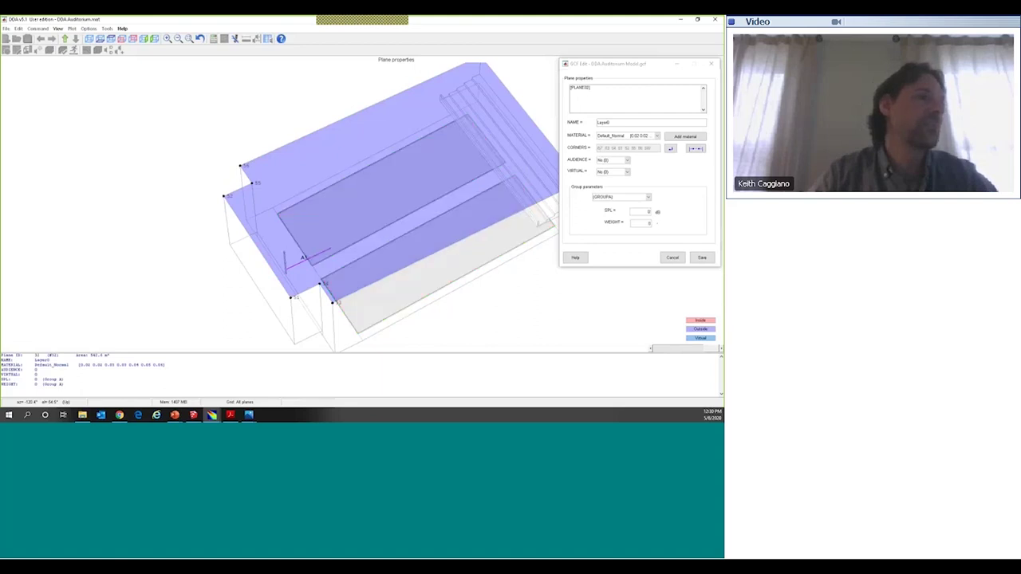
{"action": "left_click", "coordinate": [493, 104]}
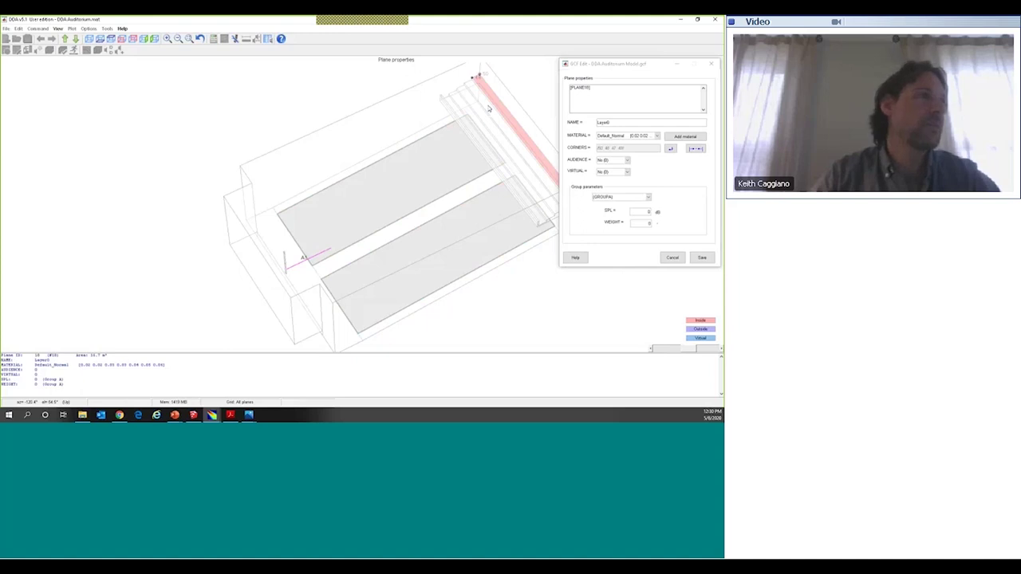
{"action": "left_click", "coordinate": [482, 117], "text": "ctrl"}
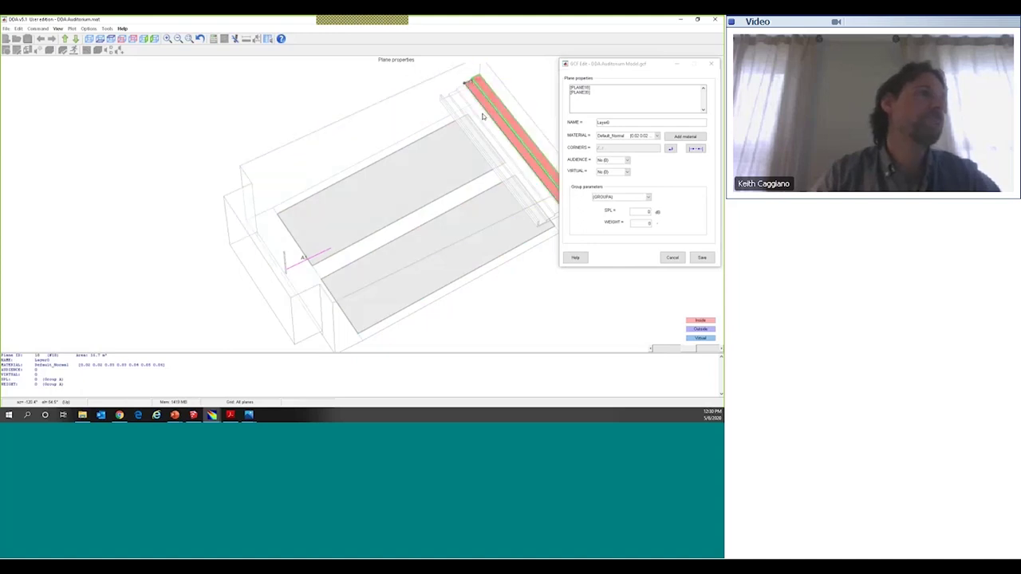
{"action": "left_click", "coordinate": [481, 115], "text": "ctrl"}
{"action": "left_click", "coordinate": [478, 128], "text": "ctrl"}
{"action": "left_click", "coordinate": [477, 127], "text": "ctrl"}
{"action": "left_click", "coordinate": [476, 136], "text": "ctrl"}
{"action": "left_click", "coordinate": [477, 139], "text": "ctrl"}
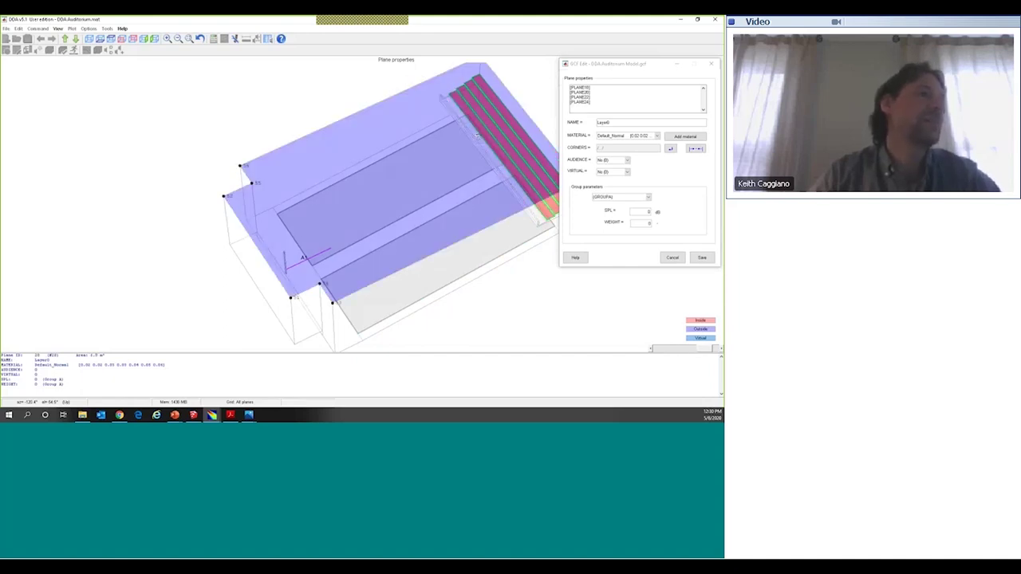
{"action": "left_click", "coordinate": [473, 123], "text": "ctrl"}
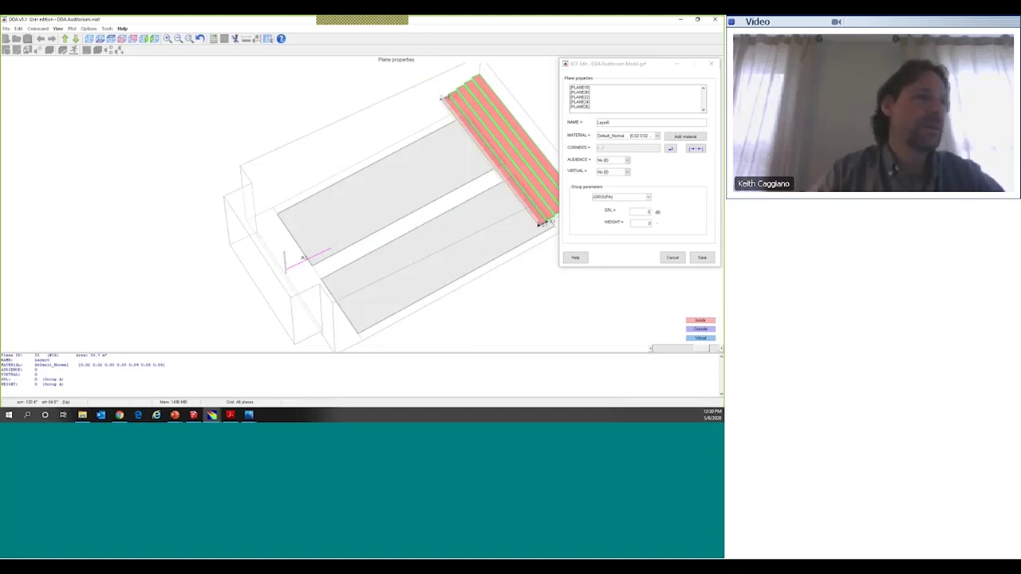
Step: Set the five balcony planes to a target SPL of 85 dB and a weight of 1 for Group A, and save the plane properties
{"action": "double_click", "coordinate": [646, 211]}
{"action": "left_click", "coordinate": [653, 211]}
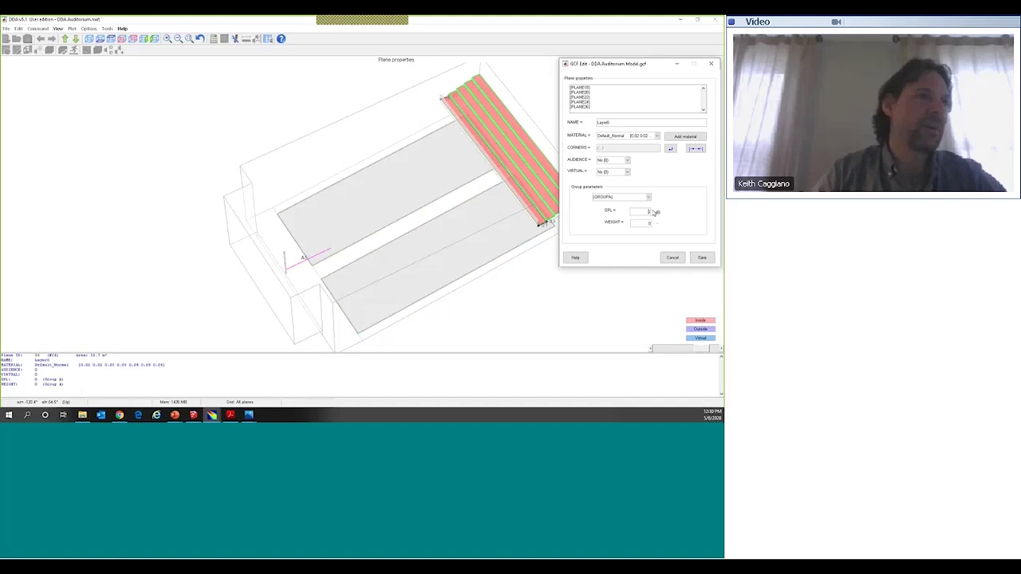
{"action": "key", "text": "BackSpace"}
{"action": "type", "text": "85"}
{"action": "double_click", "coordinate": [650, 223]}
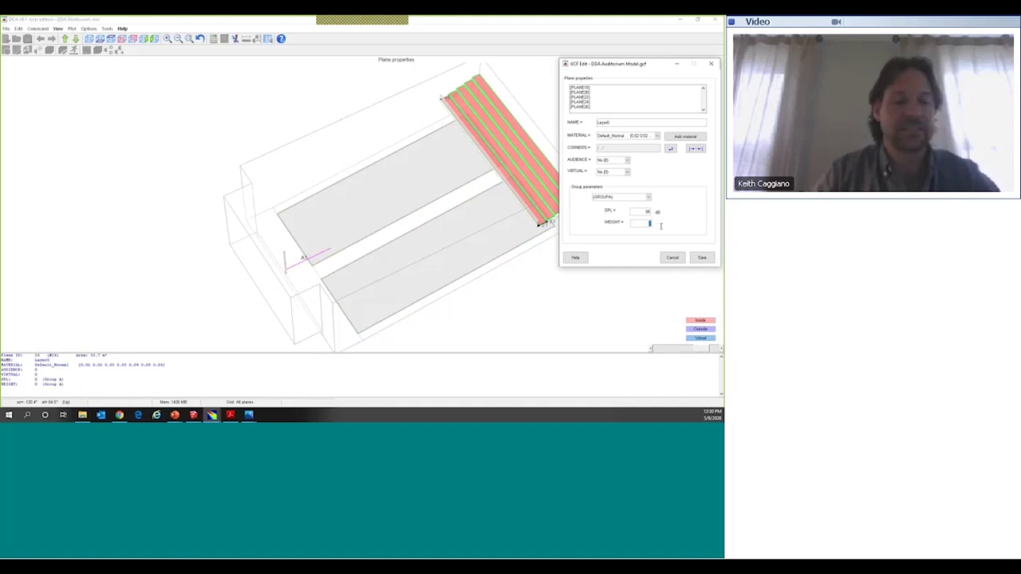
{"action": "type", "text": "1"}
{"action": "left_click", "coordinate": [275, 240]}
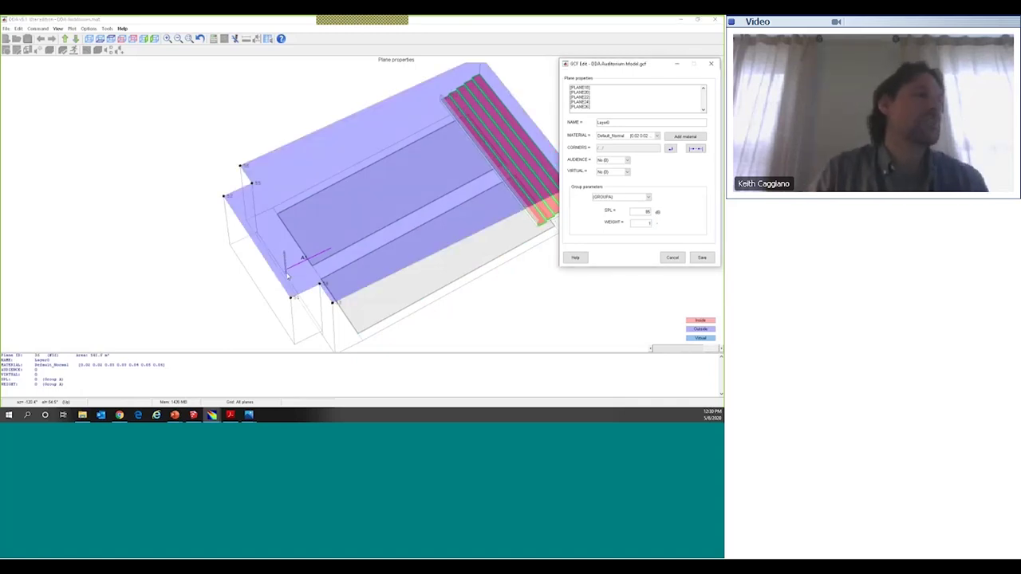
{"action": "left_click", "coordinate": [287, 275]}
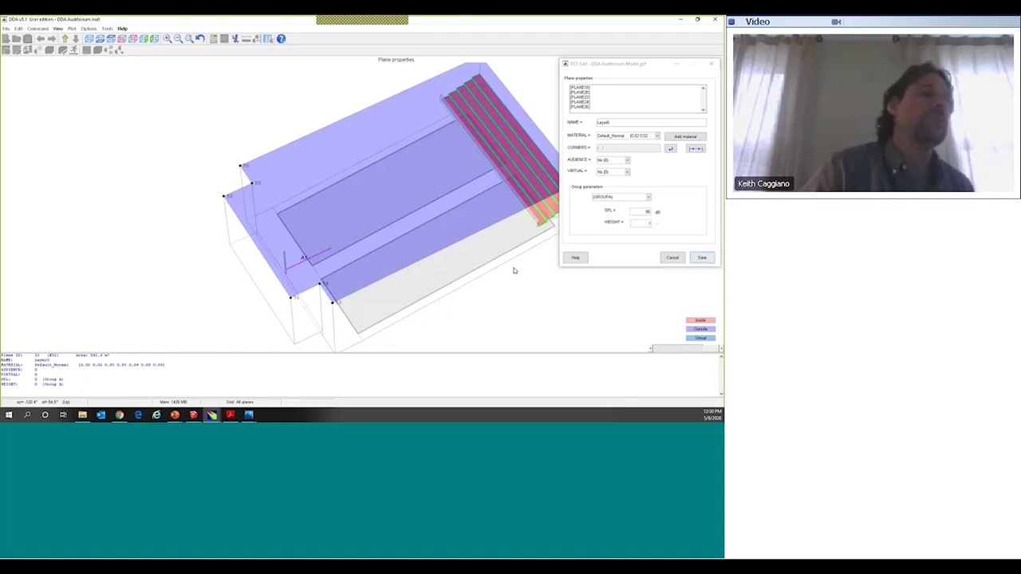
{"action": "left_click", "coordinate": [702, 257]}
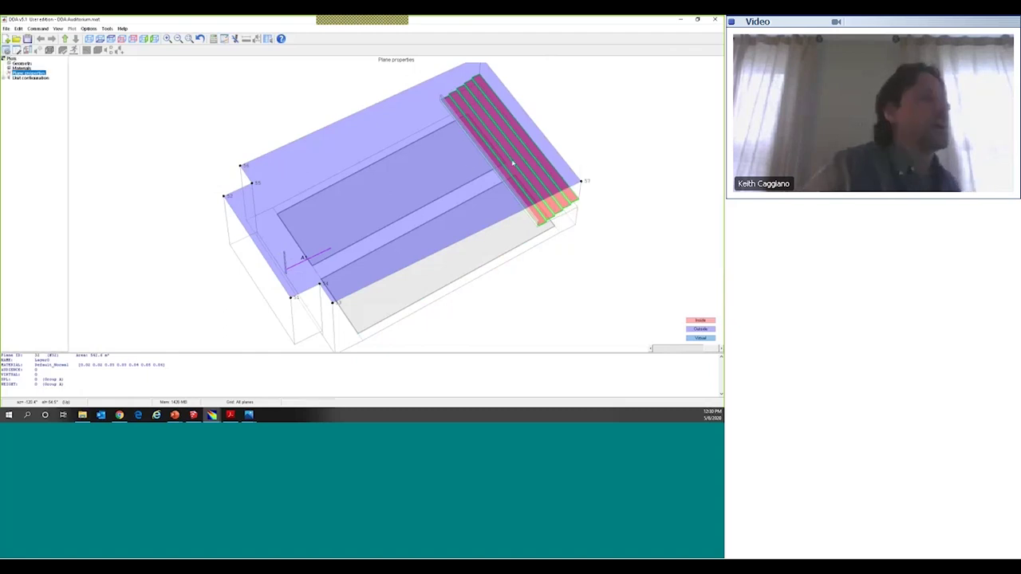
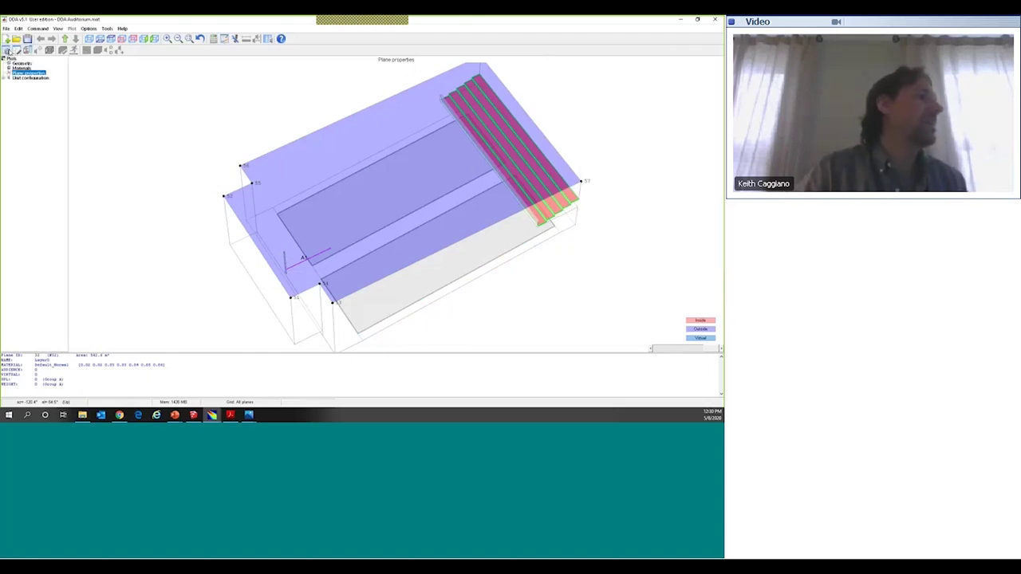
Step: Display the auditorium geometry and examine the floor and balcony planes from a higher angle
{"action": "left_click", "coordinate": [48, 51]}
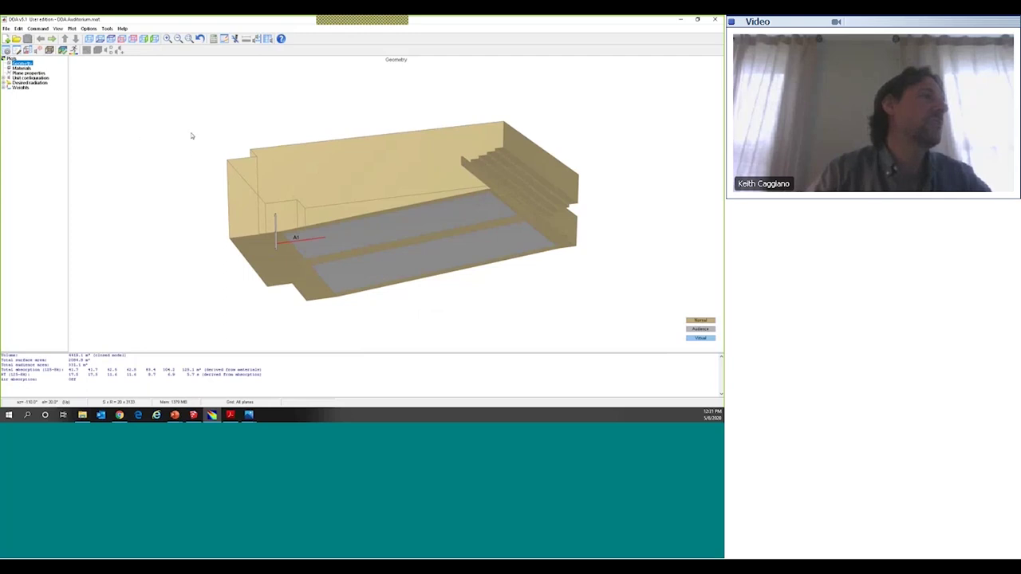
{"action": "left_click_drag", "start_coordinate": [192, 135], "coordinate": [173, 160]}
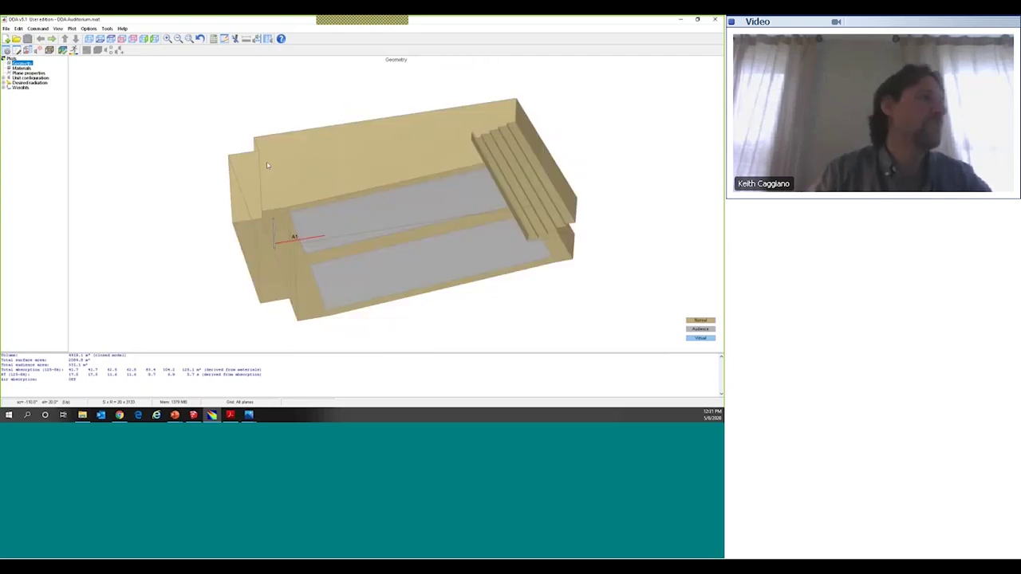
{"action": "left_click_drag", "start_coordinate": [128, 134], "coordinate": [353, 247]}
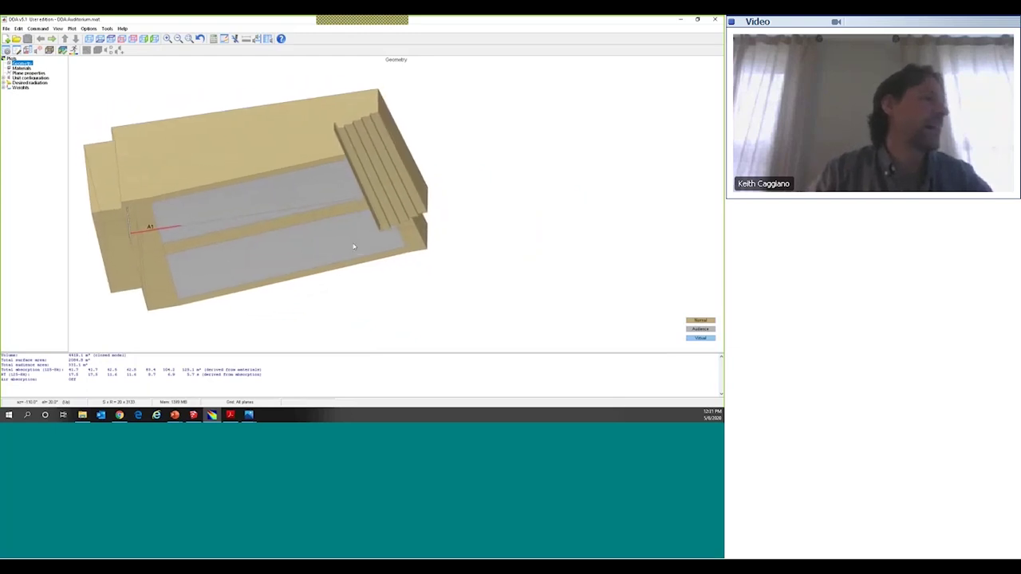
Step: Reopen the project settings and, in a top view of the model, reposition loudspeaker A1 graphically to about X 0.16 m, Y 7.10 m
{"action": "left_click", "coordinate": [6, 51]}
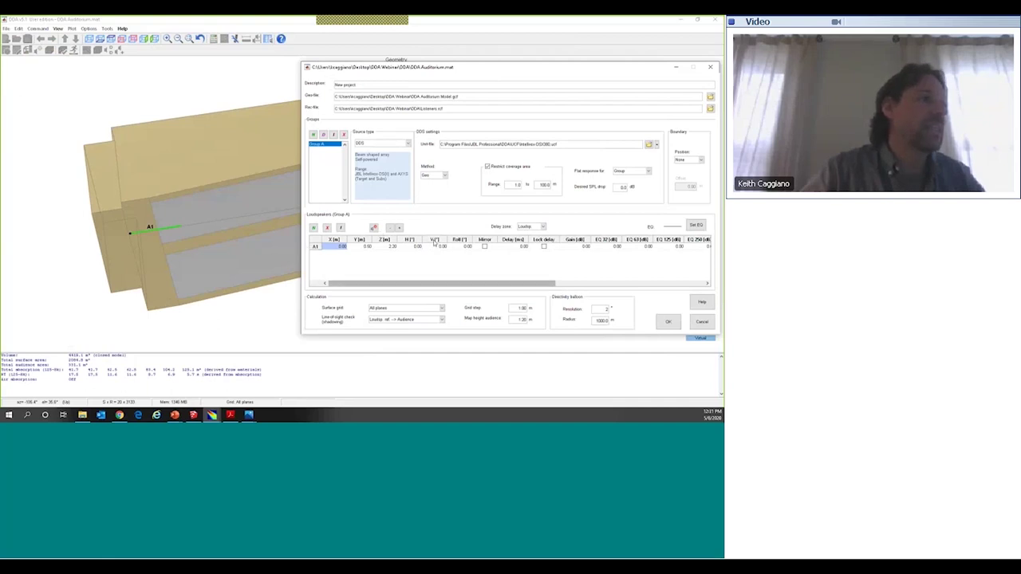
{"action": "left_click", "coordinate": [208, 96]}
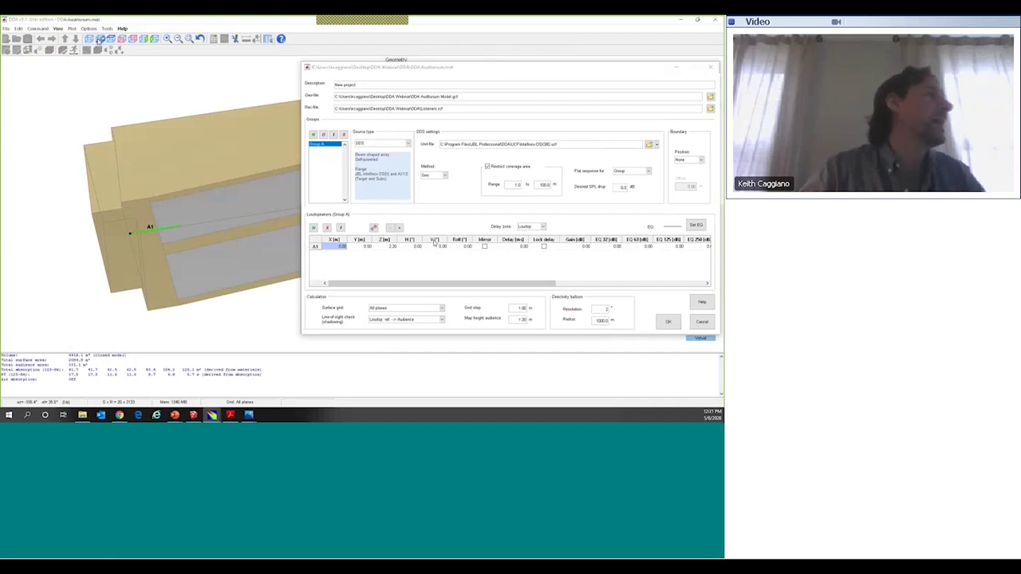
{"action": "left_click", "coordinate": [101, 39]}
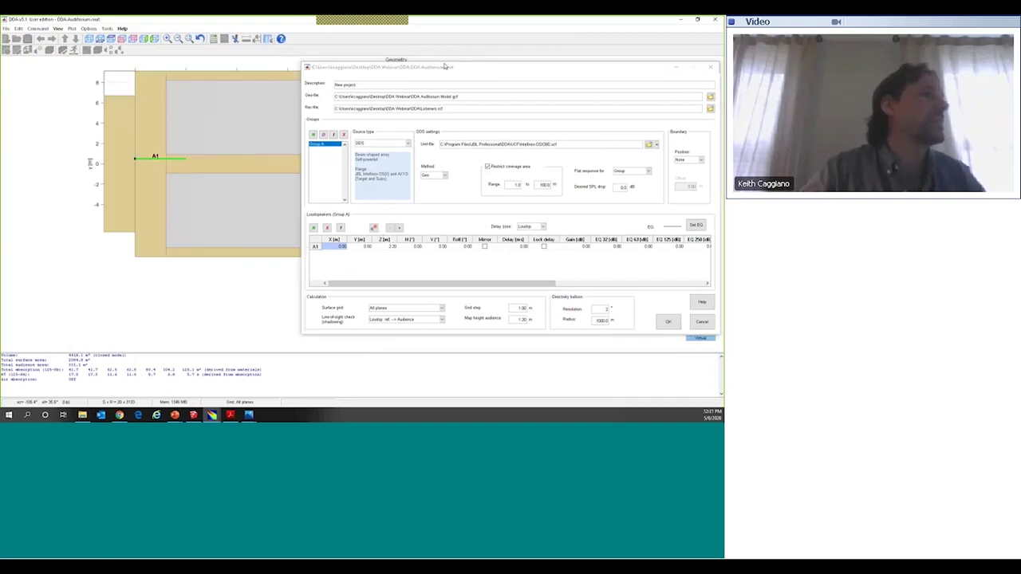
{"action": "left_click_drag", "start_coordinate": [499, 67], "coordinate": [579, 59]}
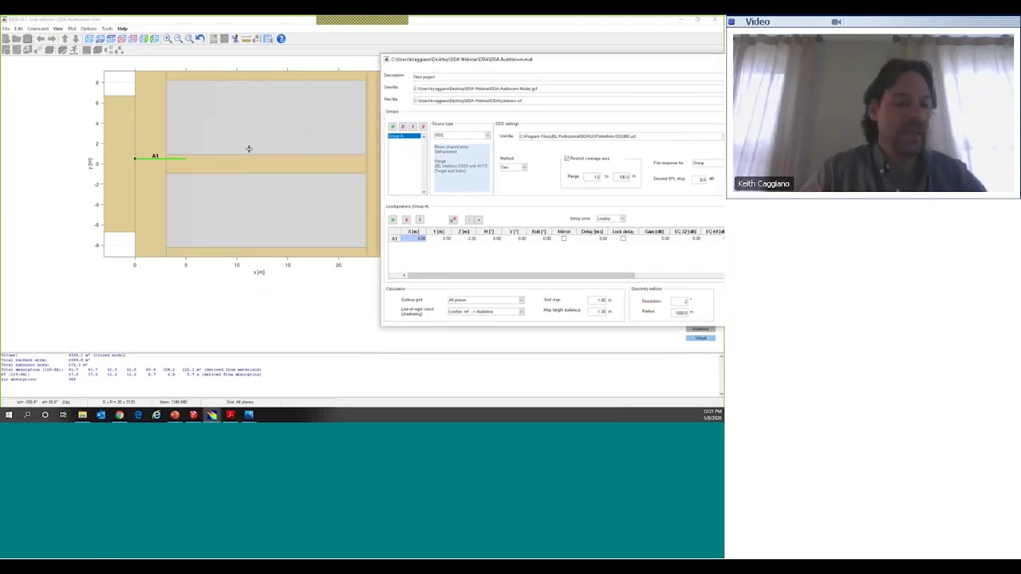
{"action": "left_click_drag", "start_coordinate": [250, 150], "coordinate": [221, 185]}
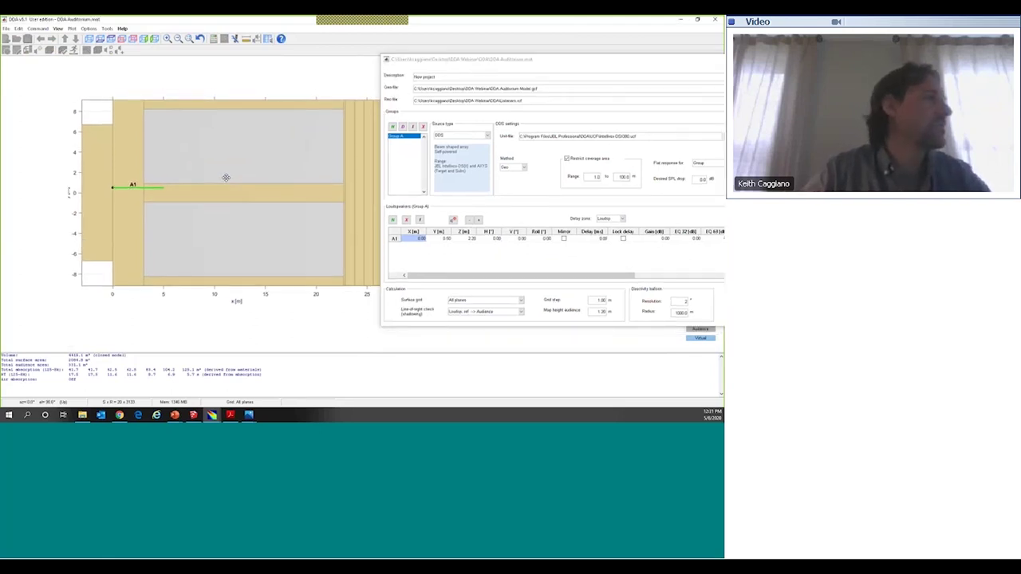
{"action": "left_click_drag", "start_coordinate": [491, 67], "coordinate": [420, 65]}
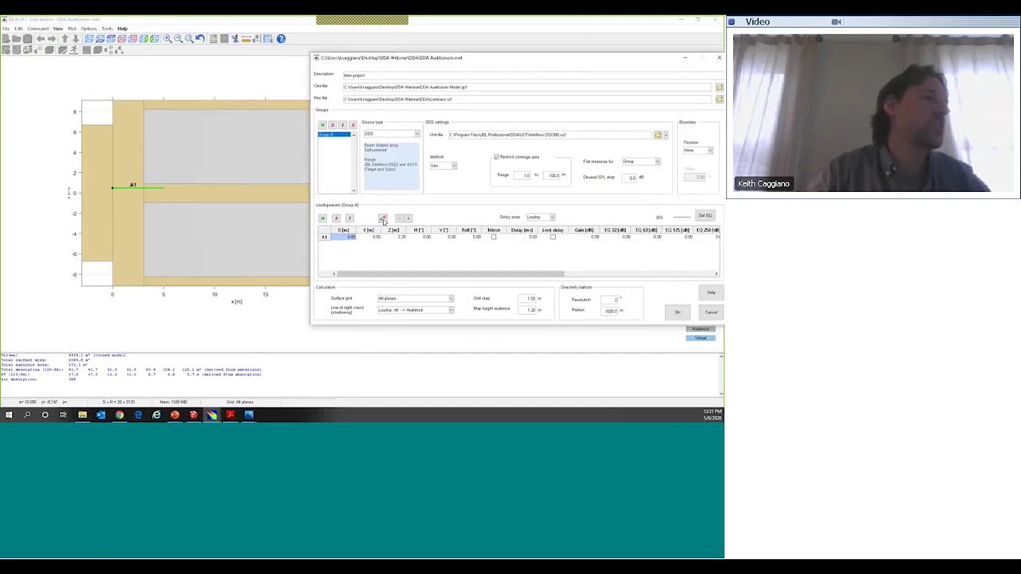
{"action": "left_click", "coordinate": [370, 237]}
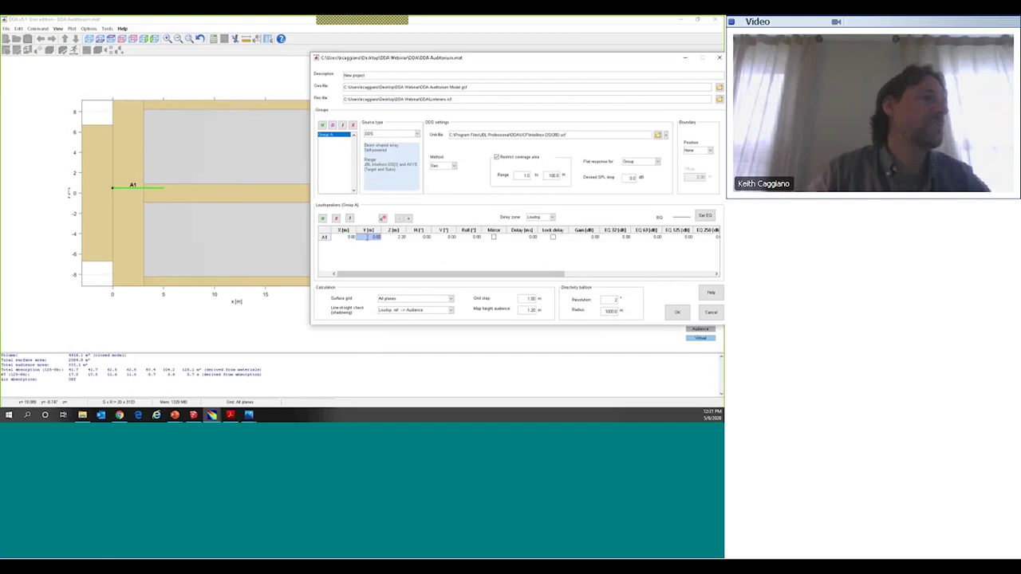
{"action": "left_click", "coordinate": [382, 218]}
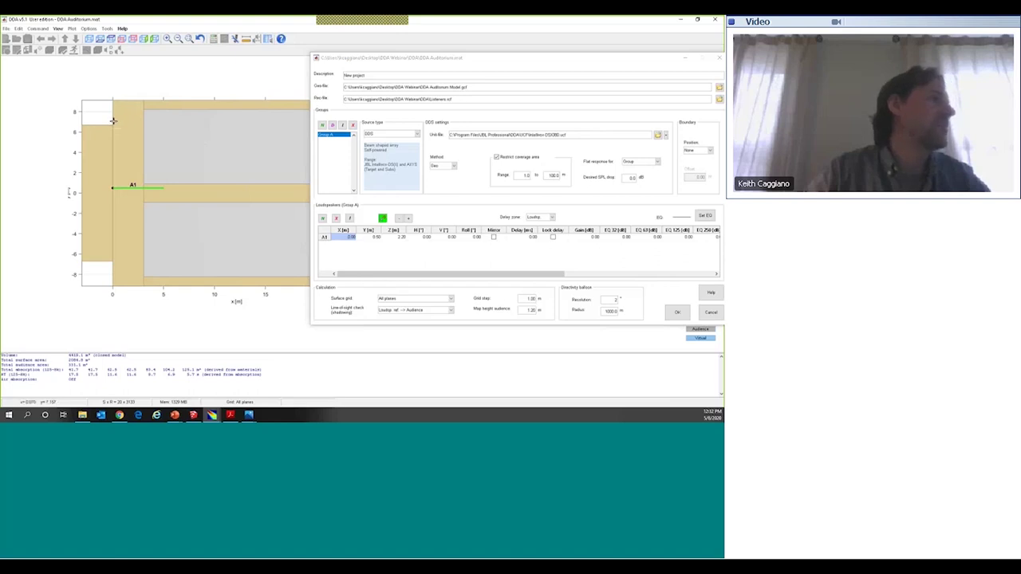
{"action": "left_click", "coordinate": [114, 120]}
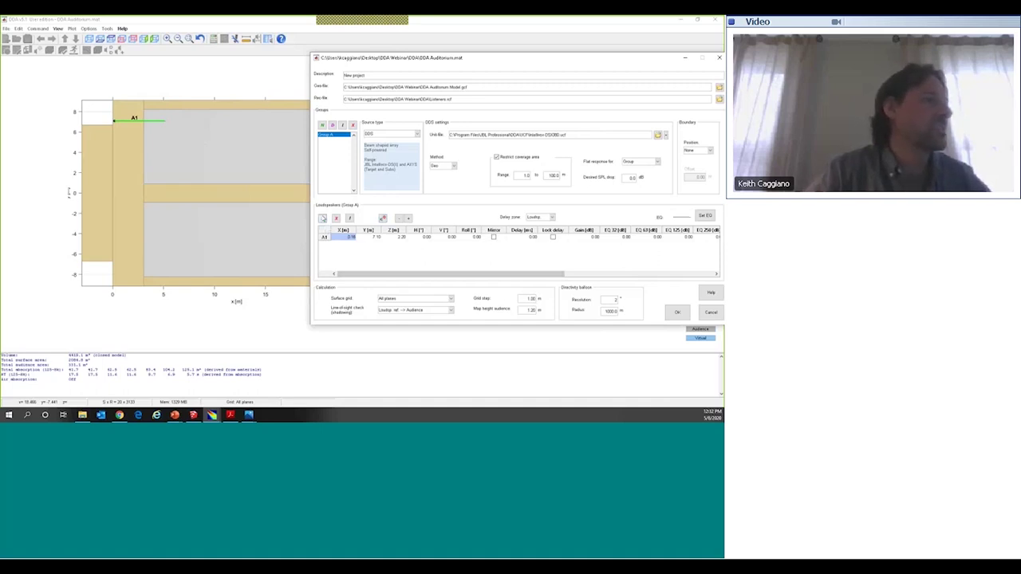
Step: Add a second loudspeaker to Group A and mirror its position by setting Y to -7.10 m
{"action": "left_click", "coordinate": [323, 219]}
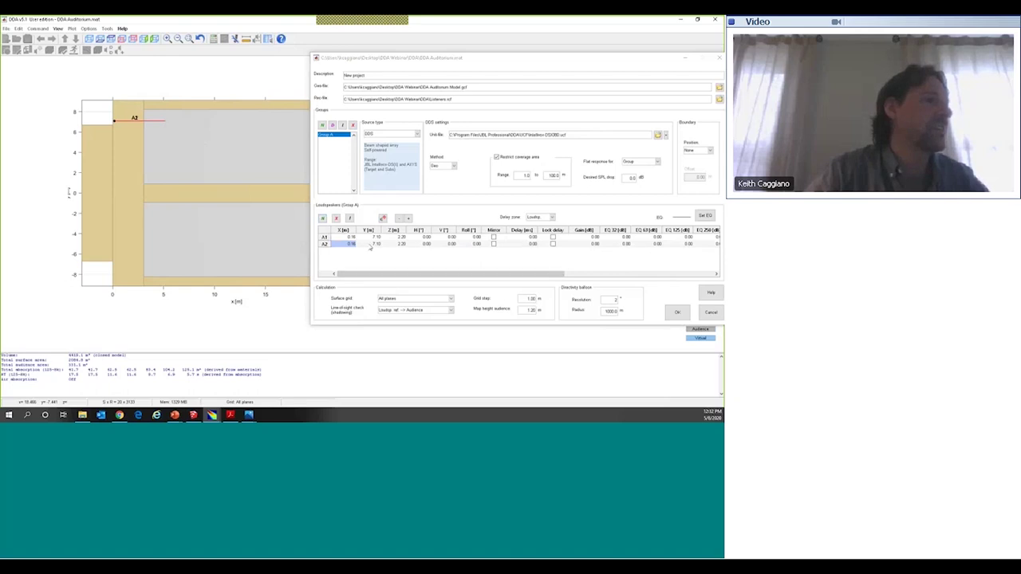
{"action": "key", "text": "Tab"}
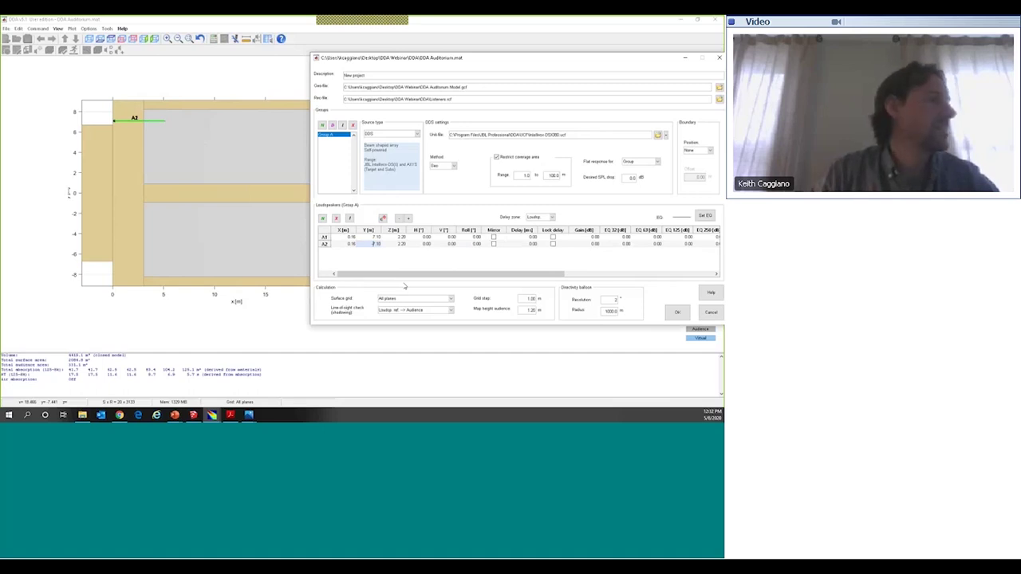
{"action": "type", "text": "-"}
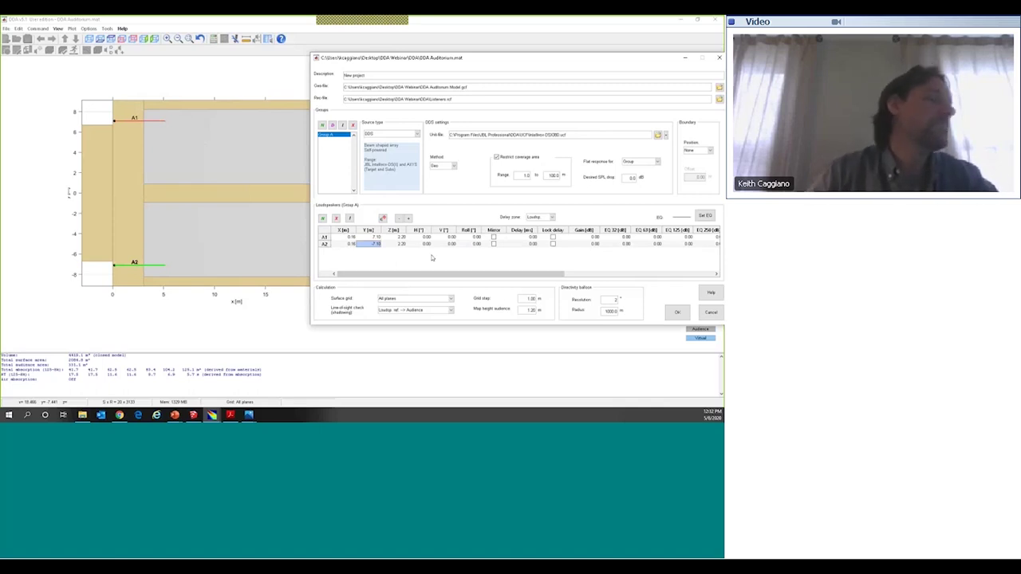
Step: Aim loudspeaker A1 inward toward the audience by setting its horizontal angle to -20°
{"action": "left_click", "coordinate": [400, 237]}
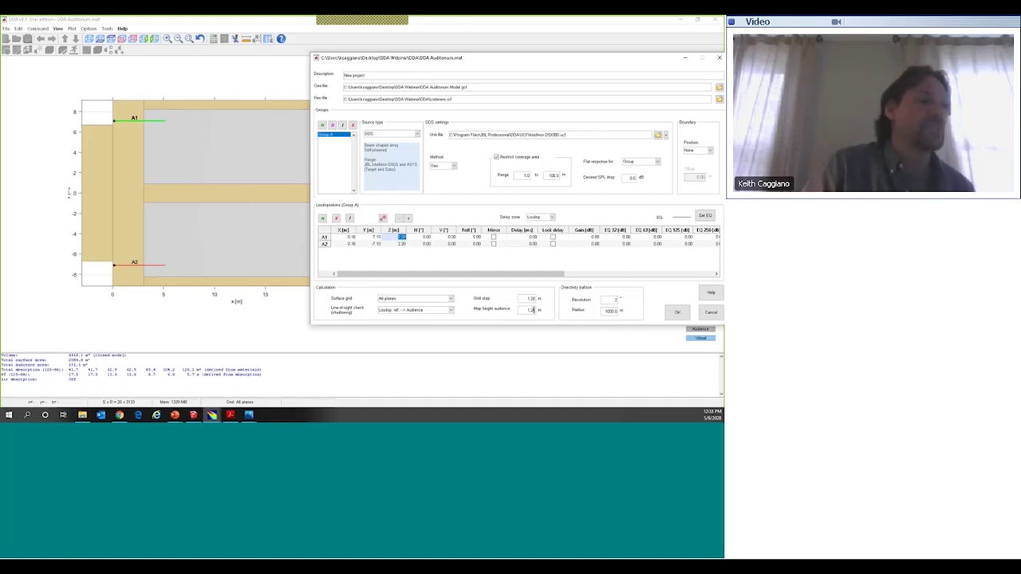
{"action": "left_click", "coordinate": [532, 319]}
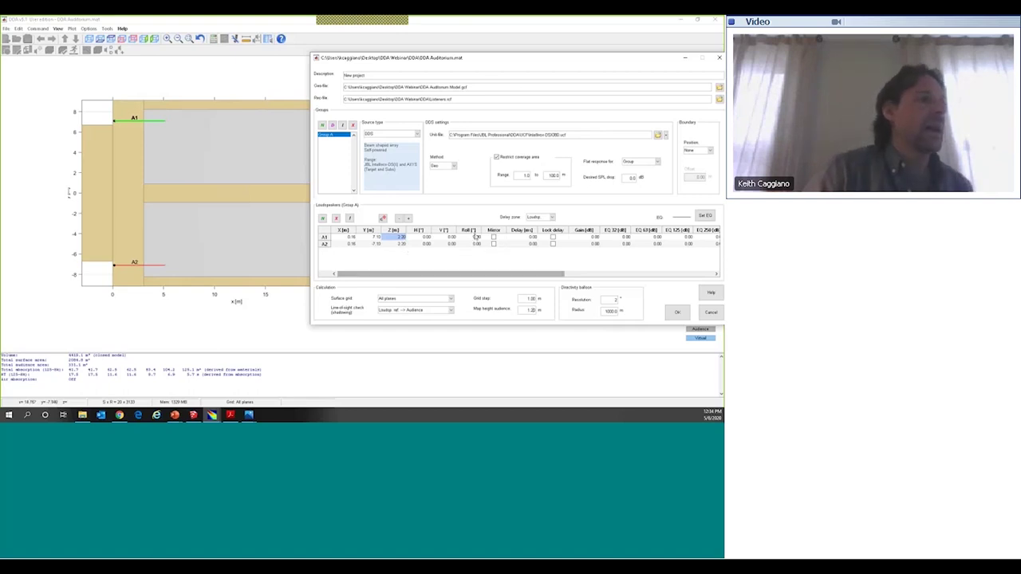
{"action": "left_click", "coordinate": [426, 237]}
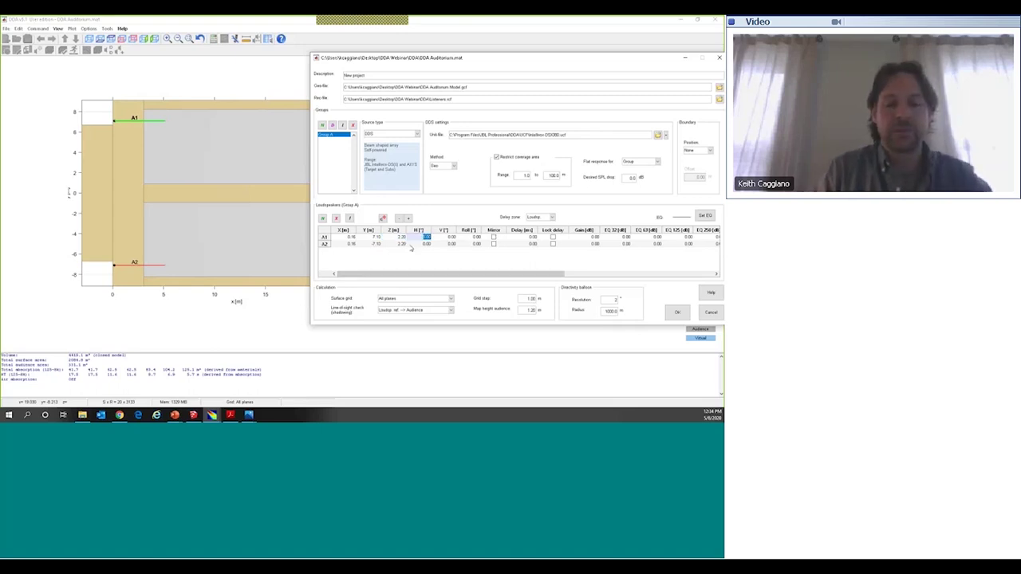
{"action": "type", "text": "20"}
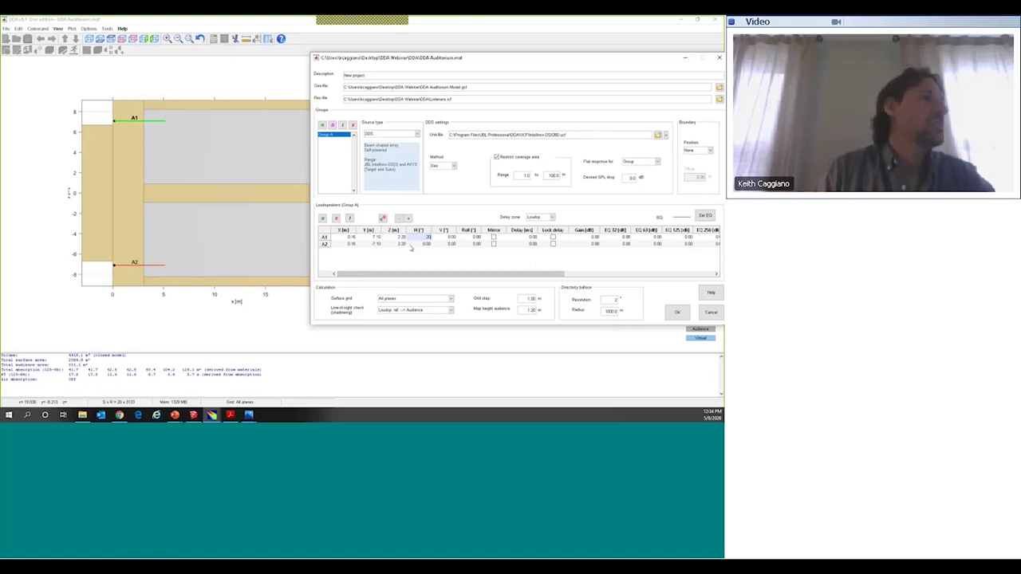
{"action": "key", "text": "Return"}
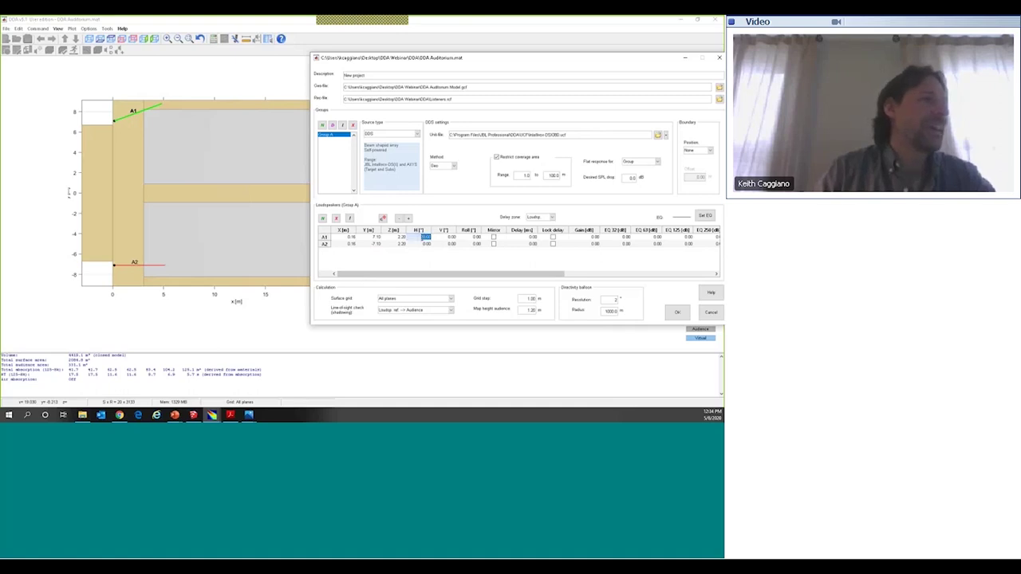
{"action": "type", "text": "-20"}
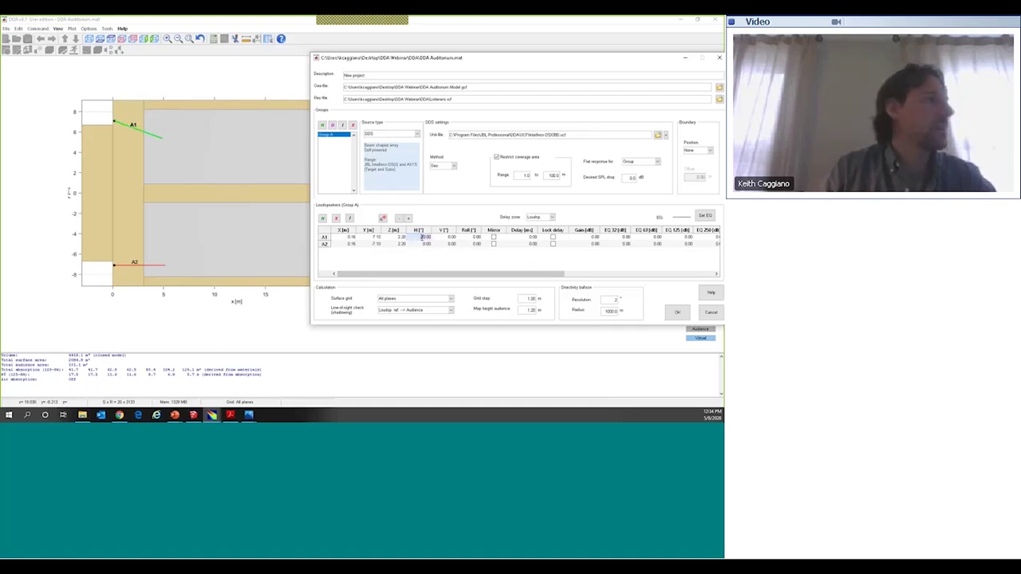
{"action": "key", "text": "Return"}
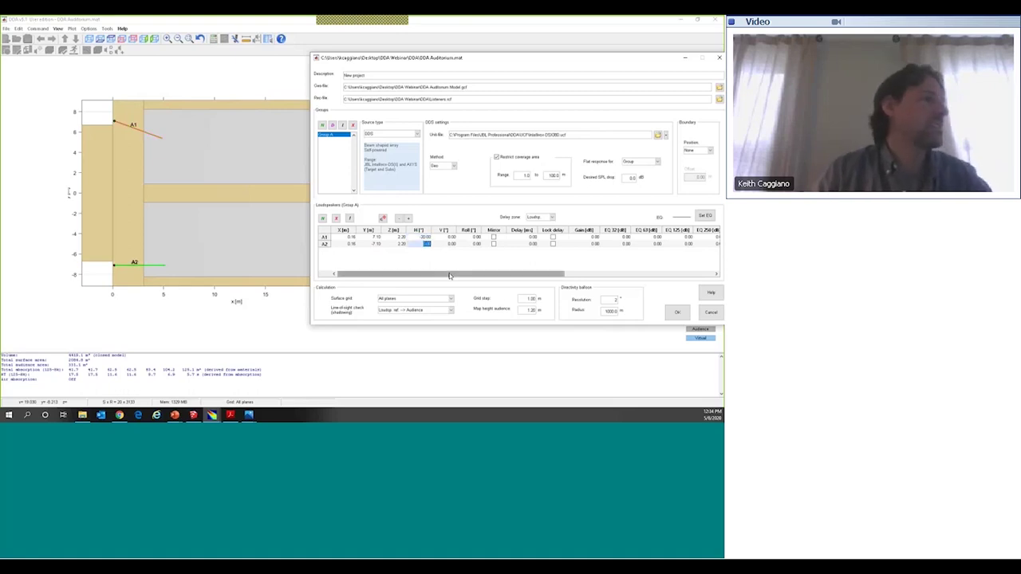
Step: Set the horizontal angle of loudspeaker A1 to -10° and of A2 to 10°, and apply the project settings
{"action": "key", "text": "Return"}
{"action": "key", "text": "Up"}
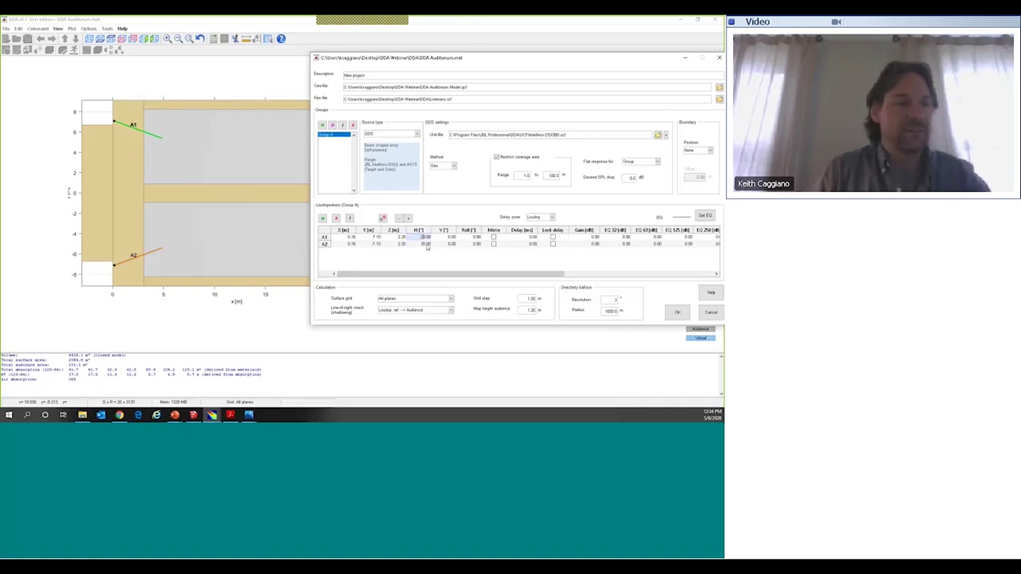
{"action": "type", "text": "-15"}
{"action": "key", "text": "Return"}
{"action": "key", "text": "Down"}
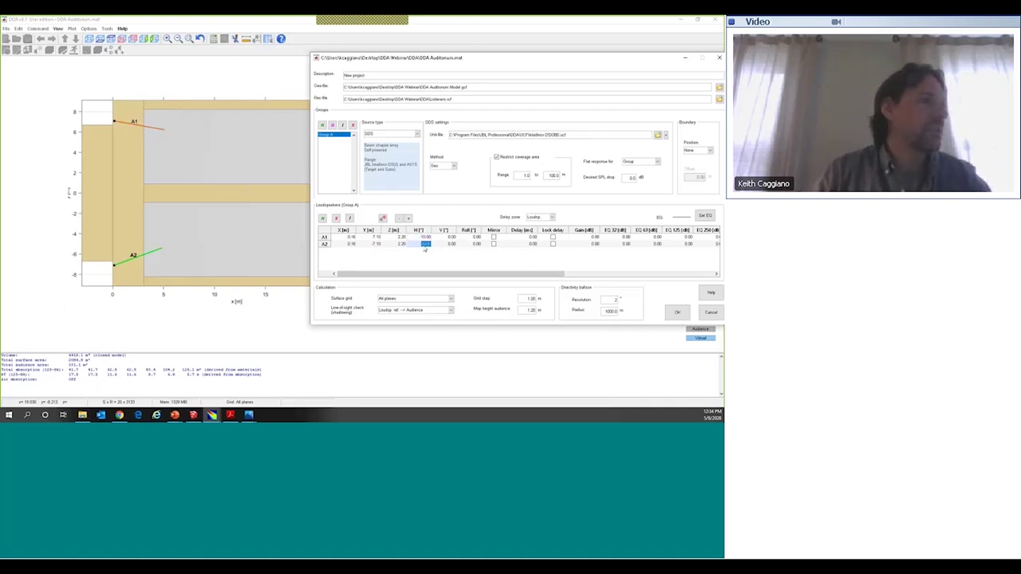
{"action": "left_click", "coordinate": [427, 245]}
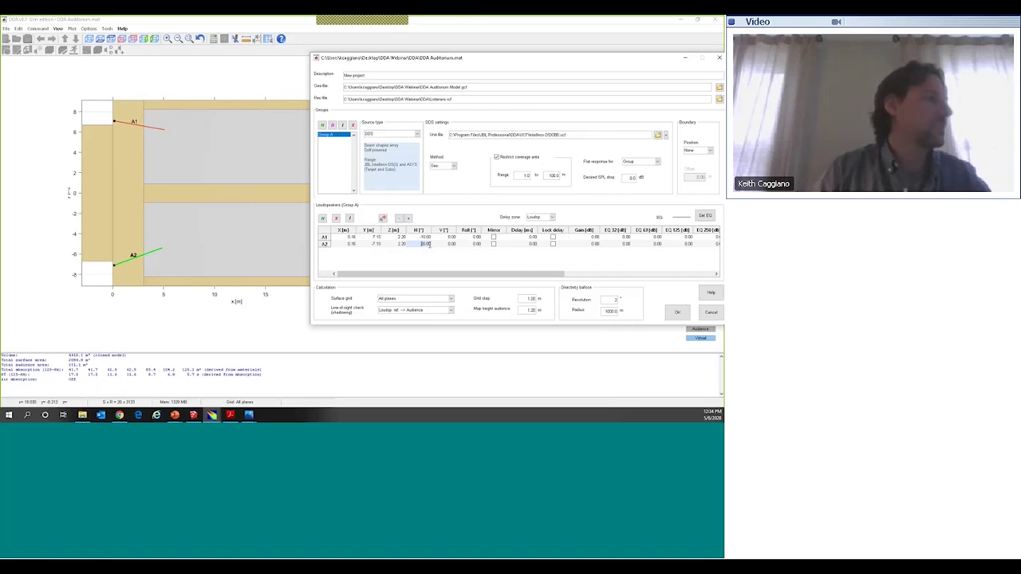
{"action": "type", "text": "10"}
{"action": "key", "text": "Return"}
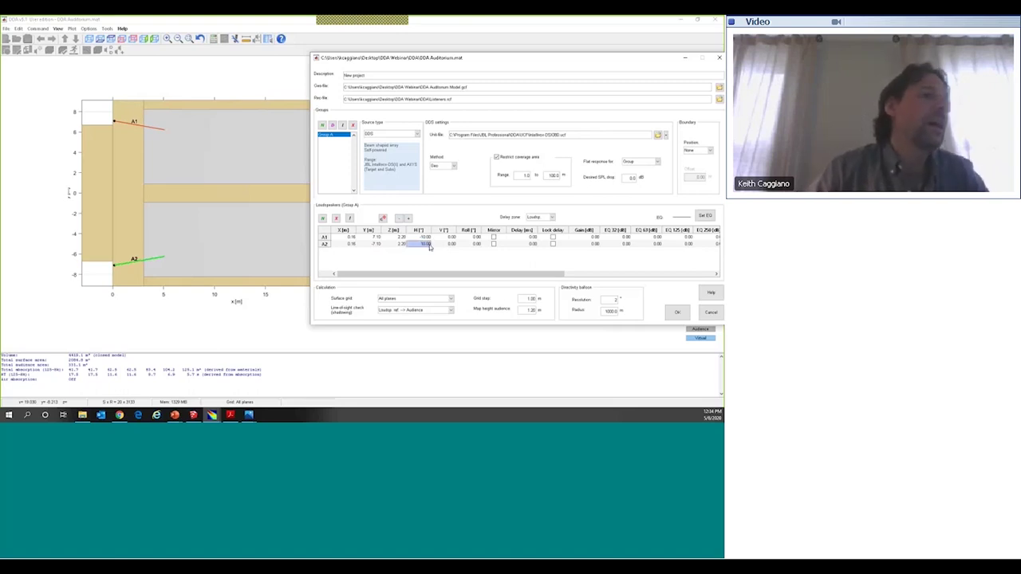
{"action": "left_click_drag", "start_coordinate": [481, 275], "coordinate": [604, 266]}
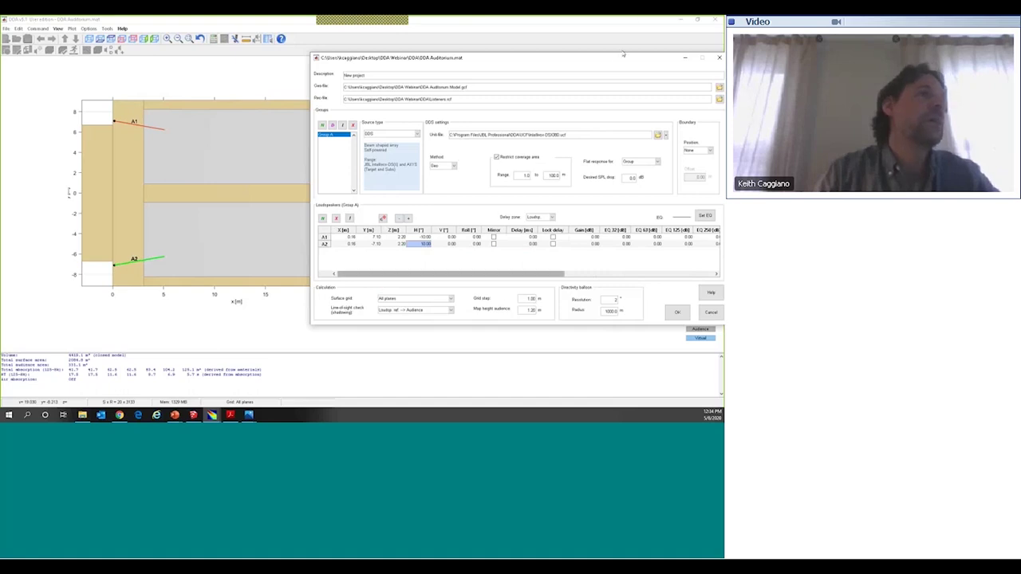
{"action": "left_click_drag", "start_coordinate": [510, 57], "coordinate": [449, 47]}
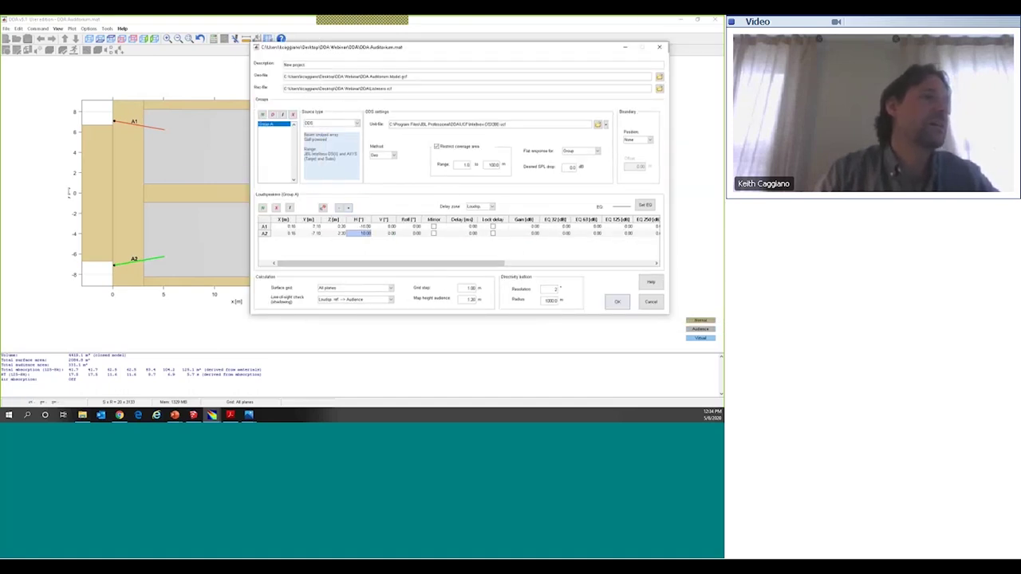
{"action": "left_click", "coordinate": [619, 303]}
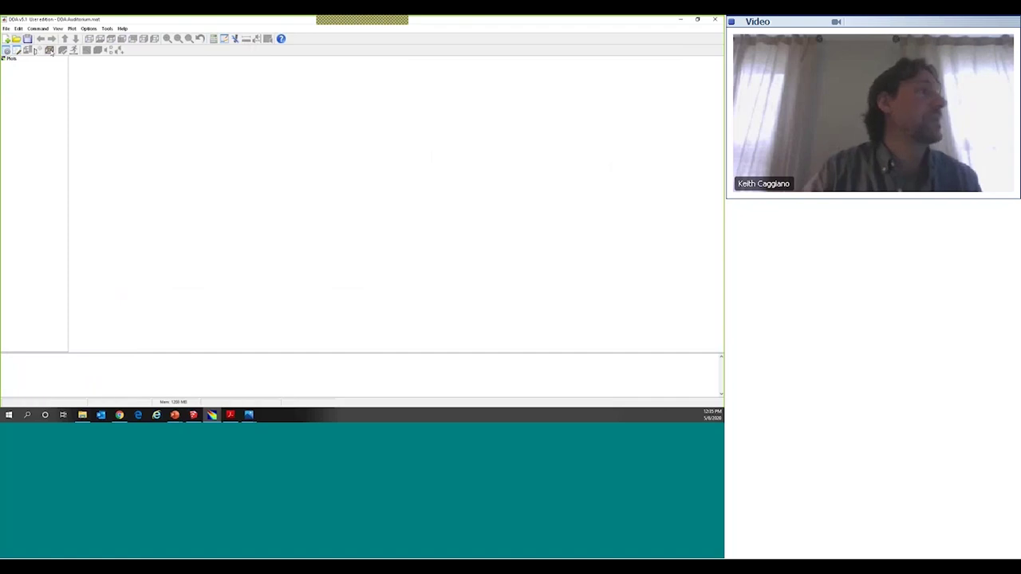
Step: Rebuild the model with the updated project settings and examine both loudspeaker positions from several angles
{"action": "left_click", "coordinate": [50, 50]}
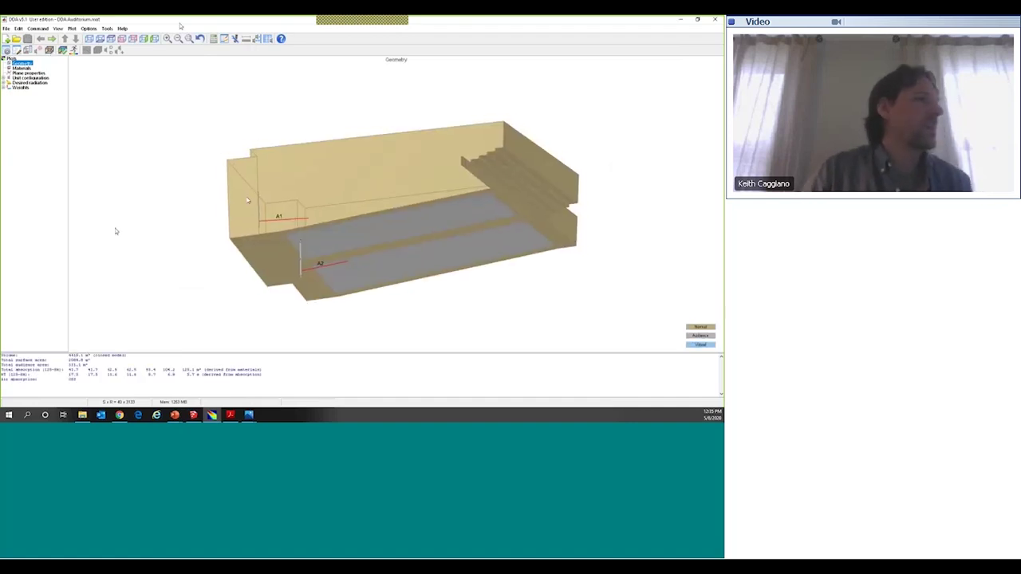
{"action": "left_click_drag", "start_coordinate": [403, 272], "coordinate": [160, 235]}
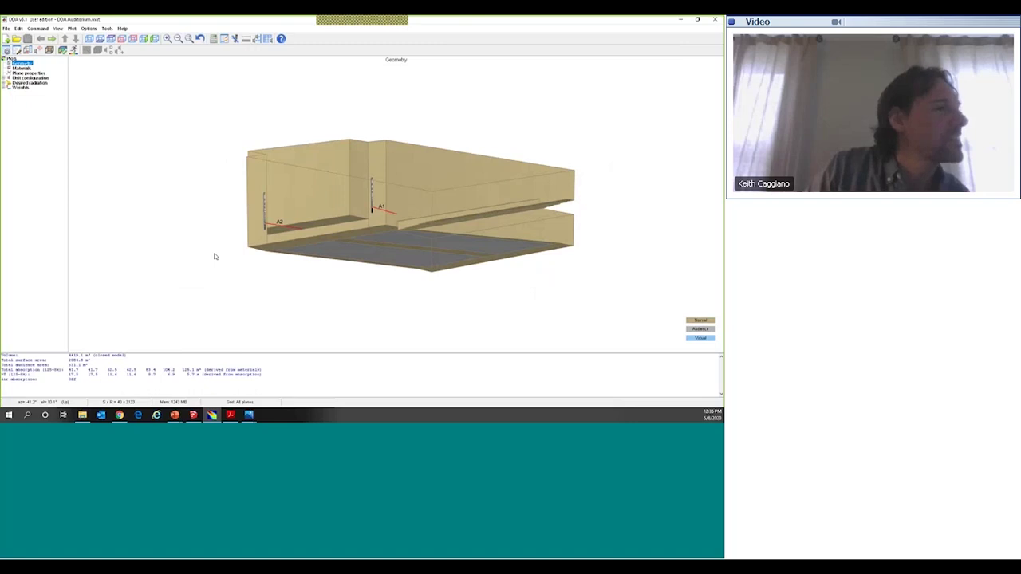
{"action": "left_click_drag", "start_coordinate": [205, 237], "coordinate": [307, 225]}
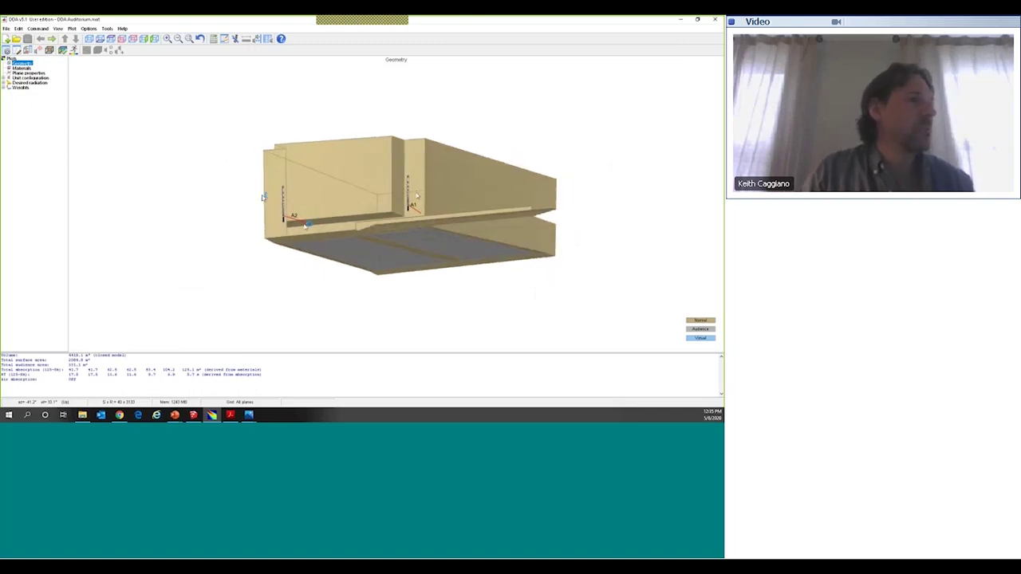
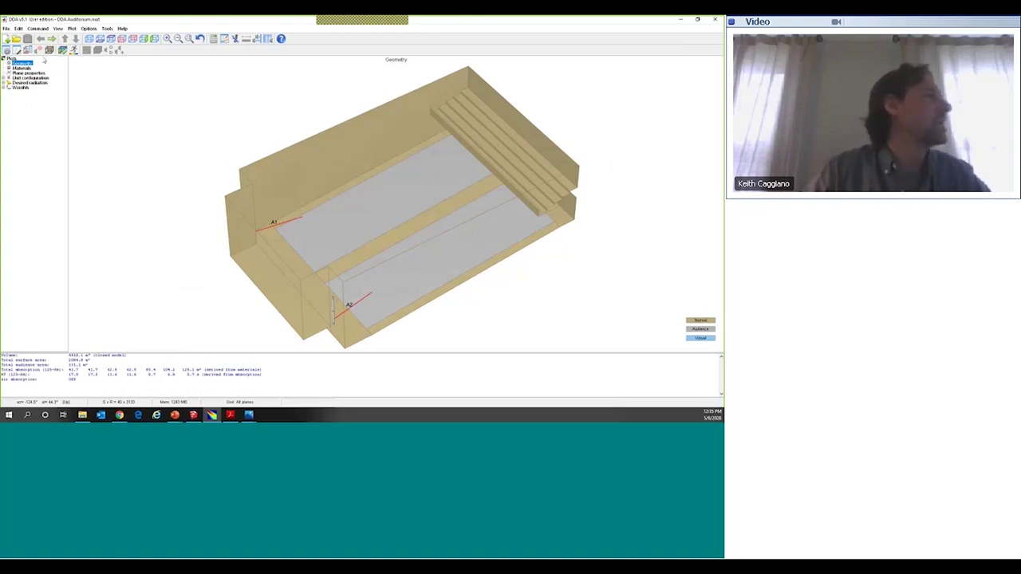
Step: Mark the five stepped balcony planes as audience planes with Yes (1) in the plane properties and save the model
{"action": "left_click", "coordinate": [28, 73]}
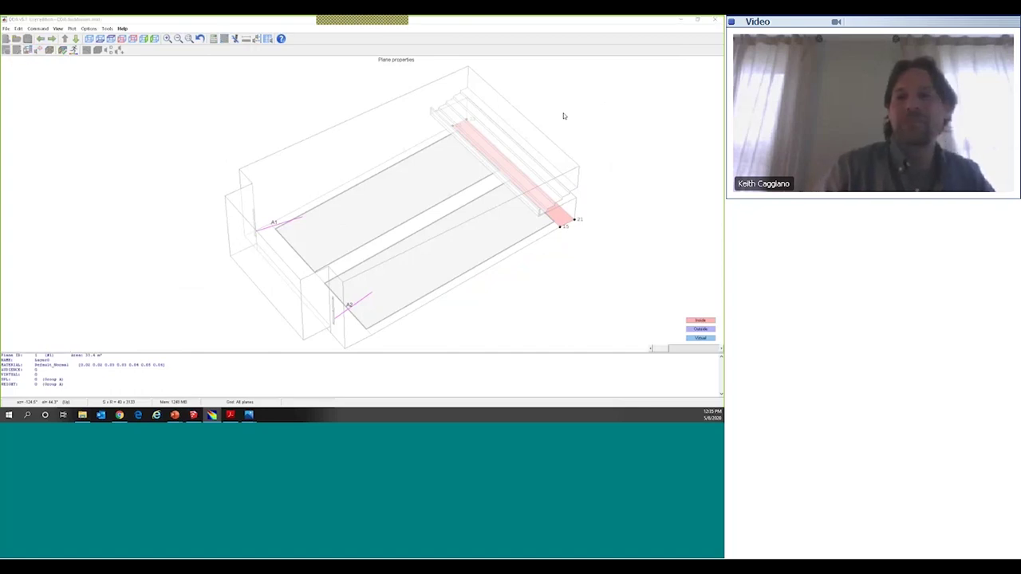
{"action": "left_click", "coordinate": [471, 97]}
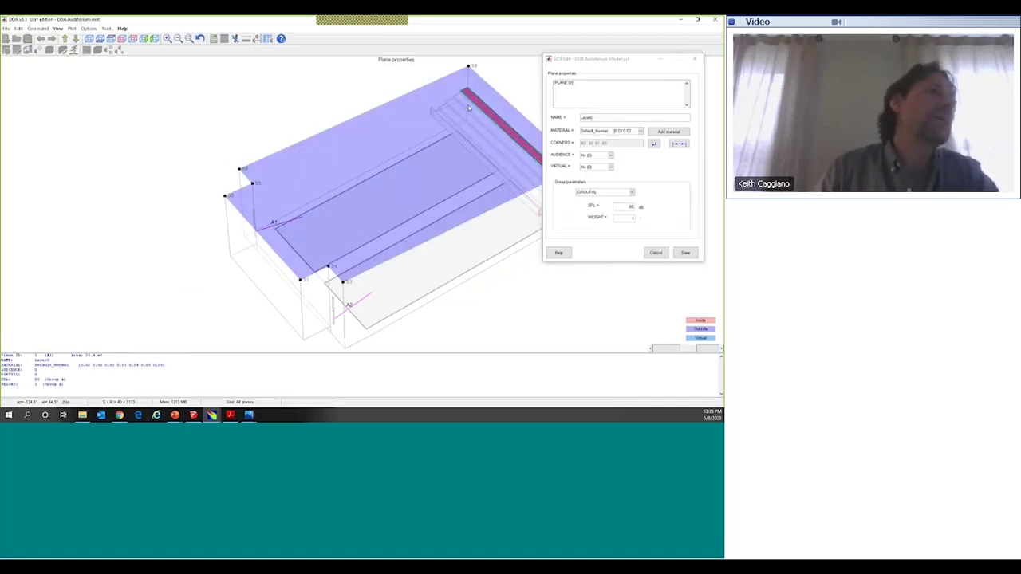
{"action": "left_click", "coordinate": [464, 118]}
{"action": "left_click", "coordinate": [465, 118]}
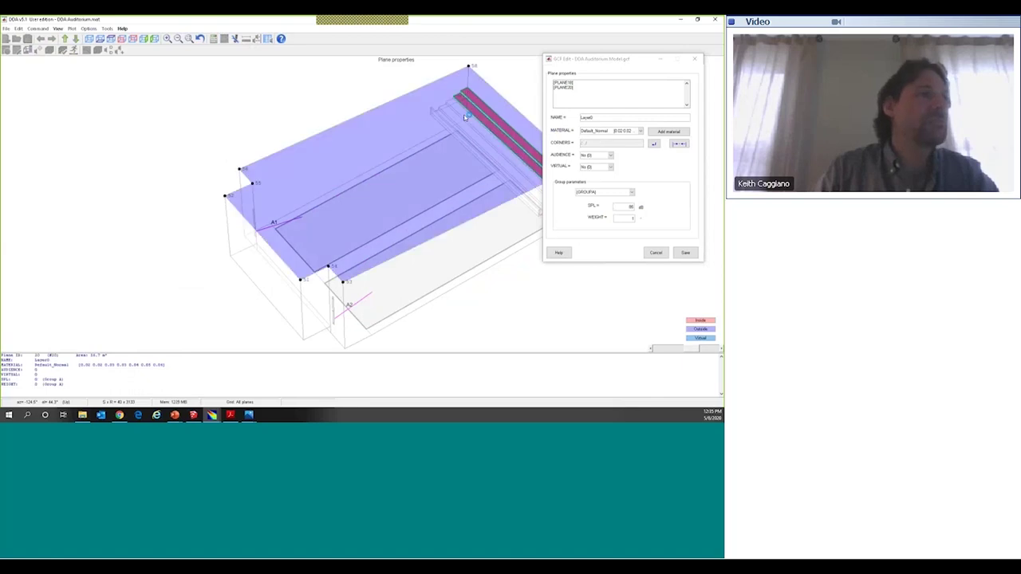
{"action": "left_click", "coordinate": [462, 125]}
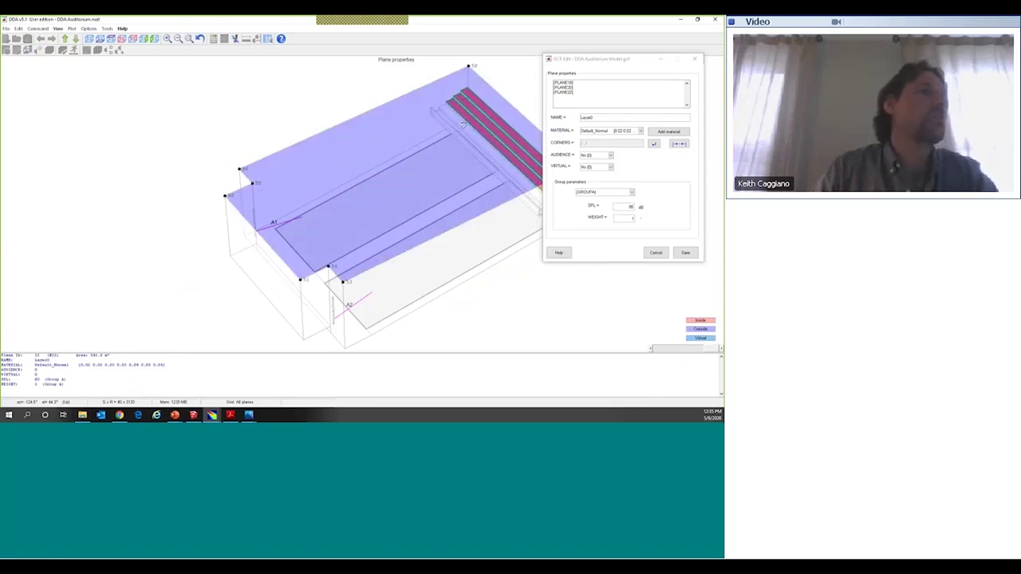
{"action": "left_click", "coordinate": [447, 120]}
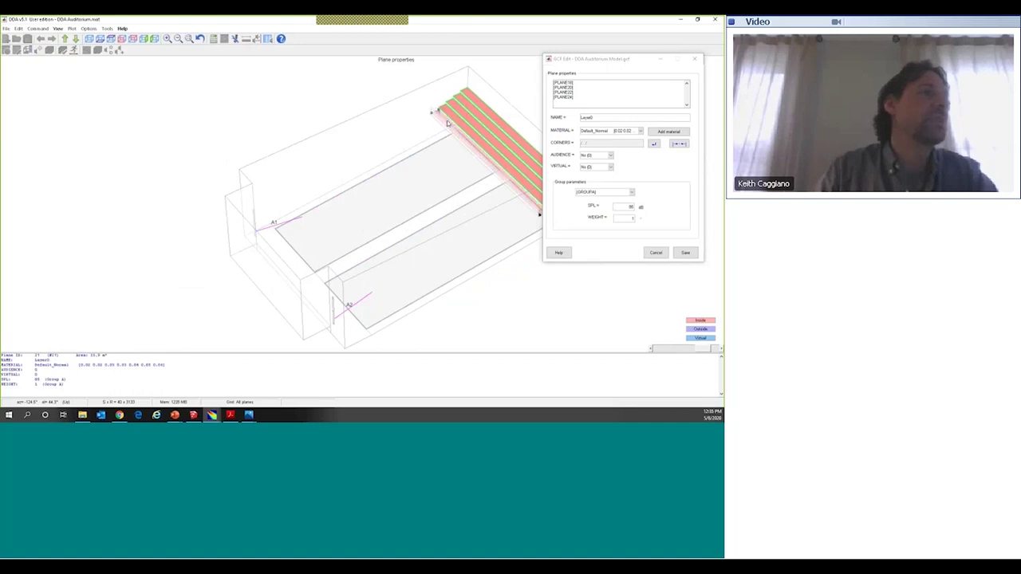
{"action": "left_click", "coordinate": [447, 120]}
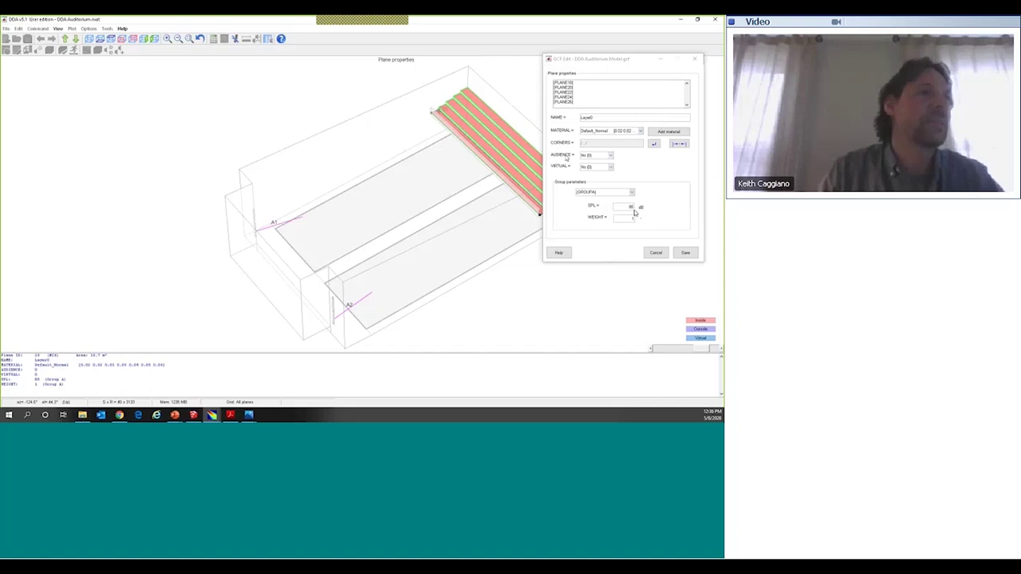
{"action": "left_click", "coordinate": [611, 156]}
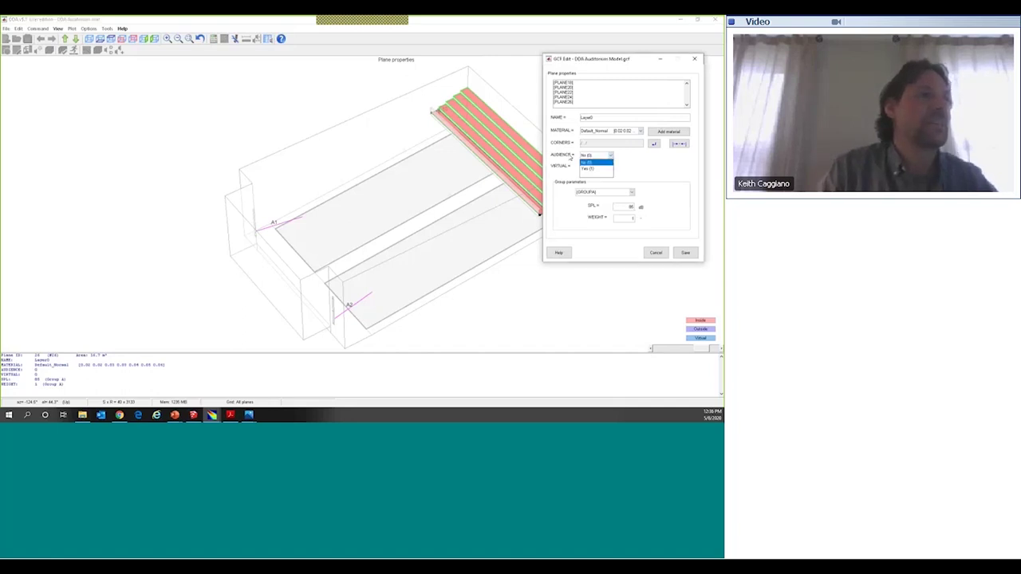
{"action": "left_click", "coordinate": [593, 169]}
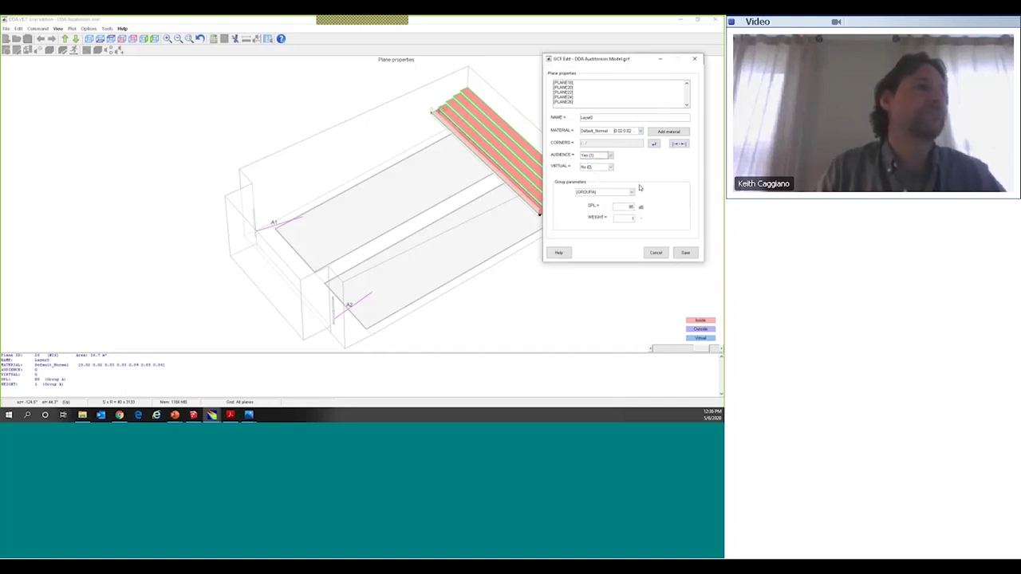
{"action": "left_click", "coordinate": [686, 253]}
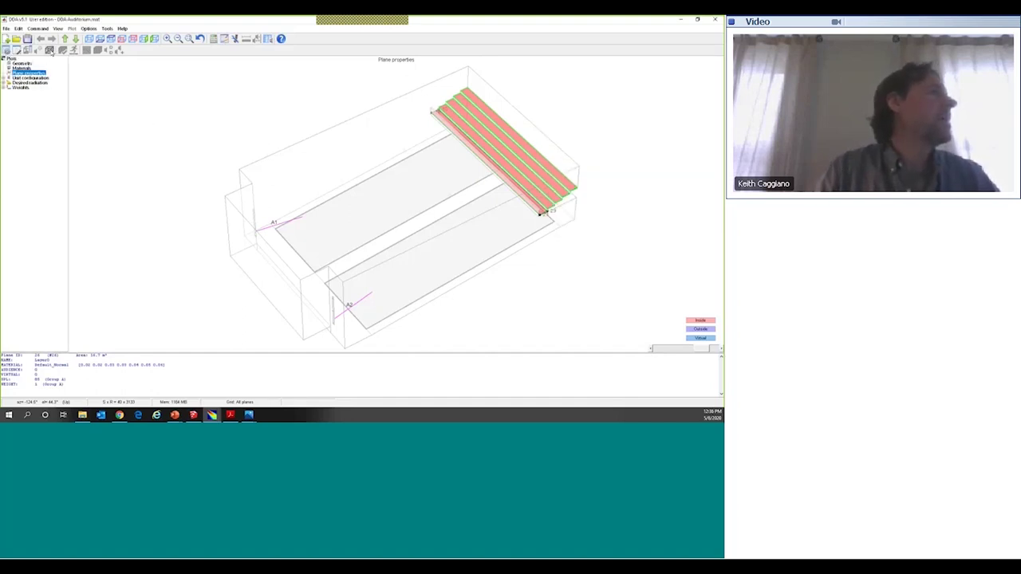
Step: Rebuild the geometry with the balcony audience planes included and examine the balcony and floor areas
{"action": "left_click", "coordinate": [50, 50]}
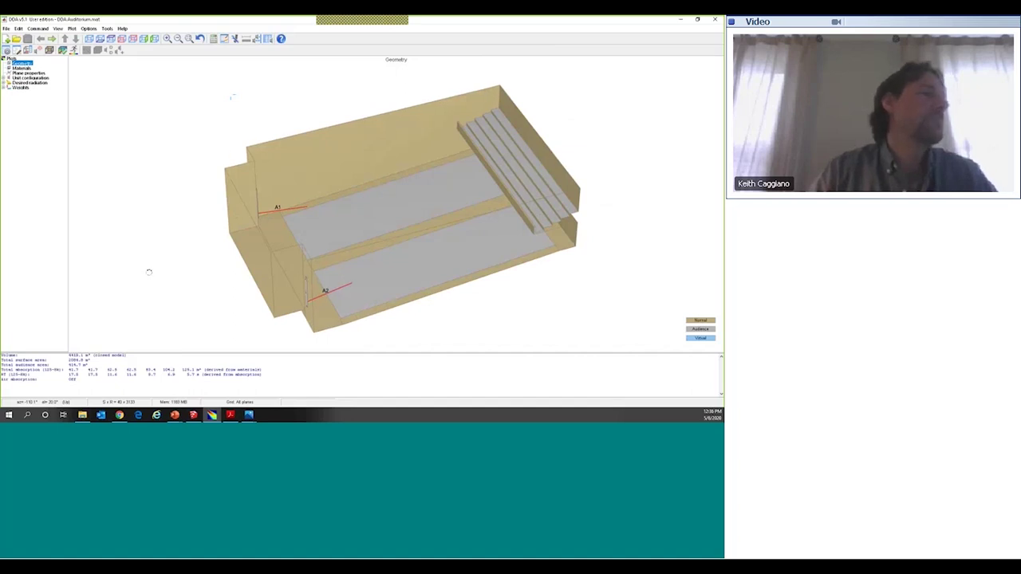
{"action": "left_click_drag", "start_coordinate": [513, 140], "coordinate": [340, 138]}
{"action": "left_click_drag", "start_coordinate": [247, 230], "coordinate": [459, 260]}
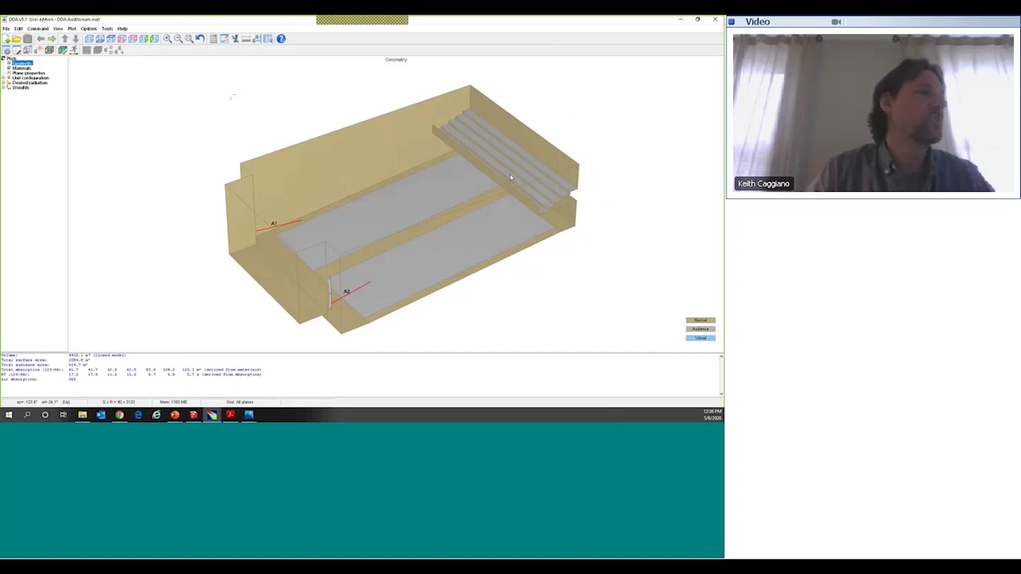
{"action": "left_click_drag", "start_coordinate": [414, 240], "coordinate": [451, 240]}
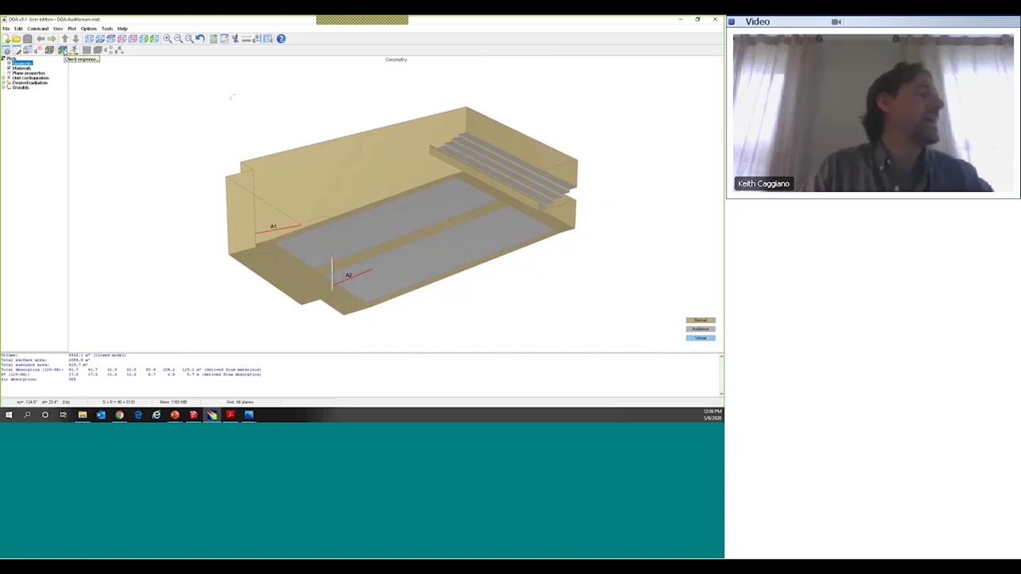
Step: Calculate the response of Group A for a 1000 Hz input signal with 1-octave bandwidth
{"action": "left_click", "coordinate": [63, 49]}
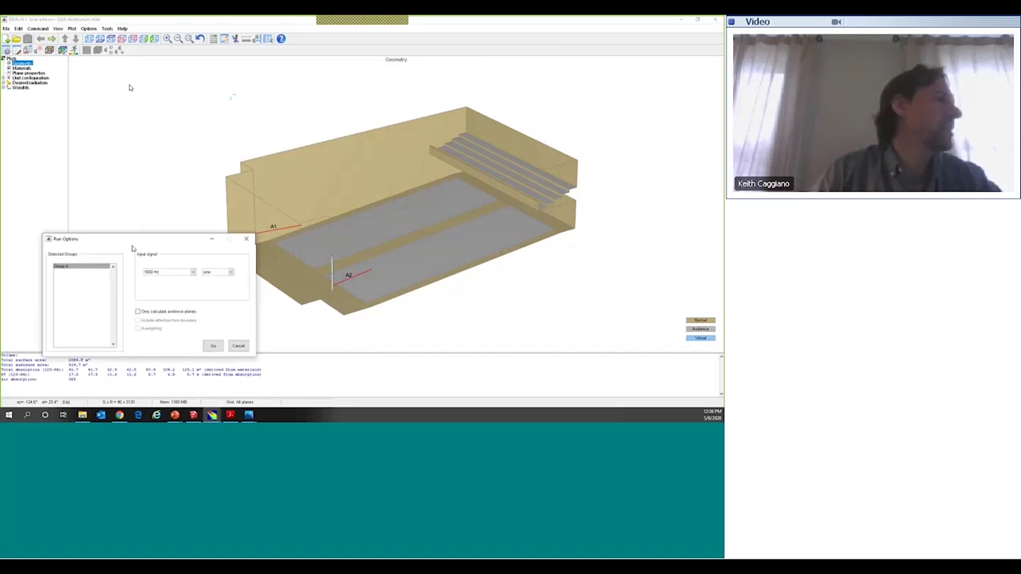
{"action": "left_click_drag", "start_coordinate": [100, 240], "coordinate": [90, 81]}
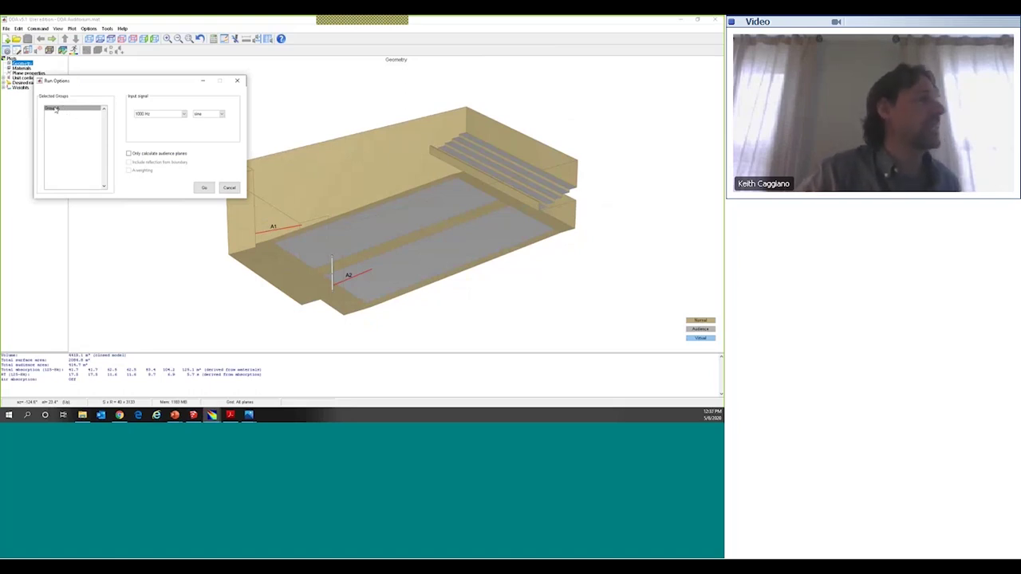
{"action": "left_click", "coordinate": [57, 116]}
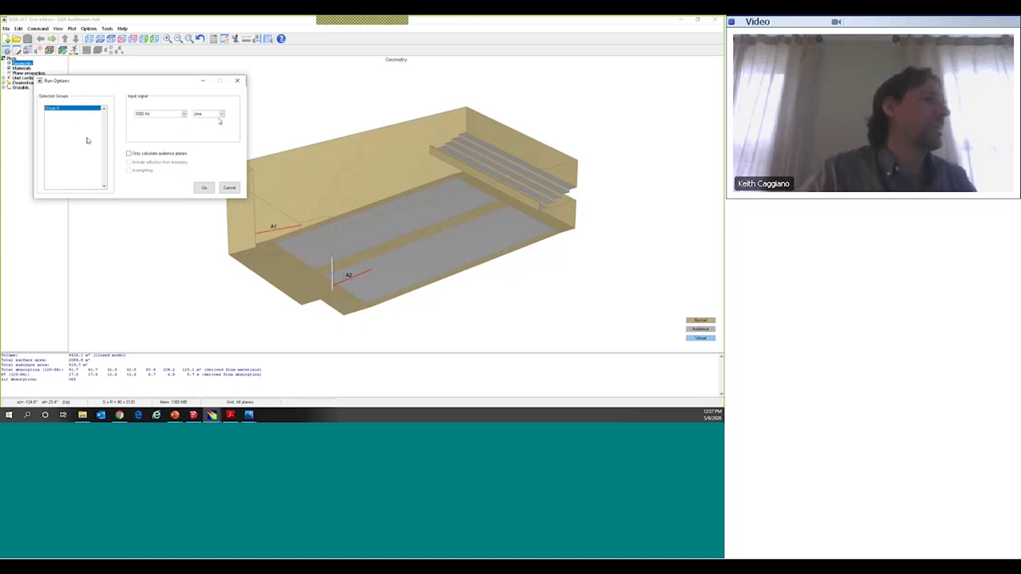
{"action": "left_click", "coordinate": [221, 114]}
{"action": "left_click", "coordinate": [205, 140]}
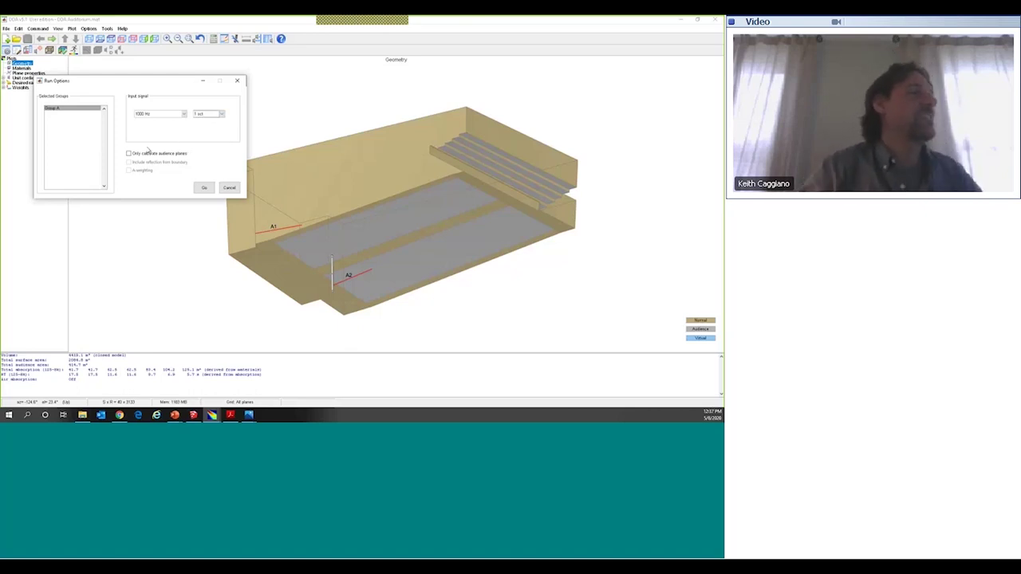
{"action": "left_click", "coordinate": [205, 188]}
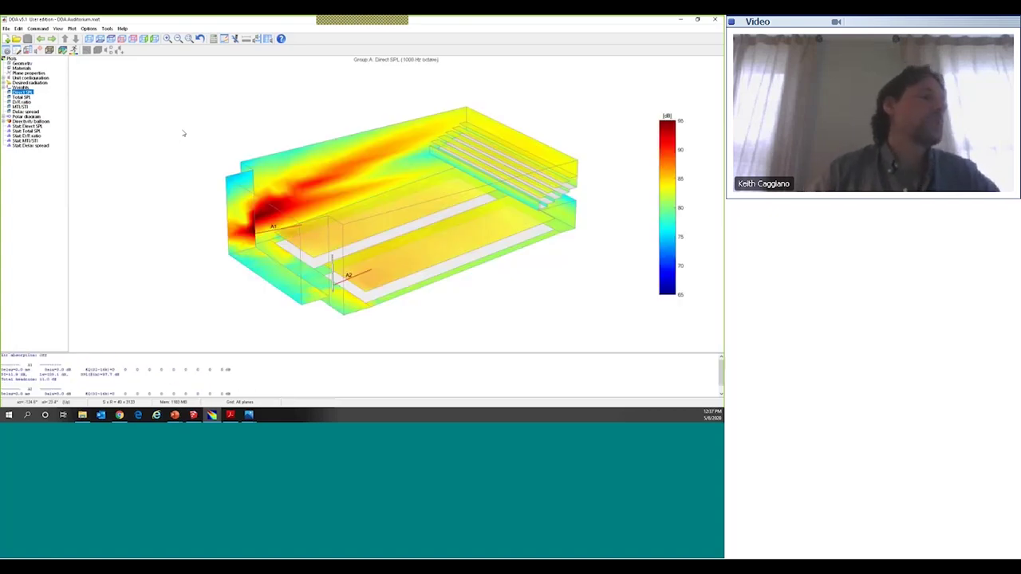
Step: Examine the Direct SPL map on the floor audience areas, balcony and walls from different viewing angles
{"action": "left_click_drag", "start_coordinate": [313, 280], "coordinate": [514, 267]}
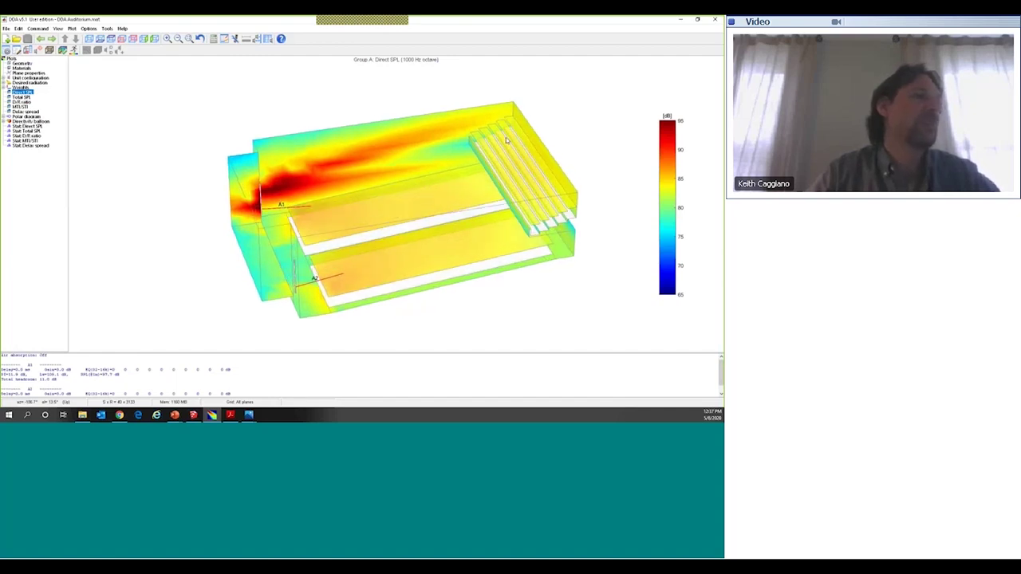
{"action": "left_click_drag", "start_coordinate": [514, 267], "coordinate": [435, 227]}
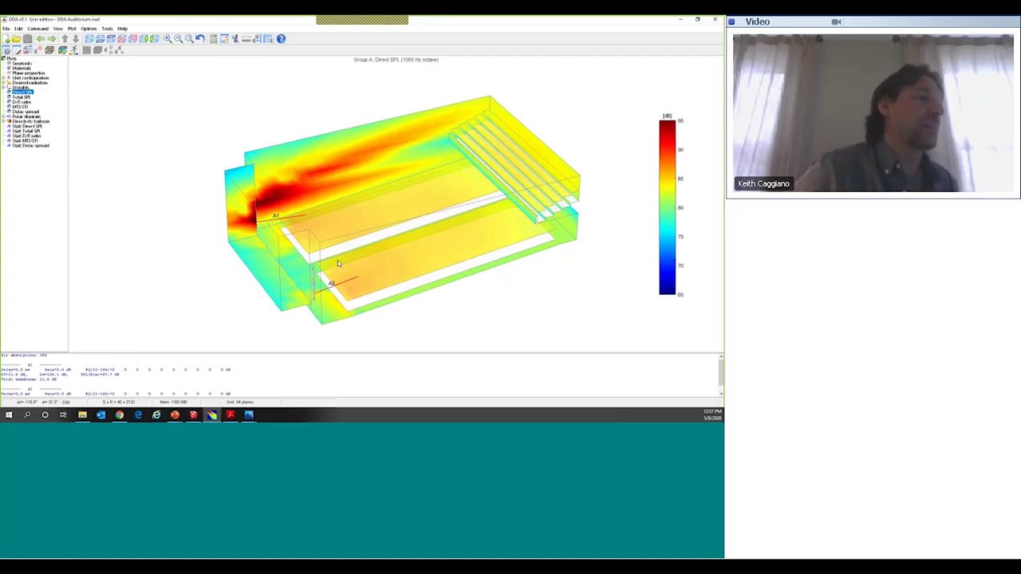
{"action": "left_click_drag", "start_coordinate": [356, 319], "coordinate": [326, 242]}
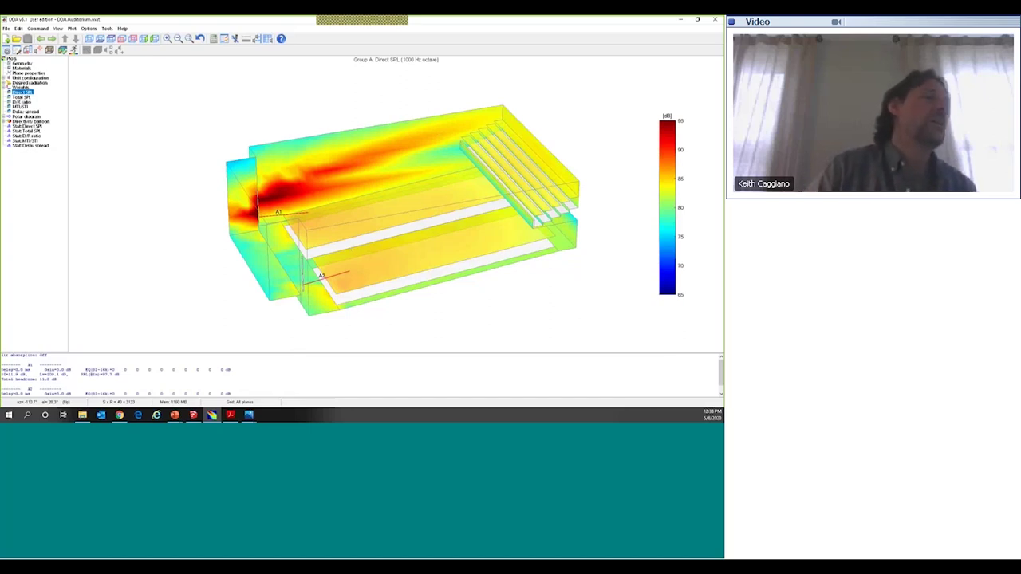
{"action": "left_click_drag", "start_coordinate": [386, 262], "coordinate": [308, 296]}
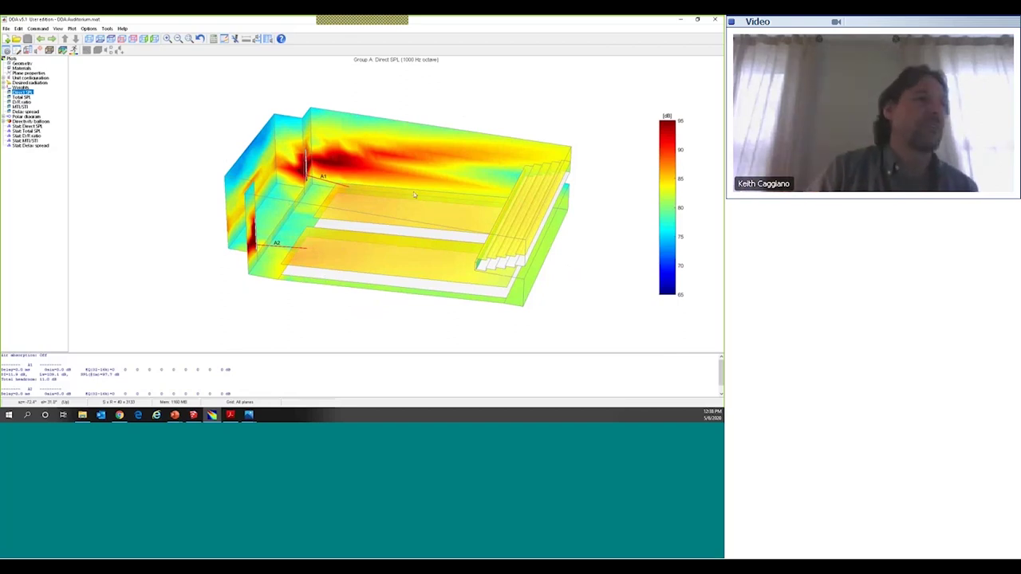
{"action": "left_click_drag", "start_coordinate": [423, 246], "coordinate": [319, 267]}
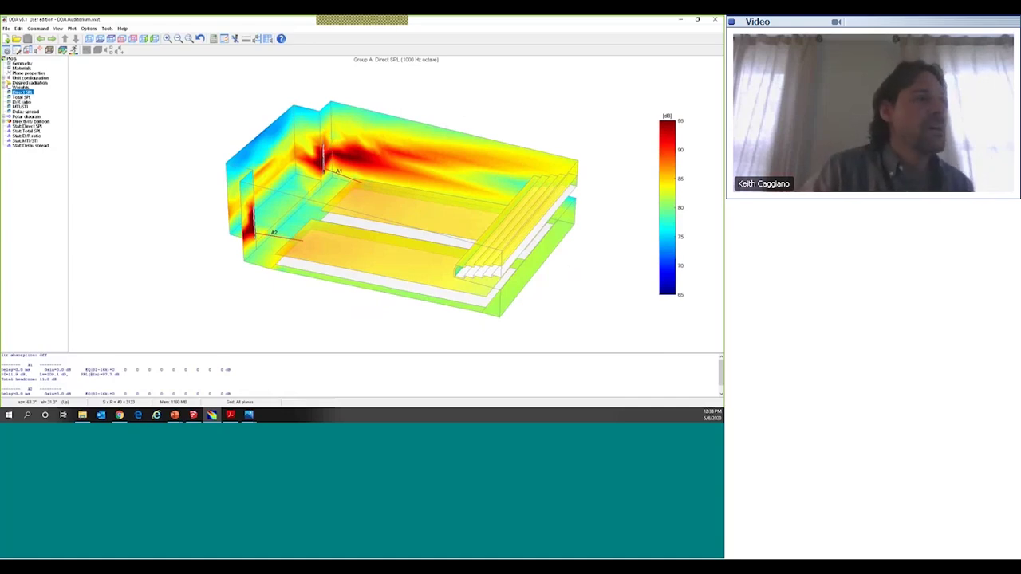
{"action": "left_click_drag", "start_coordinate": [447, 281], "coordinate": [491, 275]}
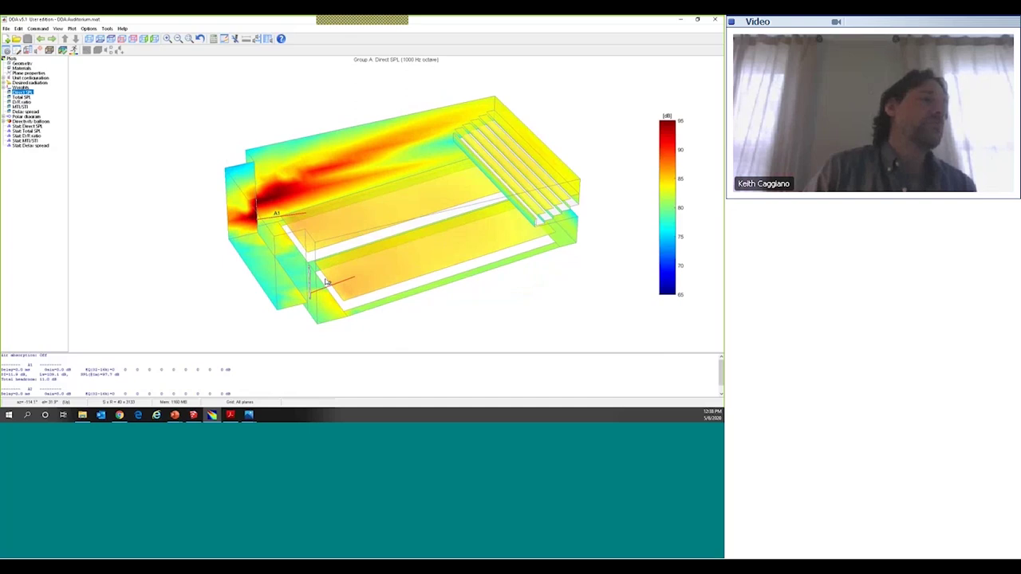
{"action": "left_click_drag", "start_coordinate": [478, 151], "coordinate": [492, 199]}
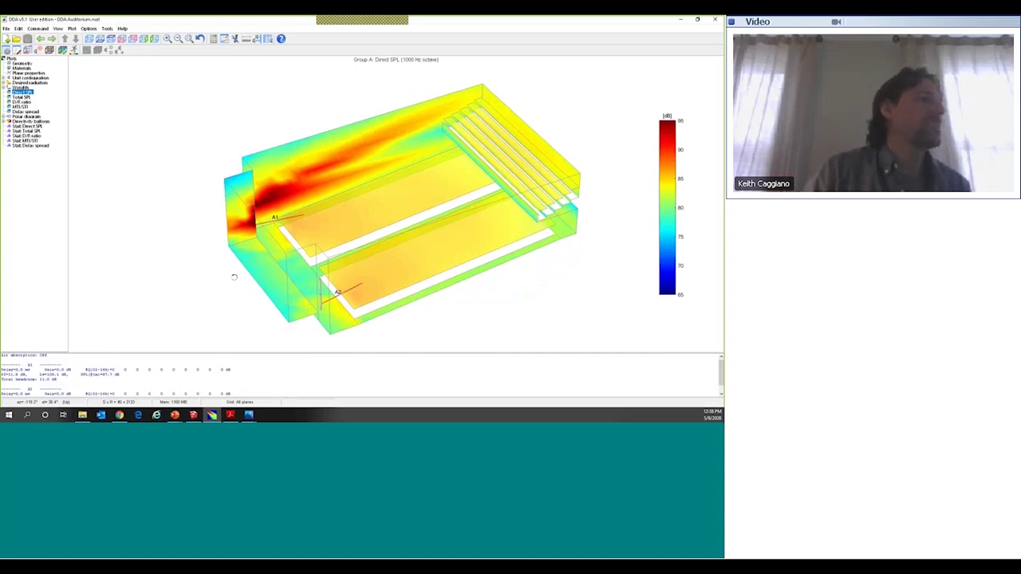
Step: Check and rebuild the auditorium model again
{"action": "left_click_drag", "start_coordinate": [284, 246], "coordinate": [221, 274]}
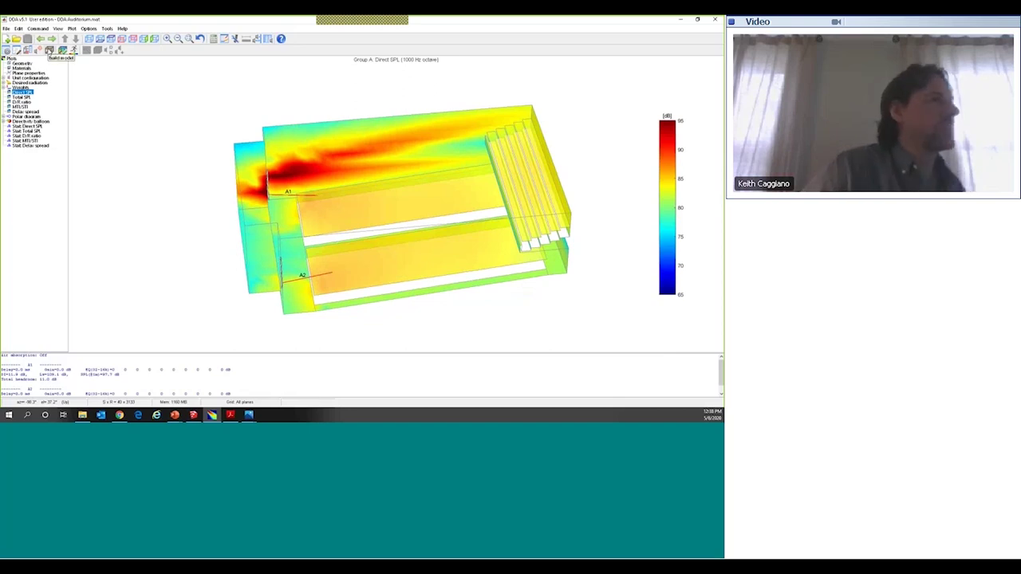
{"action": "left_click", "coordinate": [49, 49]}
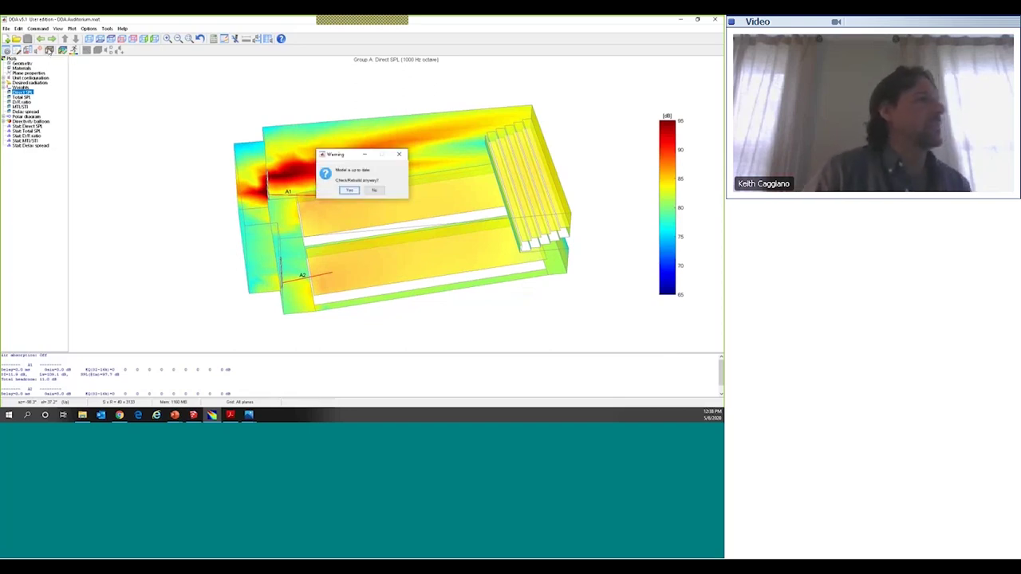
{"action": "left_click", "coordinate": [351, 190]}
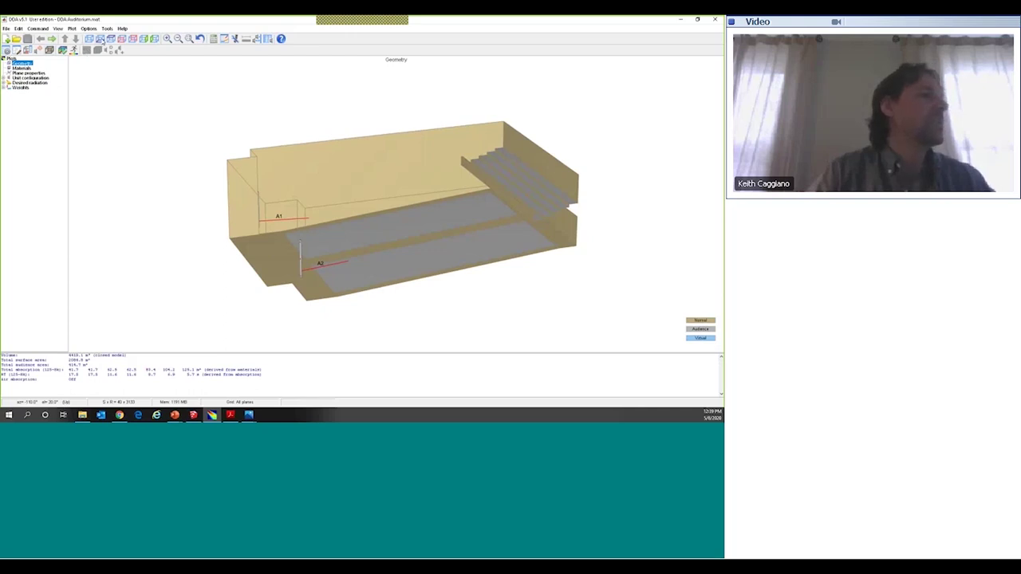
Step: Add a second loudspeaker group, Group B, to the project and set its source type to Point source
{"action": "left_click", "coordinate": [101, 39]}
{"action": "left_click_drag", "start_coordinate": [410, 214], "coordinate": [254, 196]}
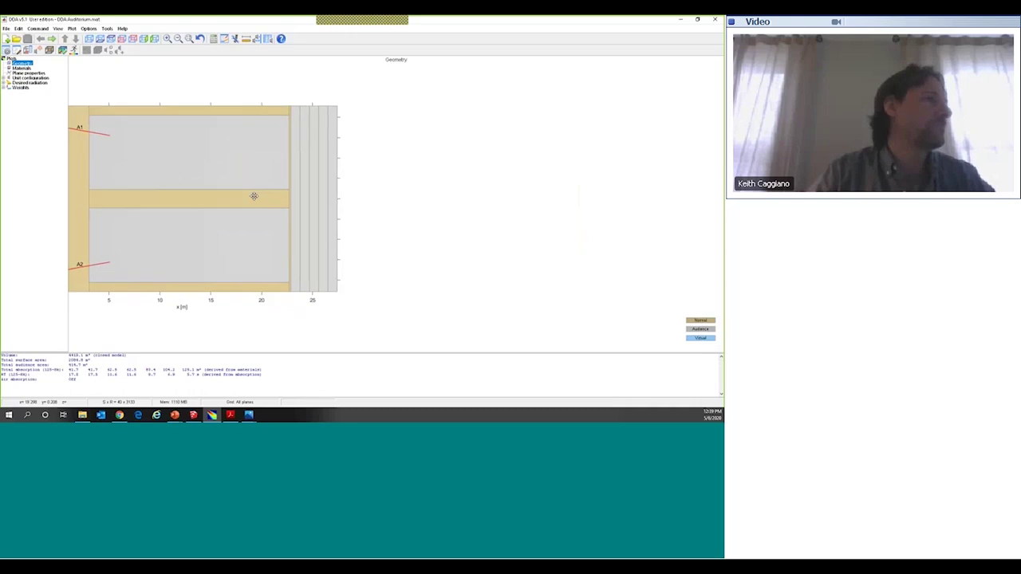
{"action": "left_click", "coordinate": [6, 51]}
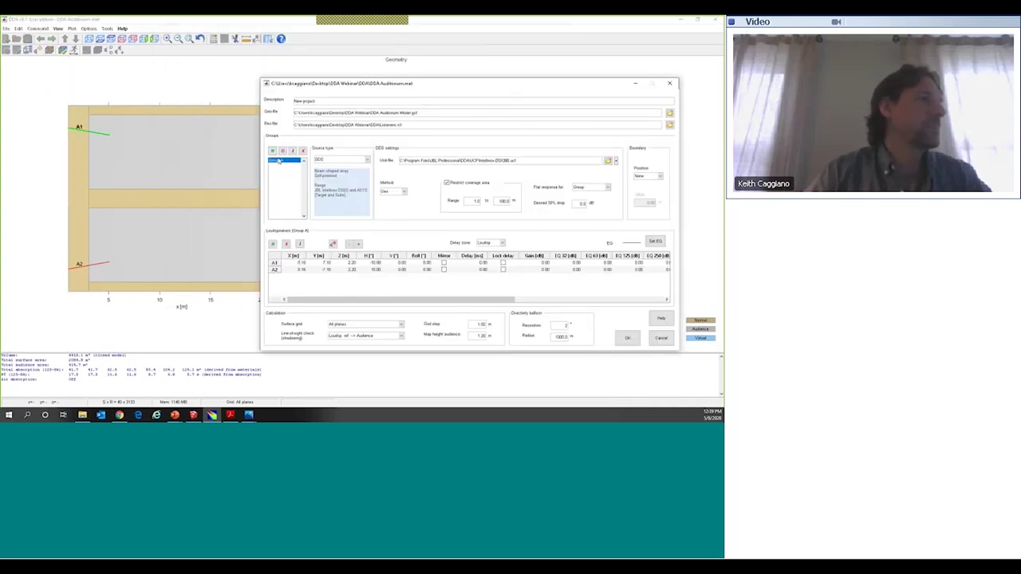
{"action": "left_click", "coordinate": [272, 151]}
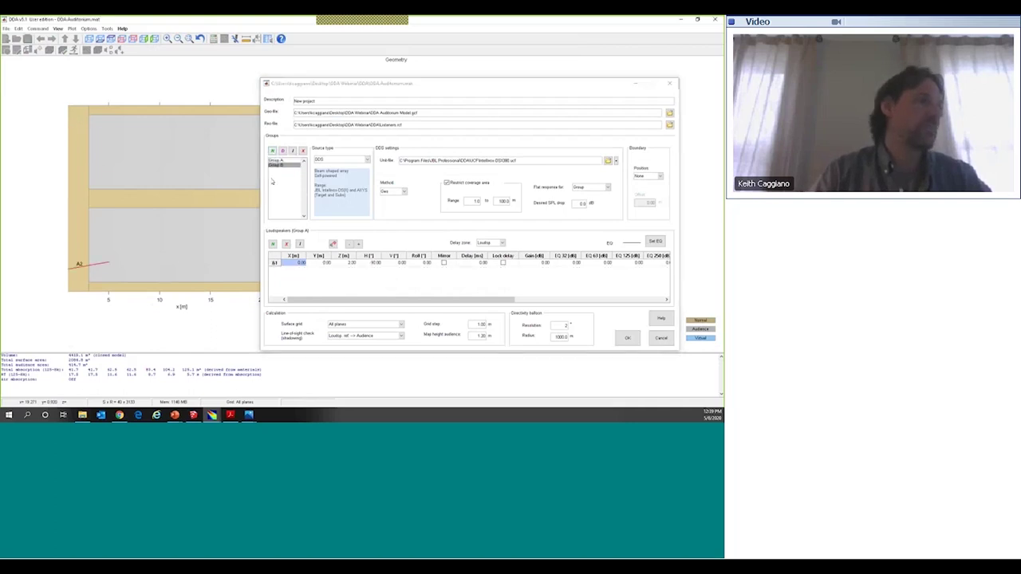
{"action": "left_click", "coordinate": [368, 159]}
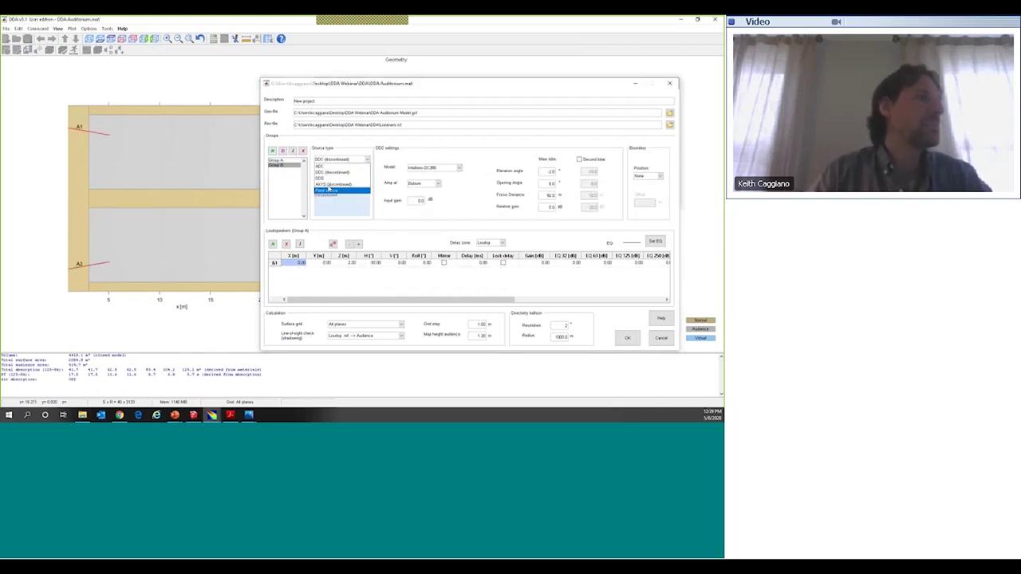
{"action": "left_click", "coordinate": [329, 192]}
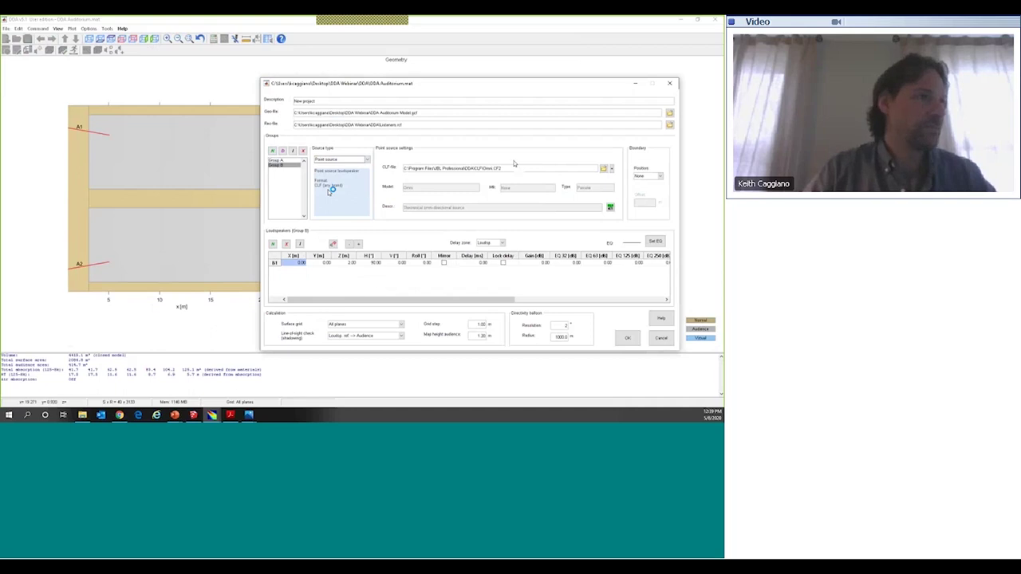
Step: Load the JBL CBT 100la music narrow CLF file from the CBT Series folder as Group B's loudspeaker
{"action": "left_click", "coordinate": [611, 169]}
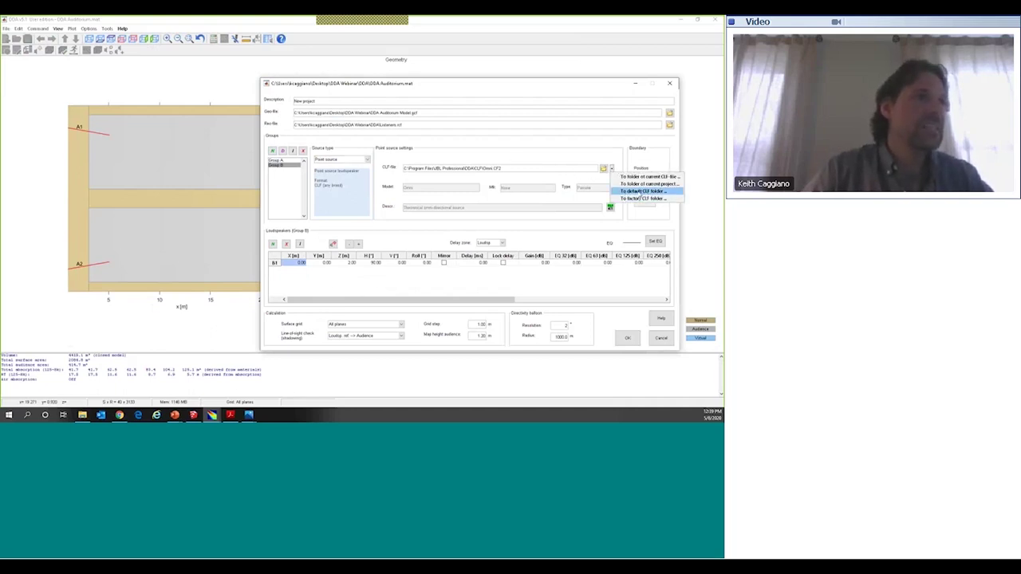
{"action": "left_click", "coordinate": [642, 192]}
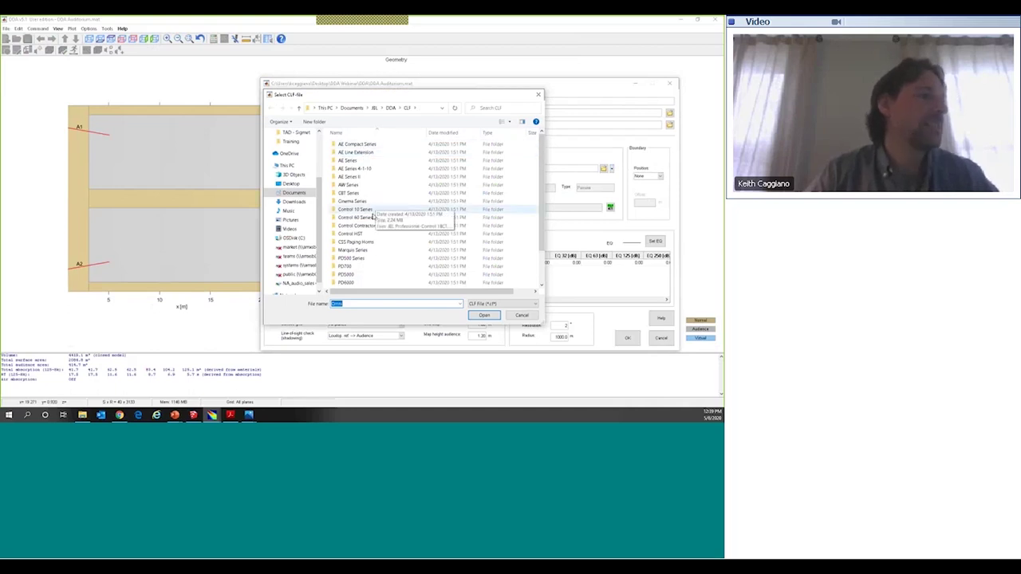
{"action": "scroll", "coordinate": [373, 221], "scroll_direction": "down", "scroll_amount": 2}
{"action": "scroll", "coordinate": [372, 219], "scroll_direction": "up", "scroll_amount": 2}
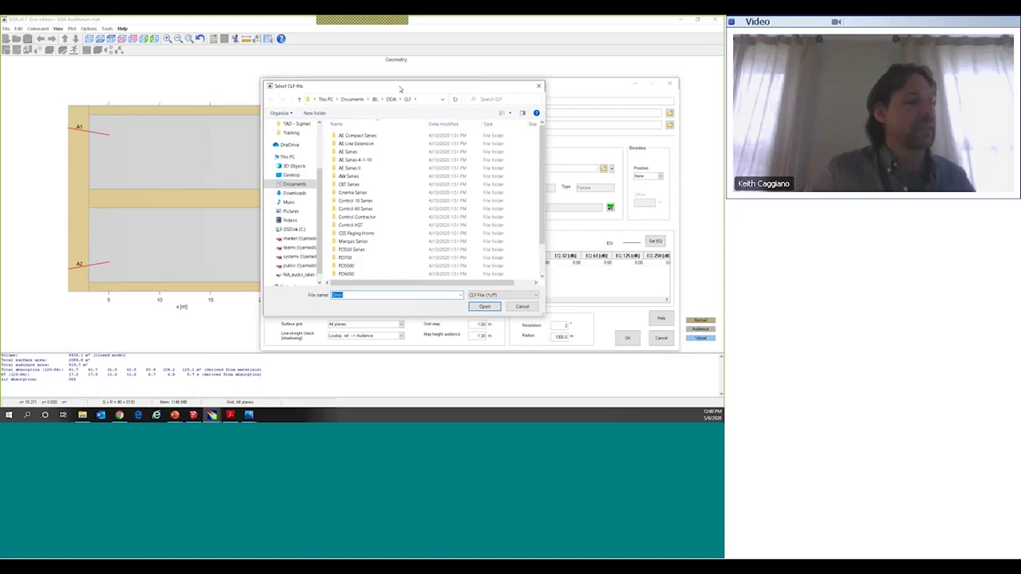
{"action": "double_click", "coordinate": [349, 184]}
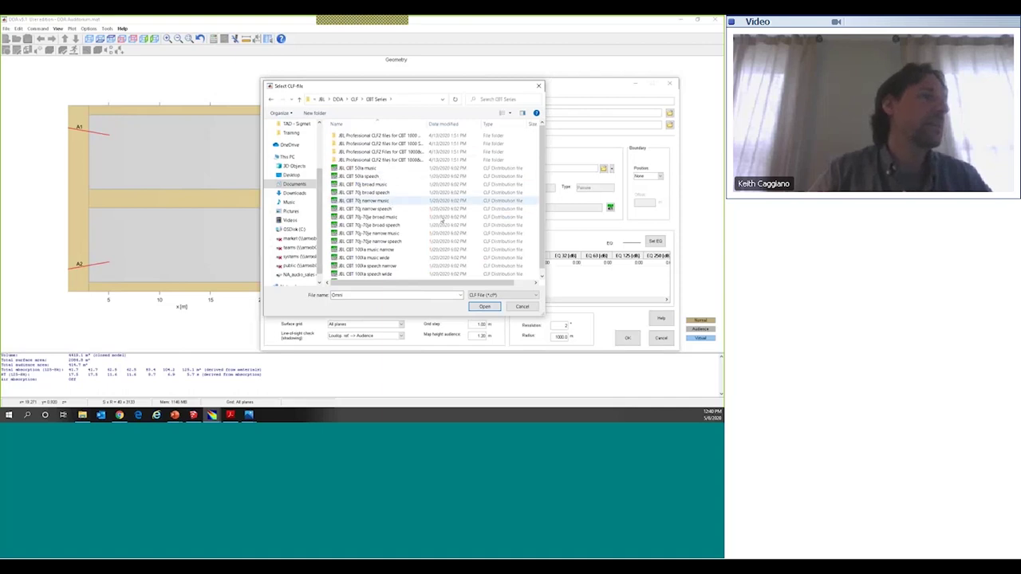
{"action": "scroll", "coordinate": [442, 223], "scroll_direction": "down", "scroll_amount": 1}
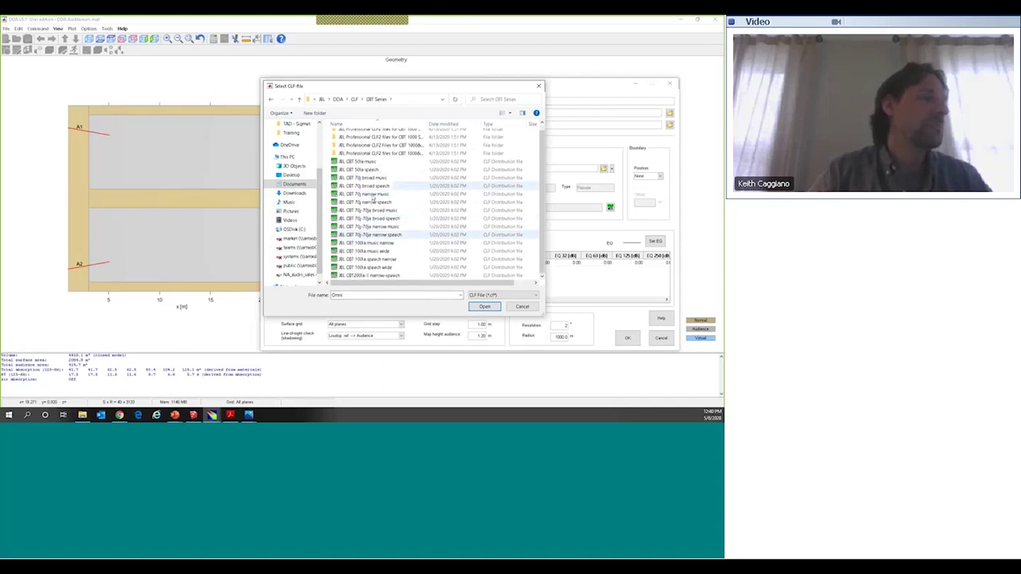
{"action": "double_click", "coordinate": [373, 244]}
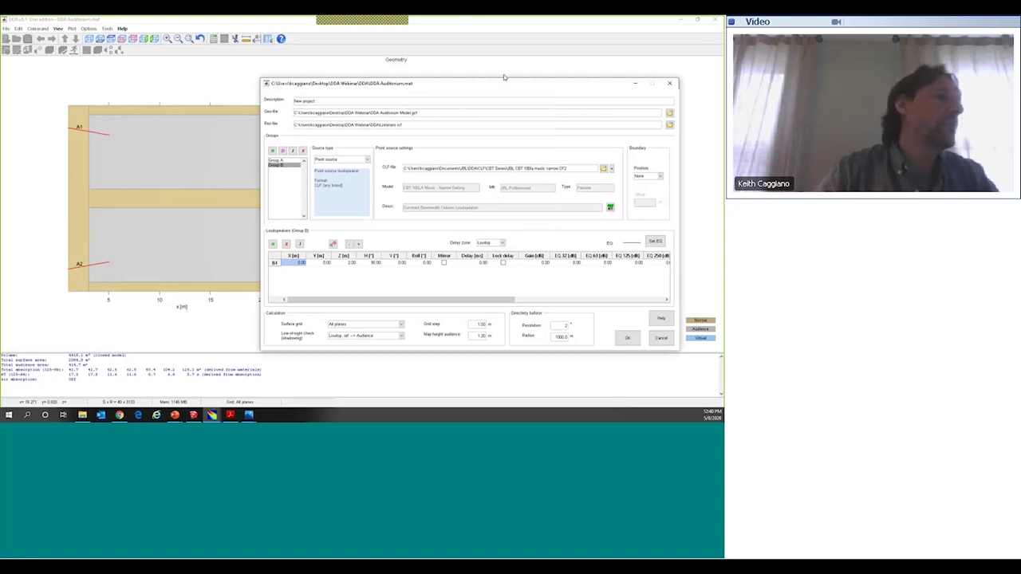
Step: Place loudspeaker B1 graphically on the side wall nearest A2 in the plan view, at about X 19.6 m
{"action": "left_click_drag", "start_coordinate": [450, 80], "coordinate": [502, 71]}
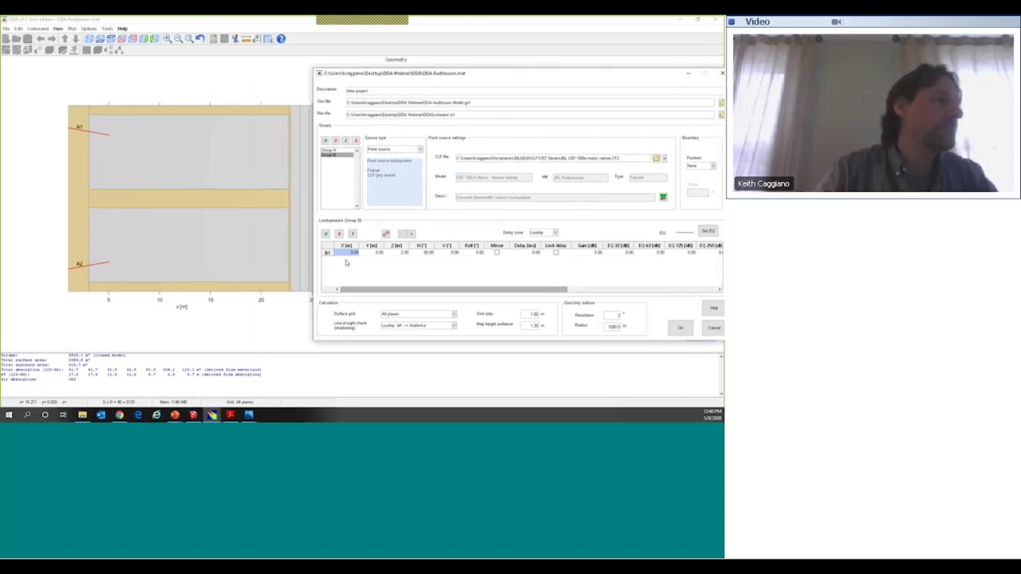
{"action": "left_click", "coordinate": [386, 234]}
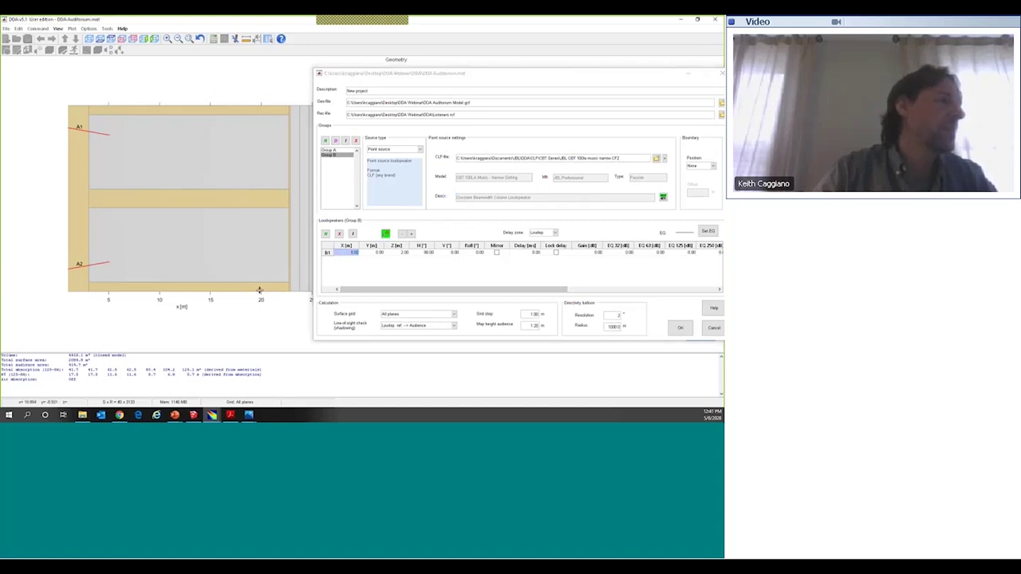
{"action": "left_click", "coordinate": [257, 290]}
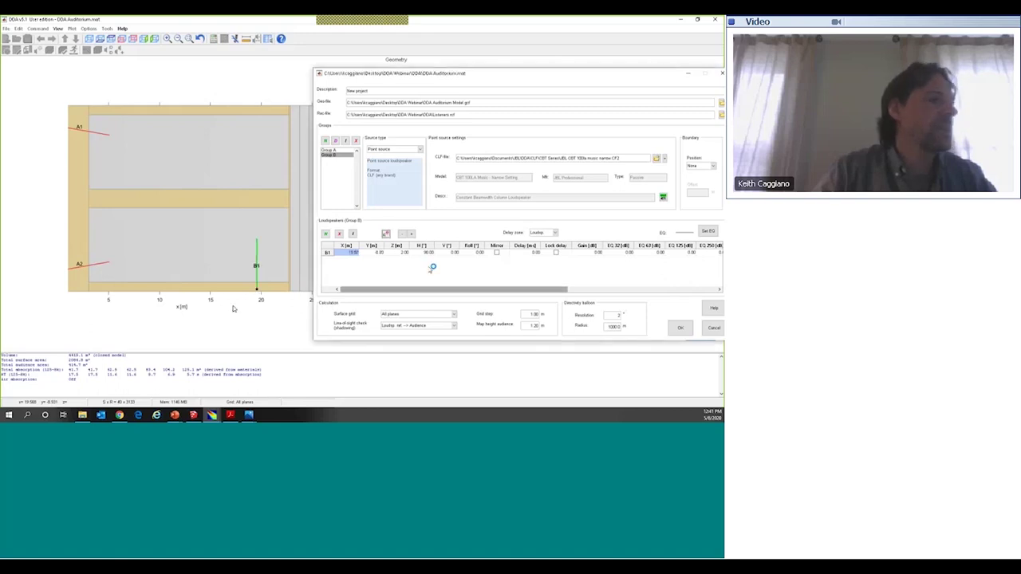
Step: Set loudspeaker B1's horizontal angle to 30° and its X position to 18 m
{"action": "left_click", "coordinate": [430, 253]}
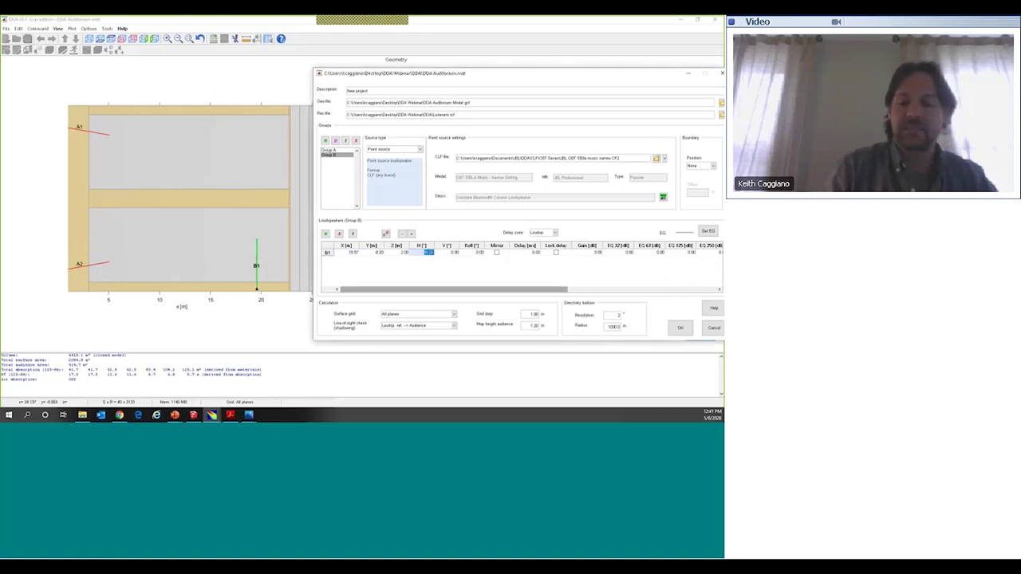
{"action": "type", "text": "0"}
{"action": "key", "text": "Return"}
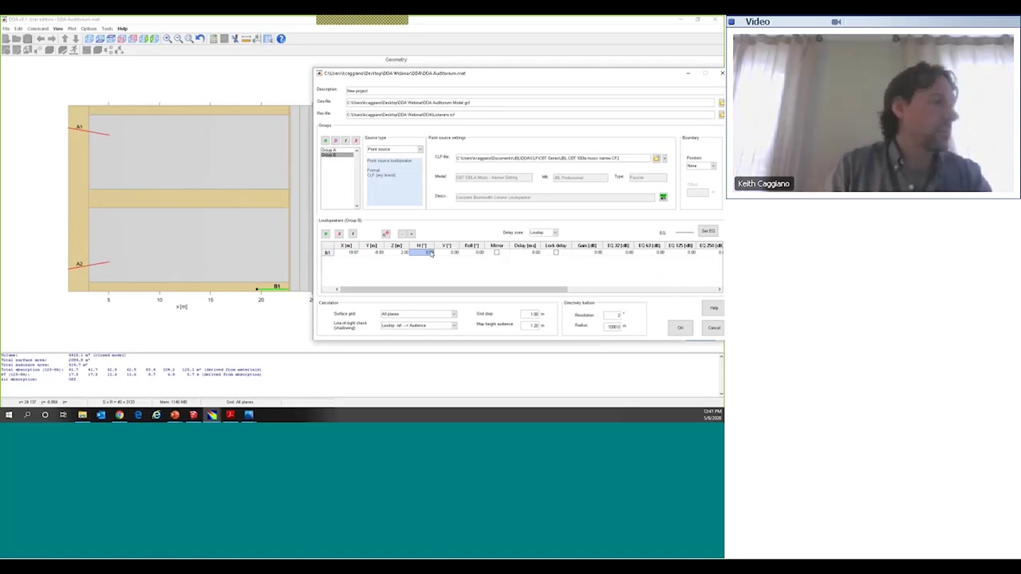
{"action": "key", "text": "Return"}
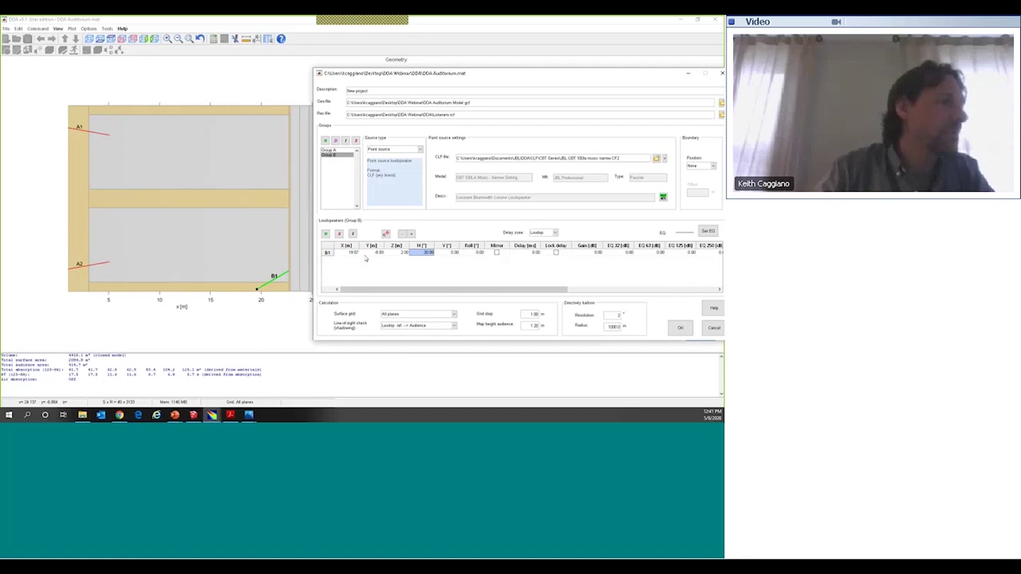
{"action": "left_click", "coordinate": [349, 252]}
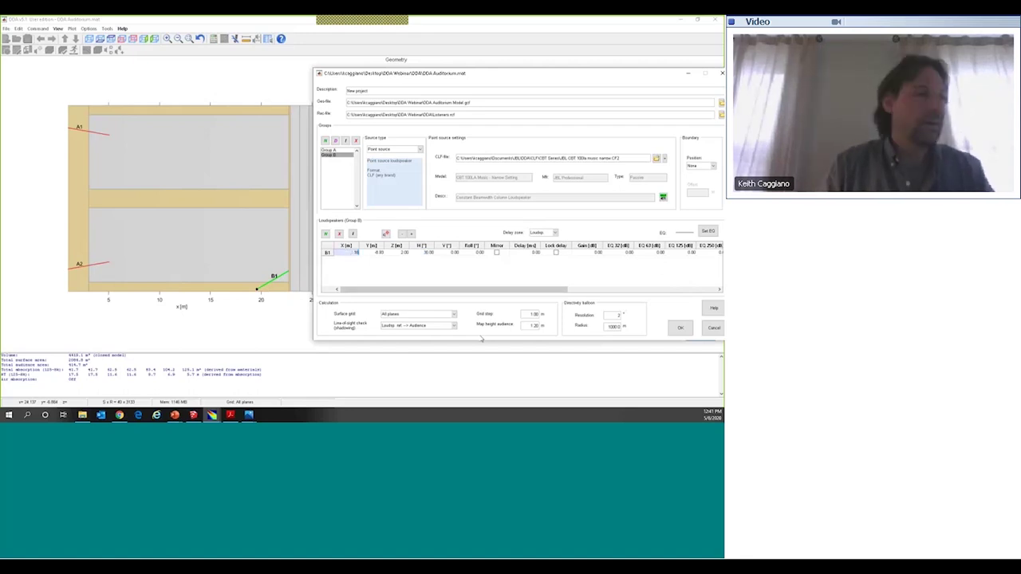
{"action": "key", "text": "Return"}
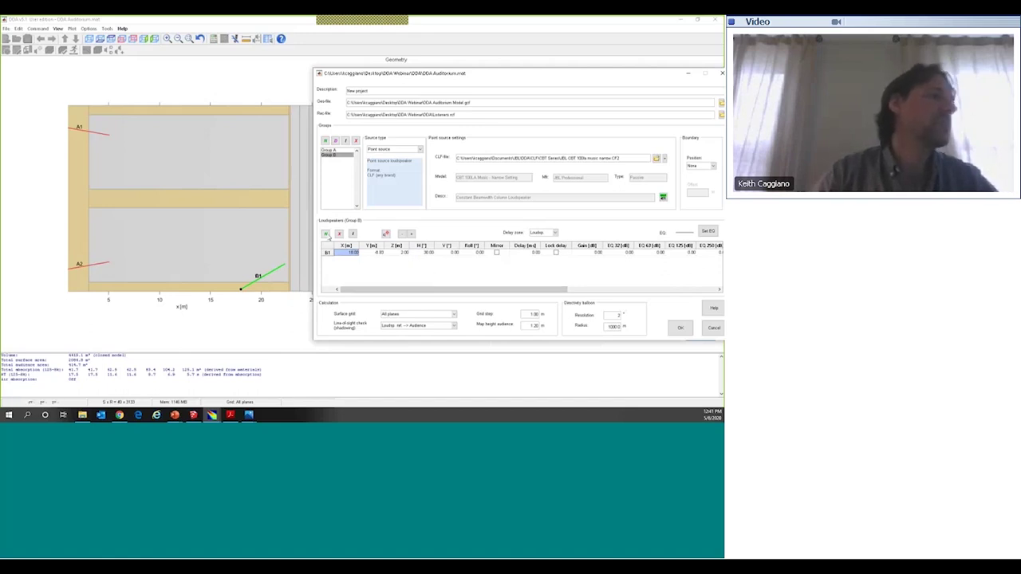
Step: Add loudspeaker B2 to Group B, move it to the opposite side wall with a positive Y value, and set its horizontal angle to -30°
{"action": "left_click", "coordinate": [326, 234]}
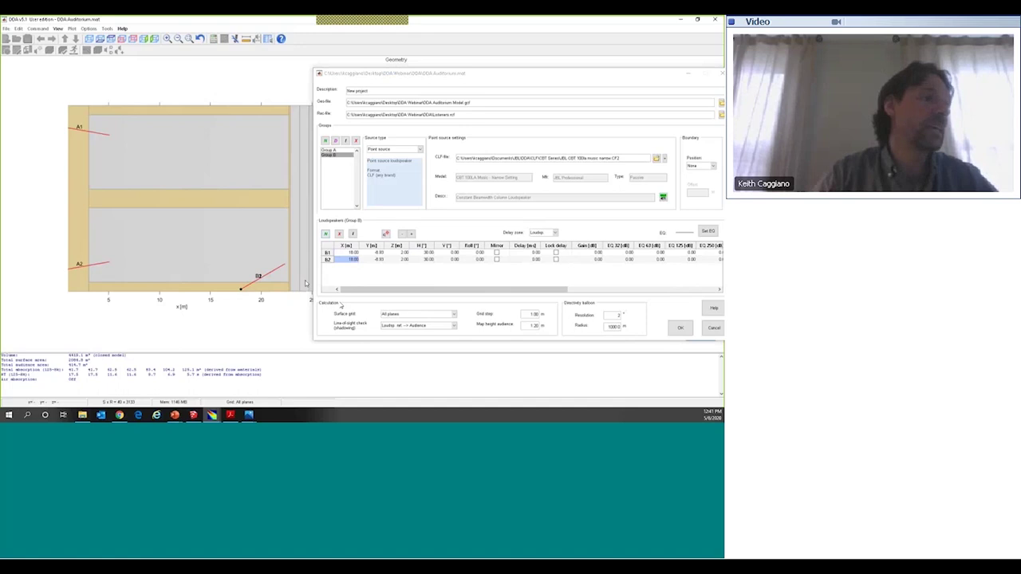
{"action": "left_click", "coordinate": [378, 259]}
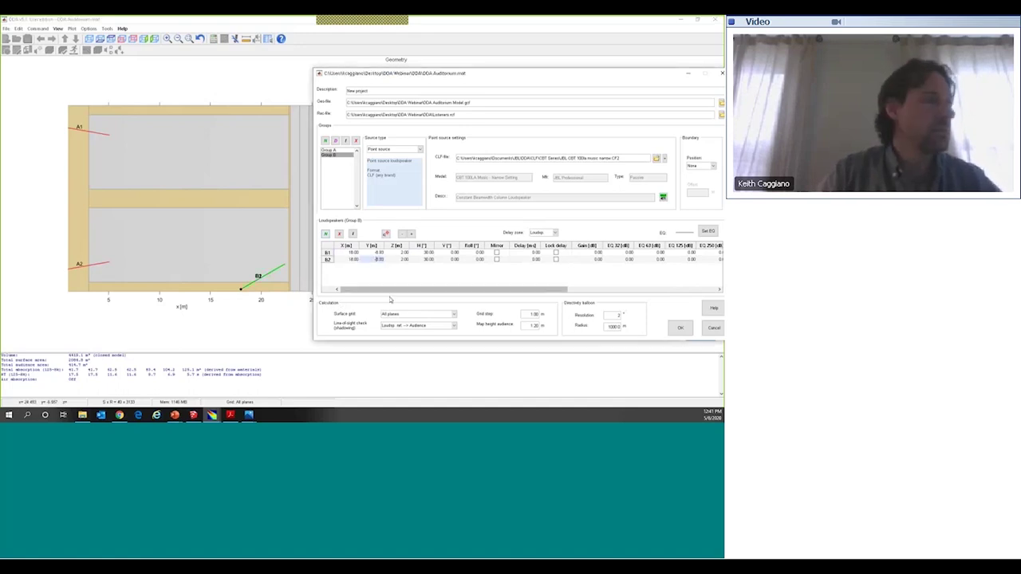
{"action": "key", "text": "Return"}
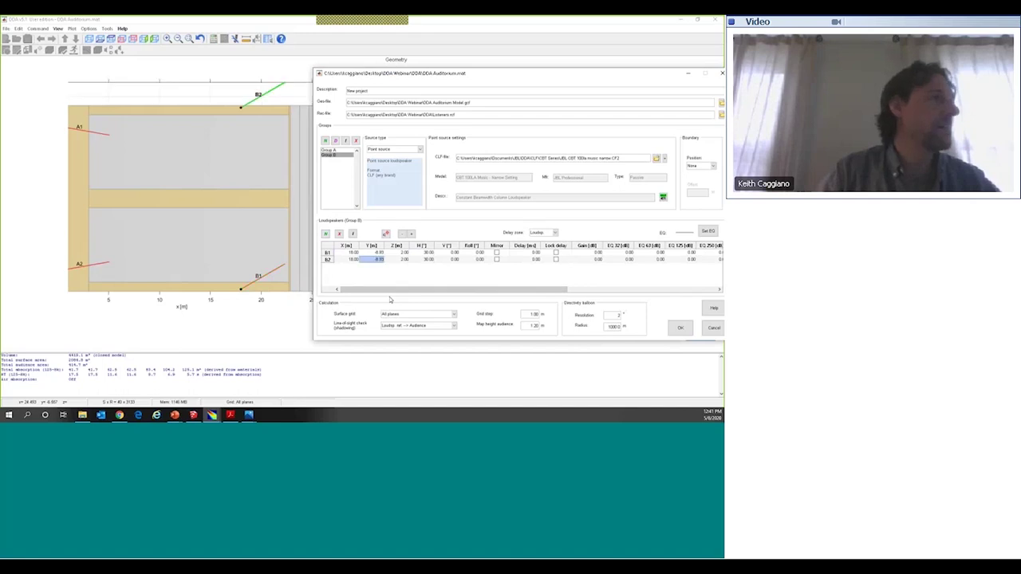
{"action": "left_click", "coordinate": [424, 260]}
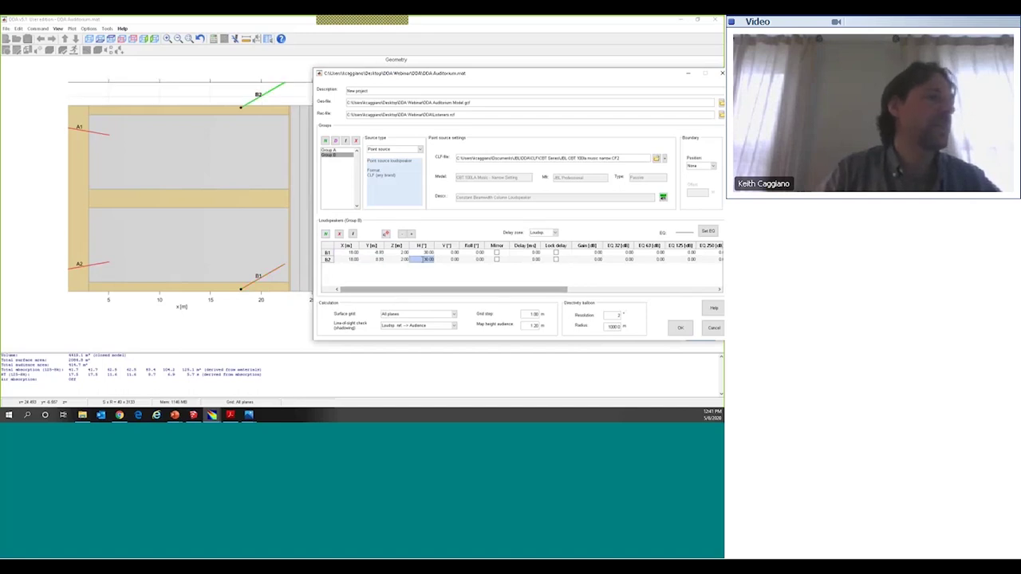
{"action": "type", "text": "-30"}
{"action": "key", "text": "Return"}
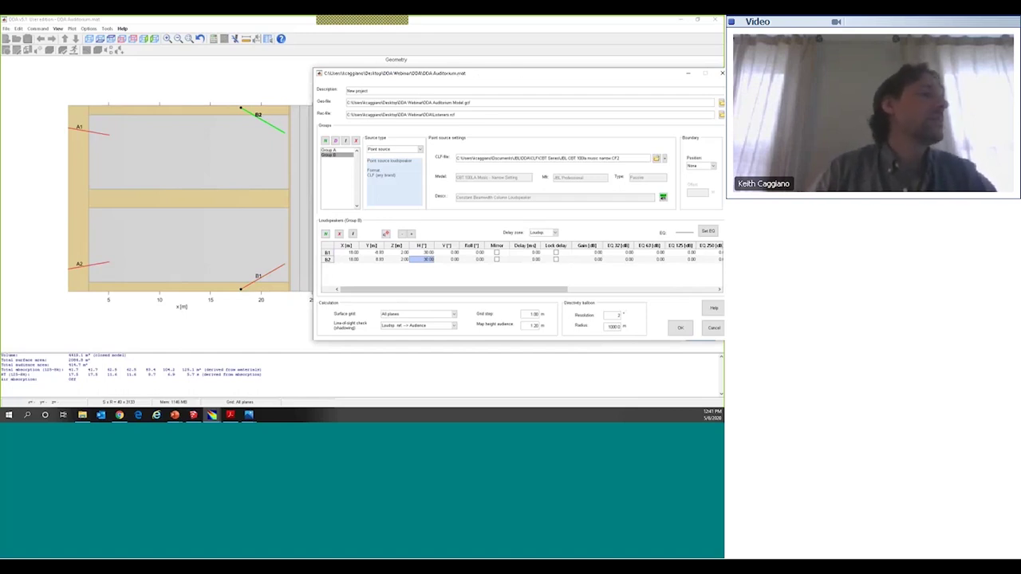
Step: Set the Z height of loudspeakers B1 and B2 to 7.5 m, checking against the balcony in the side view
{"action": "left_click_drag", "start_coordinate": [477, 74], "coordinate": [537, 67]}
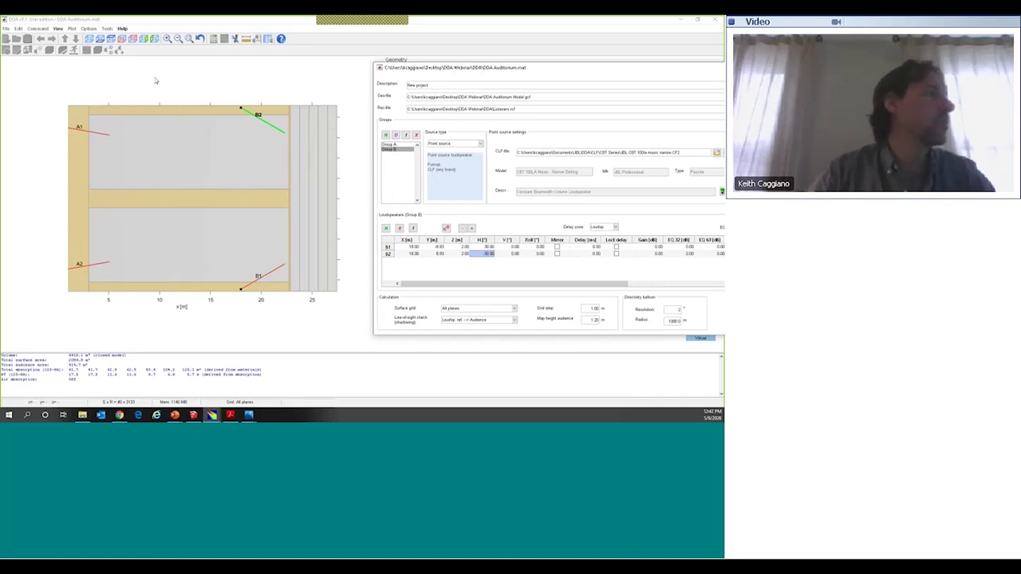
{"action": "left_click", "coordinate": [142, 39]}
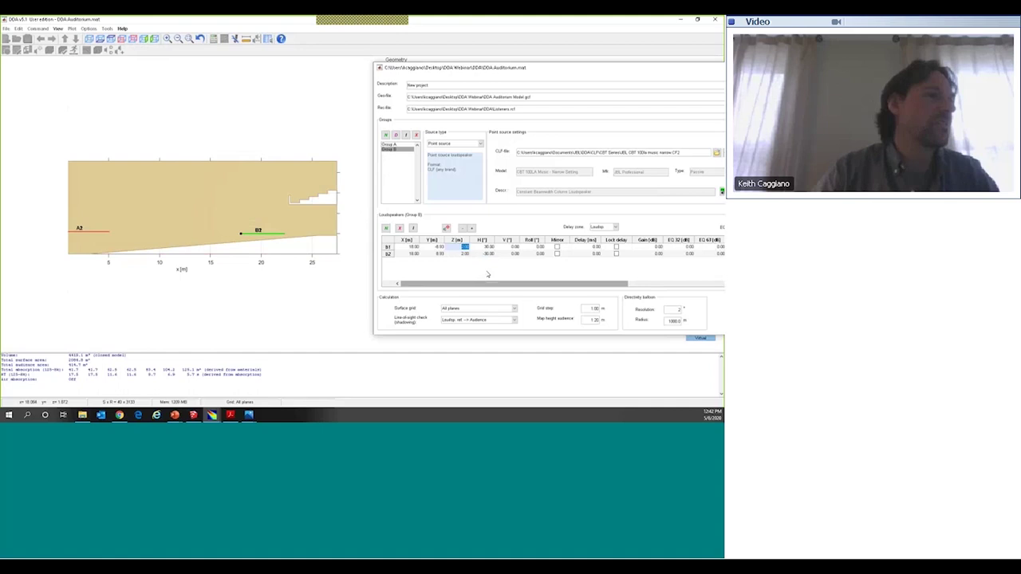
{"action": "left_click", "coordinate": [455, 268]}
{"action": "type", "text": "5"}
{"action": "key", "text": "Return"}
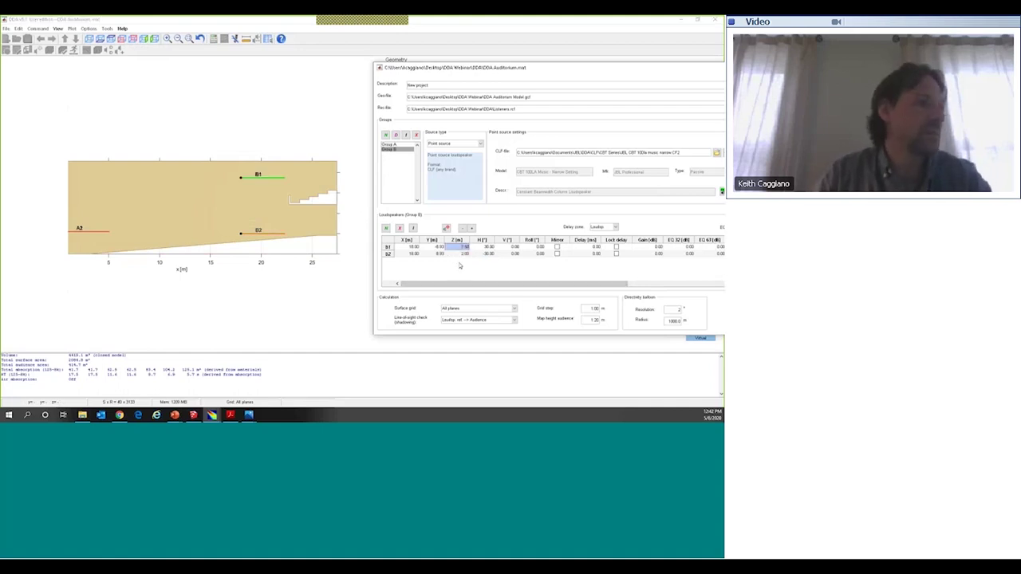
{"action": "left_click", "coordinate": [463, 254]}
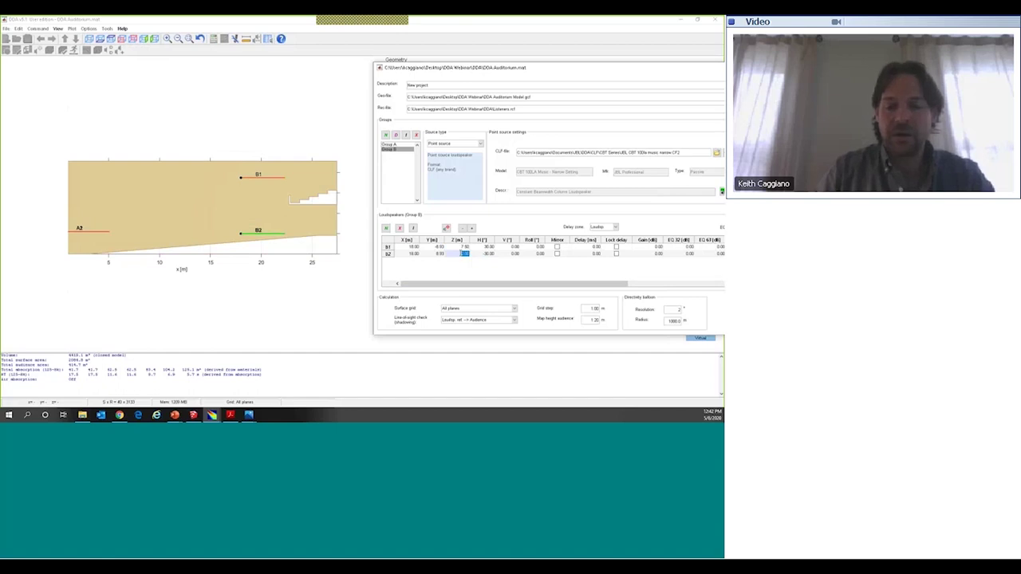
{"action": "type", "text": "7.5"}
{"action": "key", "text": "Return"}
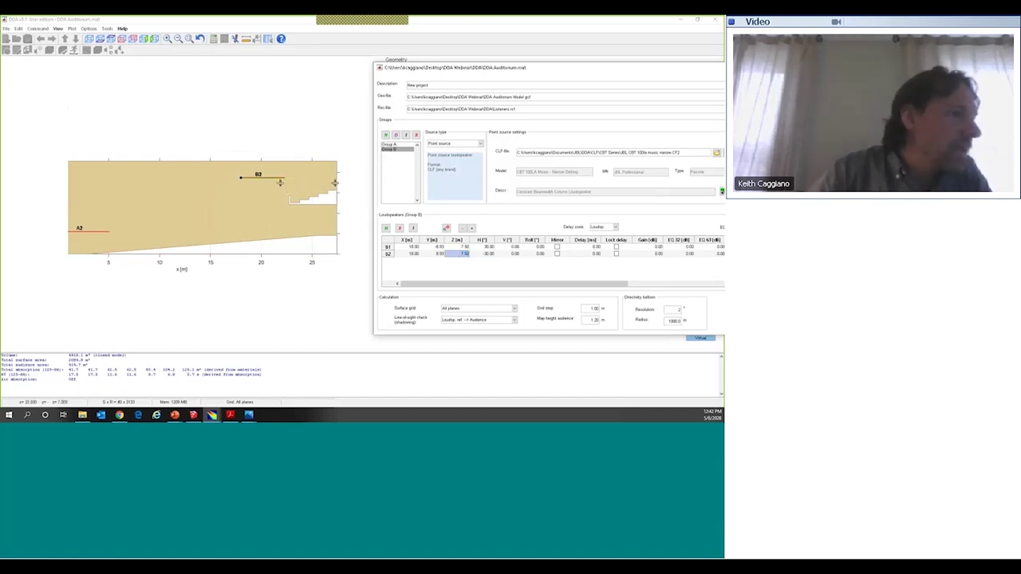
Step: Set the vertical angle of loudspeakers B1 and B2 to -2° so they aim down towards the balcony
{"action": "left_click", "coordinate": [515, 247]}
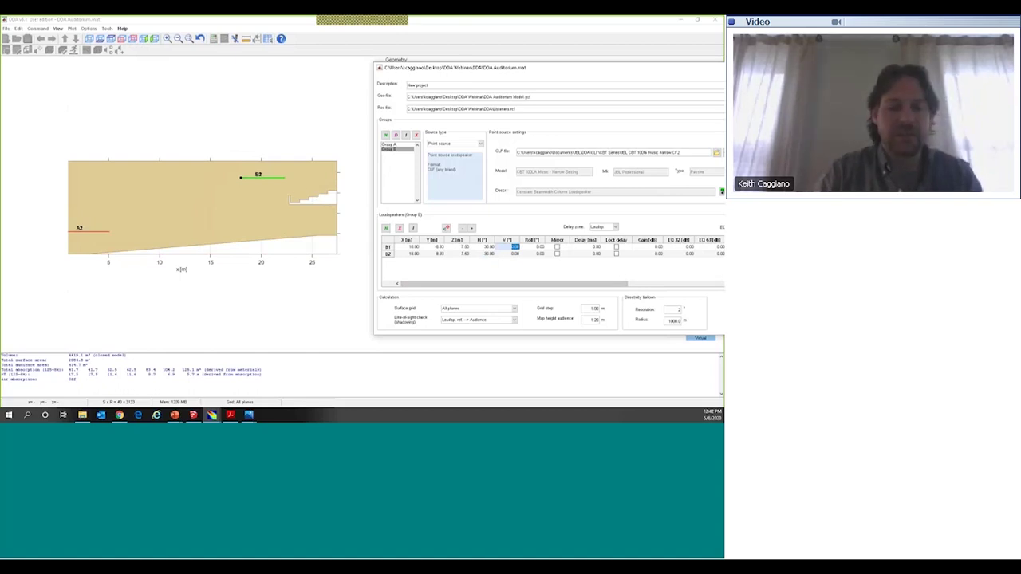
{"action": "left_click", "coordinate": [492, 258]}
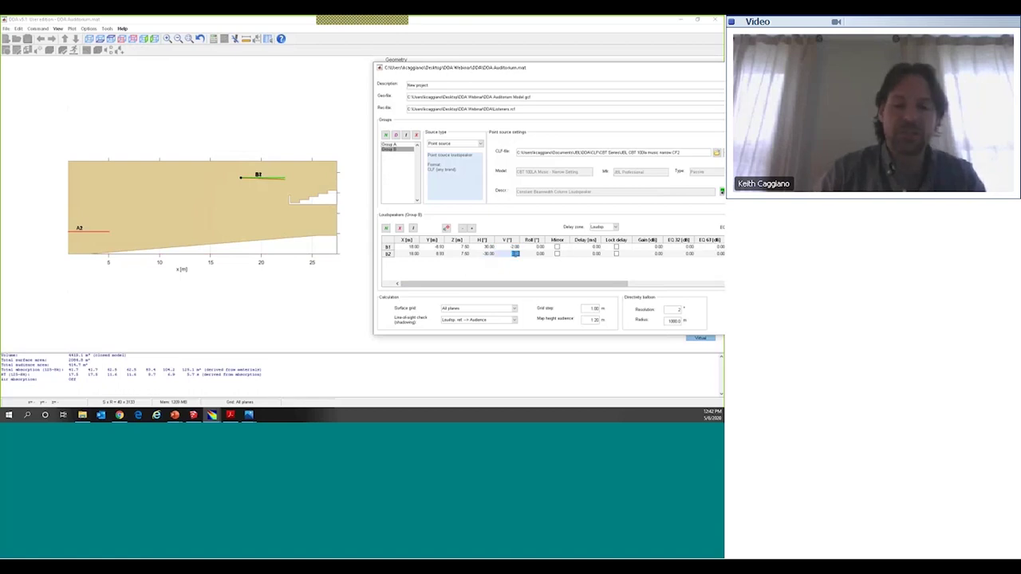
{"action": "left_click", "coordinate": [514, 253]}
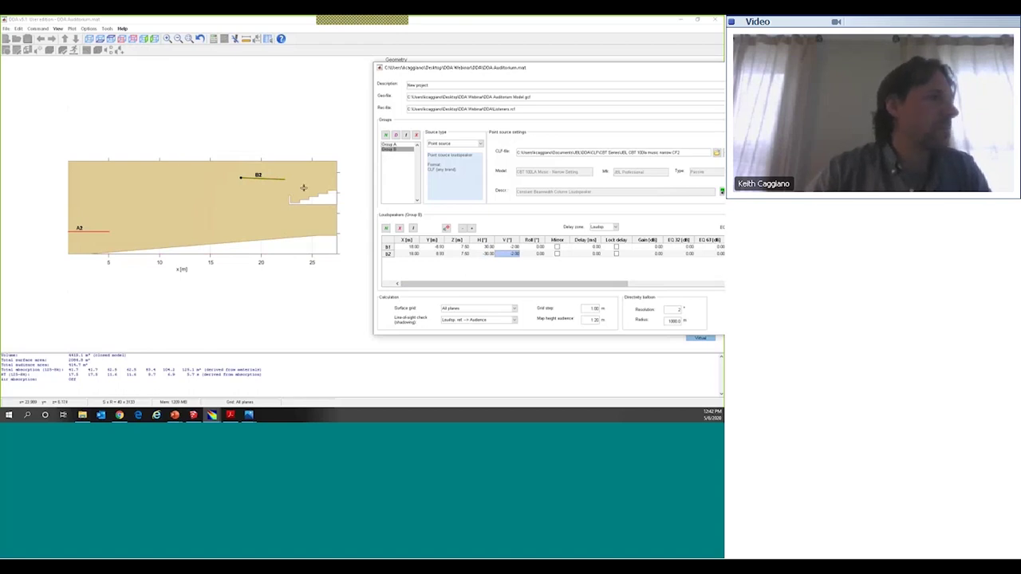
Step: Apply the Group B loudspeaker settings and check the positions of B1 and B2 against the balcony in the 3D geometry
{"action": "left_click_drag", "start_coordinate": [577, 65], "coordinate": [434, 62]}
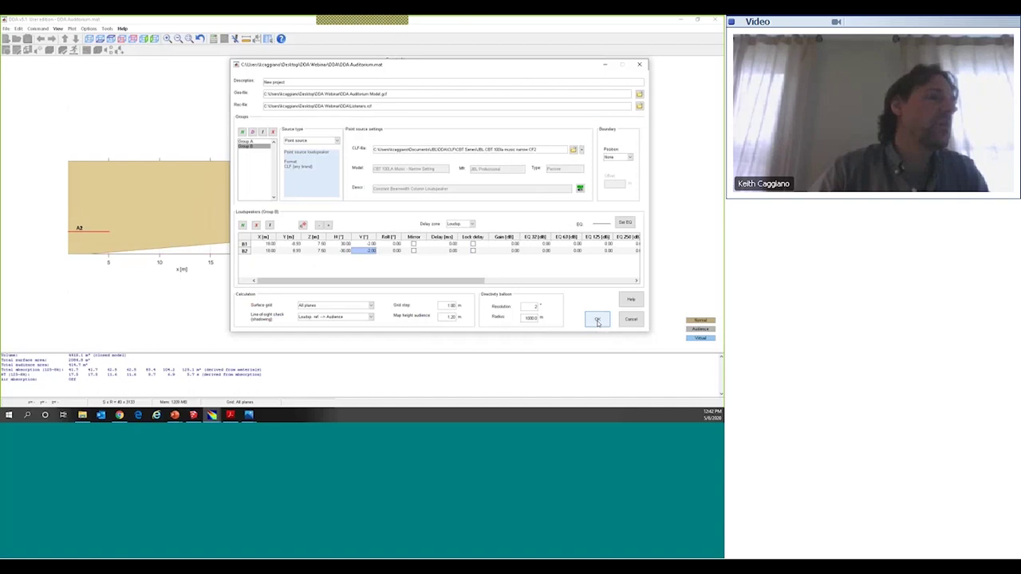
{"action": "left_click", "coordinate": [597, 321]}
{"action": "left_click", "coordinate": [62, 49]}
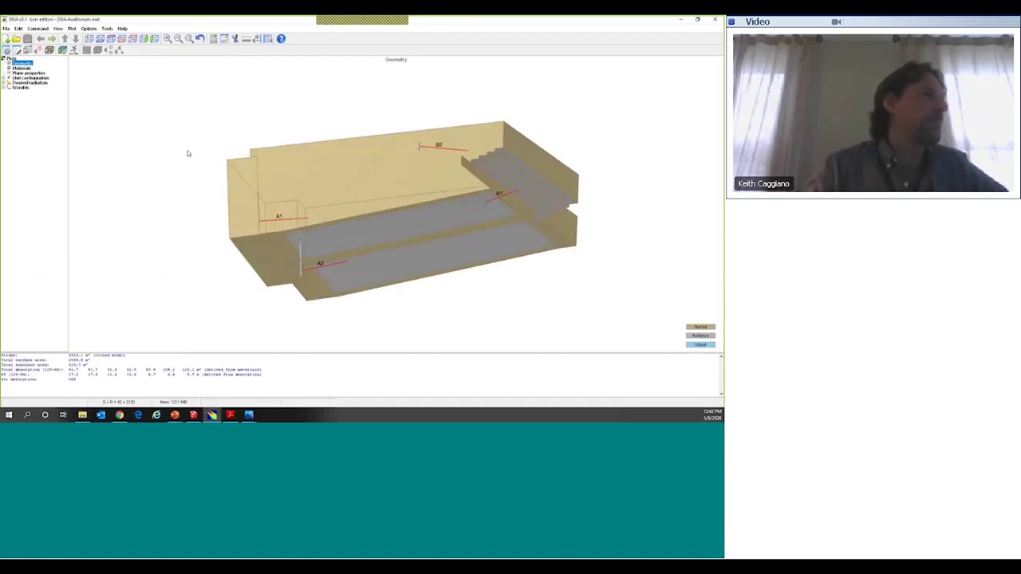
{"action": "left_click_drag", "start_coordinate": [439, 172], "coordinate": [264, 260]}
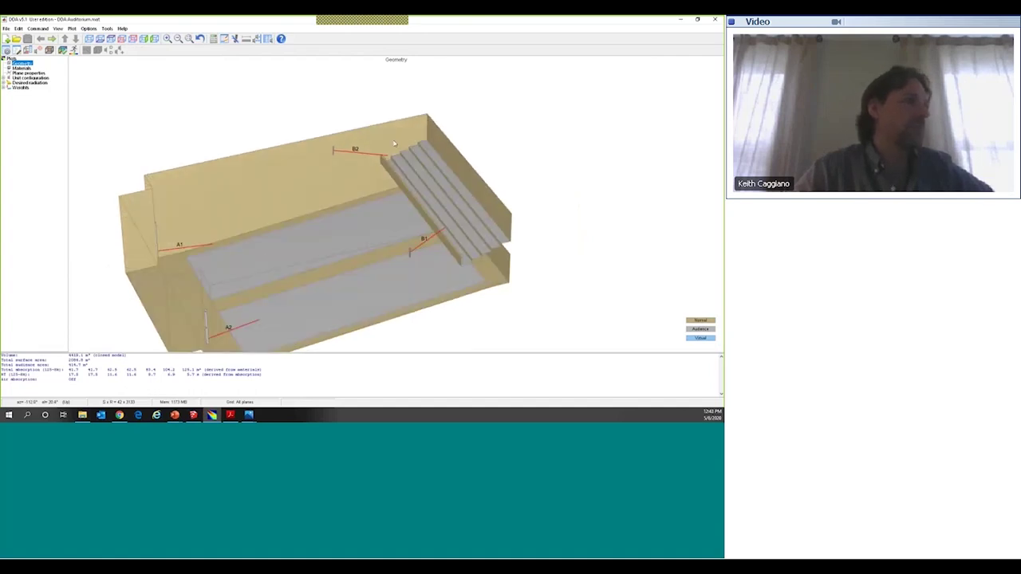
{"action": "left_click_drag", "start_coordinate": [504, 98], "coordinate": [397, 217]}
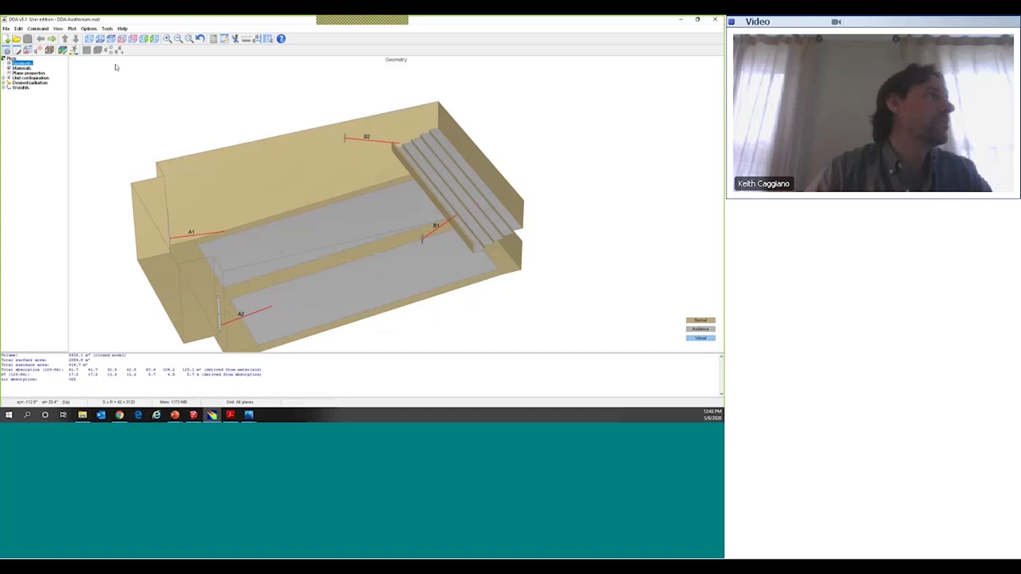
Step: Calculate the direct SPL of Group B for the 1000 Hz octave and inspect the coverage map over the balcony
{"action": "left_click", "coordinate": [62, 50]}
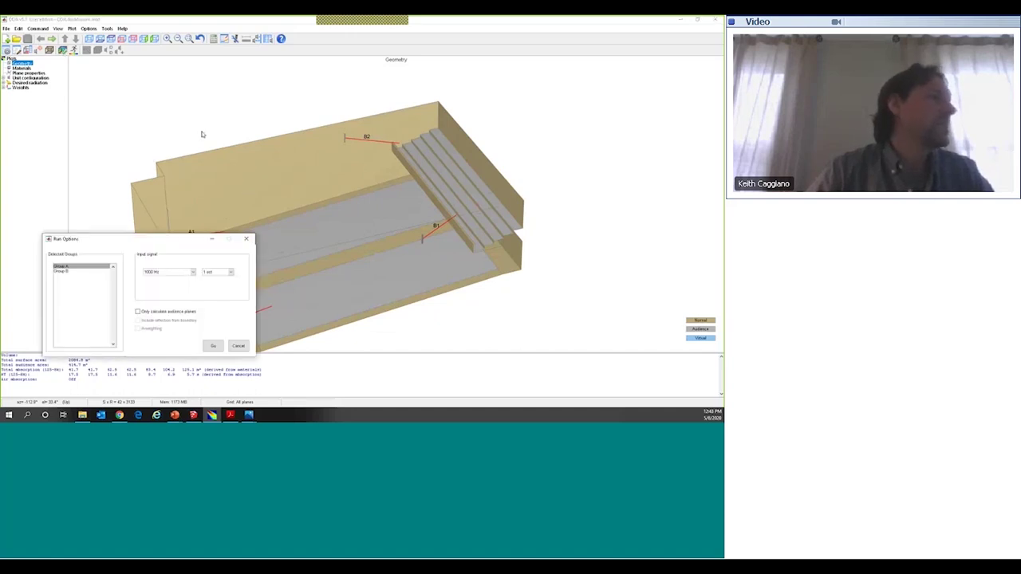
{"action": "left_click", "coordinate": [132, 159]}
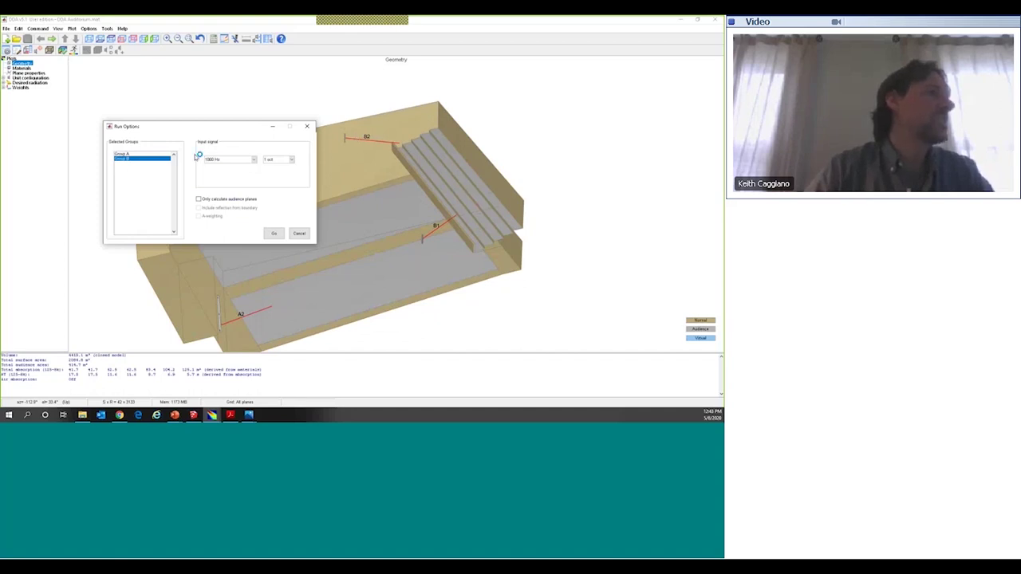
{"action": "left_click", "coordinate": [275, 234]}
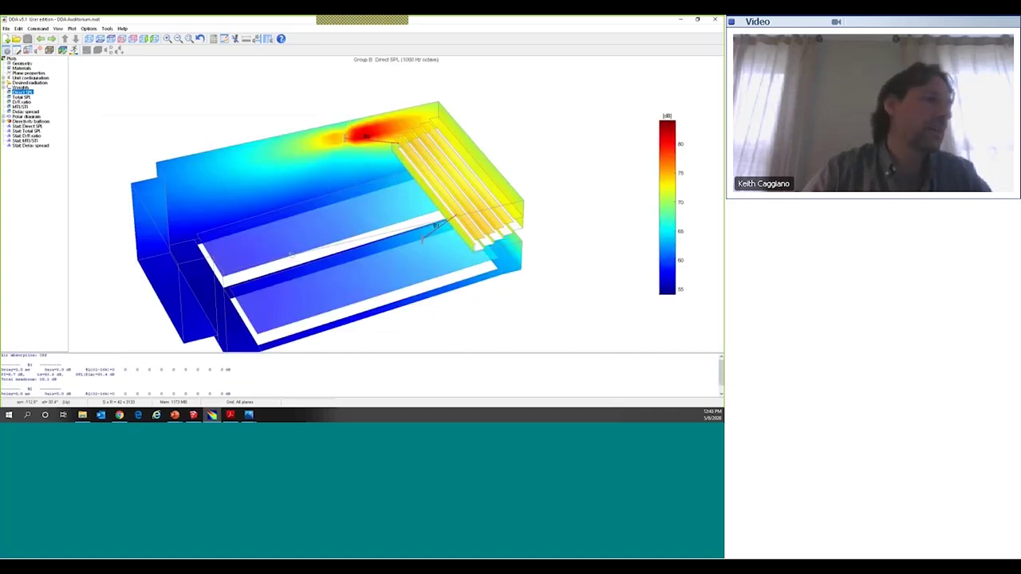
{"action": "left_click_drag", "start_coordinate": [292, 254], "coordinate": [283, 296]}
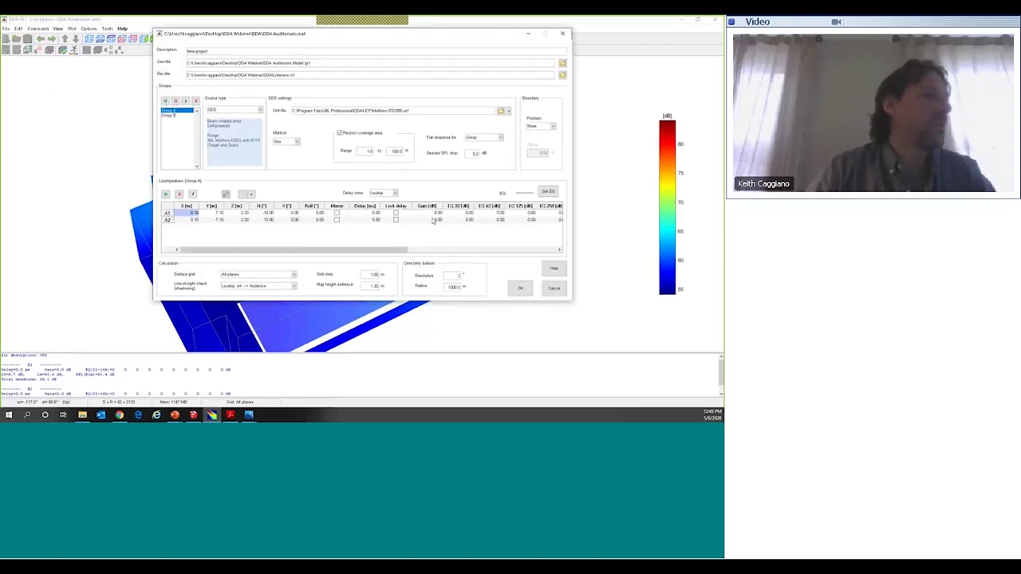
Step: Set the gain of Group A loudspeakers A1 and A2 to 10 dB, apply the settings and recalculate the direct SPL
{"action": "left_click", "coordinate": [435, 220]}
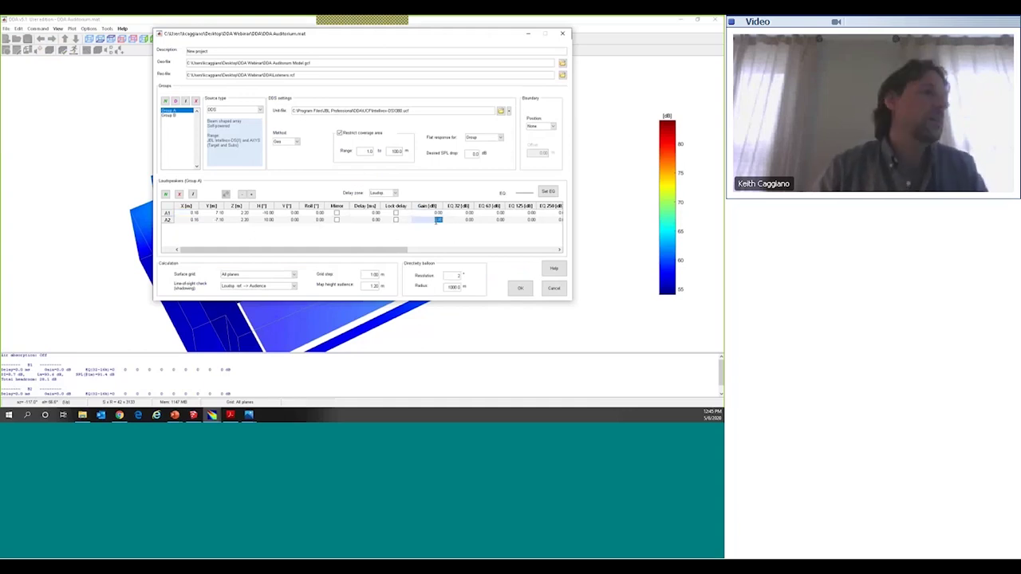
{"action": "type", "text": "10"}
{"action": "key", "text": "Return"}
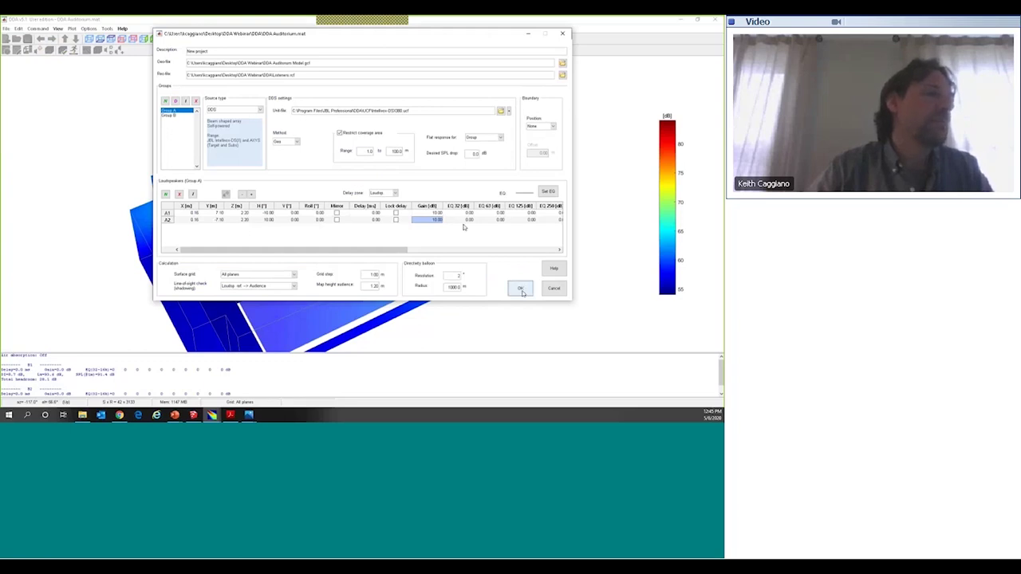
{"action": "left_click", "coordinate": [520, 290]}
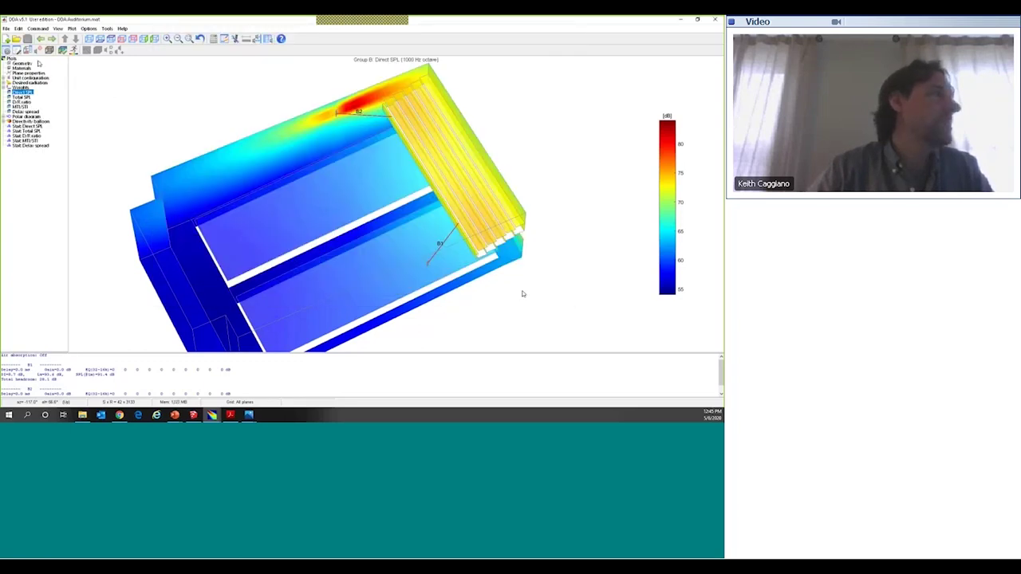
{"action": "left_click", "coordinate": [62, 51]}
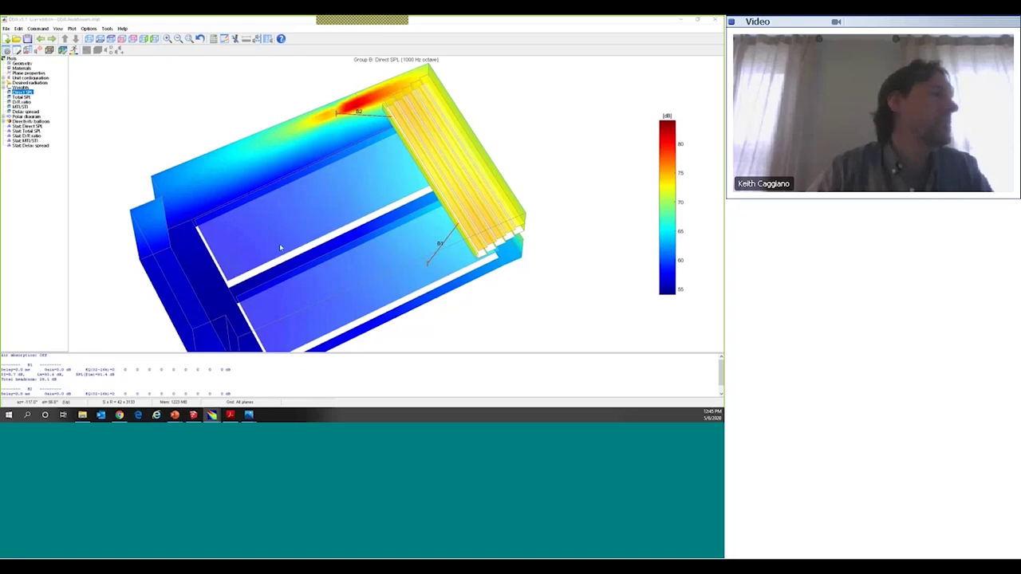
{"action": "left_click", "coordinate": [213, 345]}
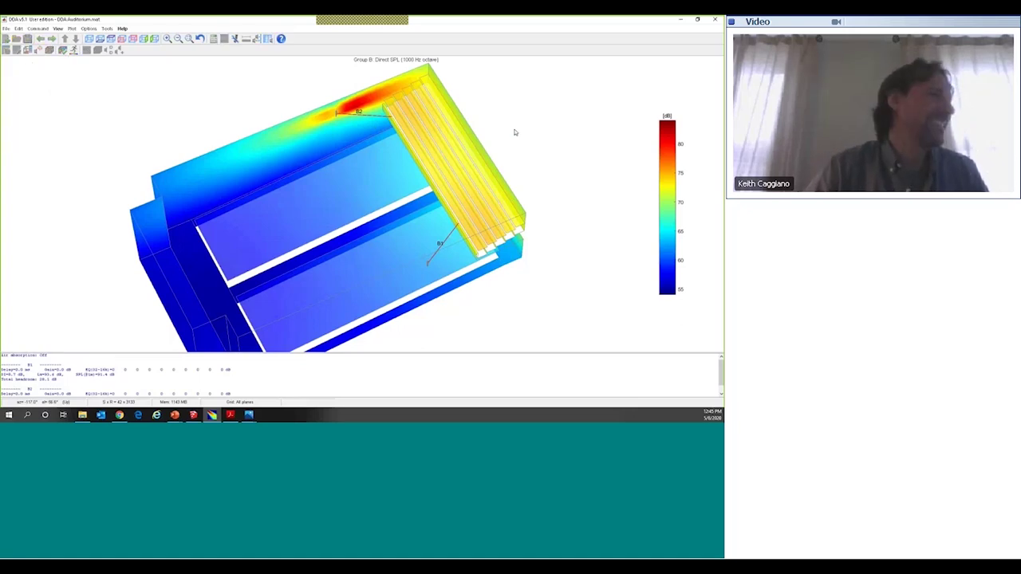
Step: Set the gain of Group B loudspeakers B1 and B2 to 10 dB and apply the project settings
{"action": "left_click", "coordinate": [435, 213]}
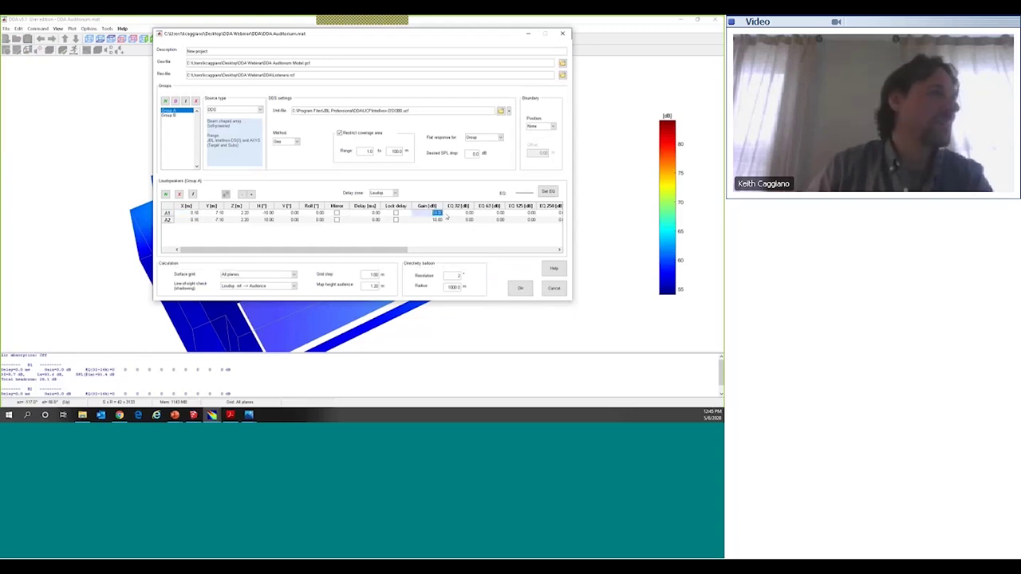
{"action": "left_click", "coordinate": [180, 116]}
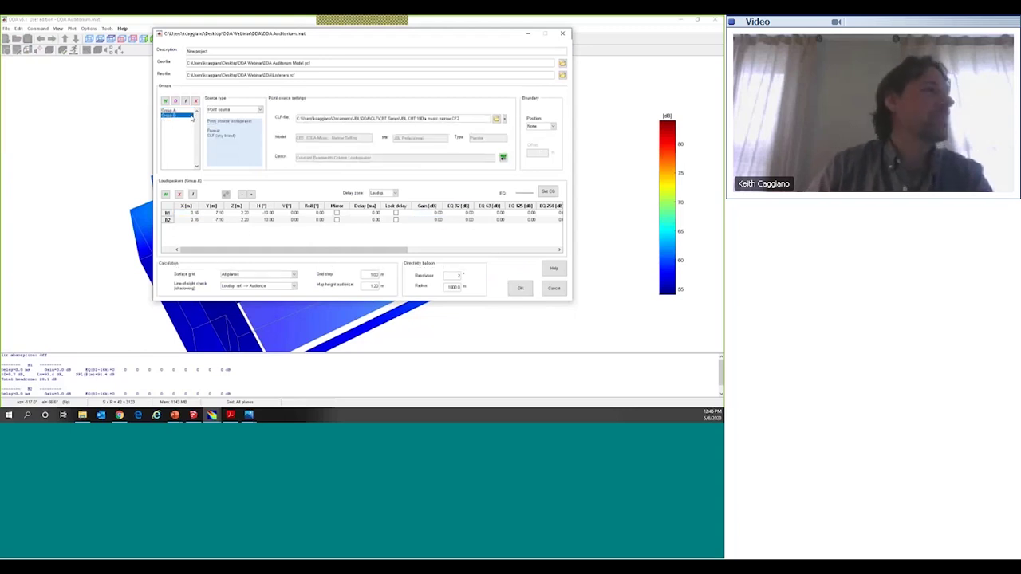
{"action": "left_click", "coordinate": [437, 213]}
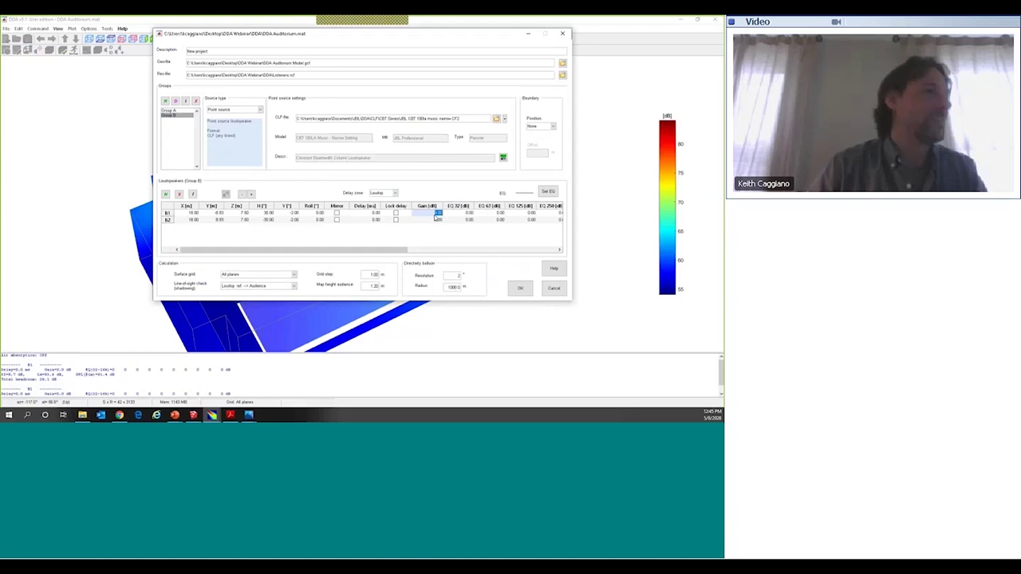
{"action": "type", "text": "10"}
{"action": "left_click", "coordinate": [439, 220]}
{"action": "type", "text": "10"}
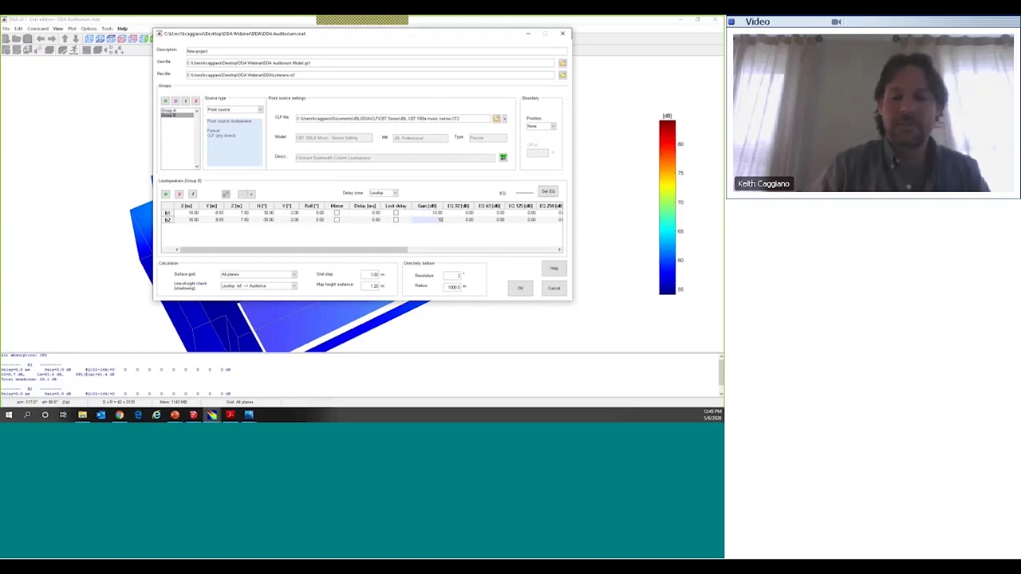
{"action": "left_click", "coordinate": [458, 250]}
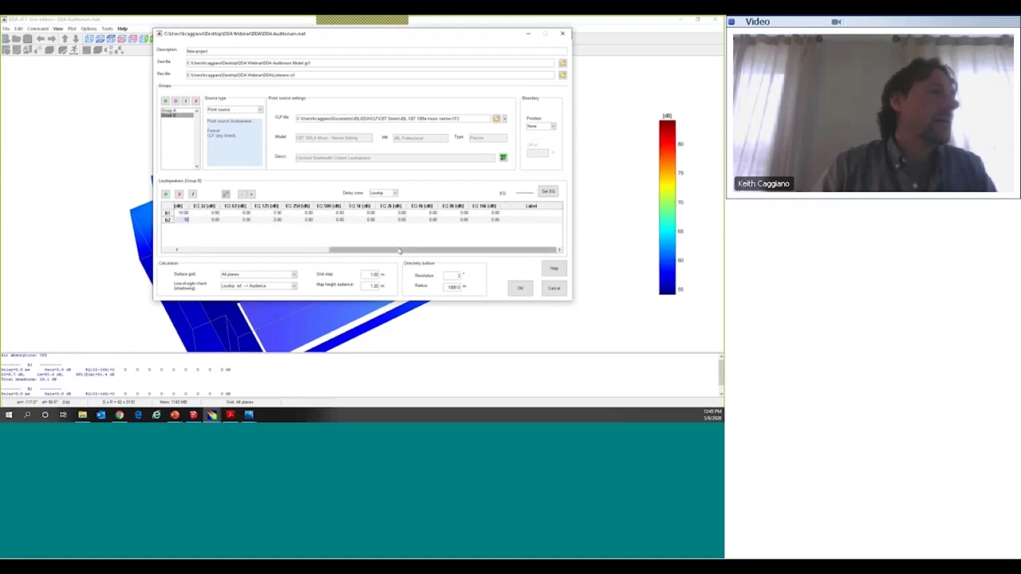
{"action": "left_click_drag", "start_coordinate": [457, 249], "coordinate": [322, 238]}
{"action": "key", "text": "Return"}
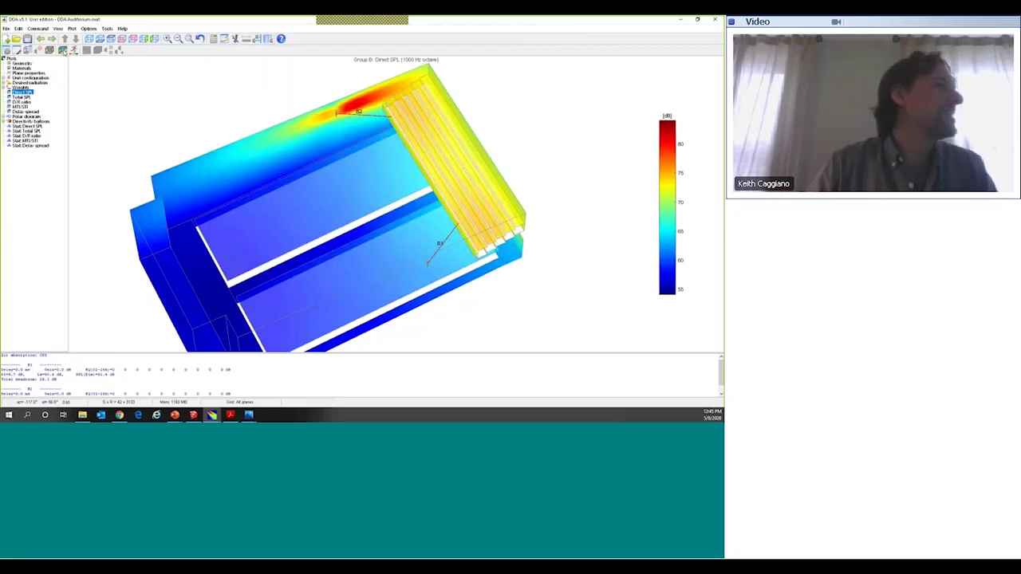
Step: Recalculate the direct SPL of Group B for the 1000 Hz octave and inspect the coverage map
{"action": "left_click", "coordinate": [63, 49]}
{"action": "key", "text": "Return"}
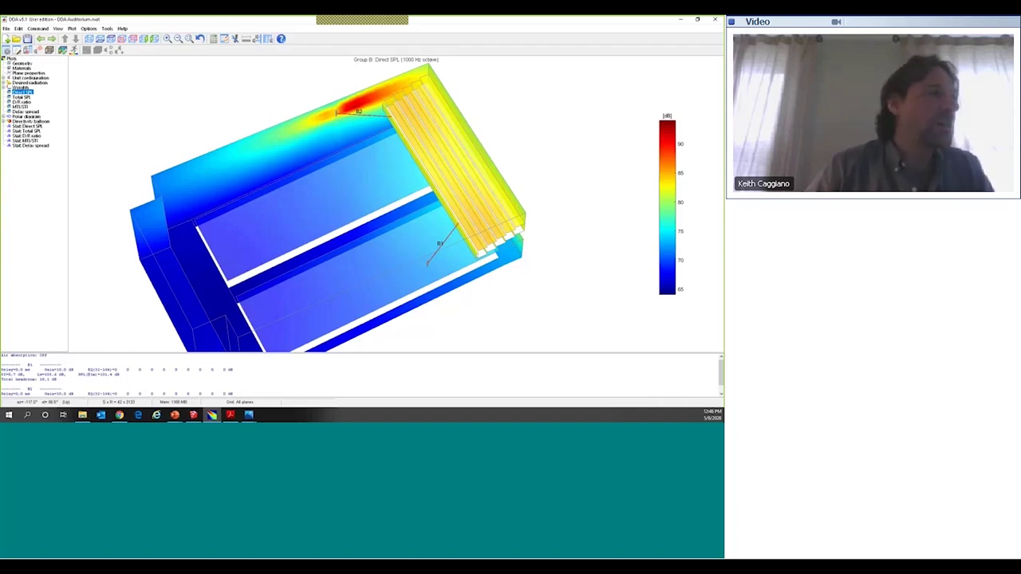
{"action": "left_click_drag", "start_coordinate": [349, 255], "coordinate": [443, 175]}
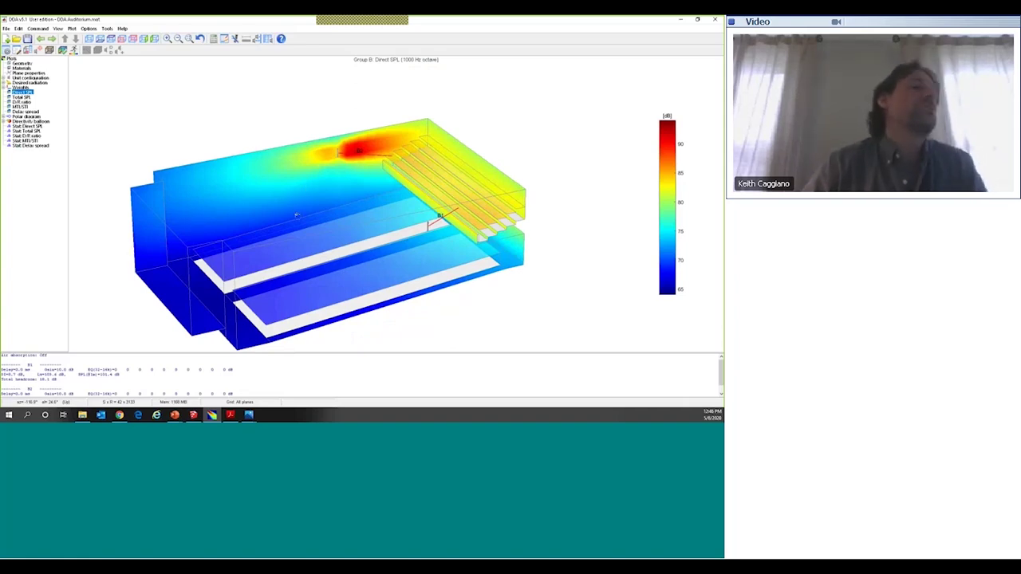
{"action": "left_click_drag", "start_coordinate": [301, 251], "coordinate": [301, 230]}
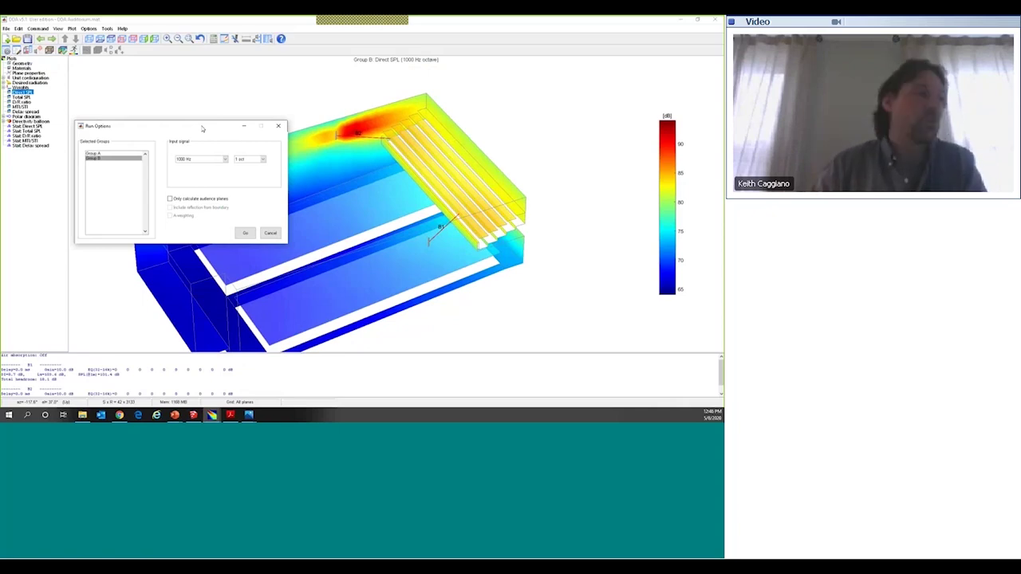
{"action": "left_click", "coordinate": [117, 158]}
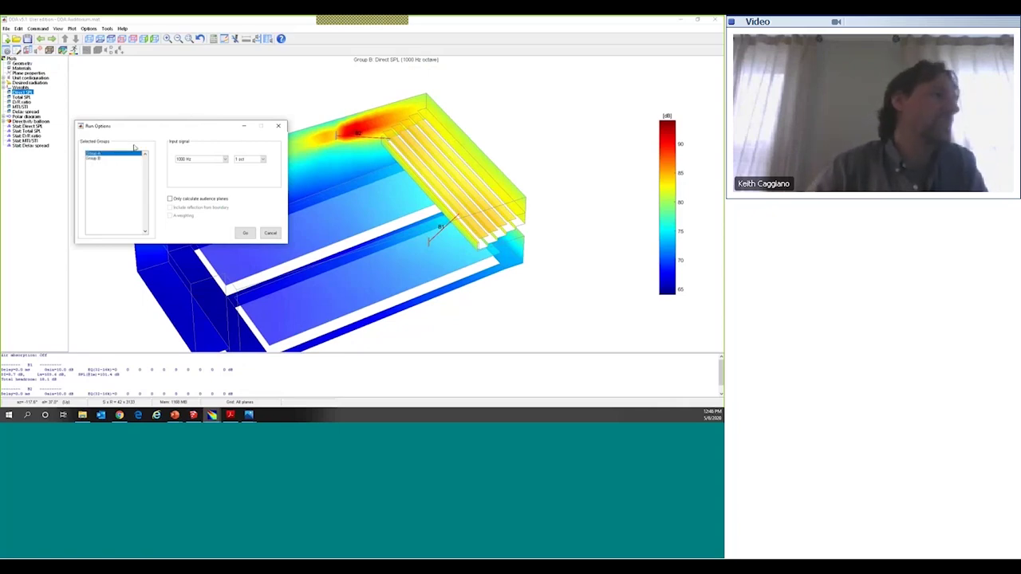
{"action": "left_click_drag", "start_coordinate": [150, 126], "coordinate": [187, 185]}
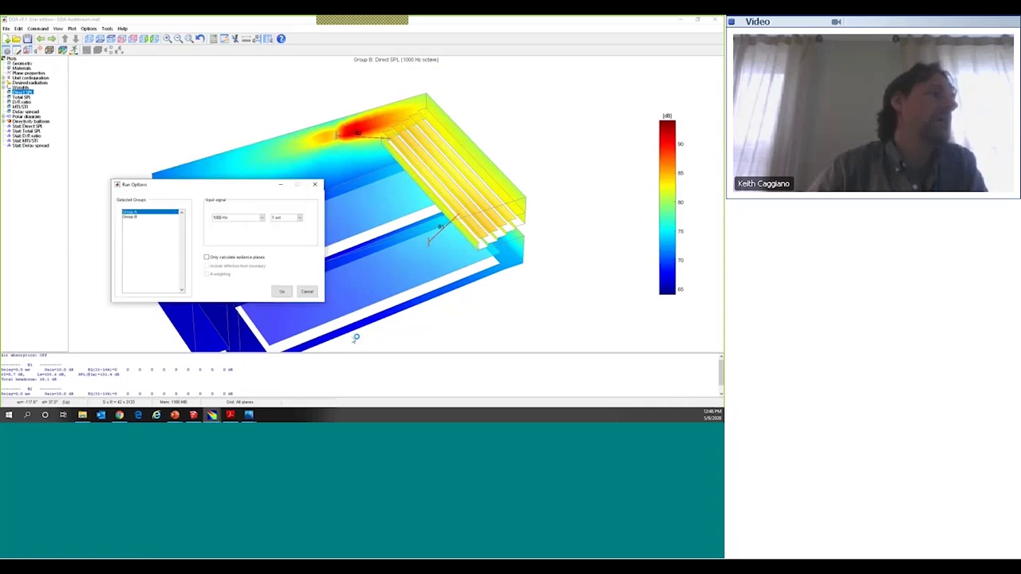
{"action": "left_click", "coordinate": [308, 292]}
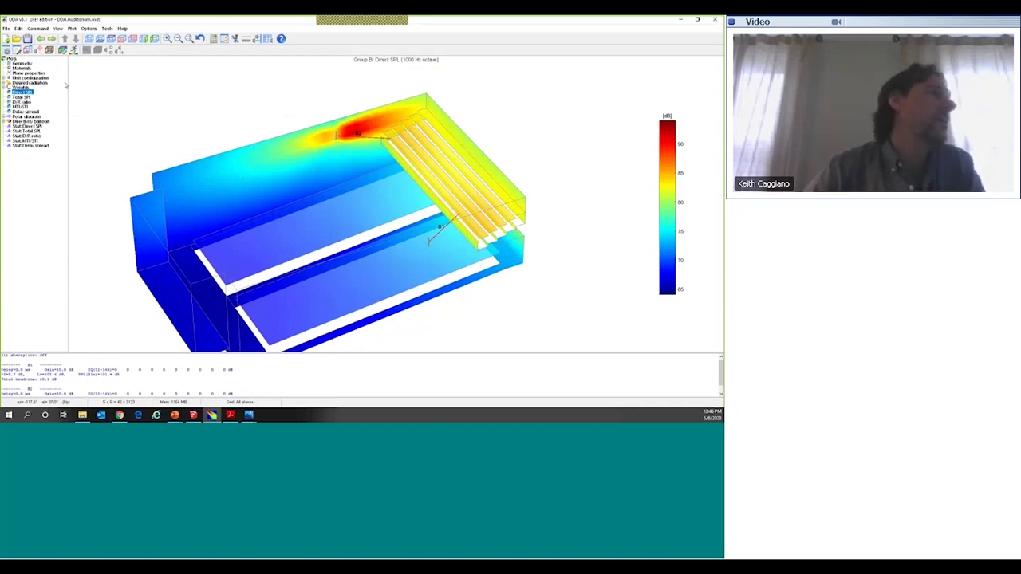
Step: Edit the properties of the five balcony audience planes together, setting their Group A SPL and weight to 0, and save the geometry
{"action": "left_click", "coordinate": [27, 50]}
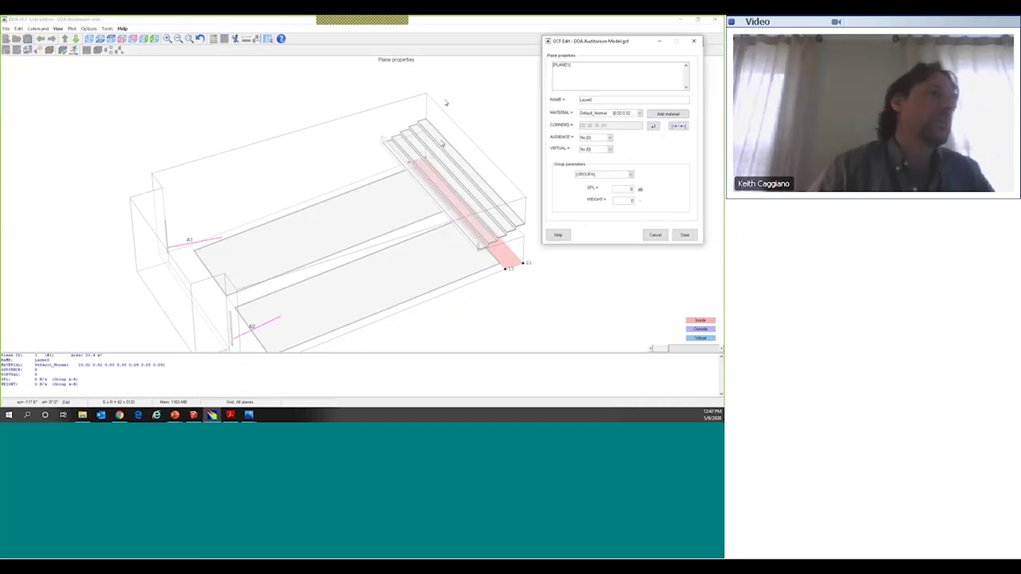
{"action": "left_click", "coordinate": [441, 139]}
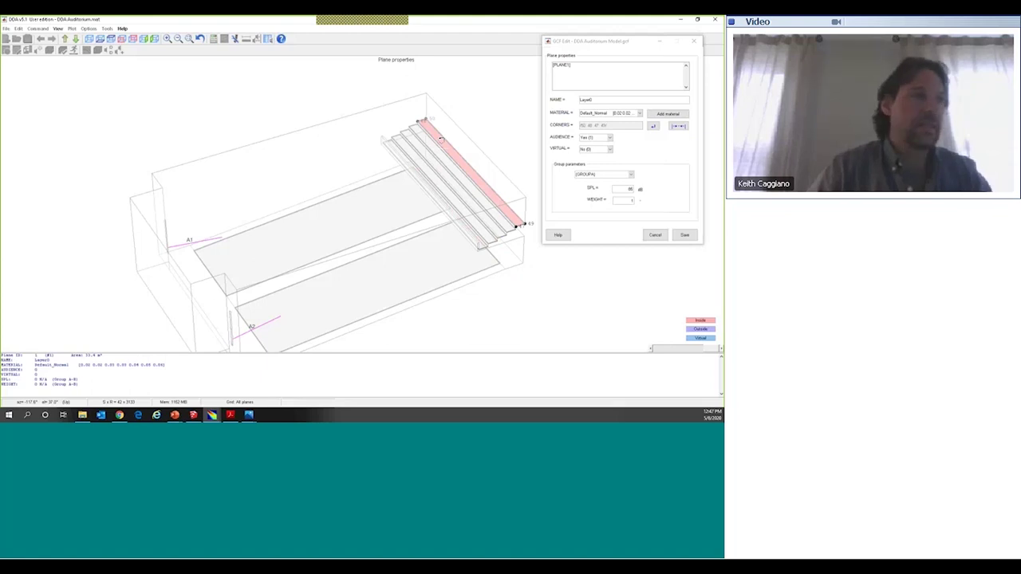
{"action": "left_click", "coordinate": [428, 158], "text": "ctrl"}
{"action": "left_click", "coordinate": [423, 164], "text": "ctrl"}
{"action": "left_click", "coordinate": [411, 166], "text": "ctrl"}
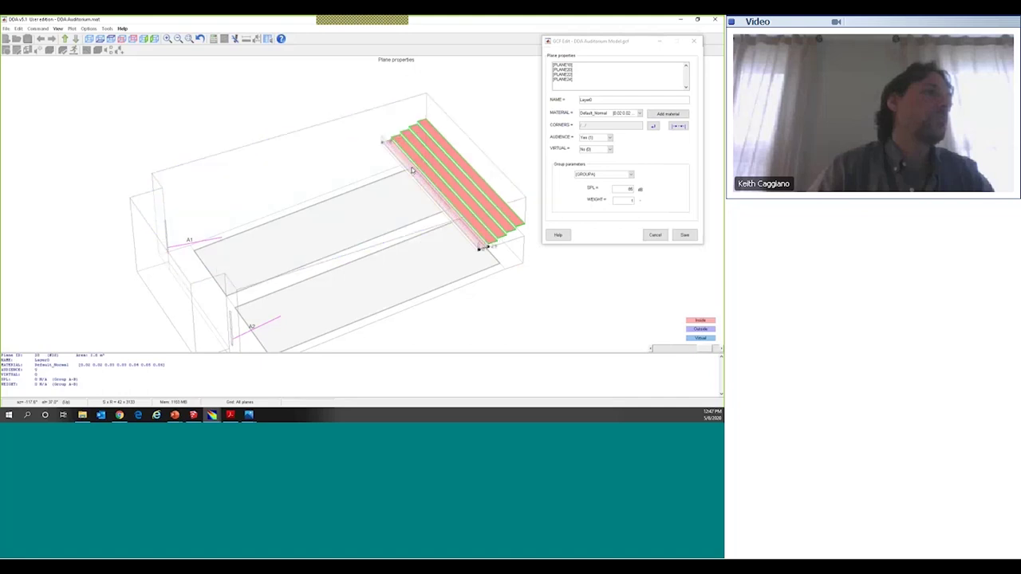
{"action": "left_click", "coordinate": [414, 172], "text": "ctrl"}
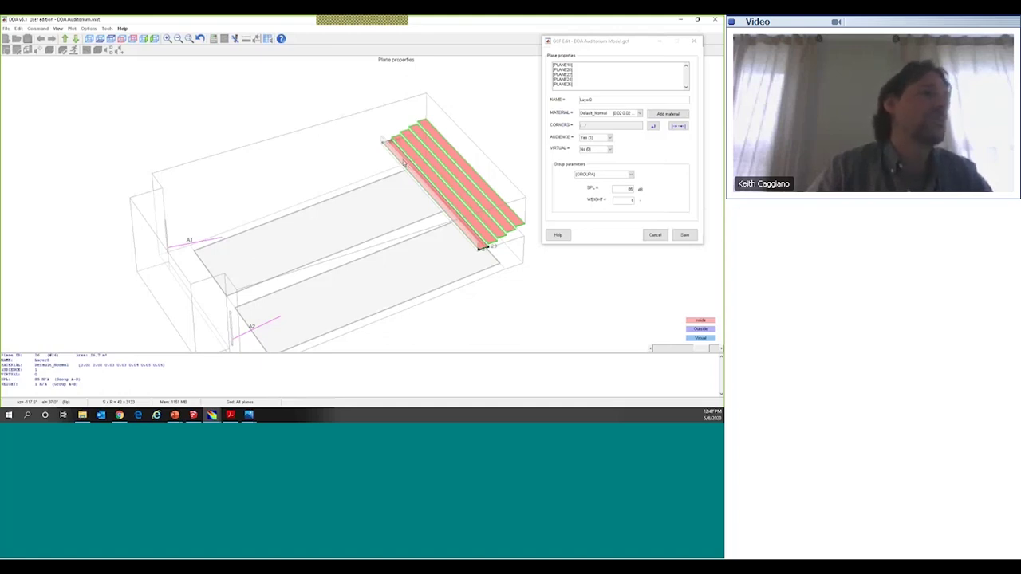
{"action": "left_click", "coordinate": [365, 288]}
{"action": "left_click_drag", "start_coordinate": [364, 288], "coordinate": [434, 198]}
{"action": "left_click_drag", "start_coordinate": [318, 233], "coordinate": [394, 242]}
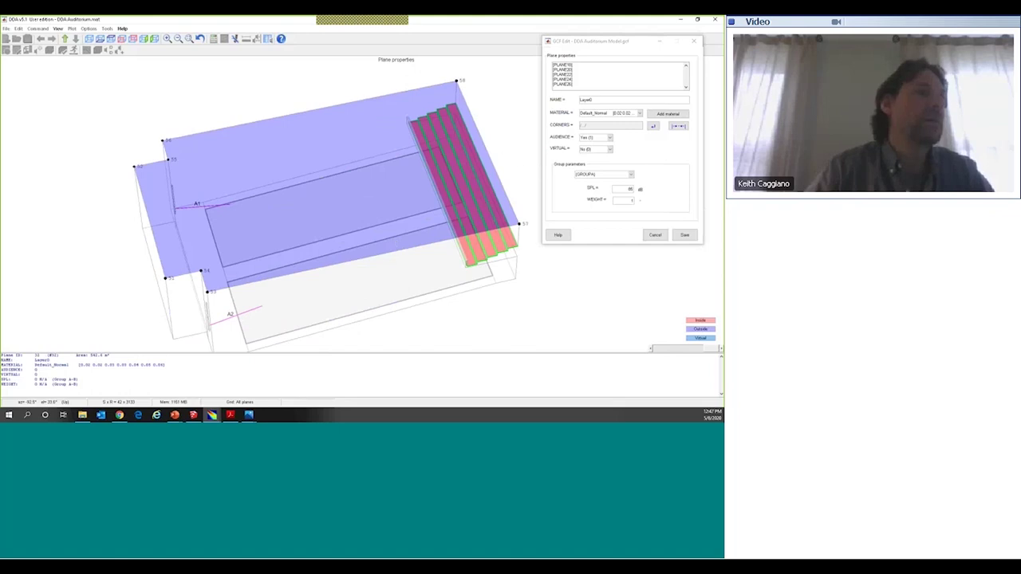
{"action": "left_click", "coordinate": [460, 186]}
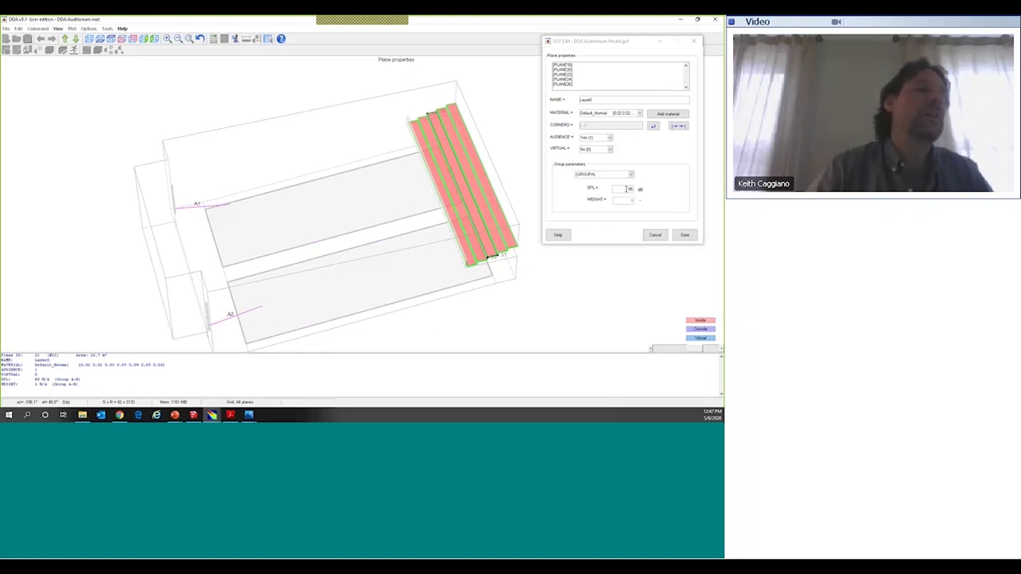
{"action": "left_click_drag", "start_coordinate": [625, 188], "coordinate": [642, 190]}
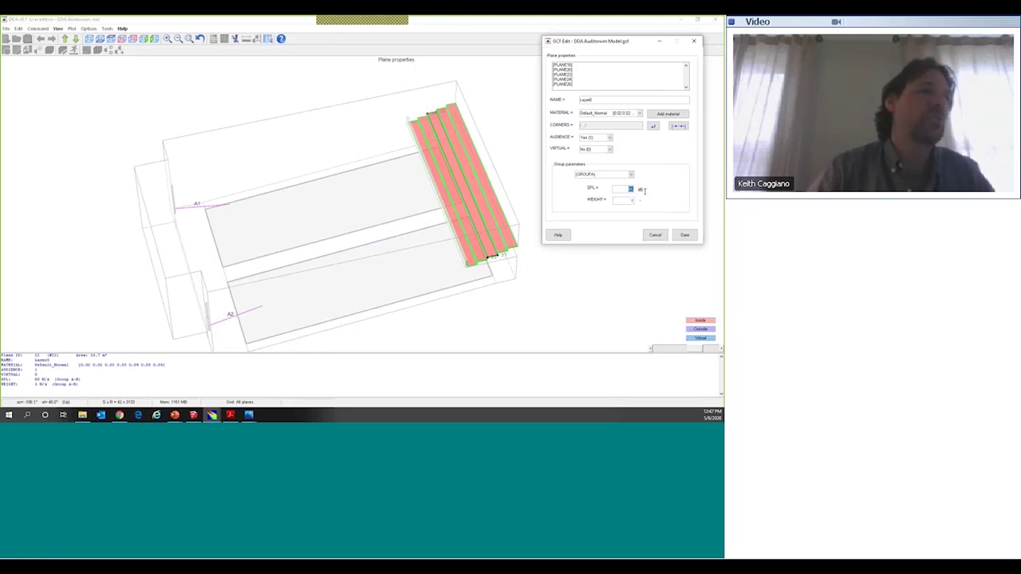
{"action": "double_click", "coordinate": [635, 190]}
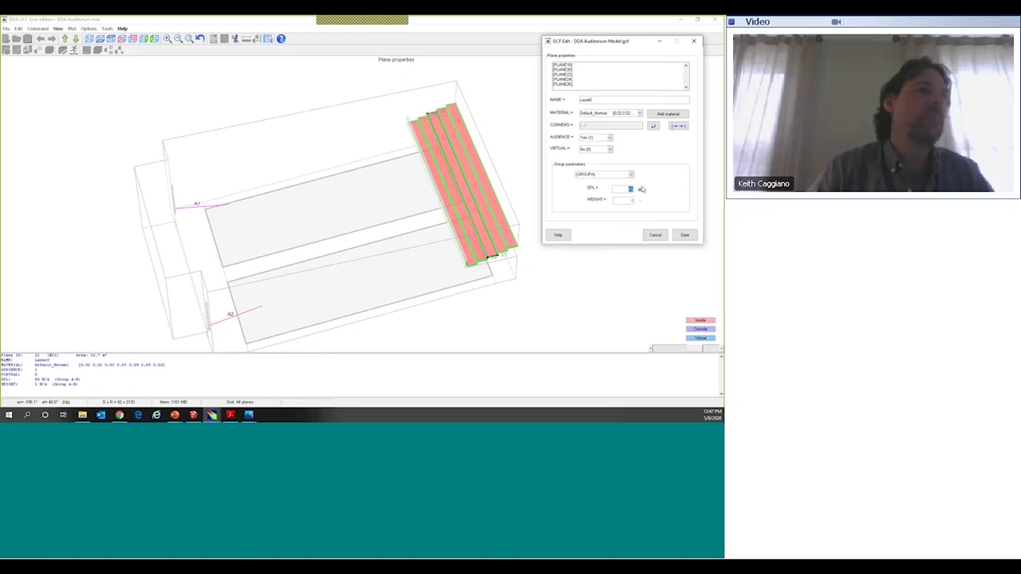
{"action": "type", "text": "98"}
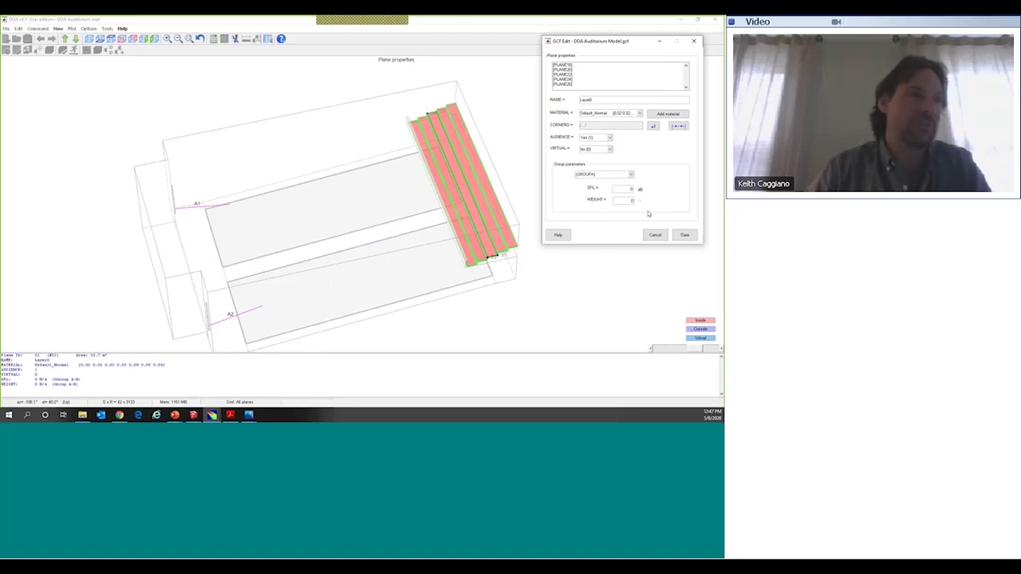
{"action": "left_click", "coordinate": [684, 236]}
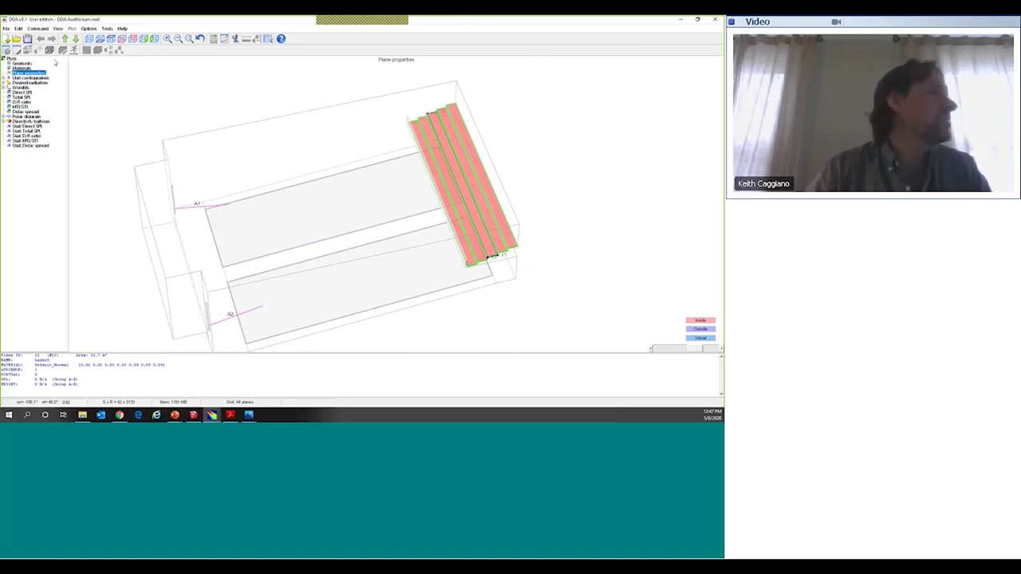
Step: Rebuild the model and run the calculation for Groups A and B together with the 1000 Hz, 1 octave input signal
{"action": "left_click", "coordinate": [48, 50]}
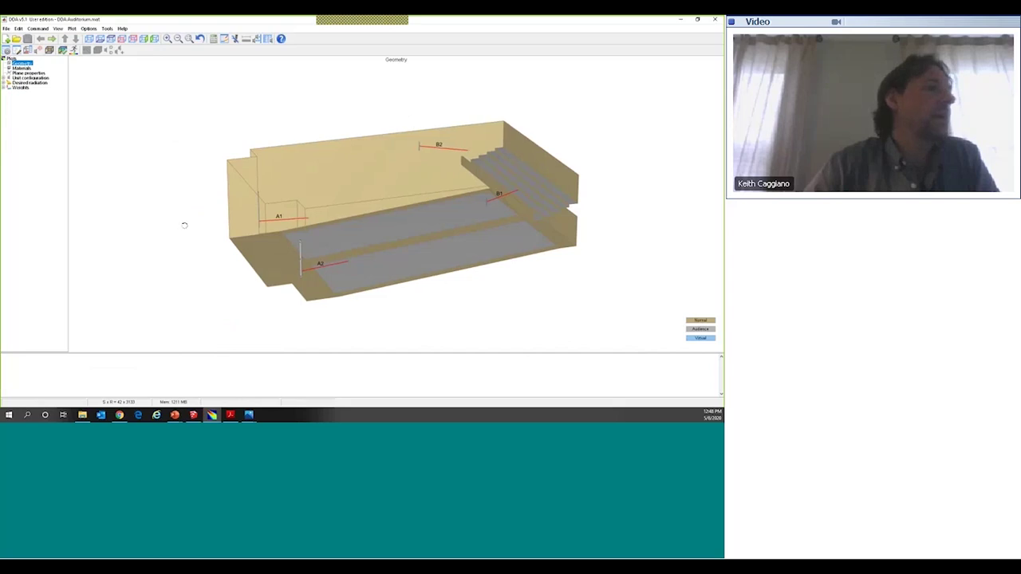
{"action": "left_click", "coordinate": [62, 50]}
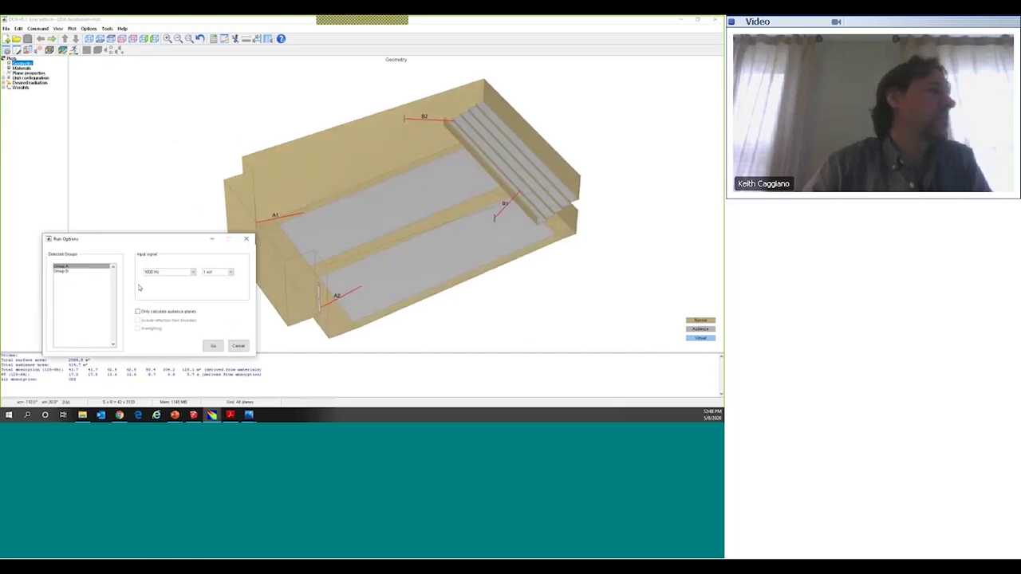
{"action": "left_click_drag", "start_coordinate": [80, 267], "coordinate": [109, 139]}
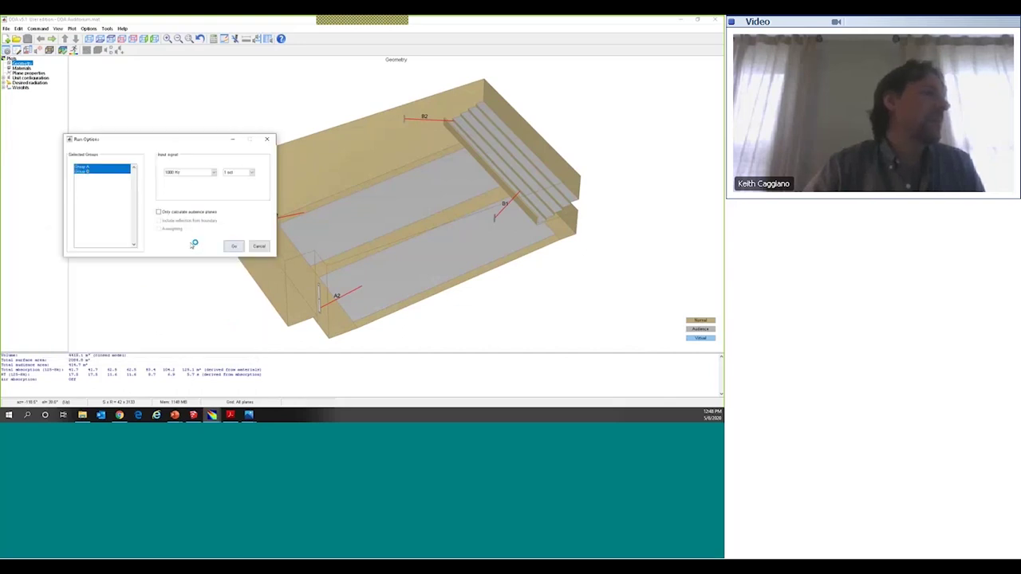
{"action": "left_click", "coordinate": [234, 246]}
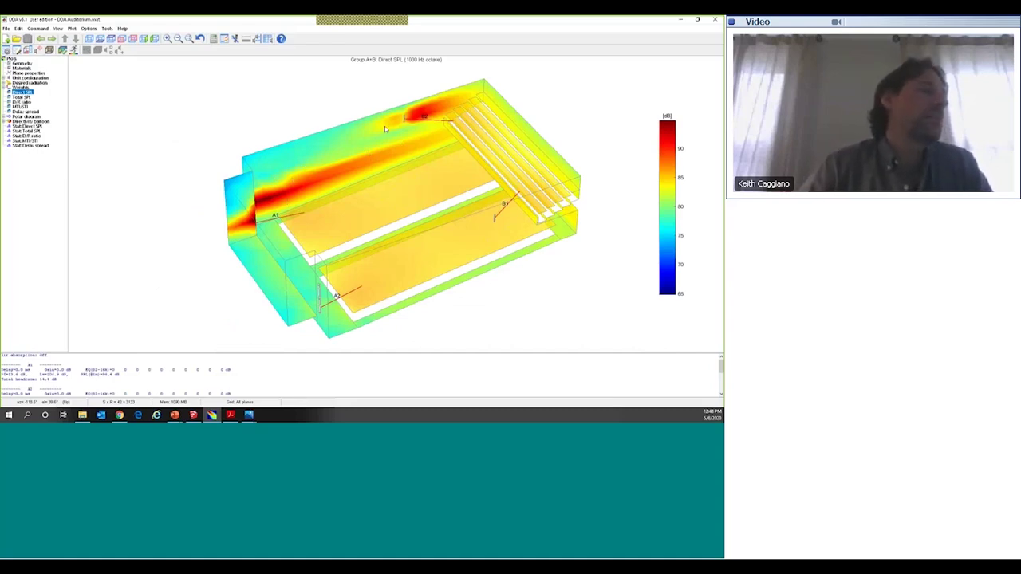
Step: Examine the combined Group A+B direct SPL map on the floor, balcony and walls from several angles
{"action": "left_click_drag", "start_coordinate": [383, 304], "coordinate": [244, 272]}
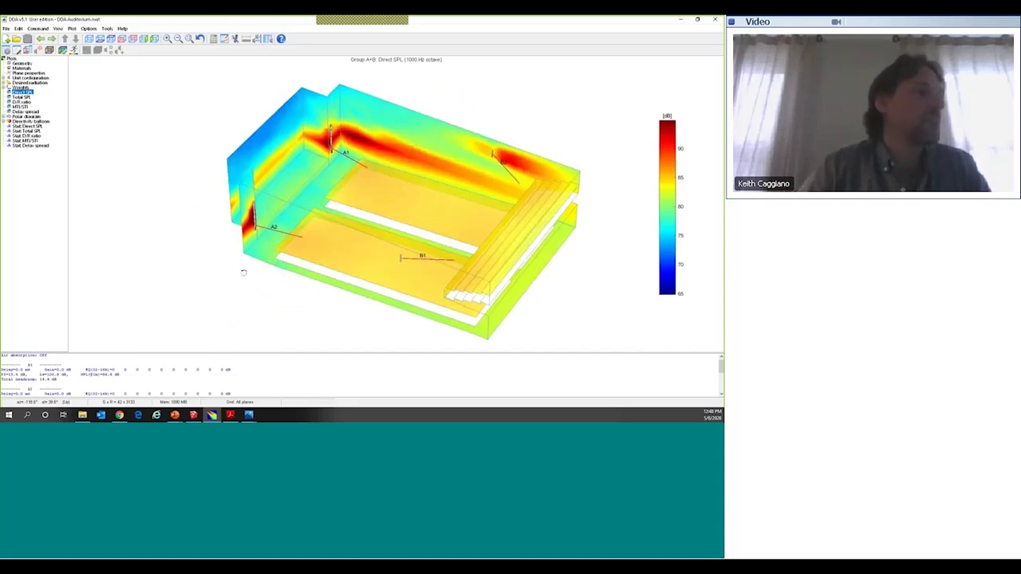
{"action": "left_click_drag", "start_coordinate": [315, 285], "coordinate": [343, 281]}
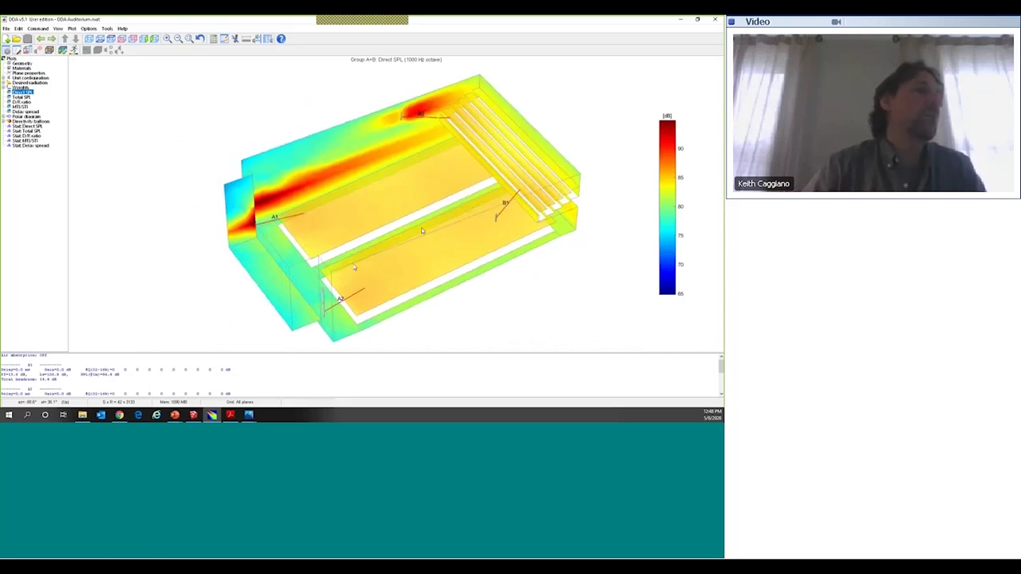
{"action": "left_click_drag", "start_coordinate": [422, 227], "coordinate": [495, 145]}
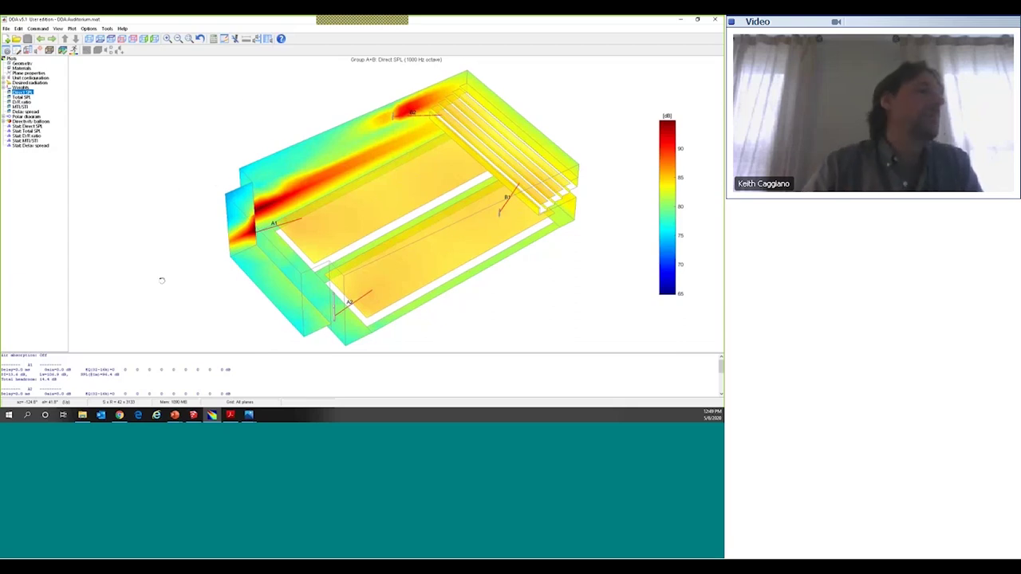
{"action": "left_click_drag", "start_coordinate": [160, 280], "coordinate": [157, 280]}
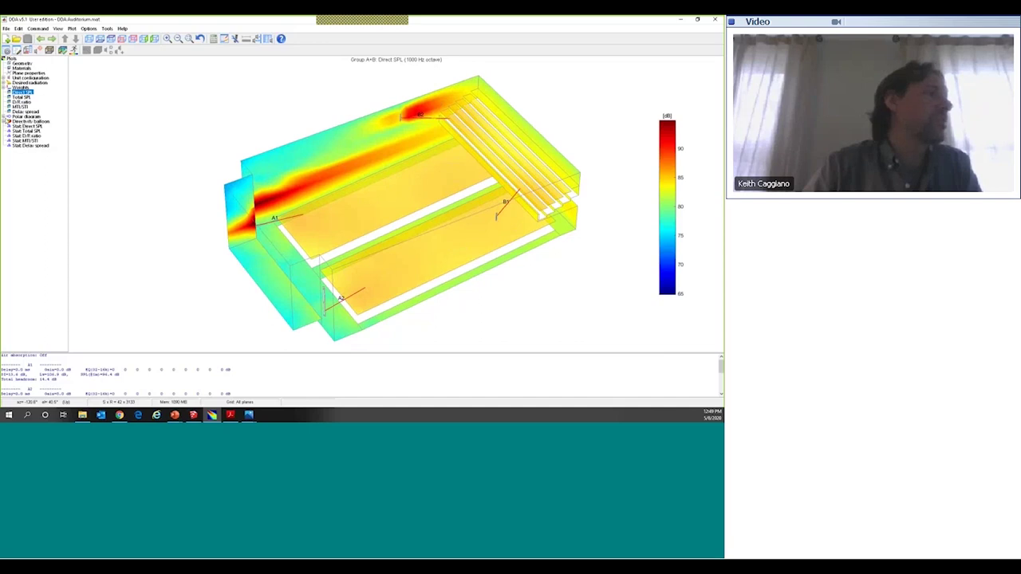
Step: View Group A's directivity balloon and polar diagram, followed by the combined D/R ratio and MTI/STI plots
{"action": "left_click", "coordinate": [8, 121]}
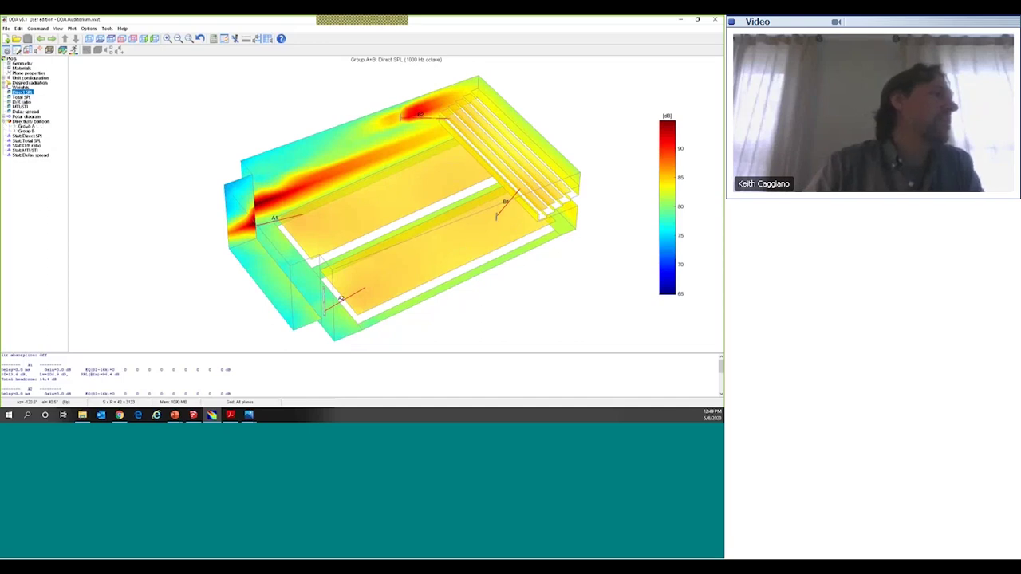
{"action": "left_click", "coordinate": [26, 126]}
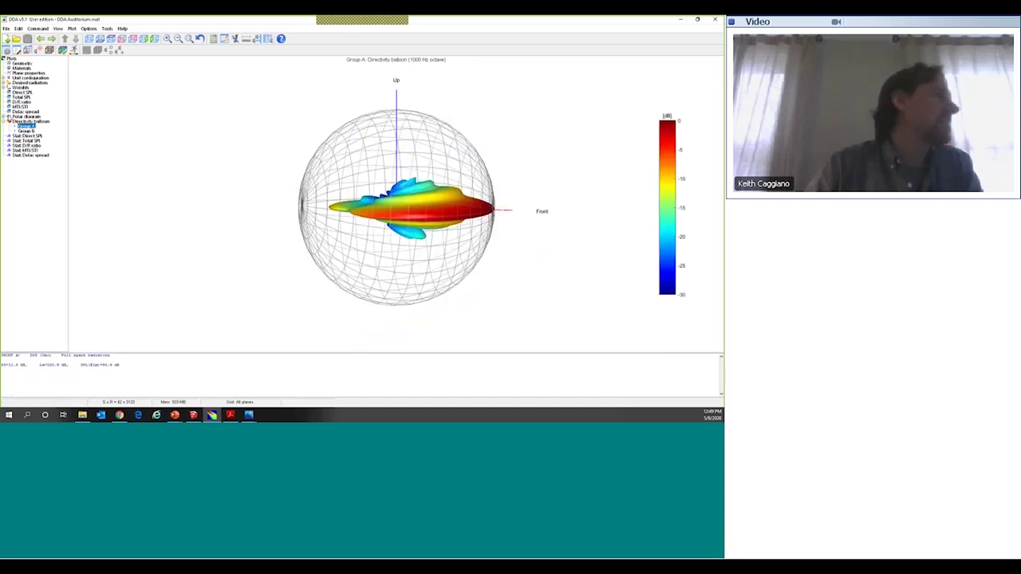
{"action": "left_click", "coordinate": [8, 116]}
{"action": "left_click", "coordinate": [26, 121]}
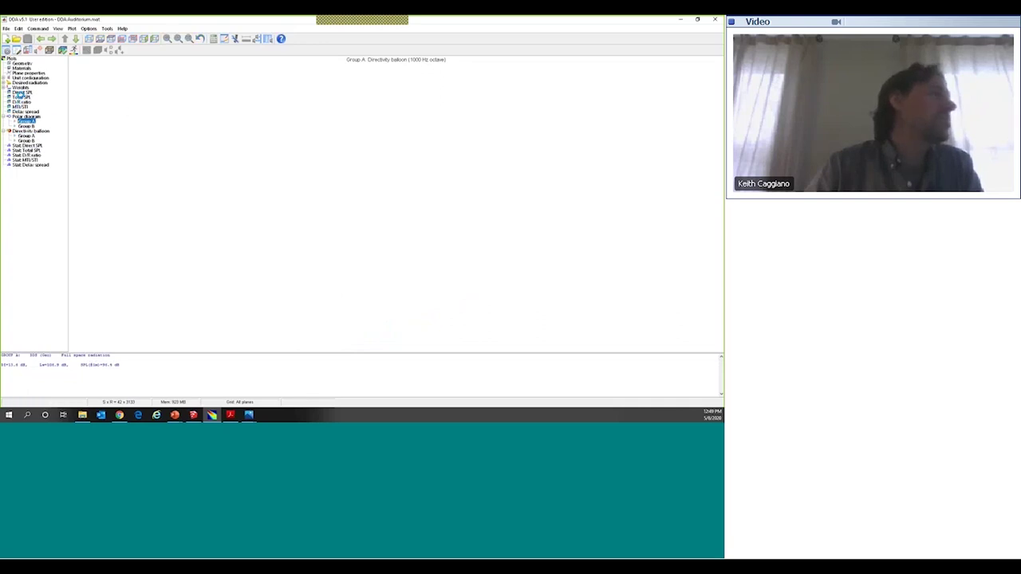
{"action": "left_click", "coordinate": [20, 103]}
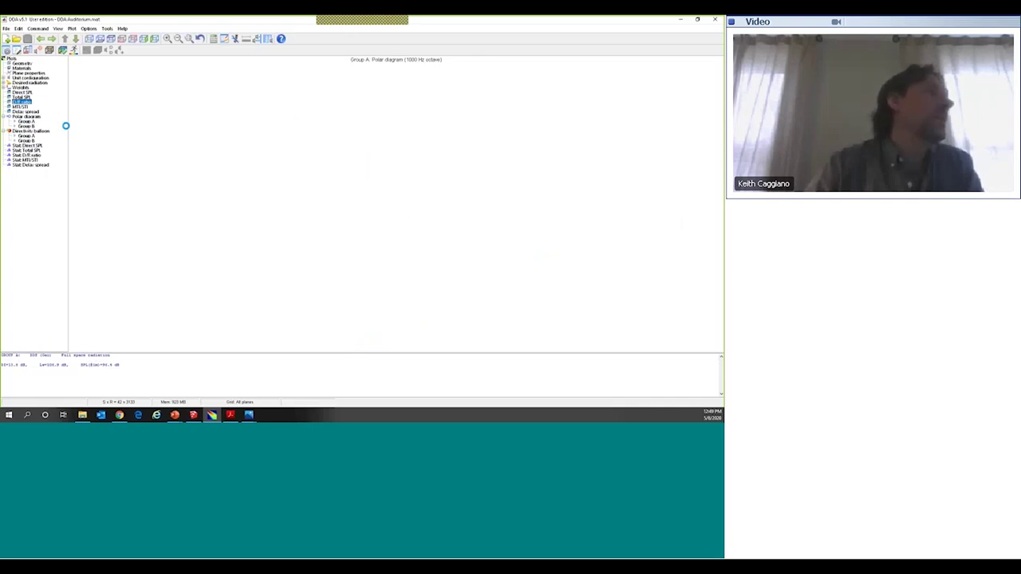
{"action": "left_click", "coordinate": [20, 107]}
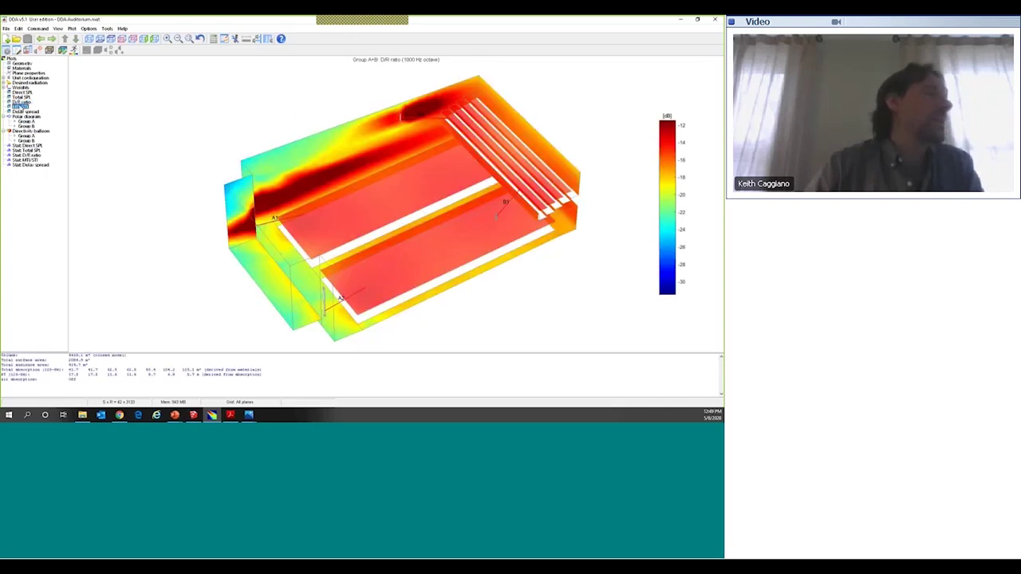
Step: Display the combined direct SPL map again and examine the coverage in 3D and in plan view
{"action": "left_click", "coordinate": [19, 92]}
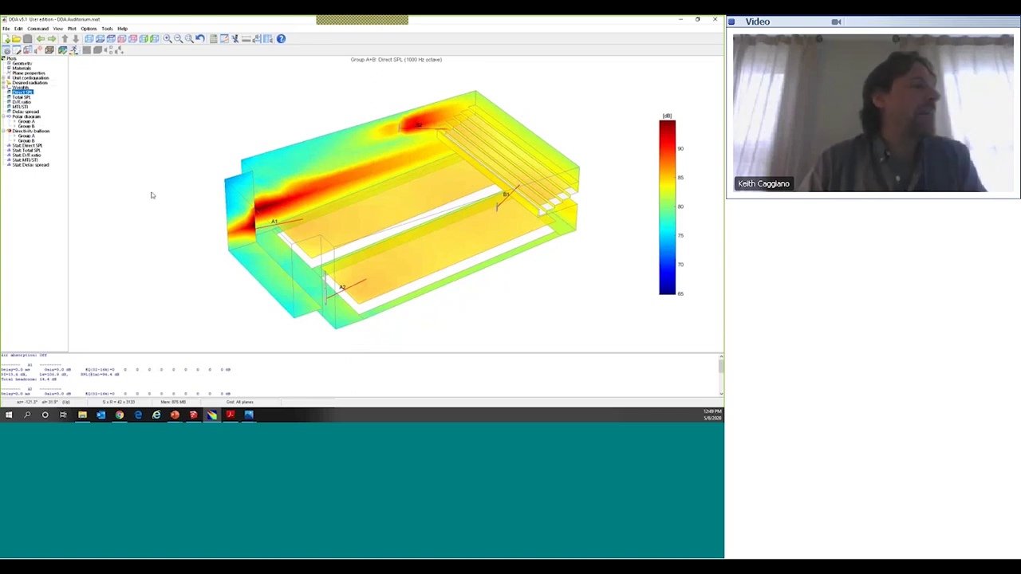
{"action": "left_click_drag", "start_coordinate": [160, 210], "coordinate": [178, 260]}
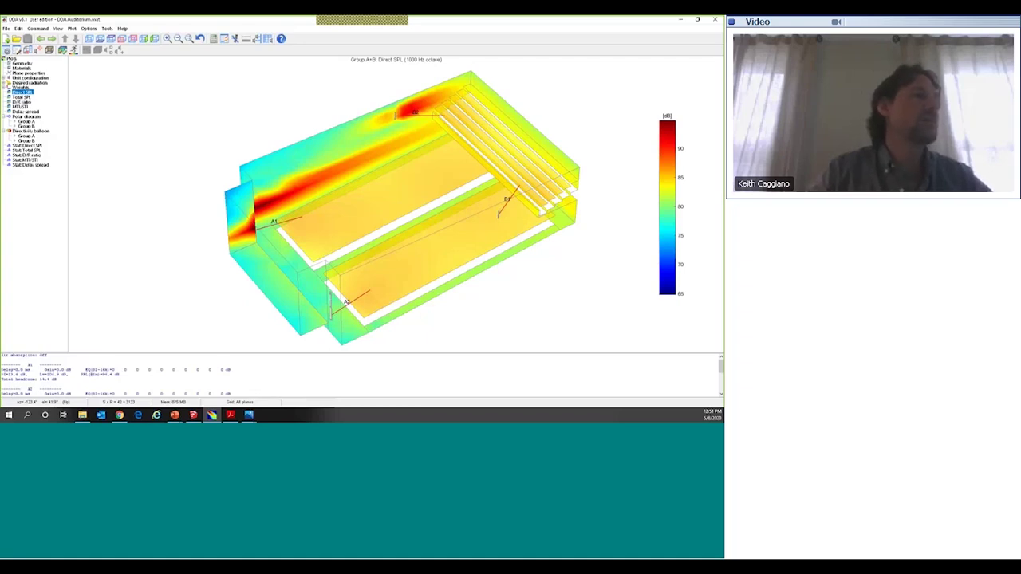
{"action": "left_click_drag", "start_coordinate": [189, 282], "coordinate": [359, 324]}
{"action": "left_click_drag", "start_coordinate": [229, 305], "coordinate": [312, 305]}
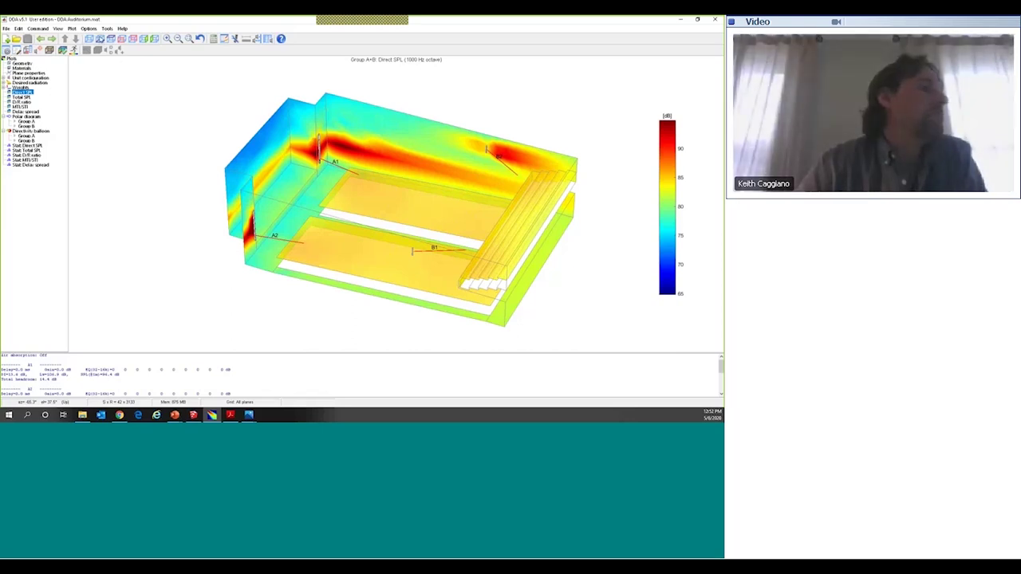
{"action": "left_click", "coordinate": [99, 39]}
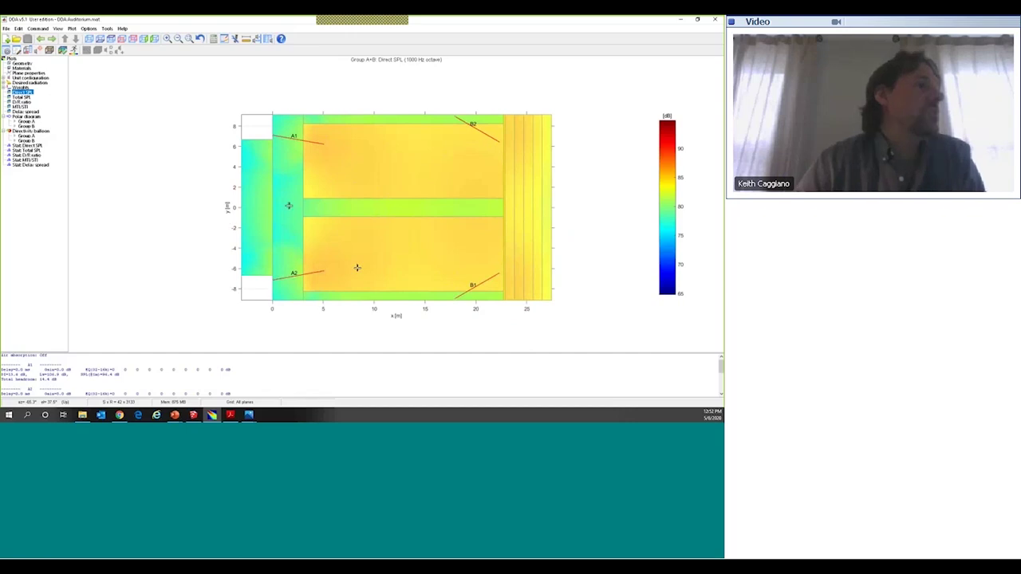
{"action": "left_click_drag", "start_coordinate": [289, 205], "coordinate": [267, 192]}
{"action": "left_click_drag", "start_coordinate": [114, 142], "coordinate": [127, 197]}
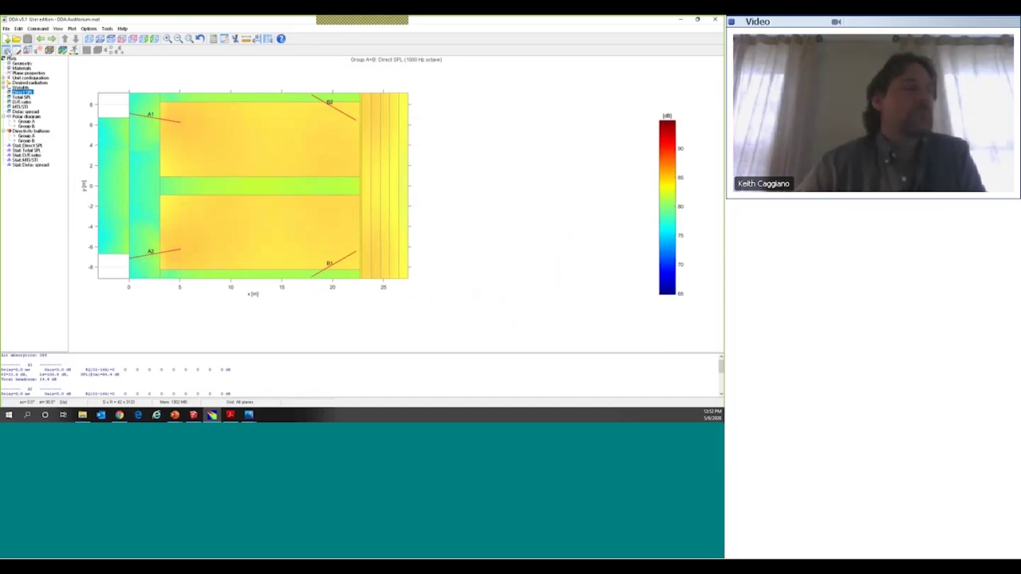
Step: Review the position coordinates of Group A loudspeakers A1 and A2 in the project settings and close them without changes
{"action": "left_click", "coordinate": [6, 50]}
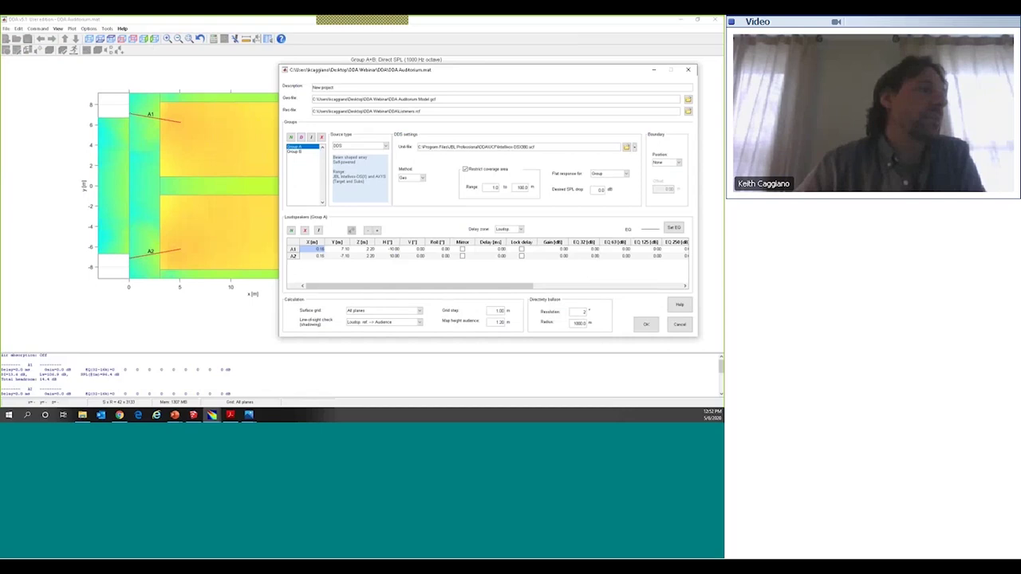
{"action": "key", "text": "Tab"}
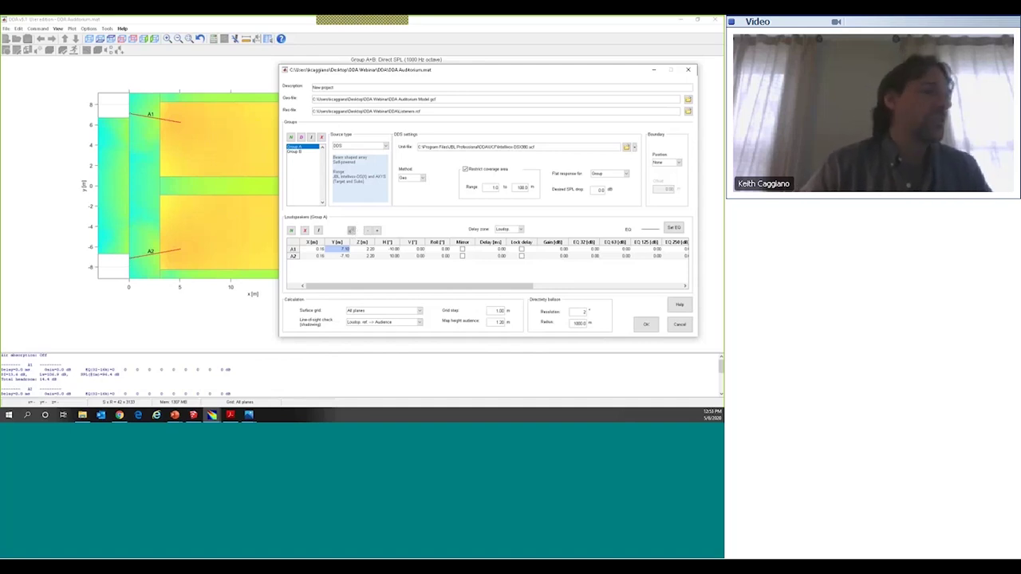
{"action": "left_click", "coordinate": [369, 250]}
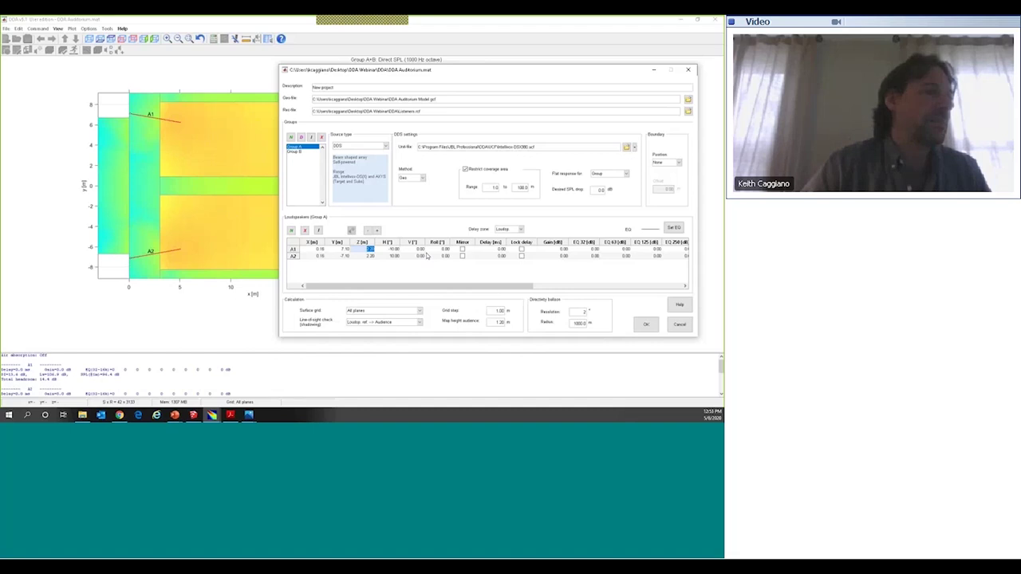
{"action": "left_click", "coordinate": [341, 250]}
{"action": "key", "text": "Left"}
{"action": "key", "text": "Right"}
{"action": "key", "text": "Right"}
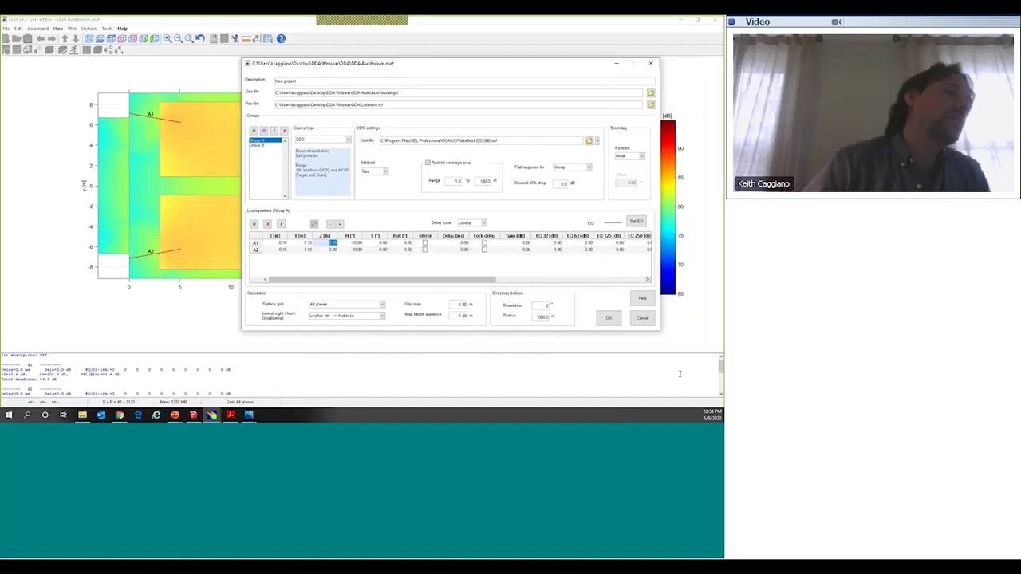
{"action": "left_click", "coordinate": [642, 317]}
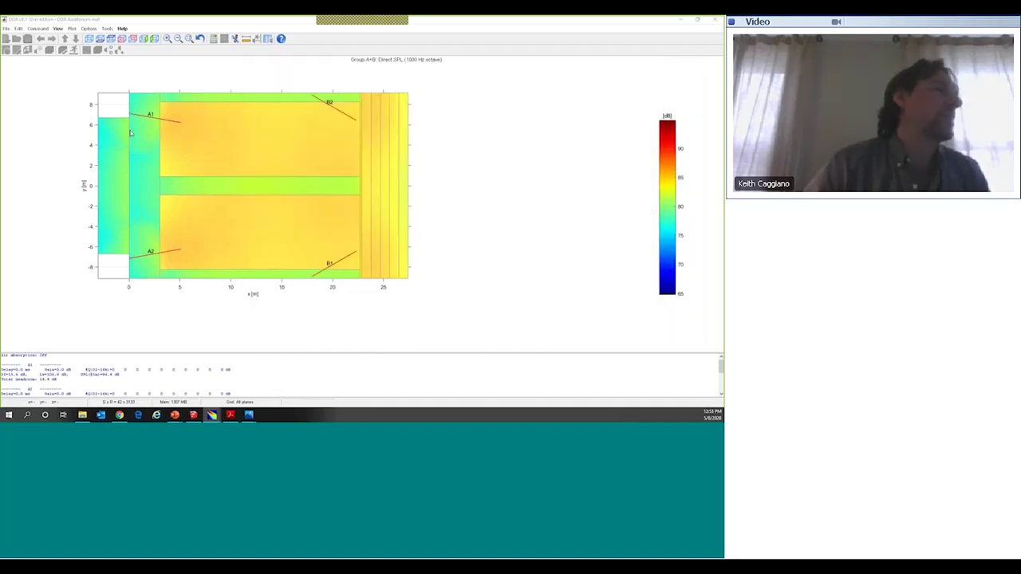
Step: Rebuild the up-to-date model anyway so its plan geometry is displayed with the loudspeakers
{"action": "left_click", "coordinate": [51, 49]}
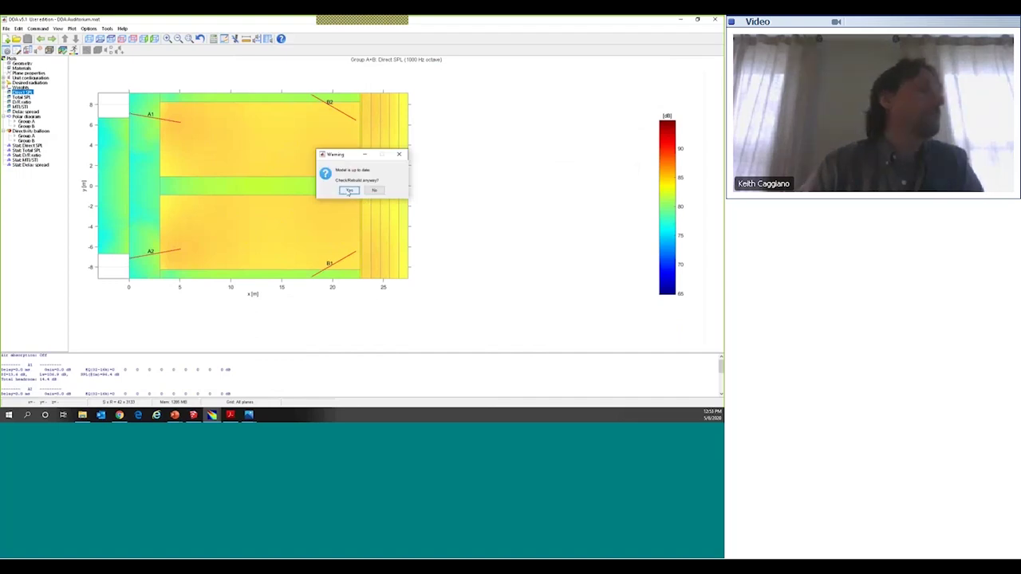
{"action": "left_click", "coordinate": [349, 190]}
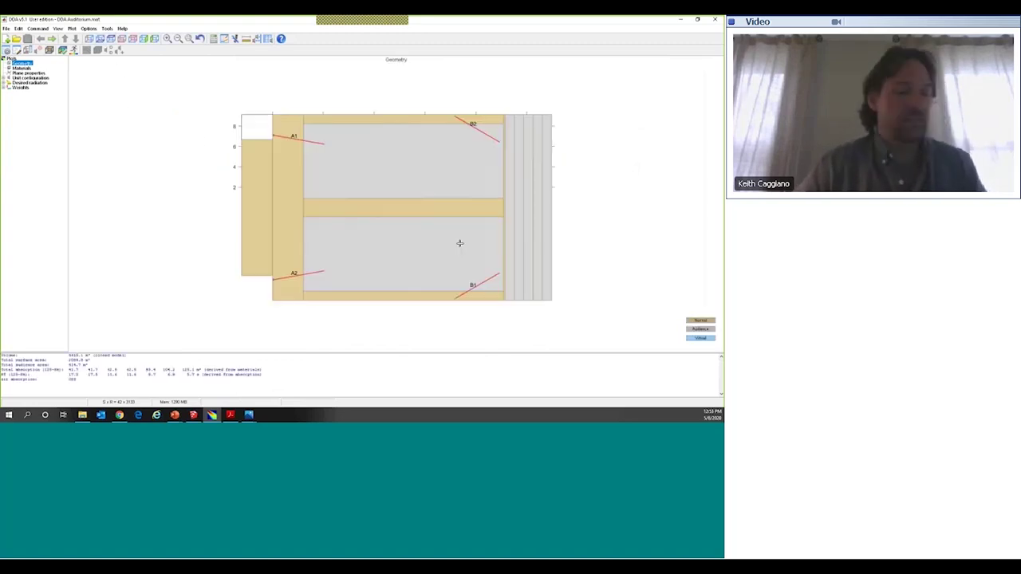
{"action": "left_click_drag", "start_coordinate": [324, 187], "coordinate": [243, 209]}
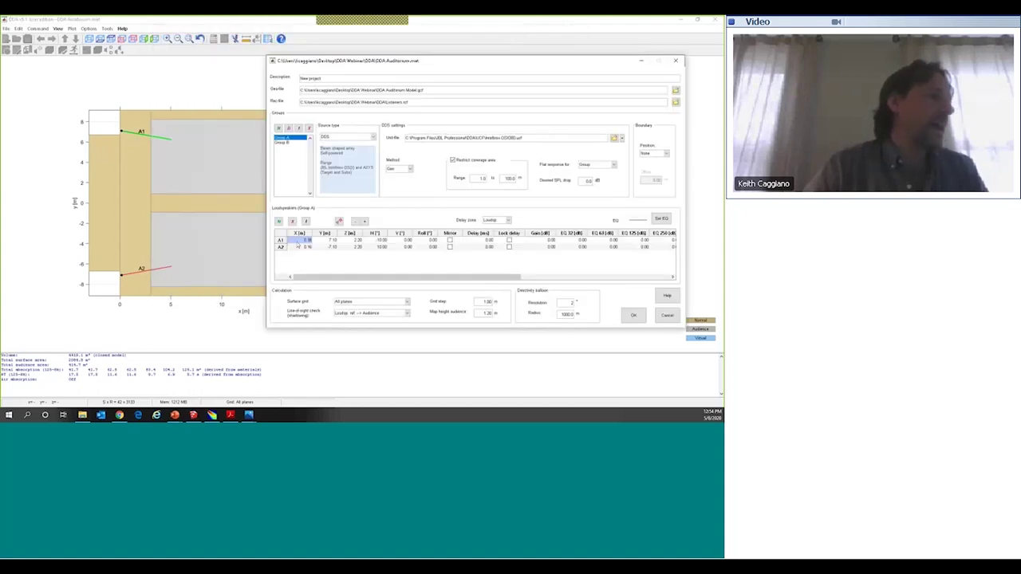
Step: Try repositioning loudspeaker A2 graphically by picking a point in the plan's upper seating area, at about Y 2.3 m
{"action": "left_click", "coordinate": [305, 247]}
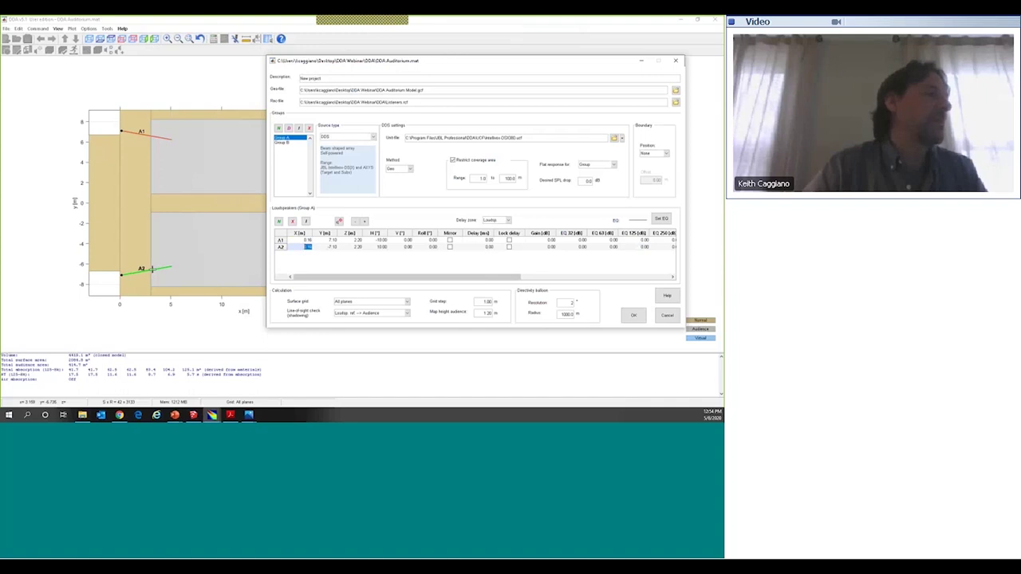
{"action": "left_click", "coordinate": [339, 221]}
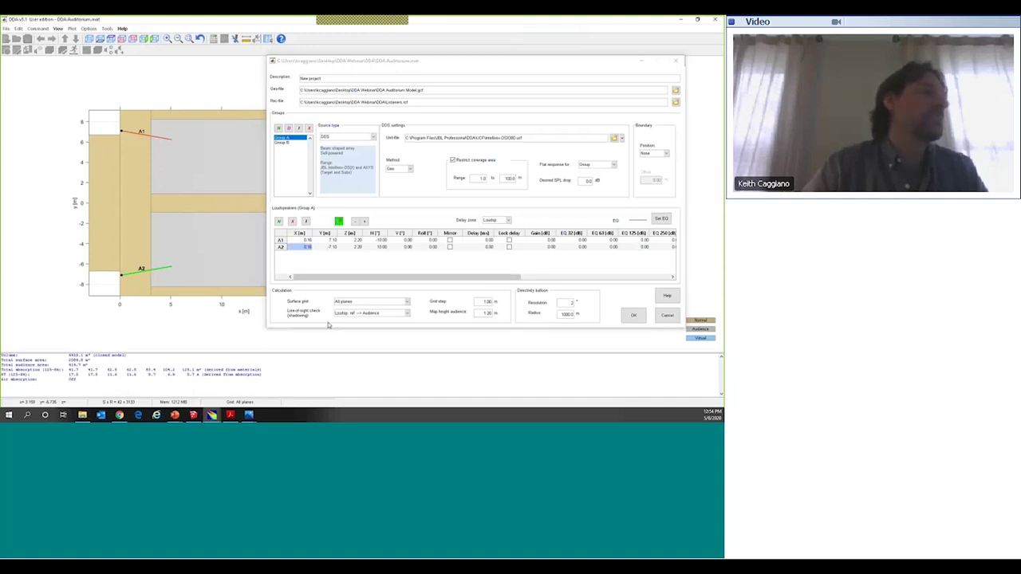
{"action": "left_click", "coordinate": [144, 179]}
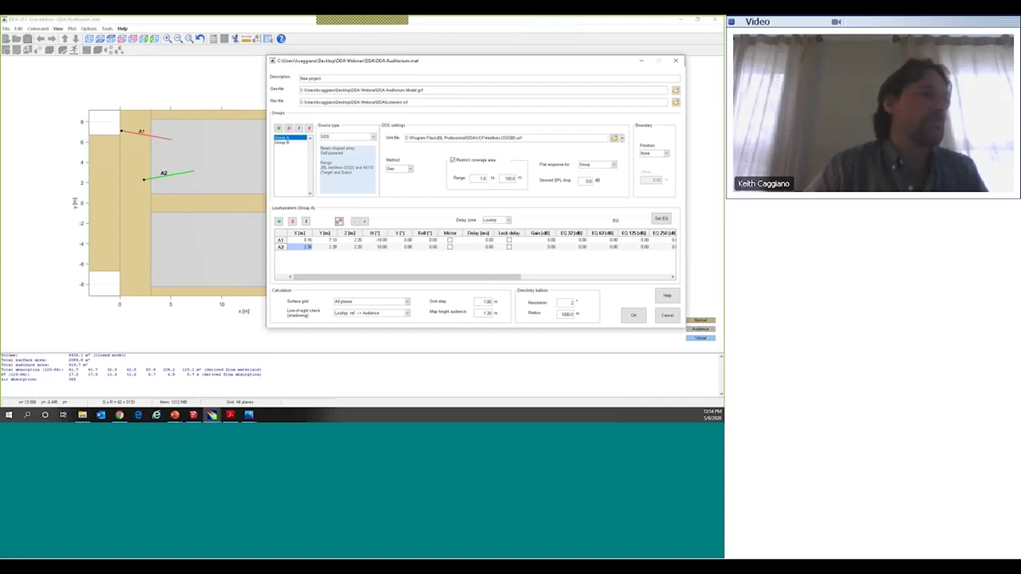
Step: Set loudspeaker A2's position to X 0.16 m and Y -7.1 m, and discard the project settings edits
{"action": "left_click", "coordinate": [358, 240]}
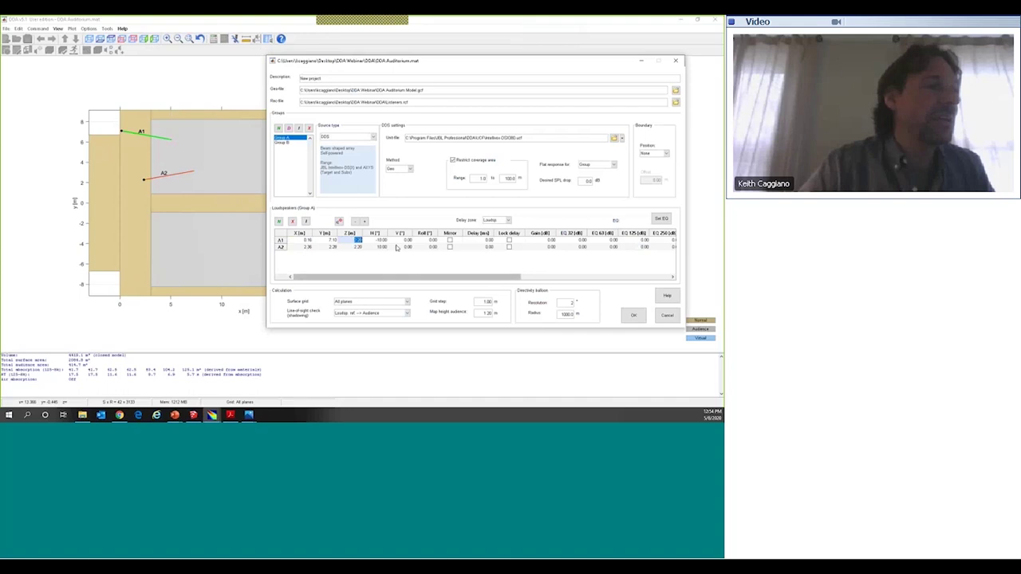
{"action": "left_click", "coordinate": [306, 247]}
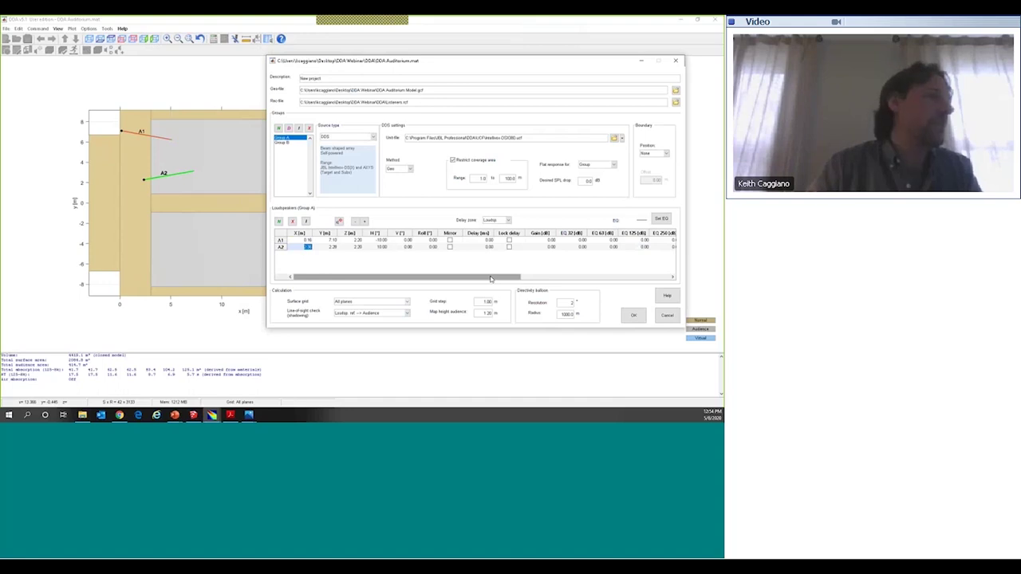
{"action": "key", "text": "Tab"}
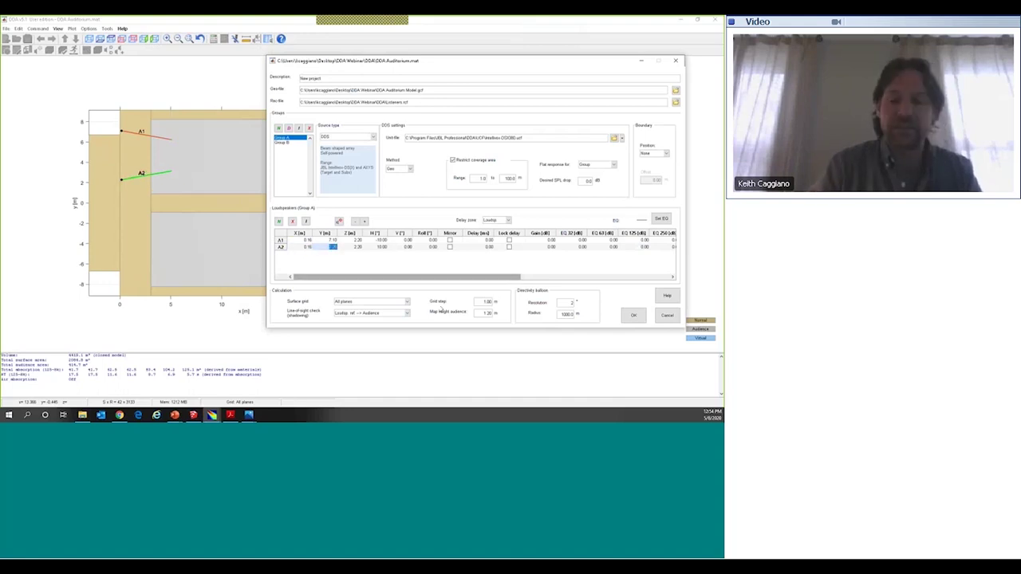
{"action": "type", "text": "-7.1"}
{"action": "key", "text": "Return"}
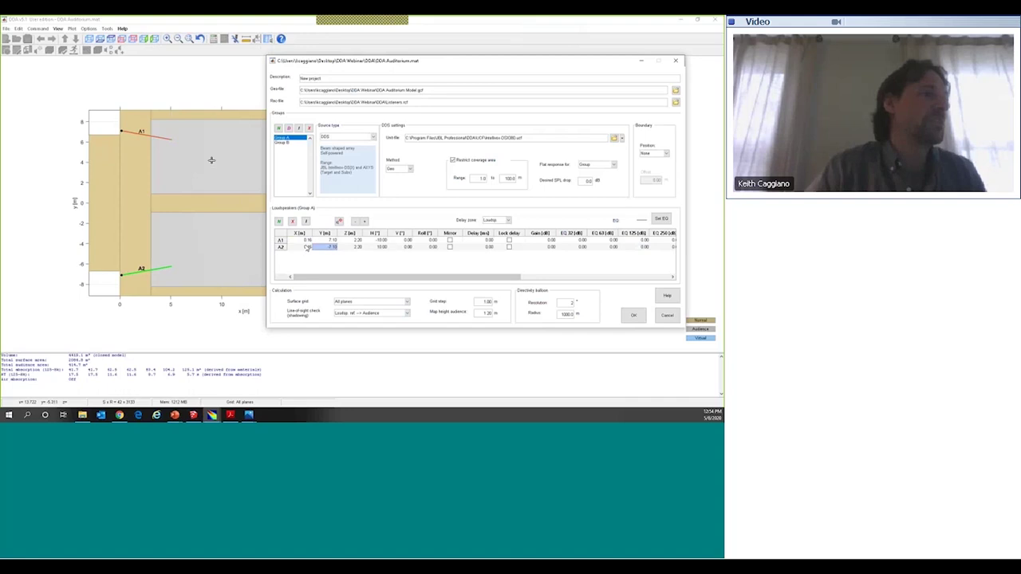
{"action": "left_click_drag", "start_coordinate": [343, 61], "coordinate": [409, 73]}
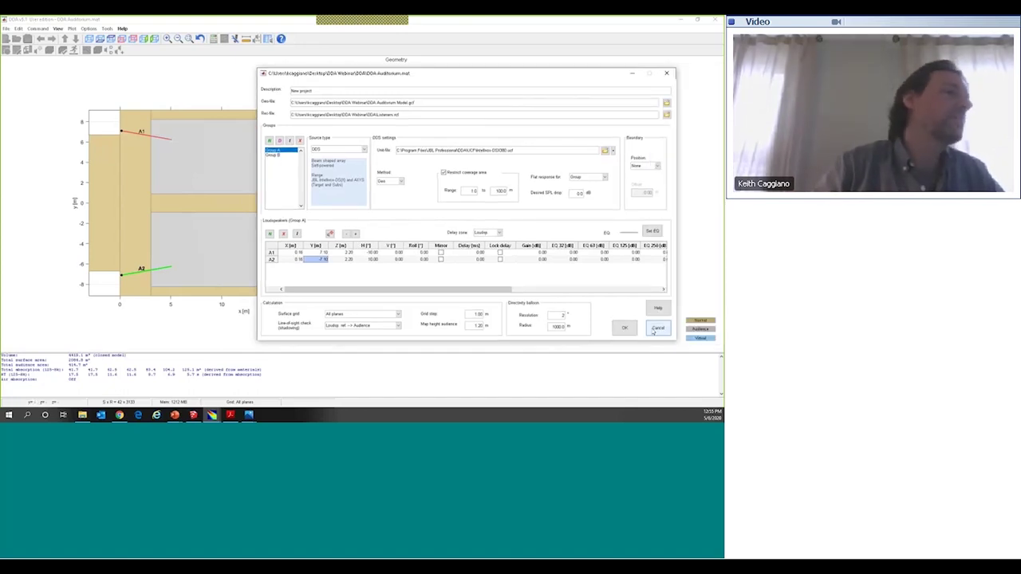
{"action": "left_click", "coordinate": [667, 328]}
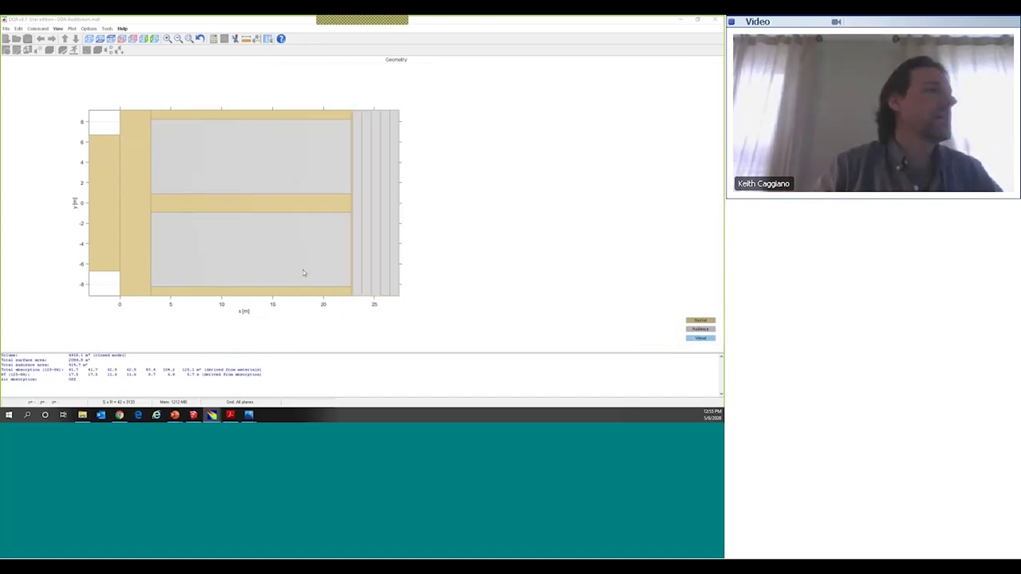
Step: Calculate the coverage of Group A only at 1000 Hz with 1-octave bandwidth, and display its direct SPL map in side view
{"action": "left_click", "coordinate": [64, 51]}
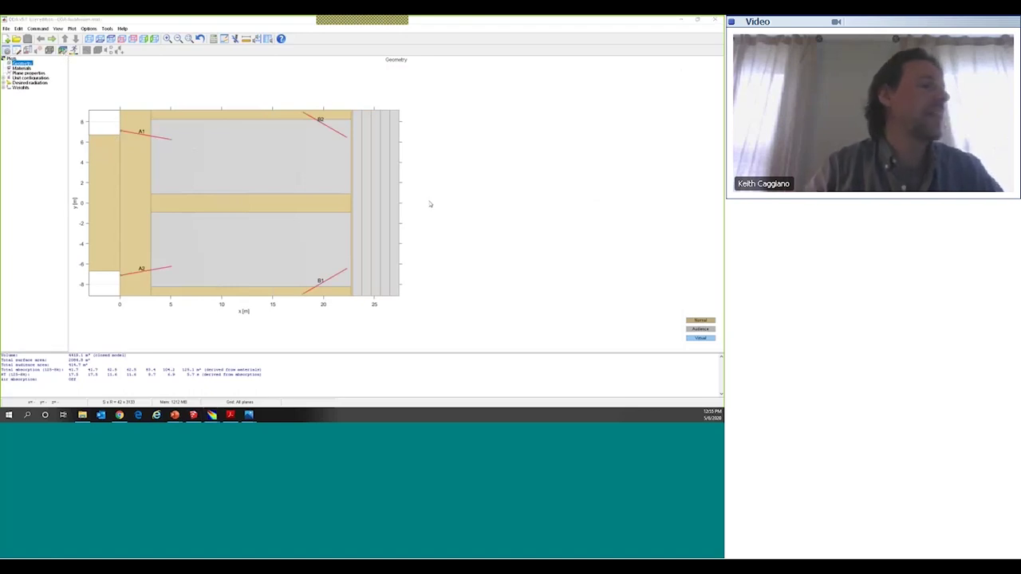
{"action": "left_click_drag", "start_coordinate": [177, 240], "coordinate": [504, 141]}
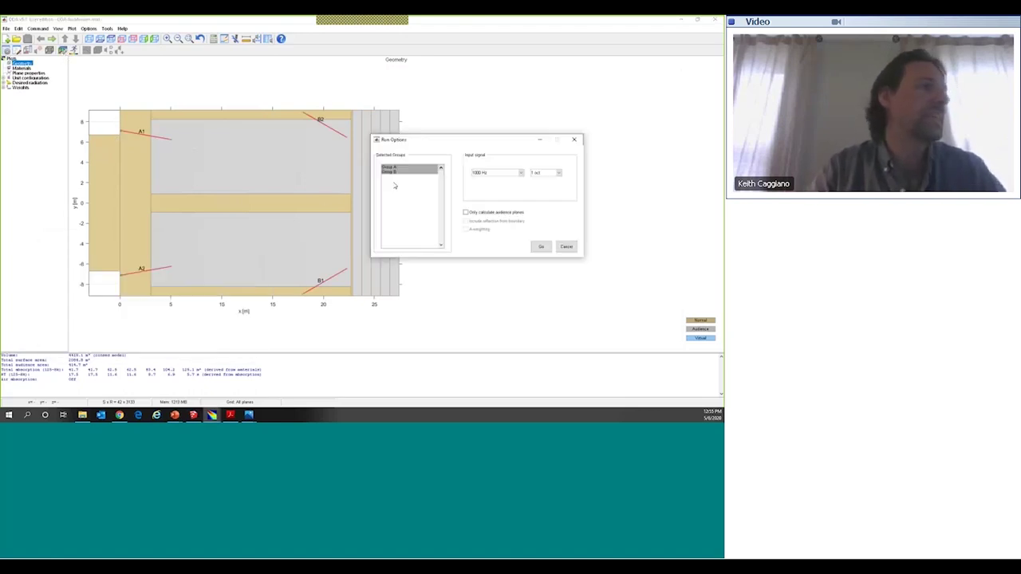
{"action": "left_click", "coordinate": [395, 171]}
{"action": "left_click", "coordinate": [391, 167]}
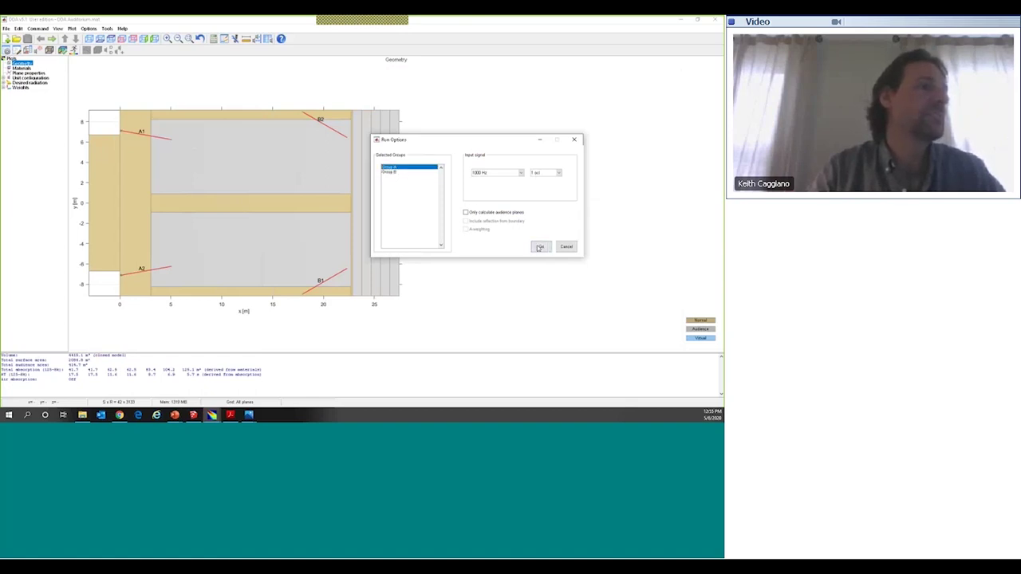
{"action": "left_click", "coordinate": [540, 246]}
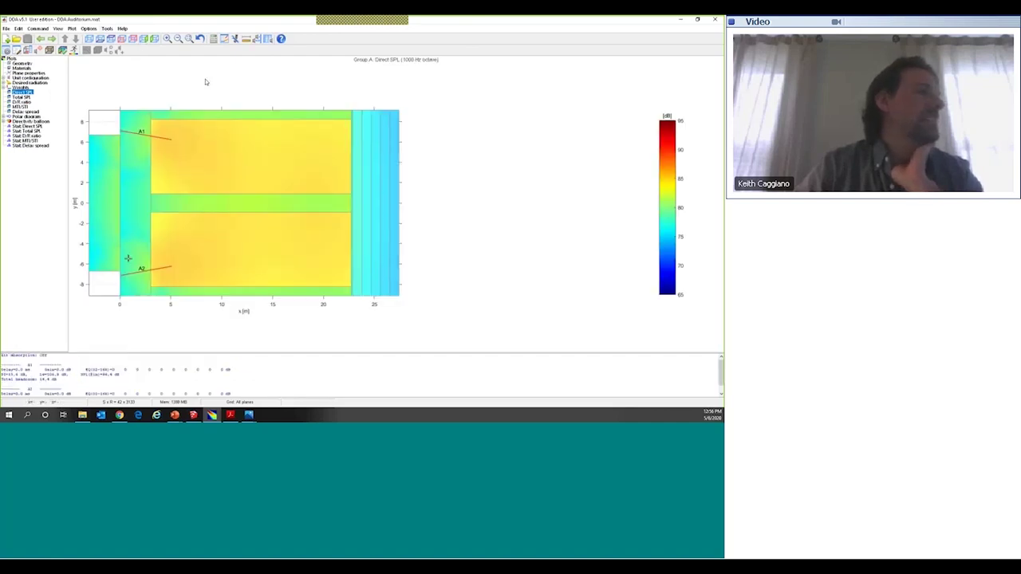
{"action": "left_click", "coordinate": [145, 38]}
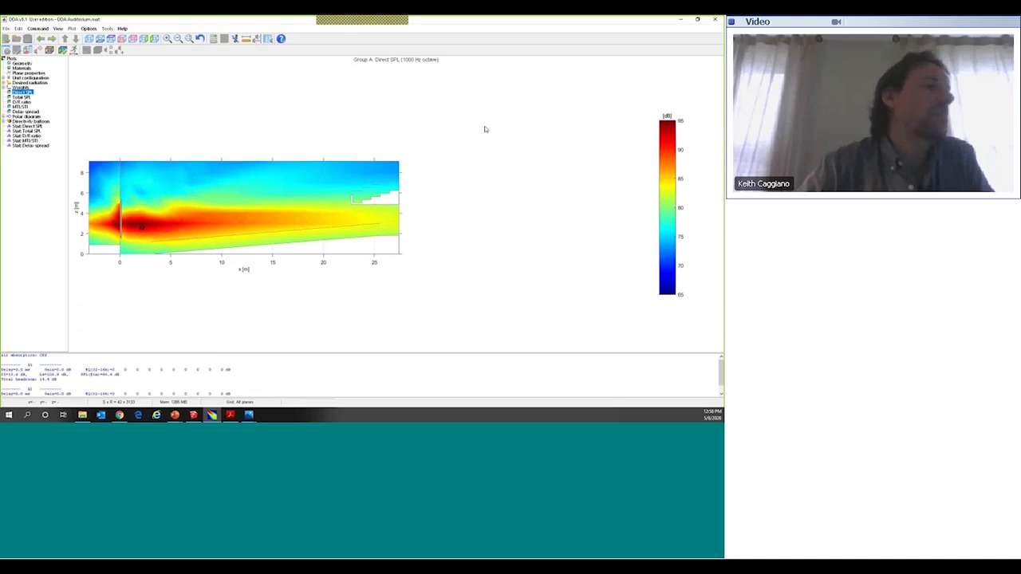
Step: In the project settings, try Group A's flat response option as Loudspeaker, and set it back to Group
{"action": "double_click", "coordinate": [449, 171]}
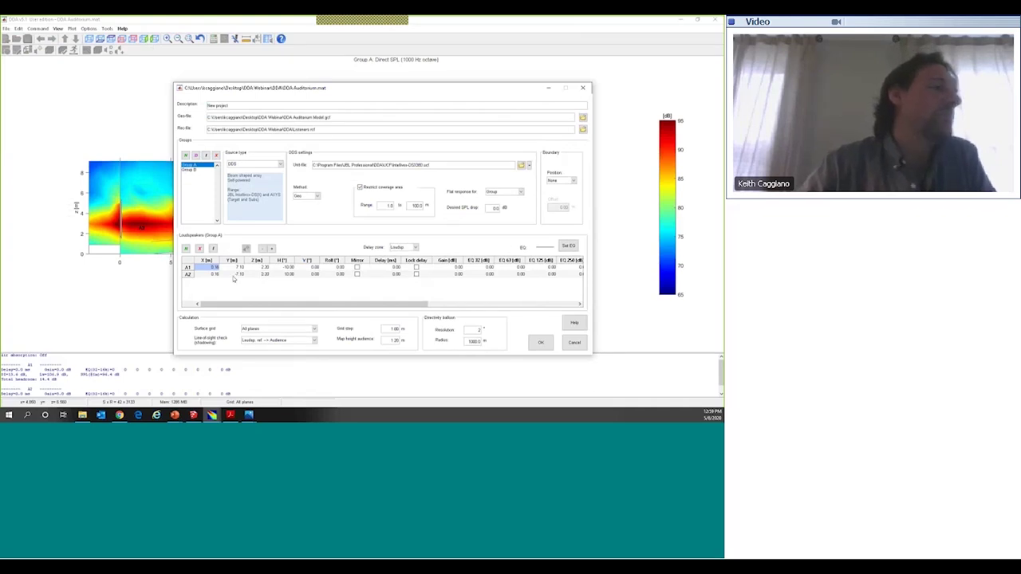
{"action": "left_click", "coordinate": [519, 192]}
{"action": "left_click", "coordinate": [501, 205]}
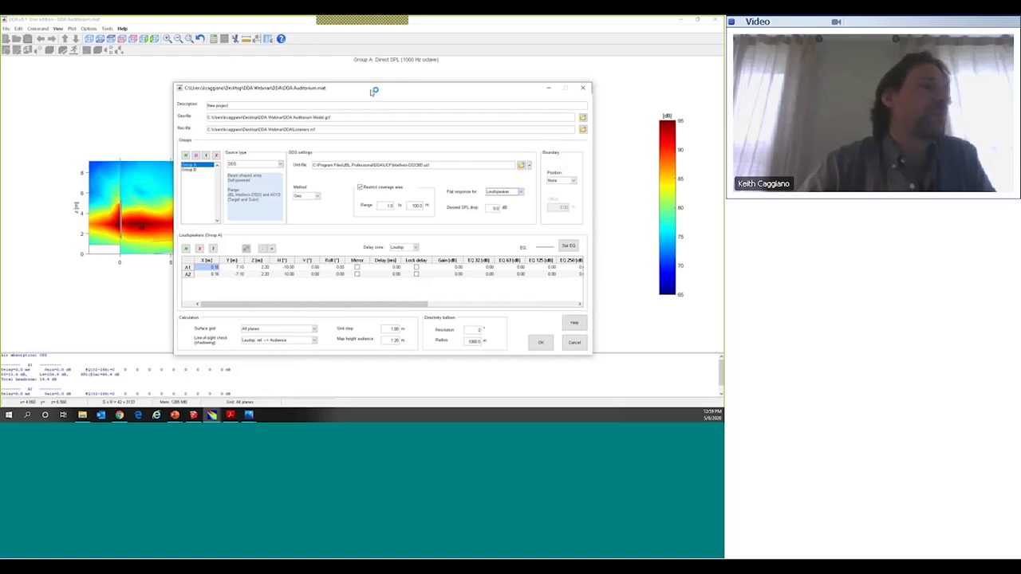
{"action": "left_click_drag", "start_coordinate": [433, 79], "coordinate": [493, 67]}
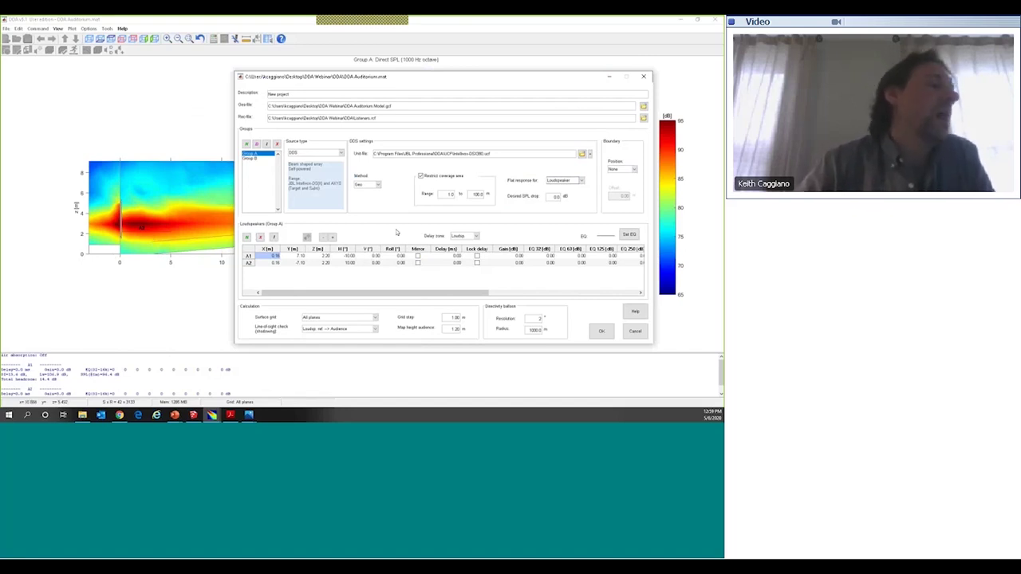
{"action": "left_click", "coordinate": [584, 182]}
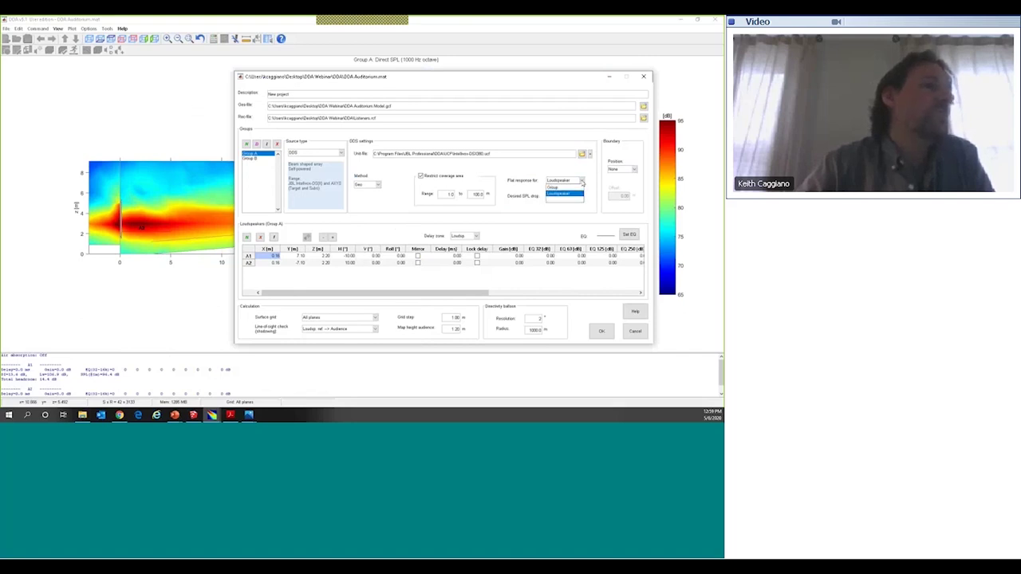
{"action": "left_click", "coordinate": [573, 187]}
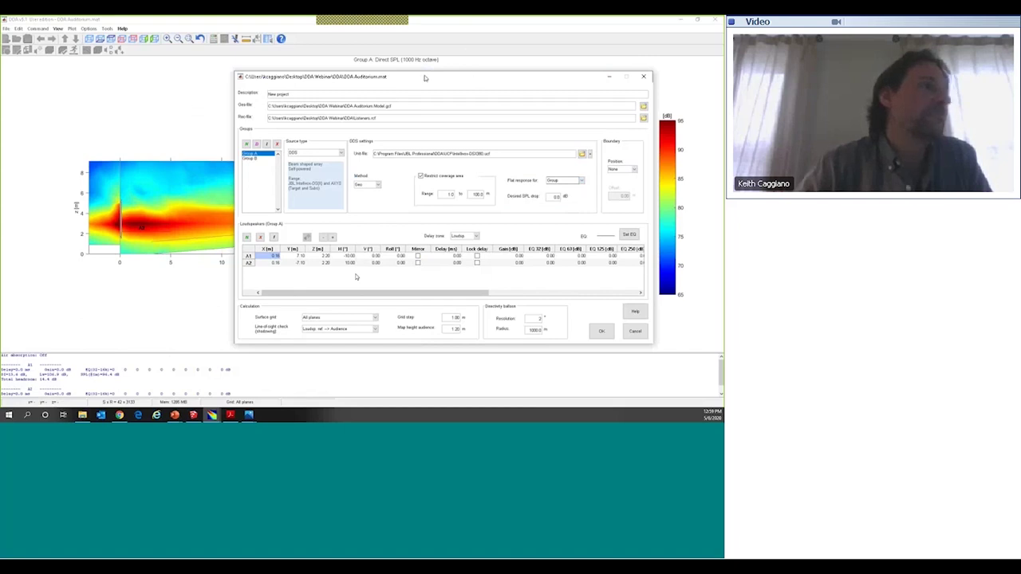
{"action": "left_click_drag", "start_coordinate": [478, 79], "coordinate": [425, 78]}
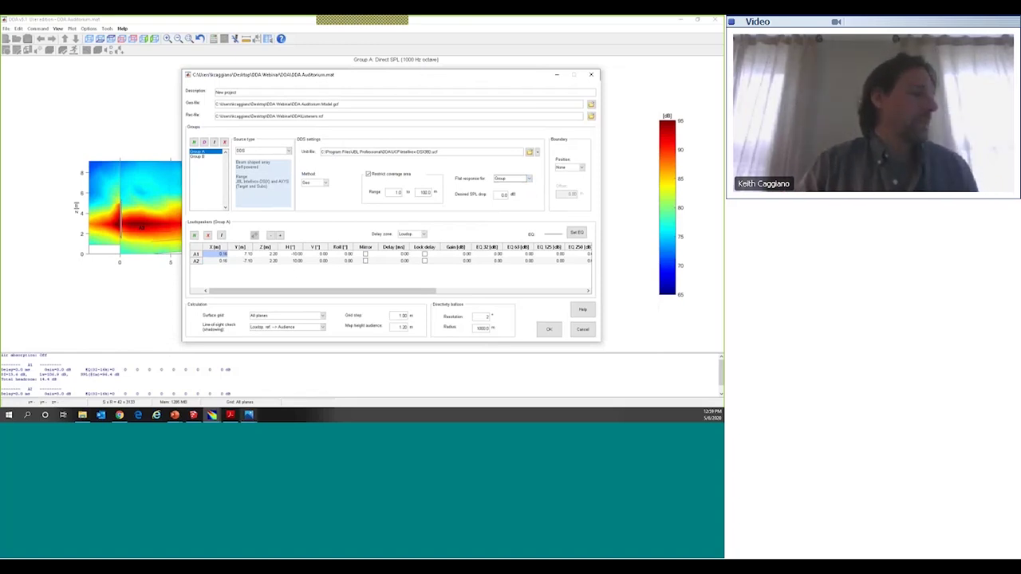
Step: Switch to the running PowerPoint slide show of the DDA webinar
{"action": "mouse_move", "coordinate": [175, 417]}
{"action": "left_click", "coordinate": [175, 417]}
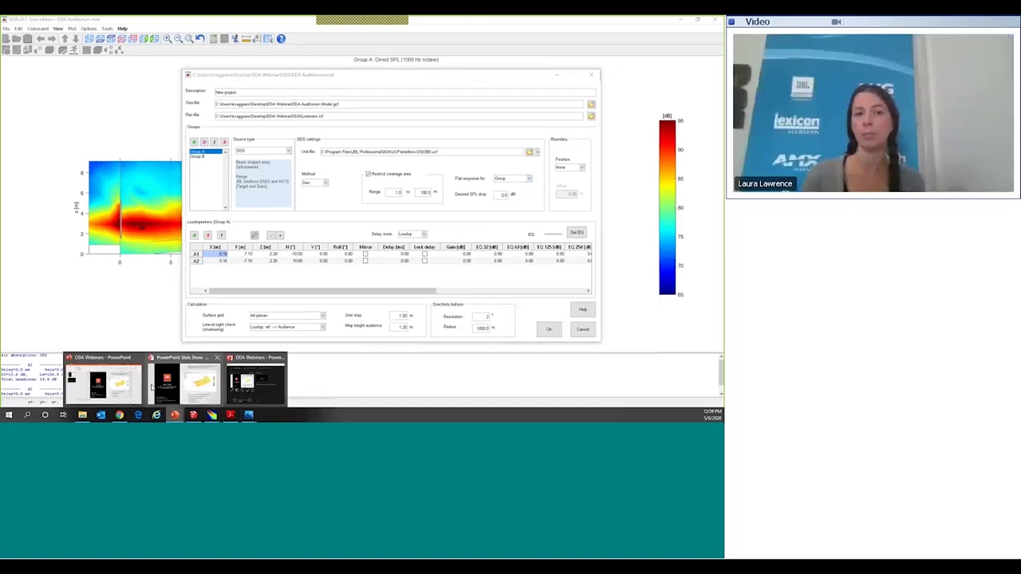
{"action": "left_click", "coordinate": [153, 386]}
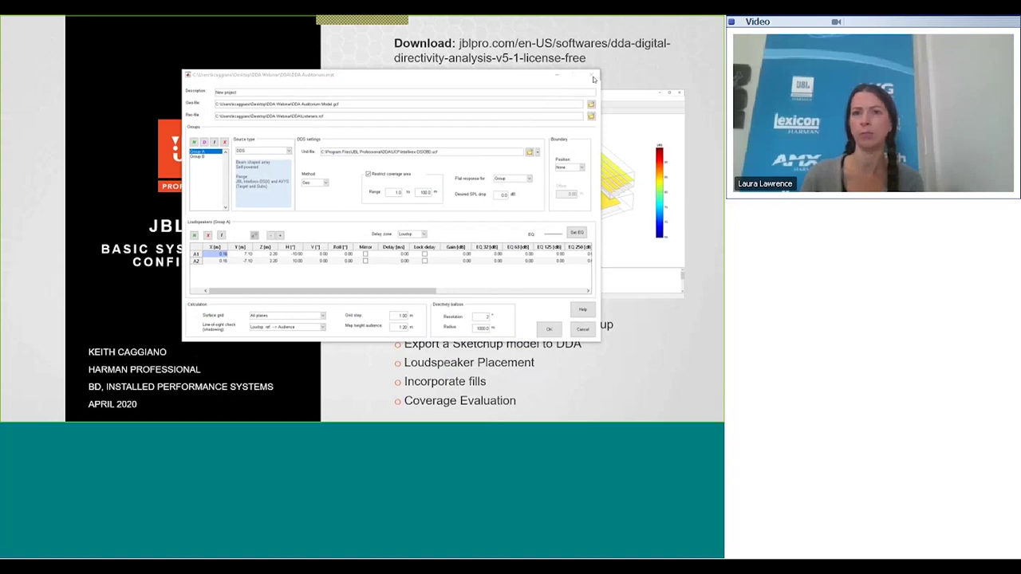